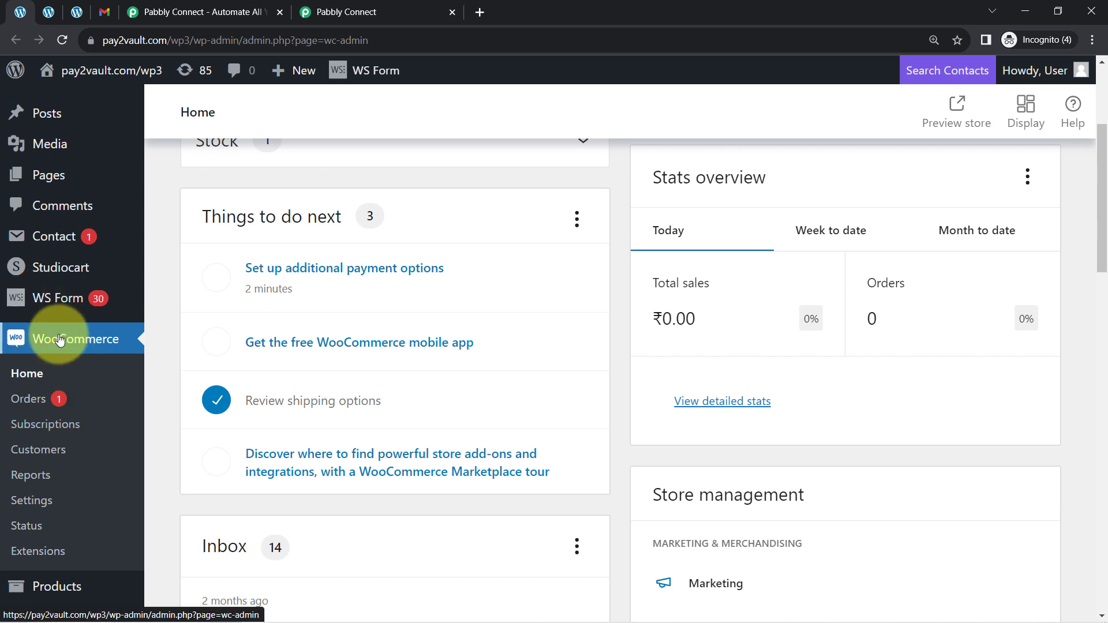
# Review the WooCommerce shop products, the existing order's status and the Gmail inbox across the open pages.
pyautogui.click(81, 11)
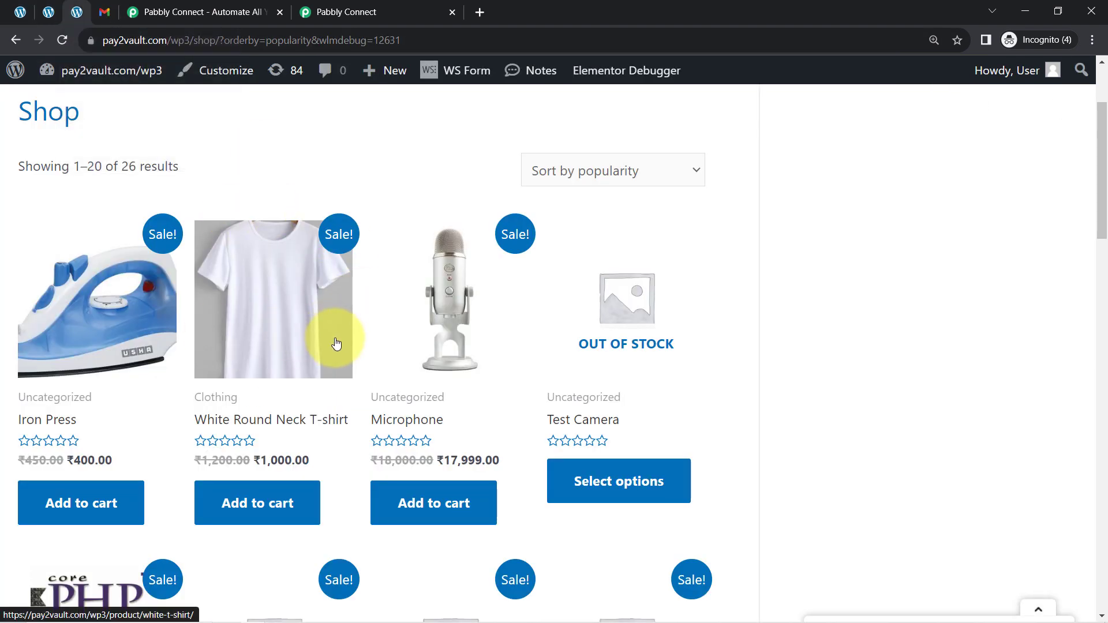
pyautogui.click(47, 12)
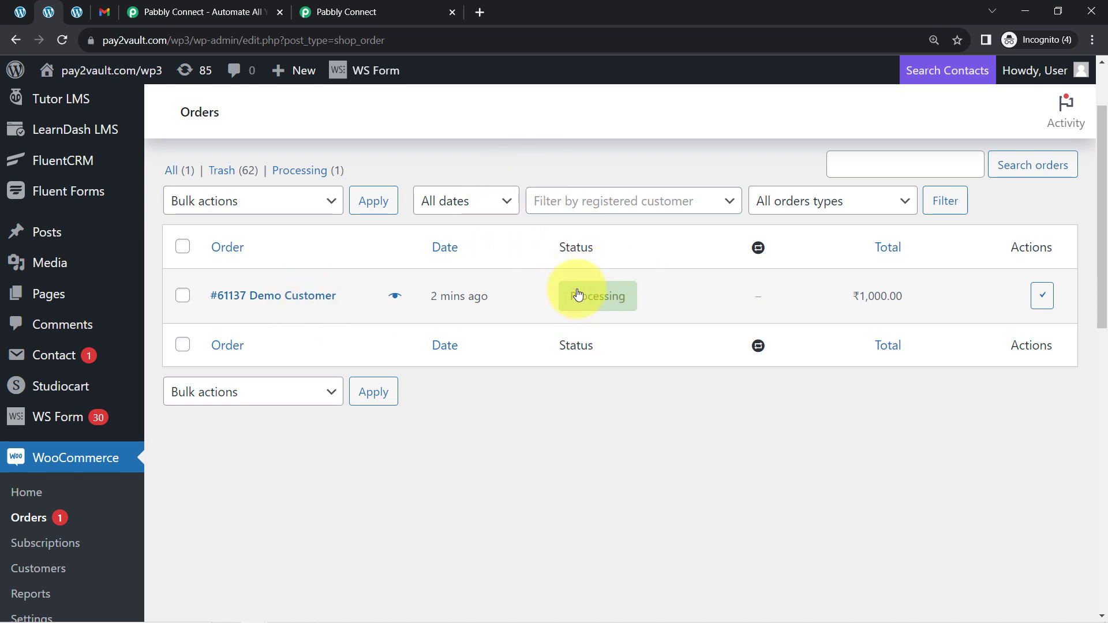
pyautogui.moveTo(605, 304)
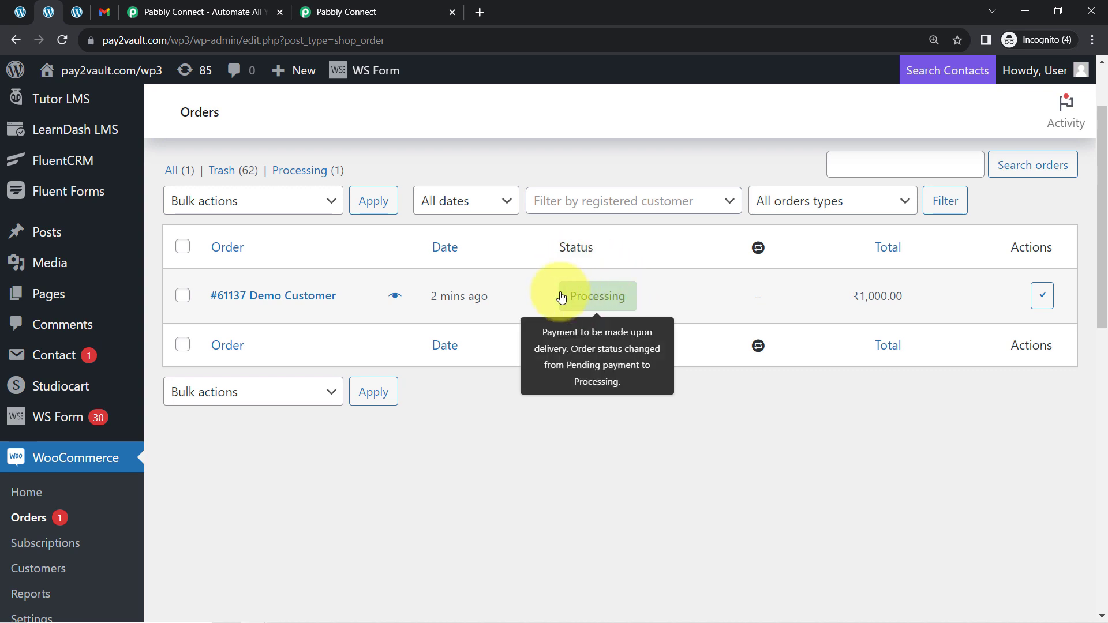
pyautogui.click(99, 13)
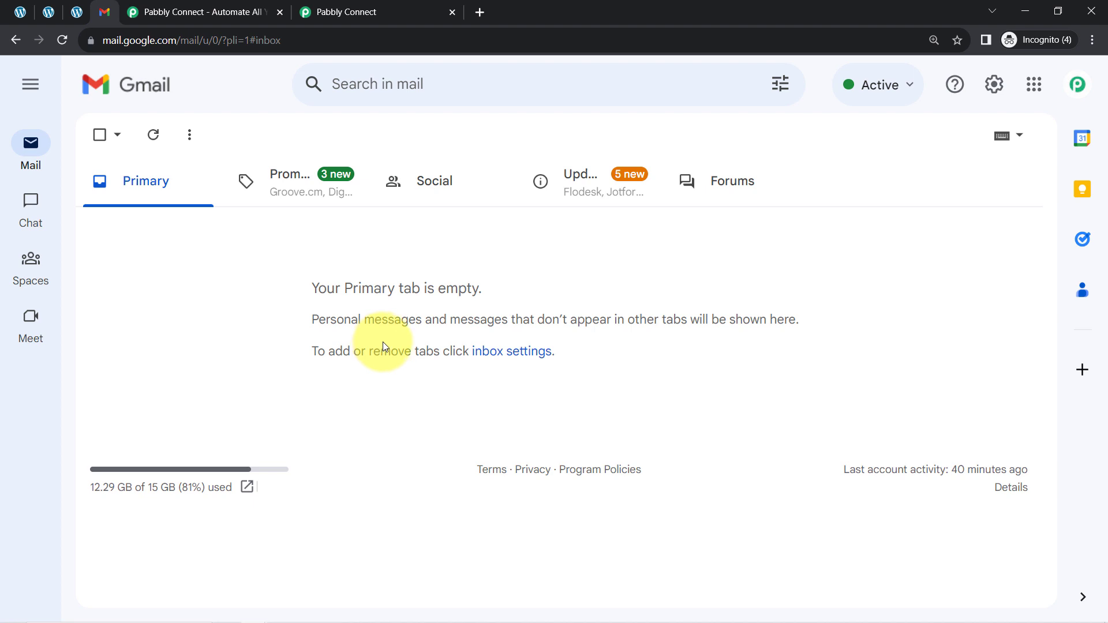
pyautogui.click(21, 11)
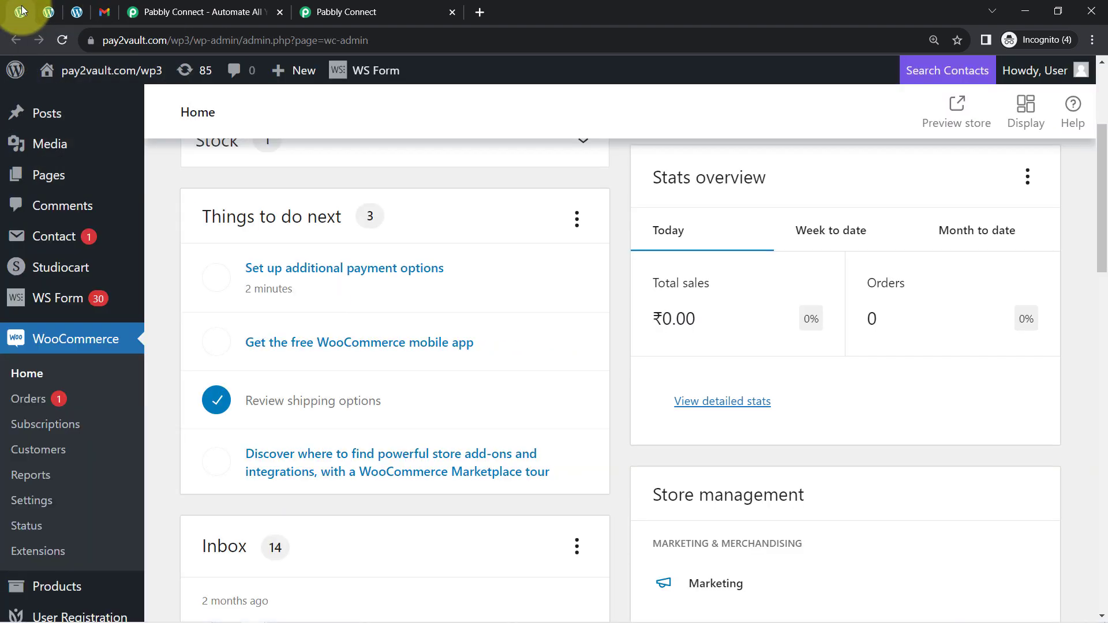
pyautogui.click(97, 14)
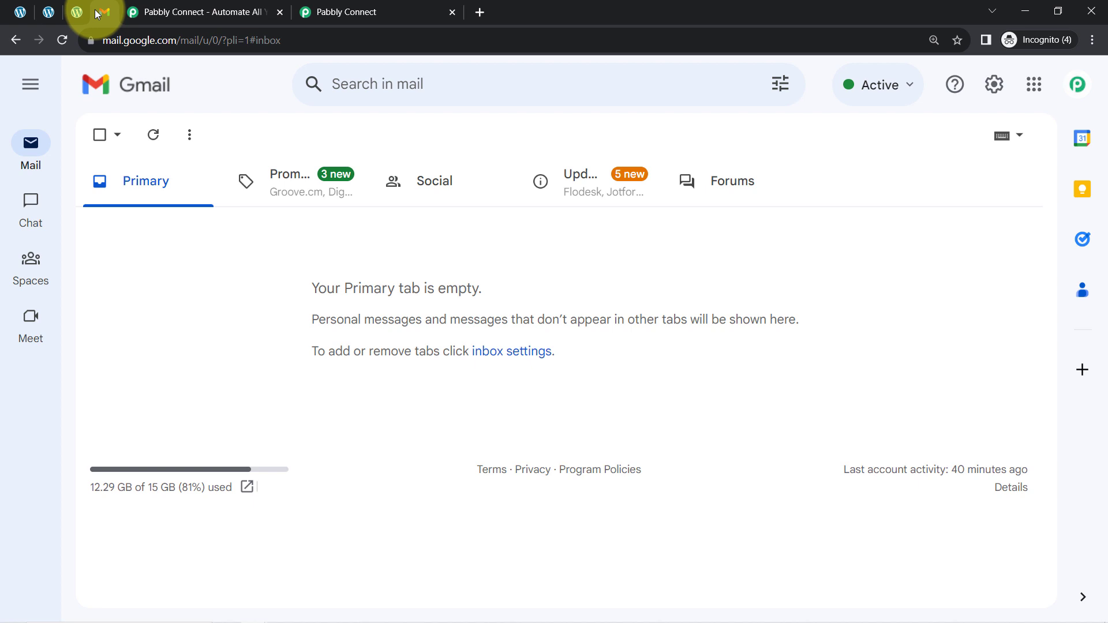
# Examine the Pabbly Connect landing page, including its address, headline and sign-in options, and glance at the dashboard.
pyautogui.click(144, 11)
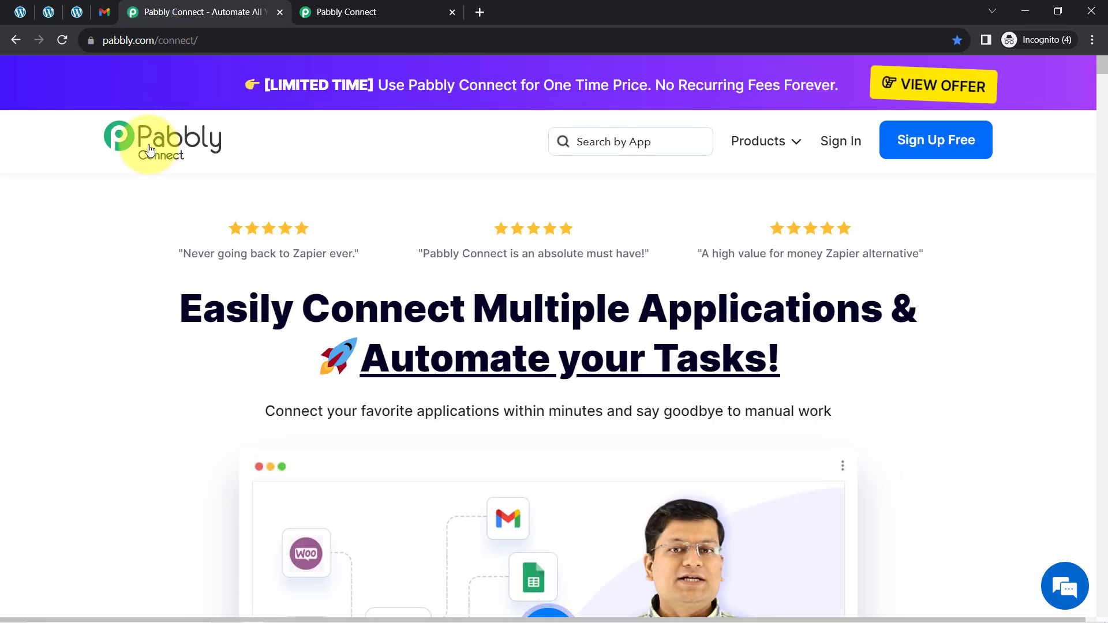
pyautogui.moveTo(128, 40); pyautogui.dragTo(207, 35)
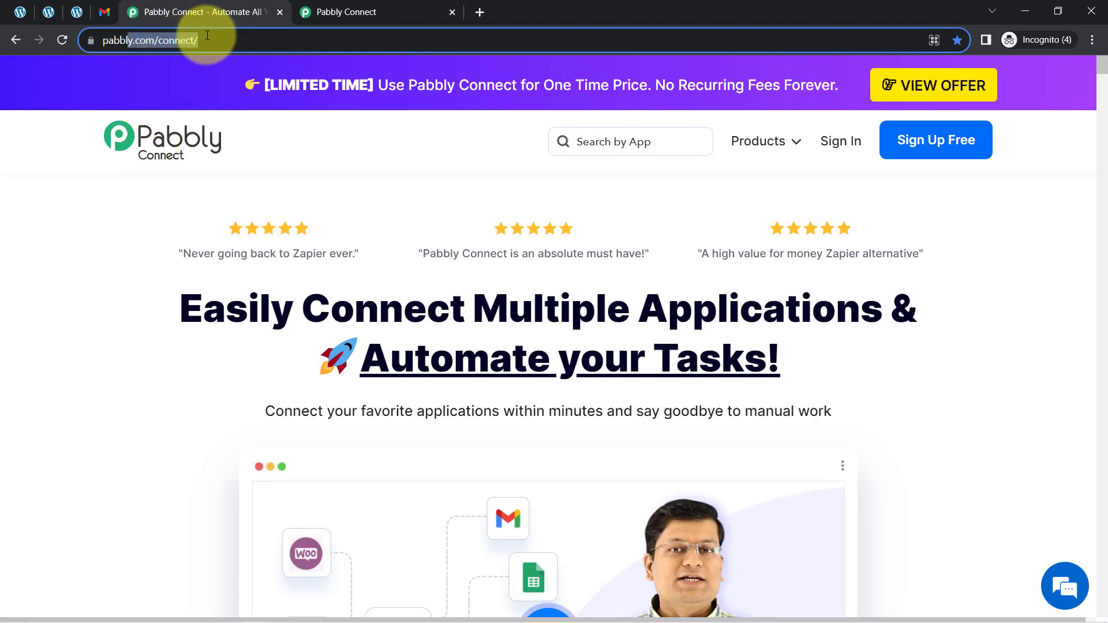
pyautogui.moveTo(204, 308); pyautogui.dragTo(892, 387)
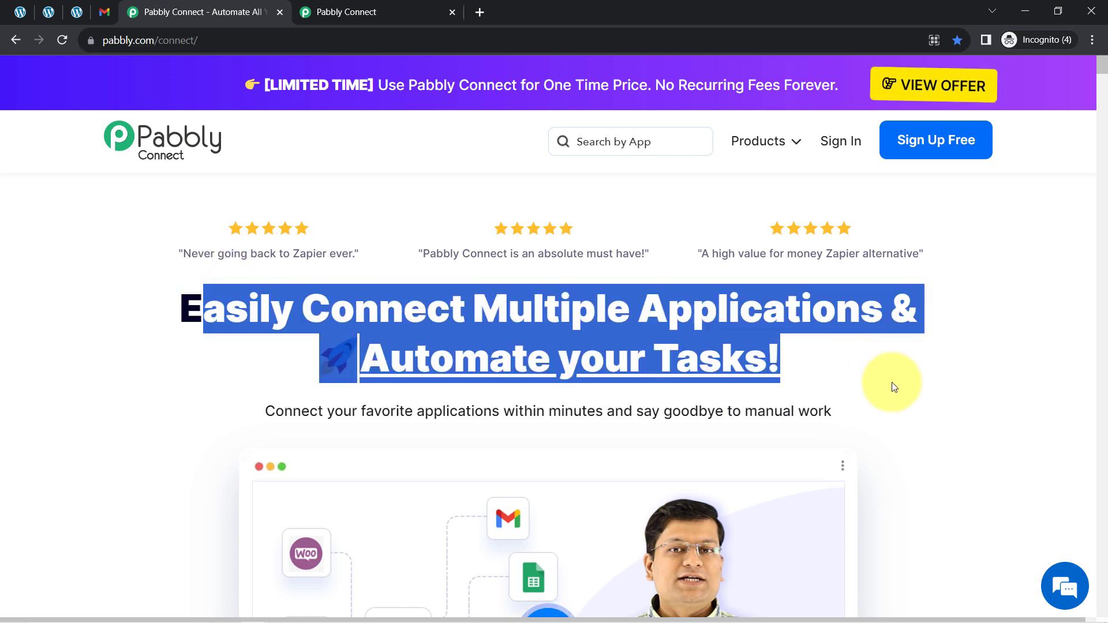
pyautogui.click(407, 10)
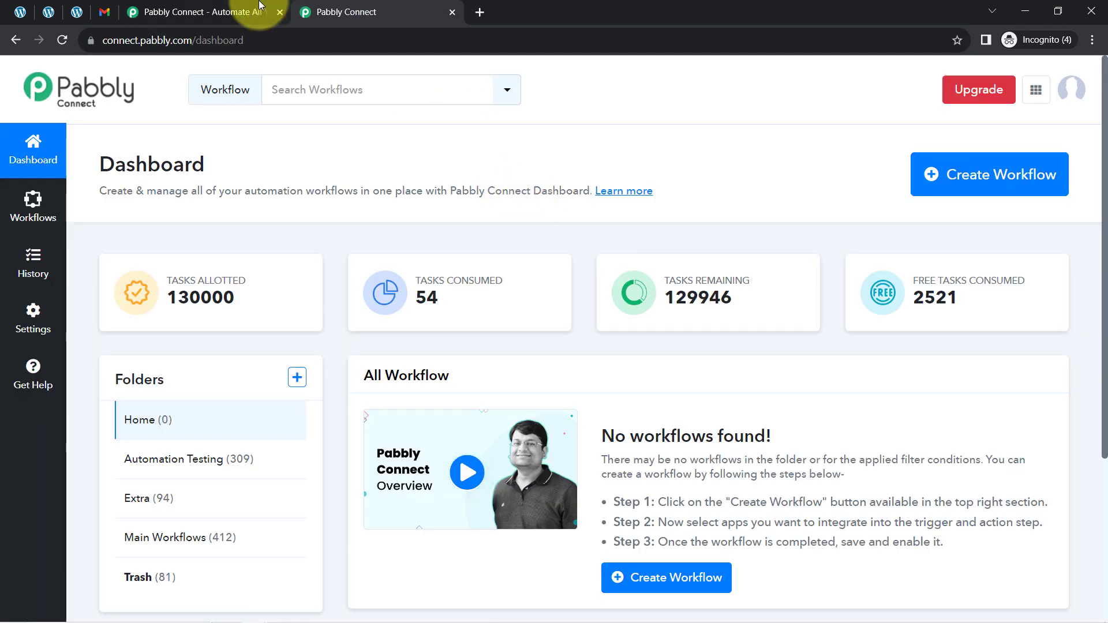
pyautogui.click(243, 11)
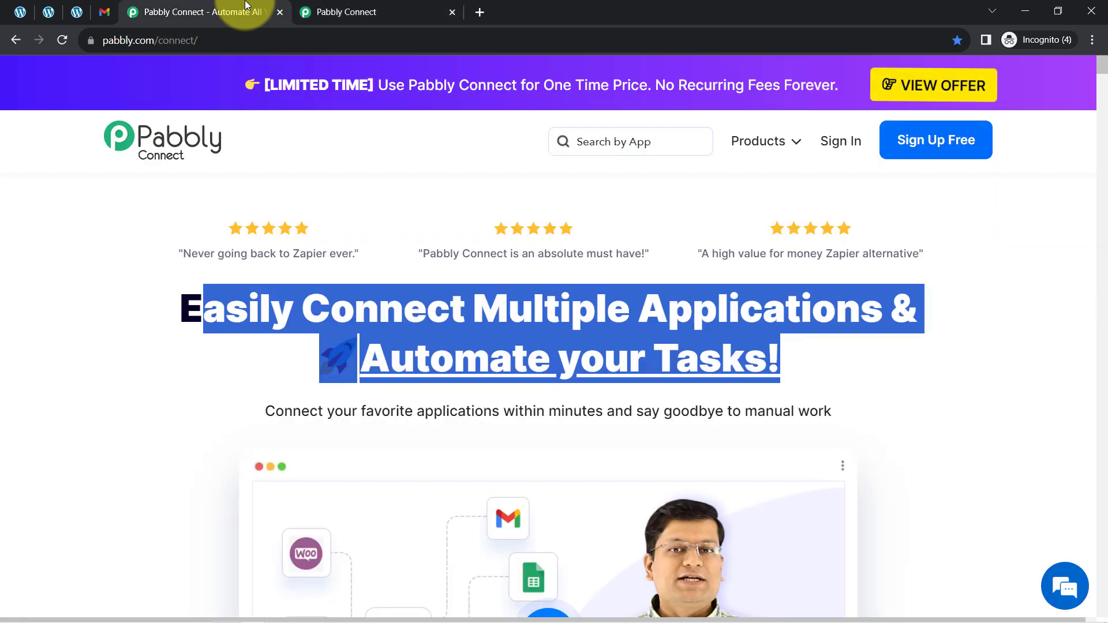
pyautogui.click(858, 206)
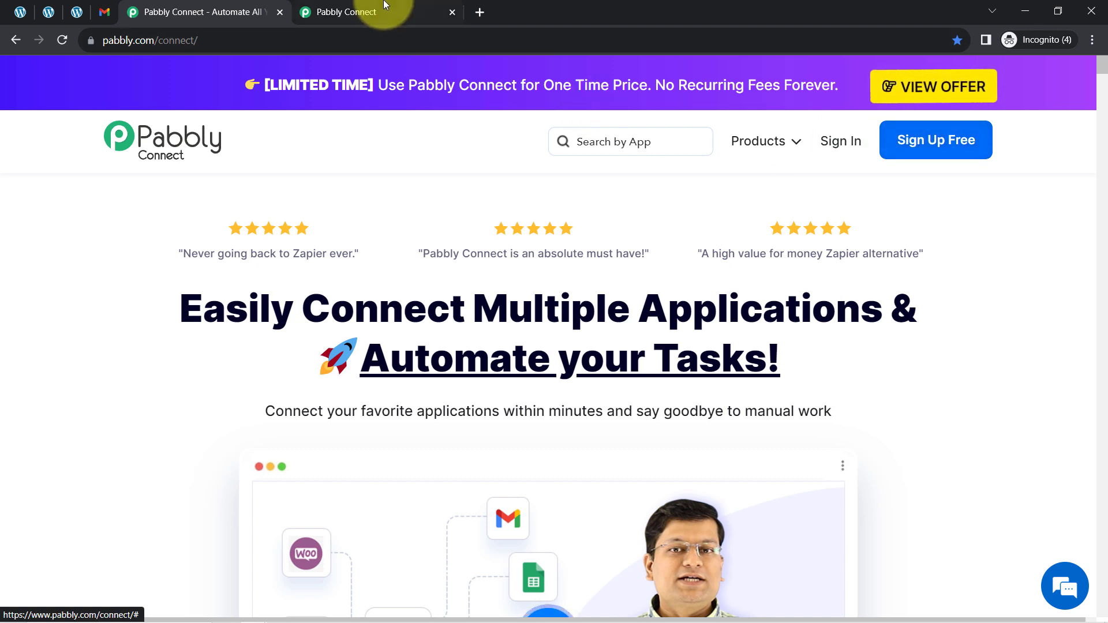
# From the Pabbly Connect dashboard, create a workflow named "Send WooCommerce Order Cancellation Email to Customers" in the Main Workflows folder.
pyautogui.click(439, 11)
pyautogui.doubleClick(155, 166)
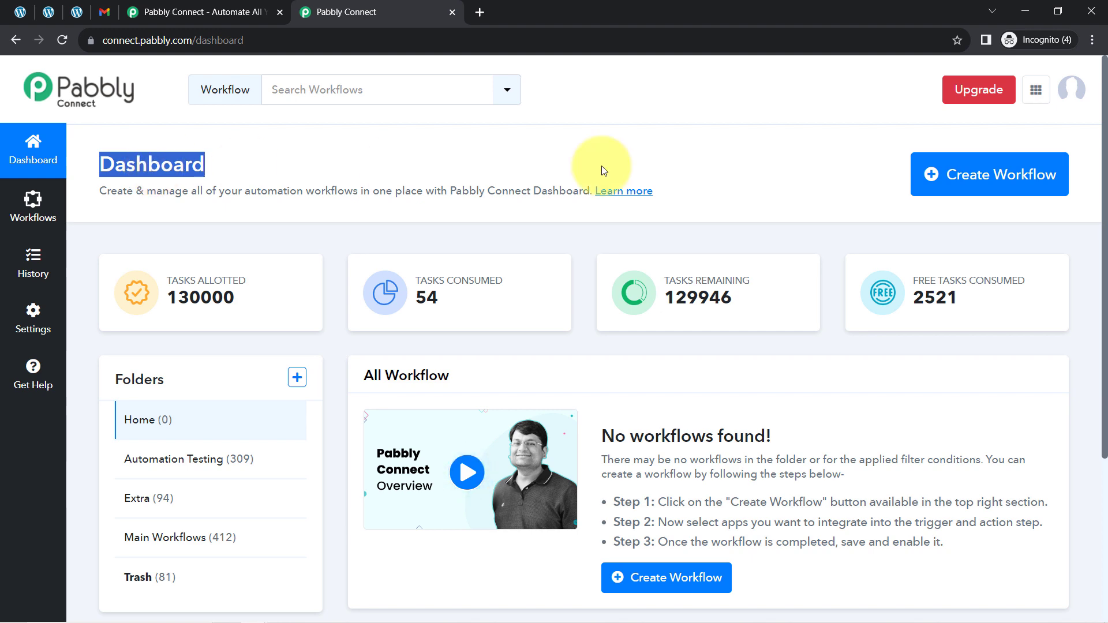
pyautogui.click(990, 189)
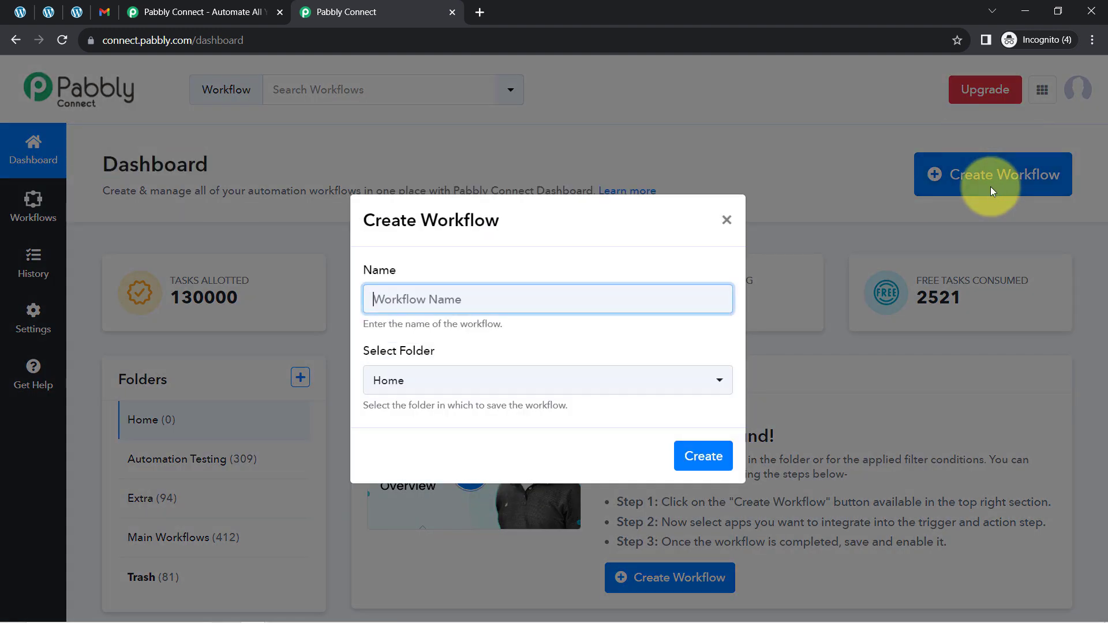
pyautogui.write('Send WooCommerce Order Cancellation Email to Customers')
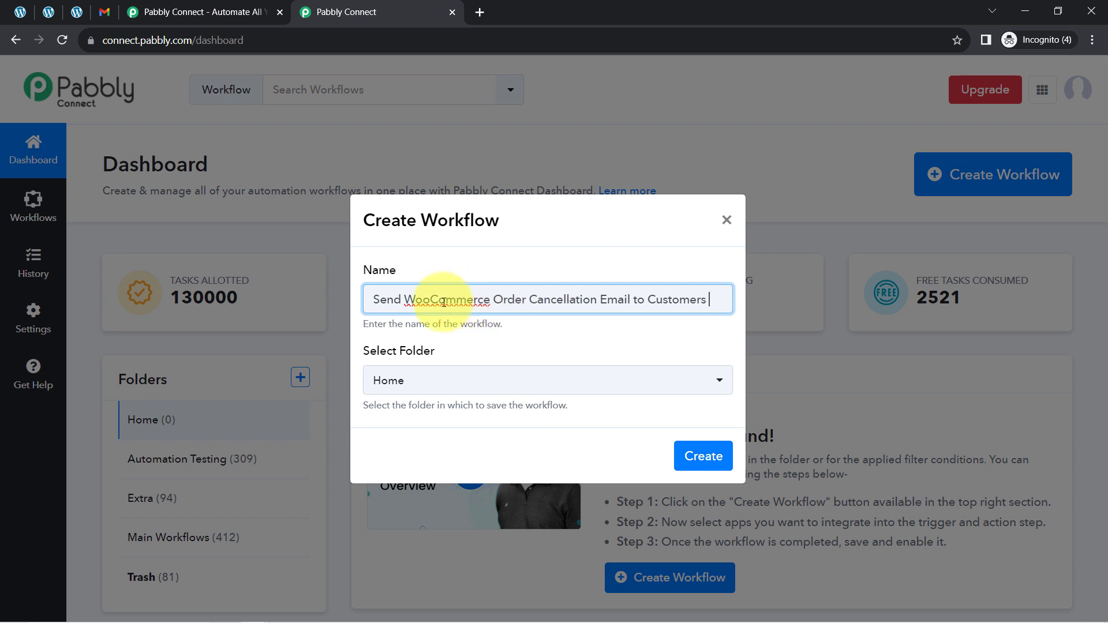
pyautogui.moveTo(422, 299); pyautogui.dragTo(700, 296)
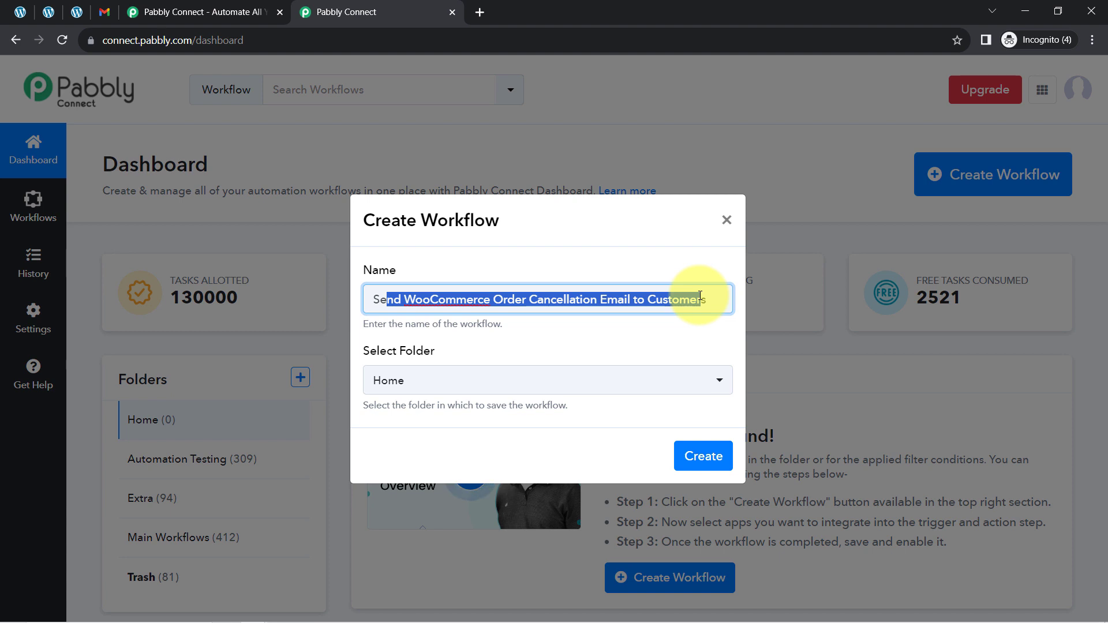
pyautogui.click(678, 300)
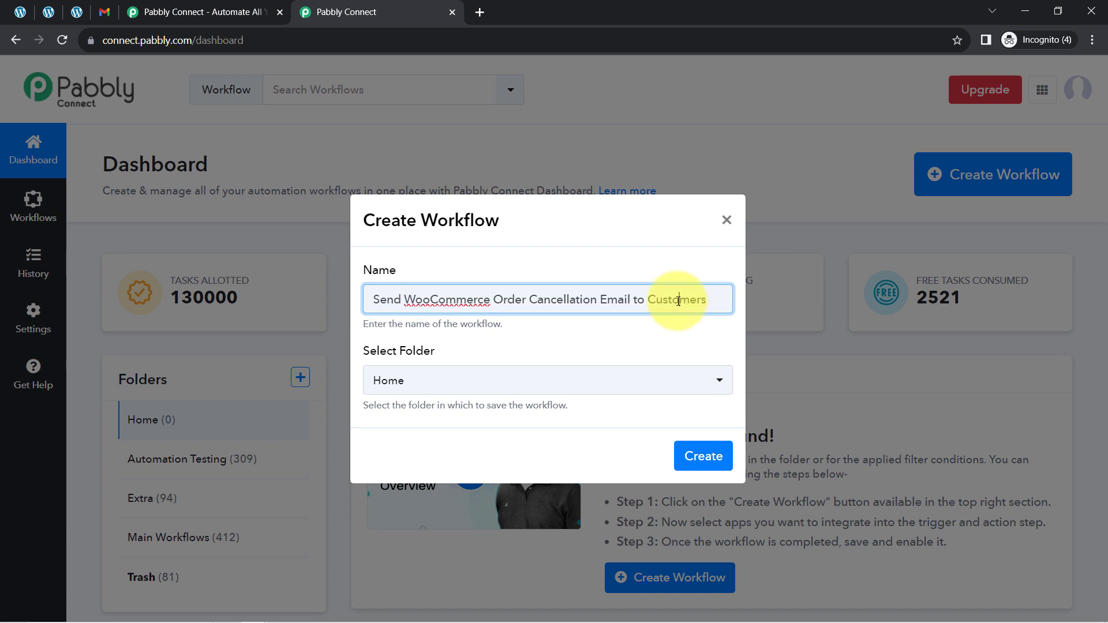
pyautogui.click(379, 381)
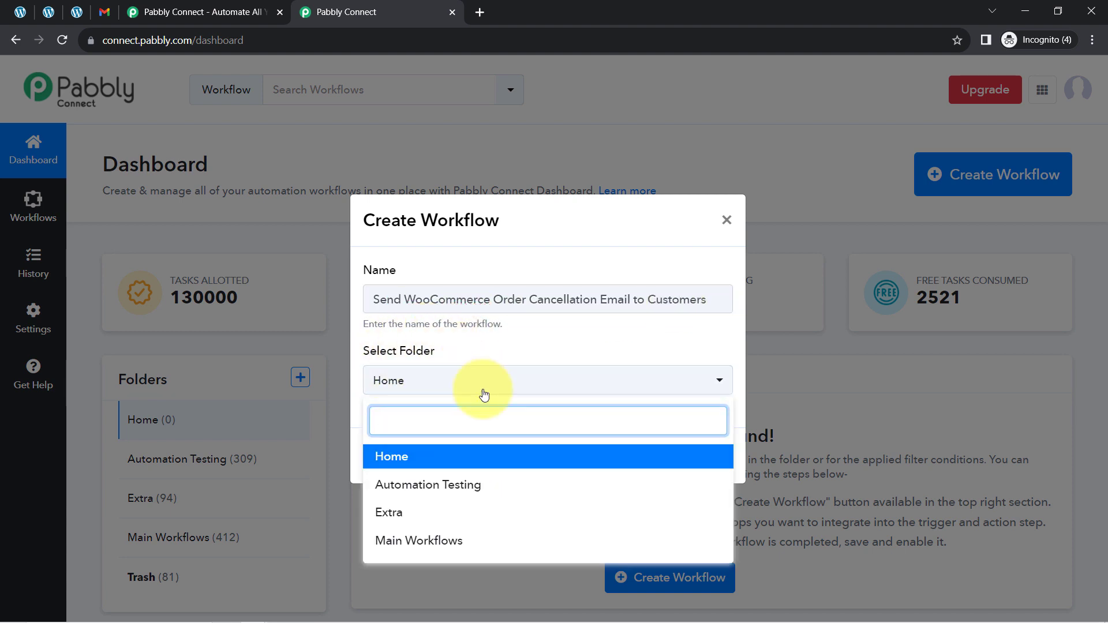
pyautogui.click(406, 542)
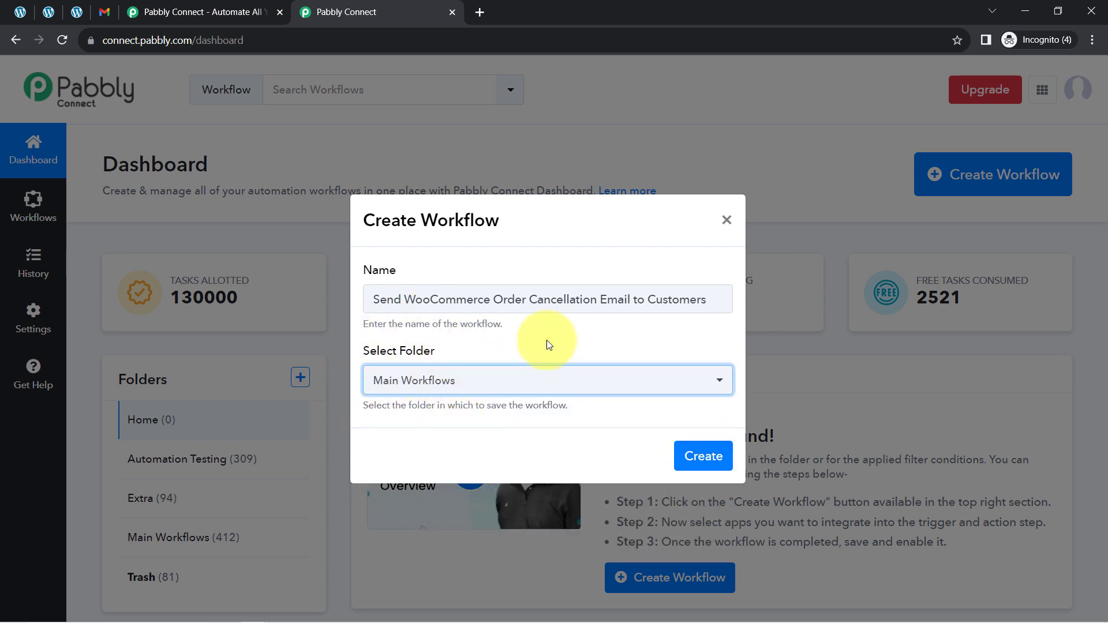
pyautogui.click(701, 456)
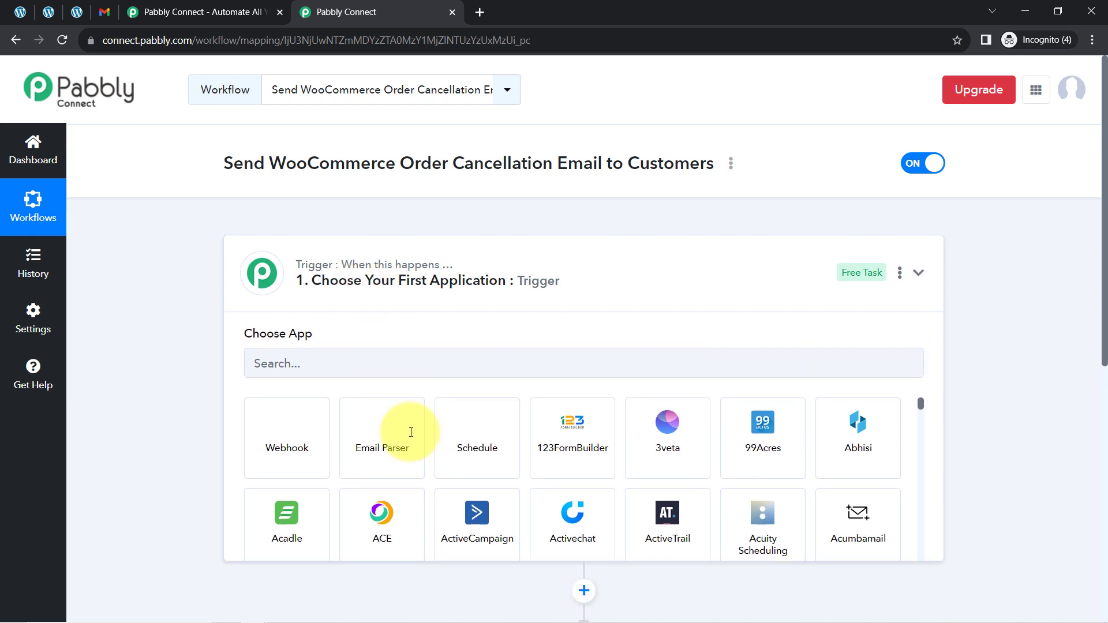
# Find WooCommerce in the app list and choose it as the workflow's trigger application.
pyautogui.moveTo(384, 267)
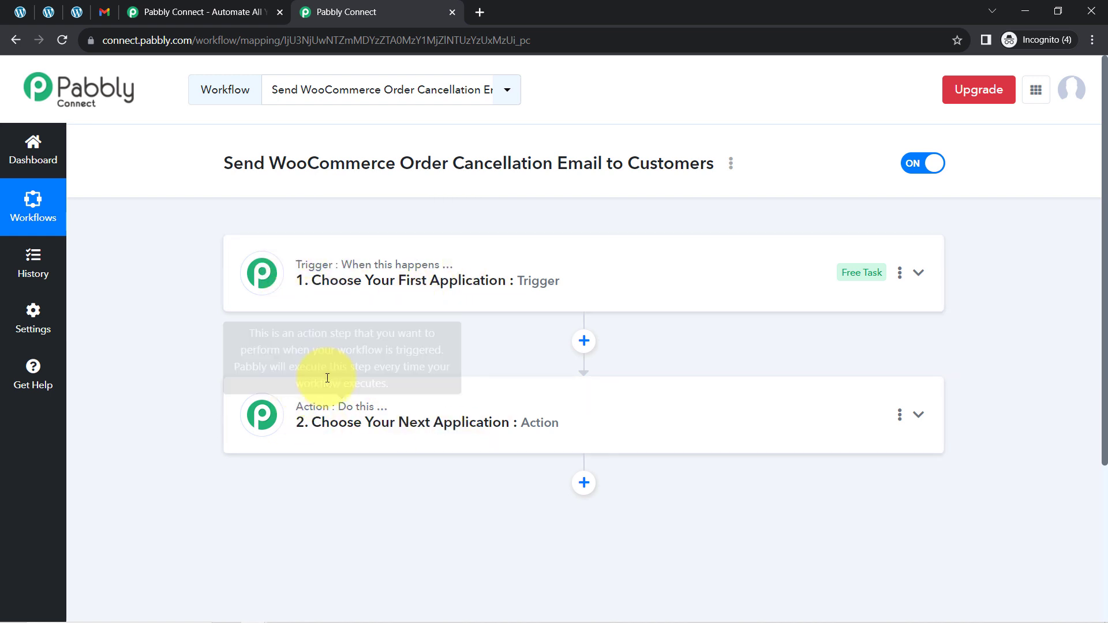
pyautogui.click(402, 285)
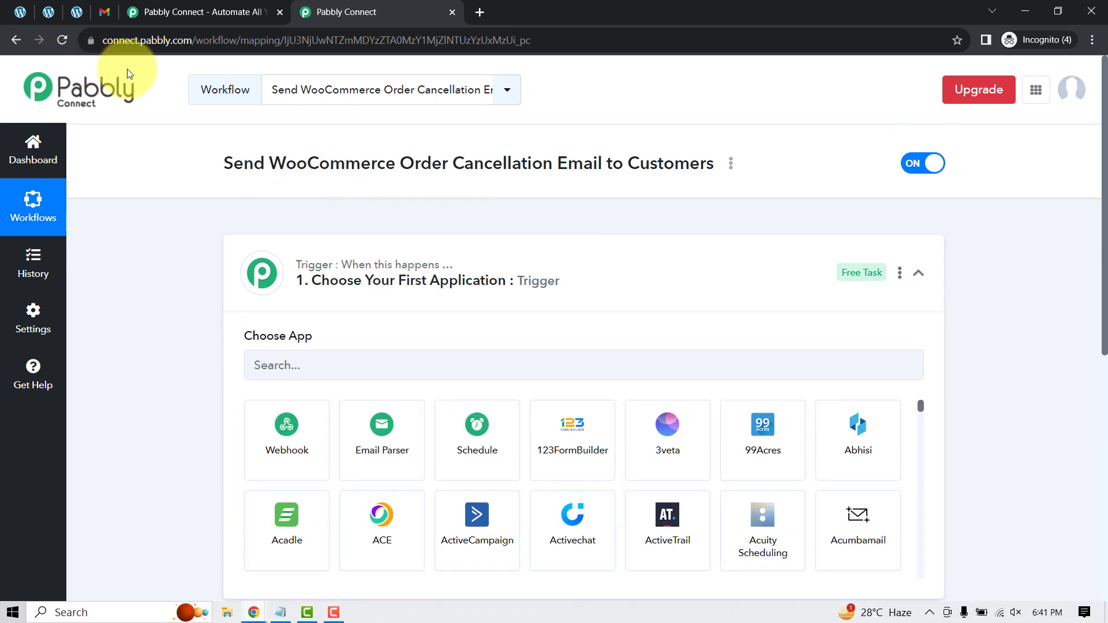
pyautogui.moveTo(448, 163); pyautogui.dragTo(225, 163)
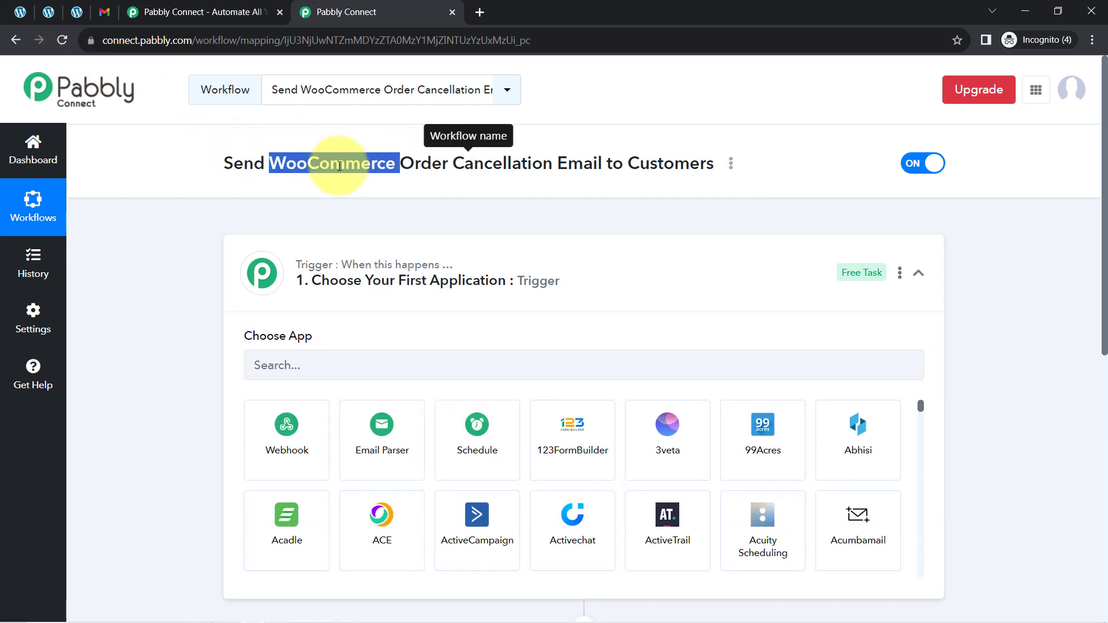
pyautogui.click(258, 364)
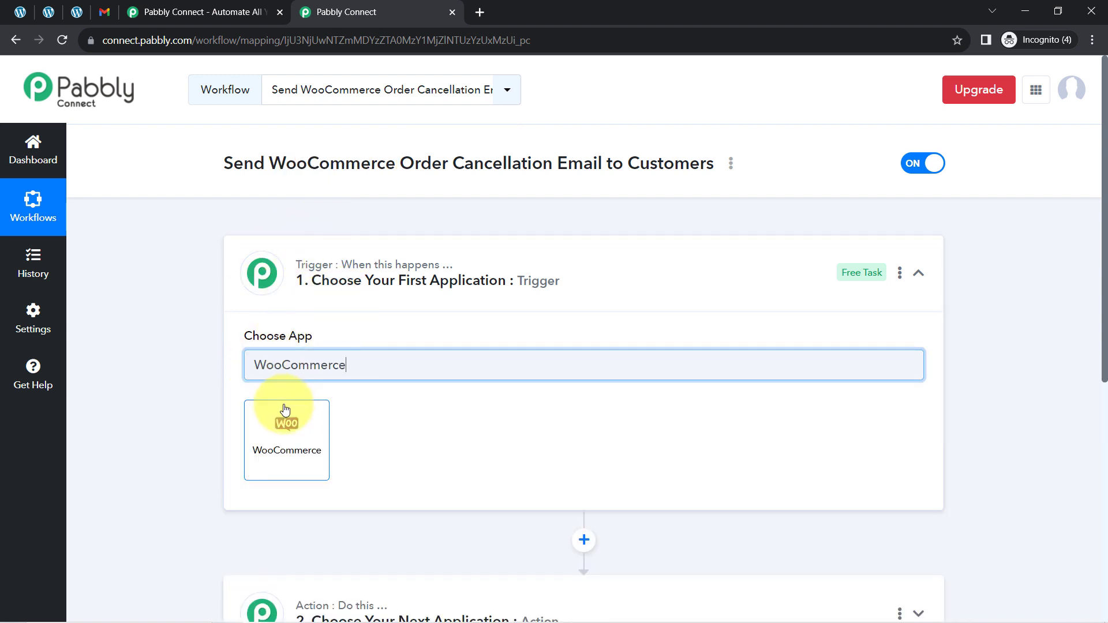
pyautogui.click(289, 464)
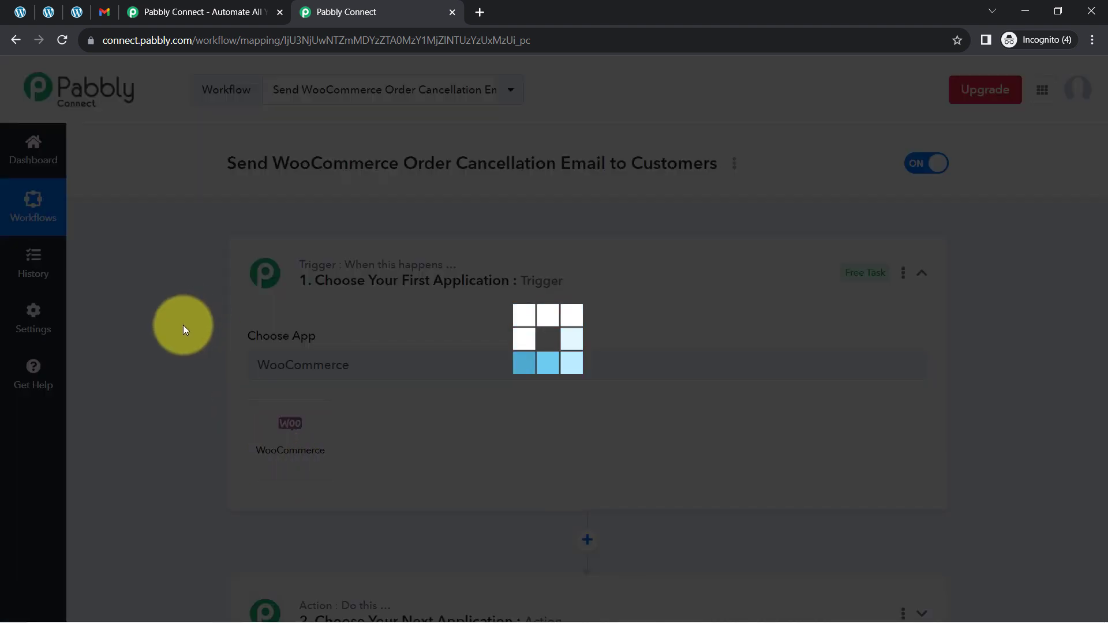
# Search the apps of the action step for "gma" and choose Gmail as the action application.
pyautogui.scroll(-5, 177, 398)
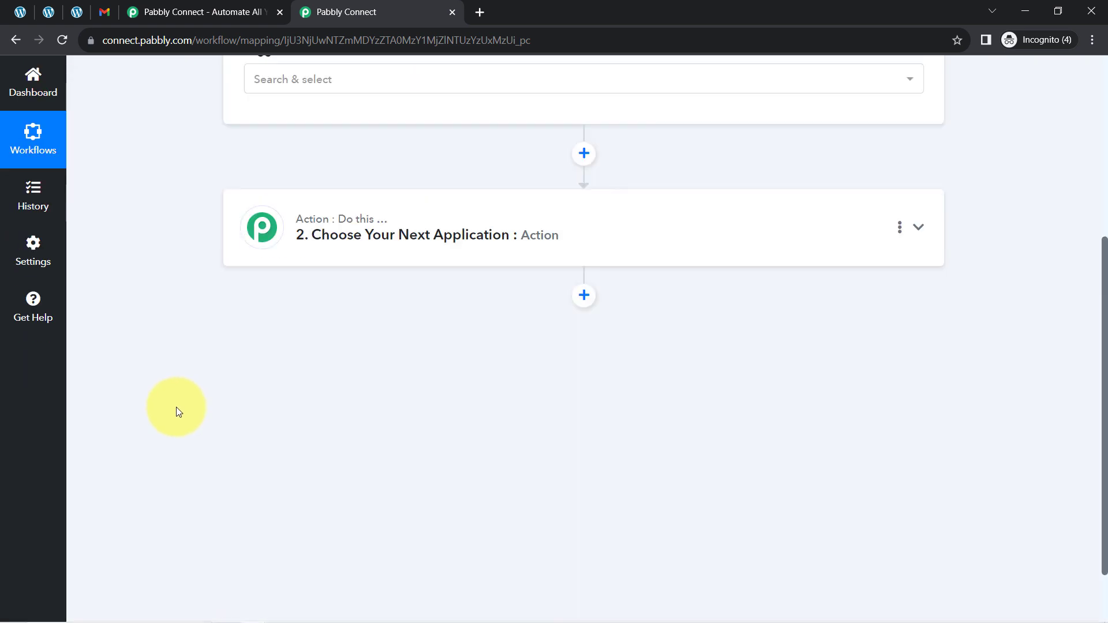
pyautogui.click(323, 187)
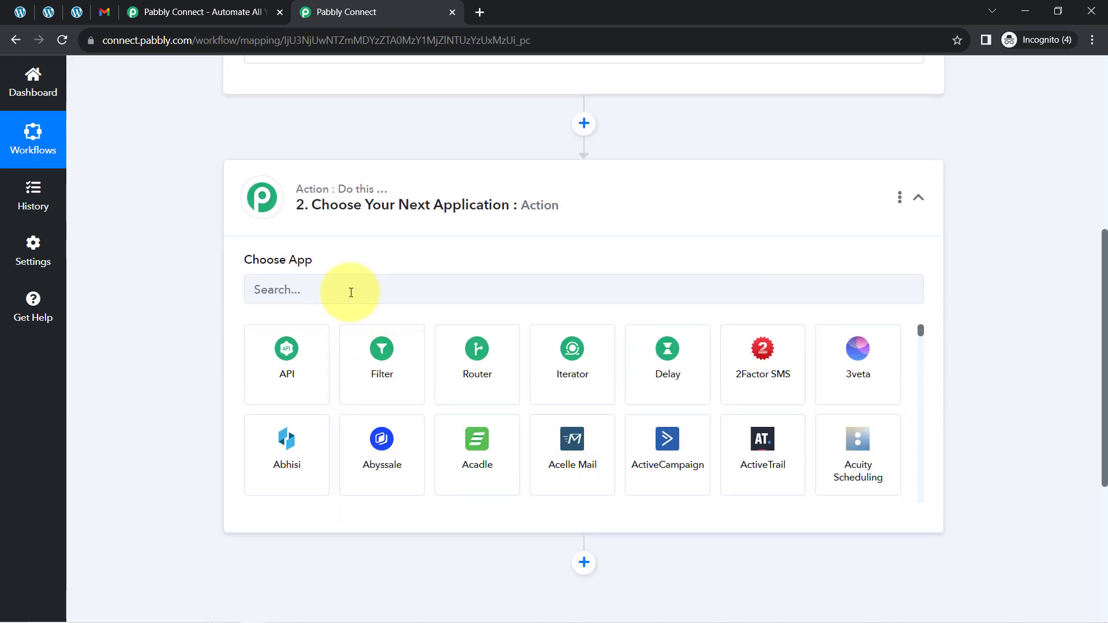
pyautogui.click(329, 284)
pyautogui.write('gma')
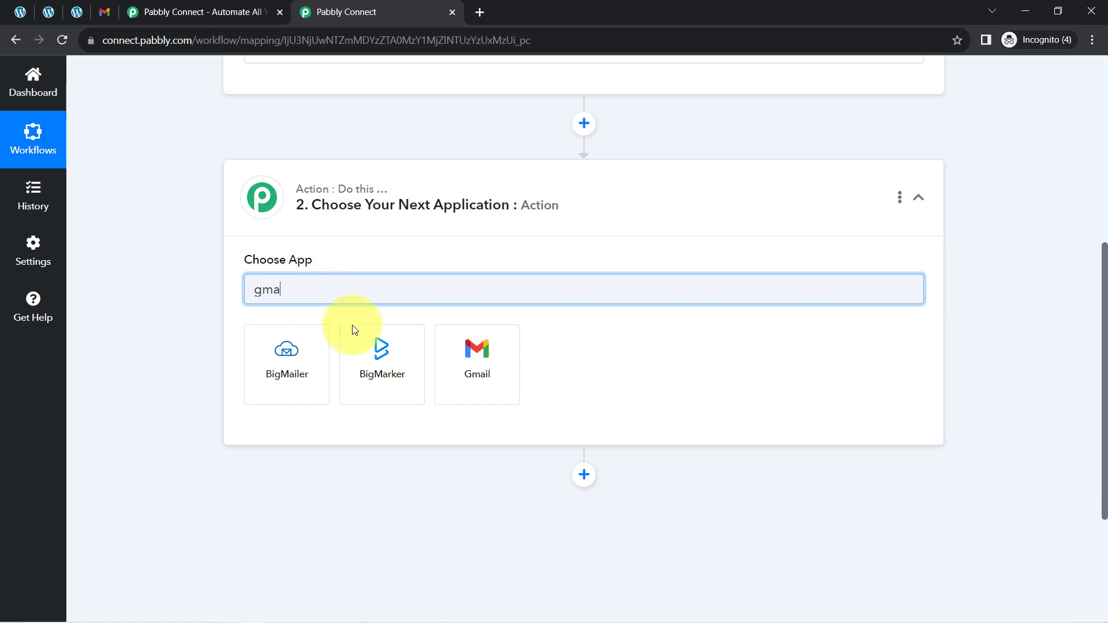
pyautogui.click(446, 345)
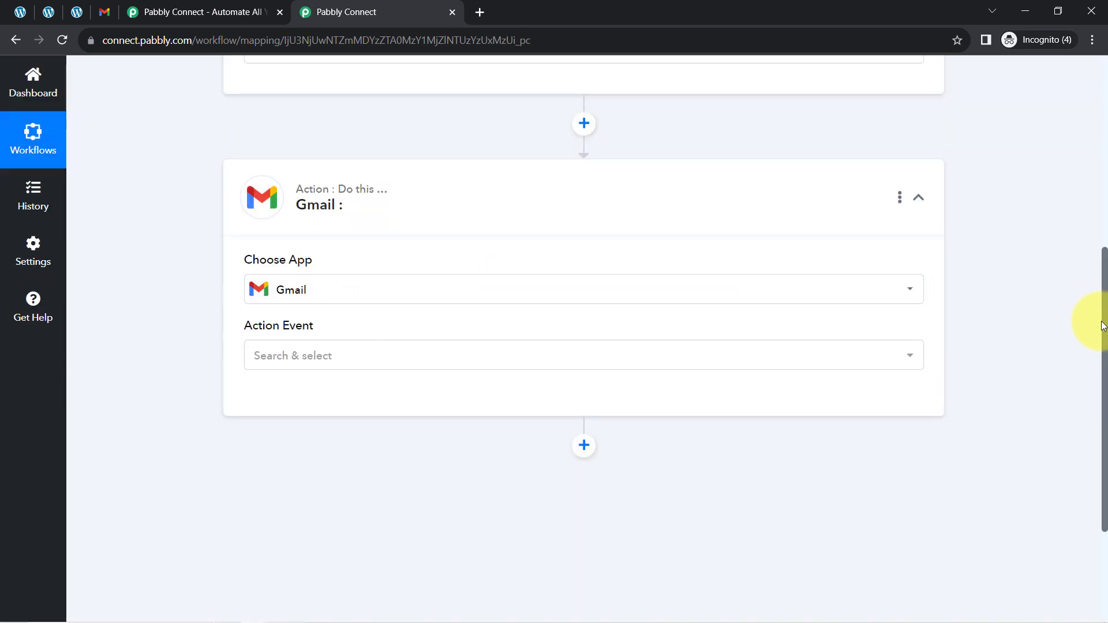
# Set the WooCommerce trigger event to Order Updated.
pyautogui.moveTo(1103, 323); pyautogui.dragTo(1081, 127)
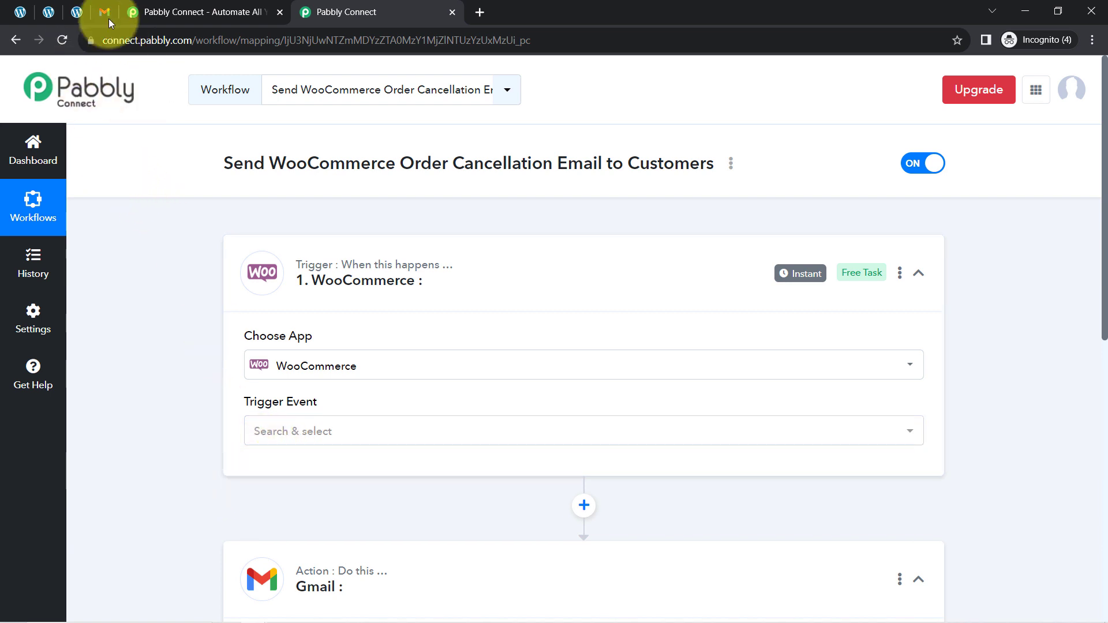
pyautogui.scroll(-1, 289, 477)
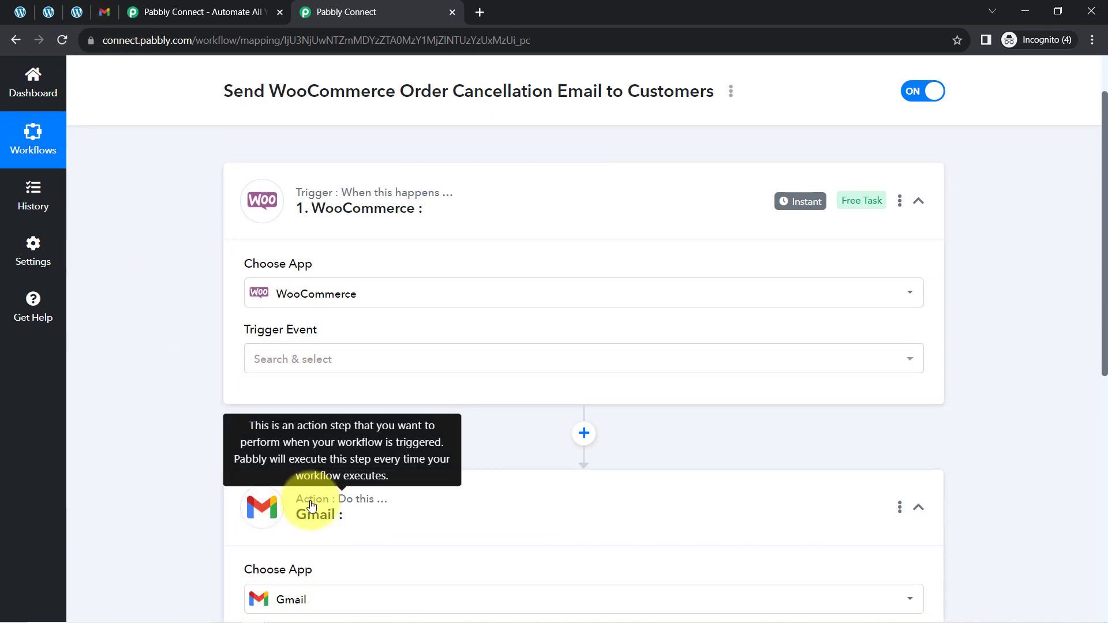
pyautogui.scroll(-2, 293, 493)
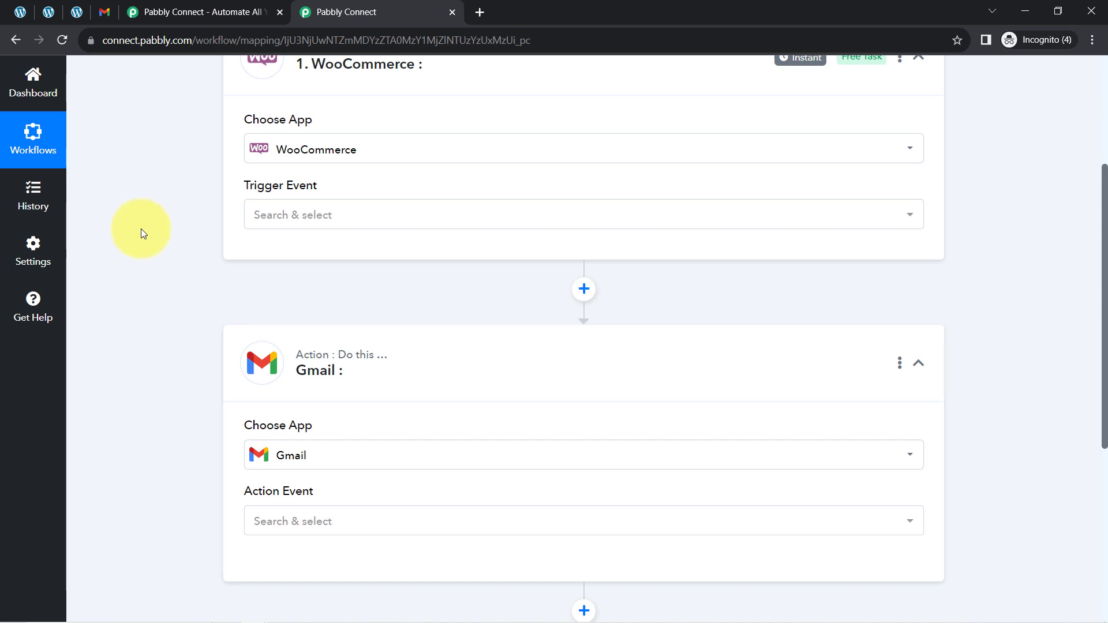
pyautogui.scroll(3, 141, 229)
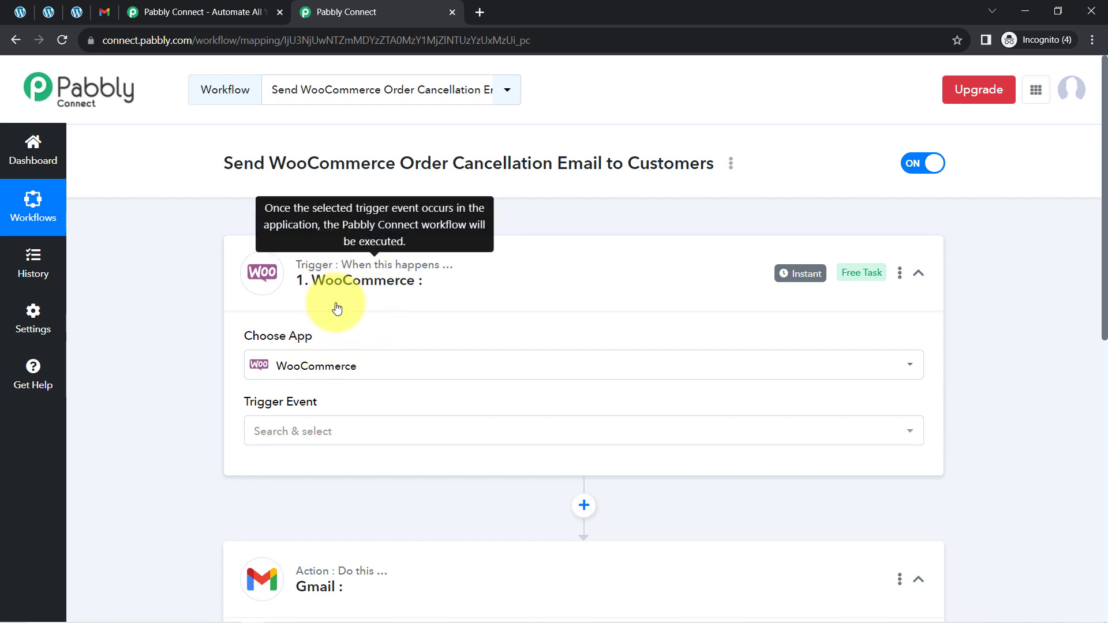
pyautogui.click(298, 437)
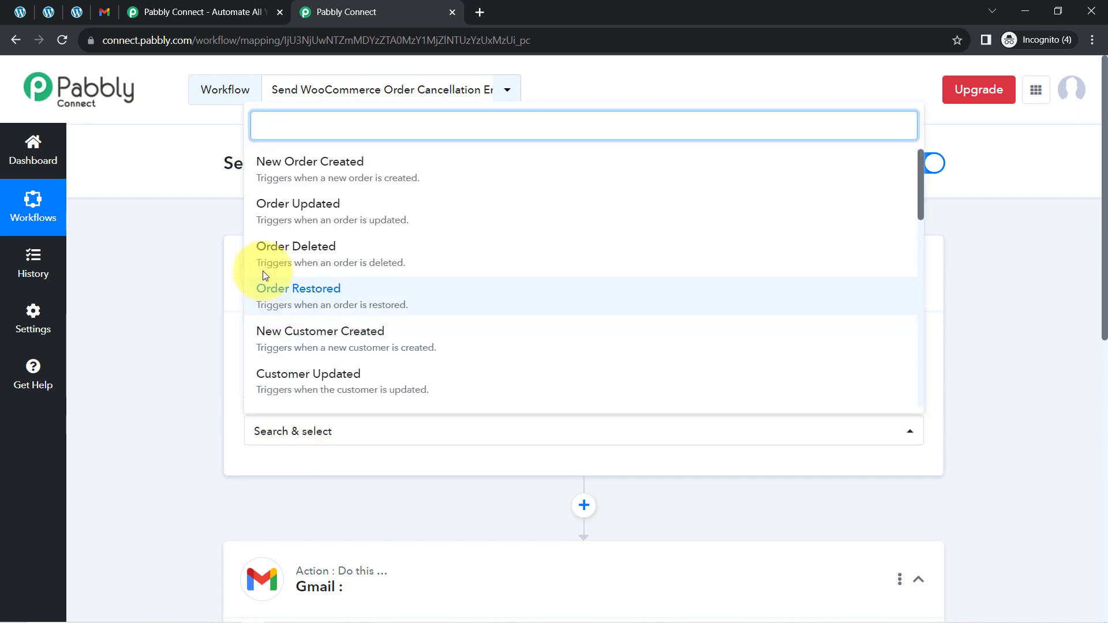
pyautogui.click(366, 210)
# Check the status of the demo order in the WooCommerce orders list and return to the Pabbly Connect workflow.
pyautogui.click(48, 11)
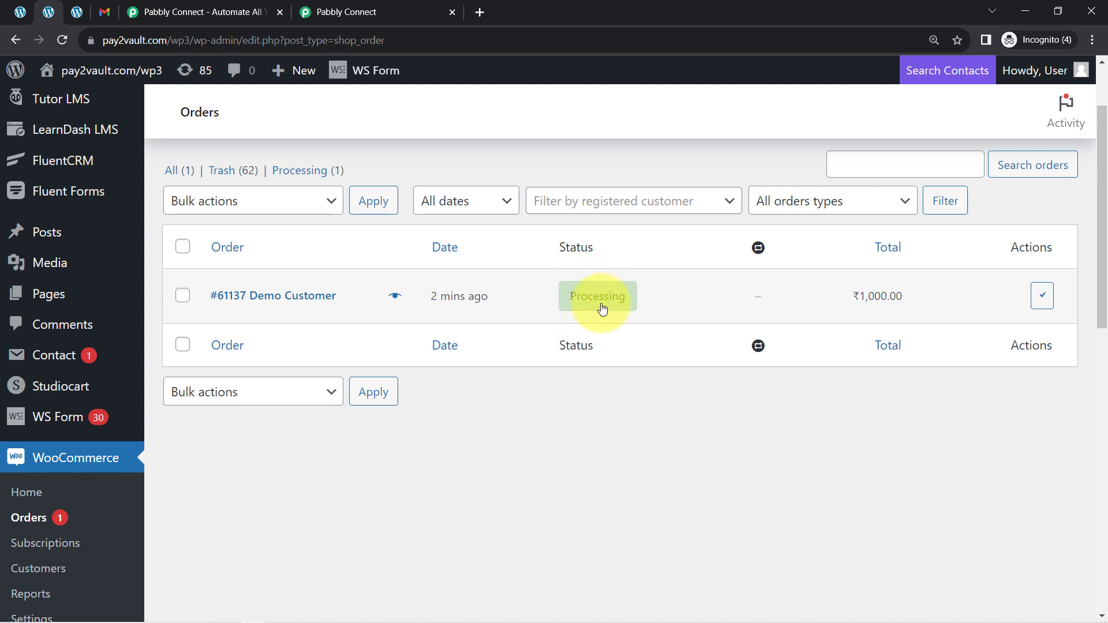
pyautogui.moveTo(590, 295)
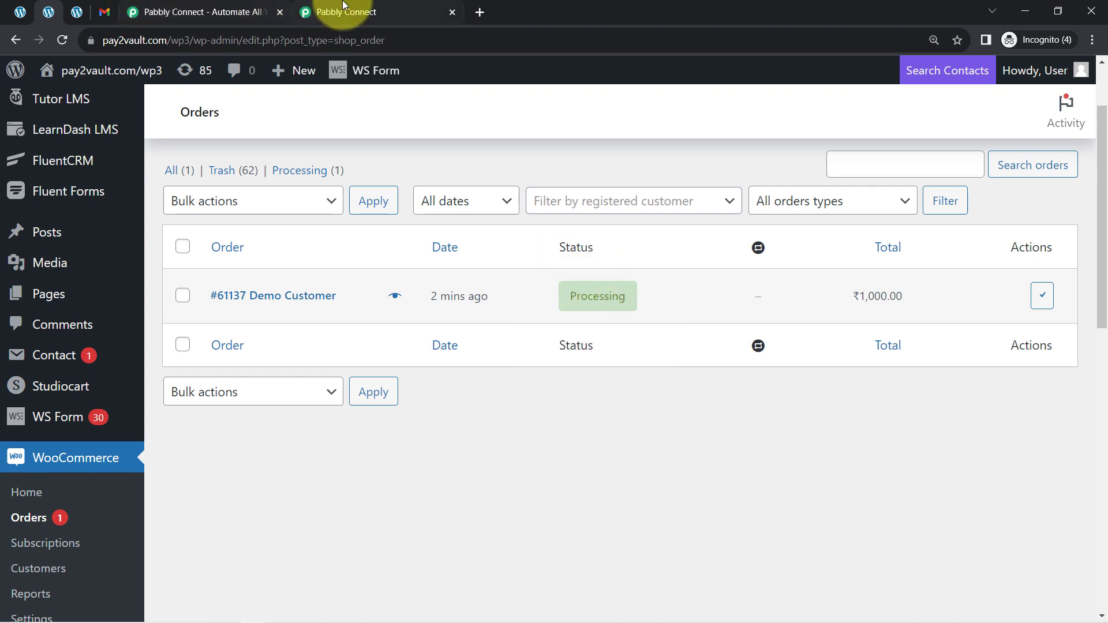
pyautogui.click(320, 12)
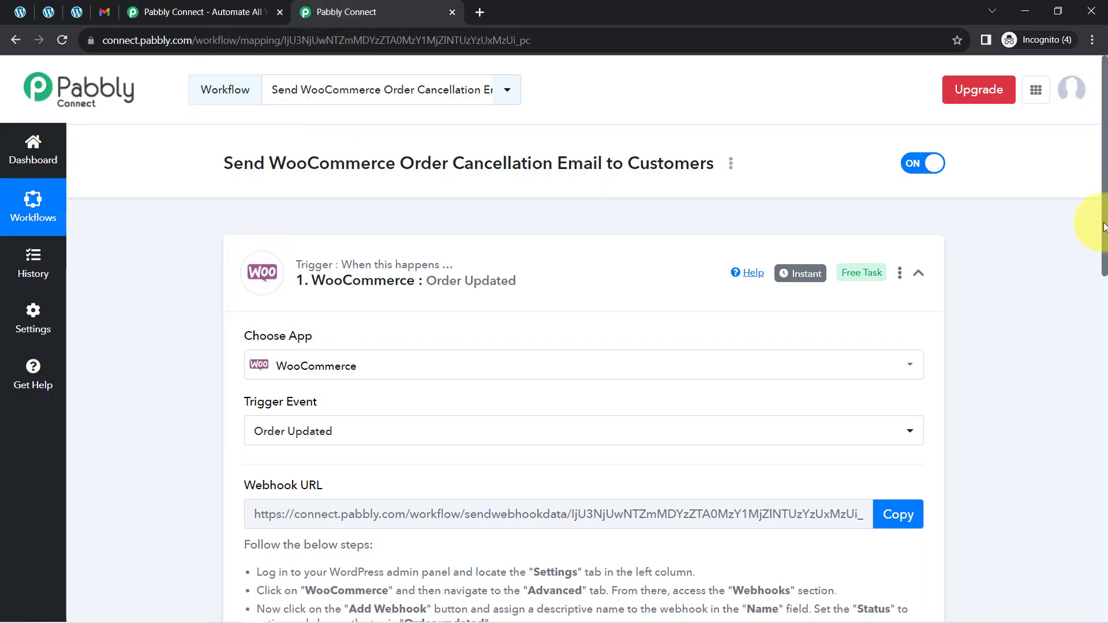
# Read the webhook setup instructions of the WooCommerce trigger and copy its webhook URL.
pyautogui.moveTo(1103, 226); pyautogui.dragTo(1096, 326)
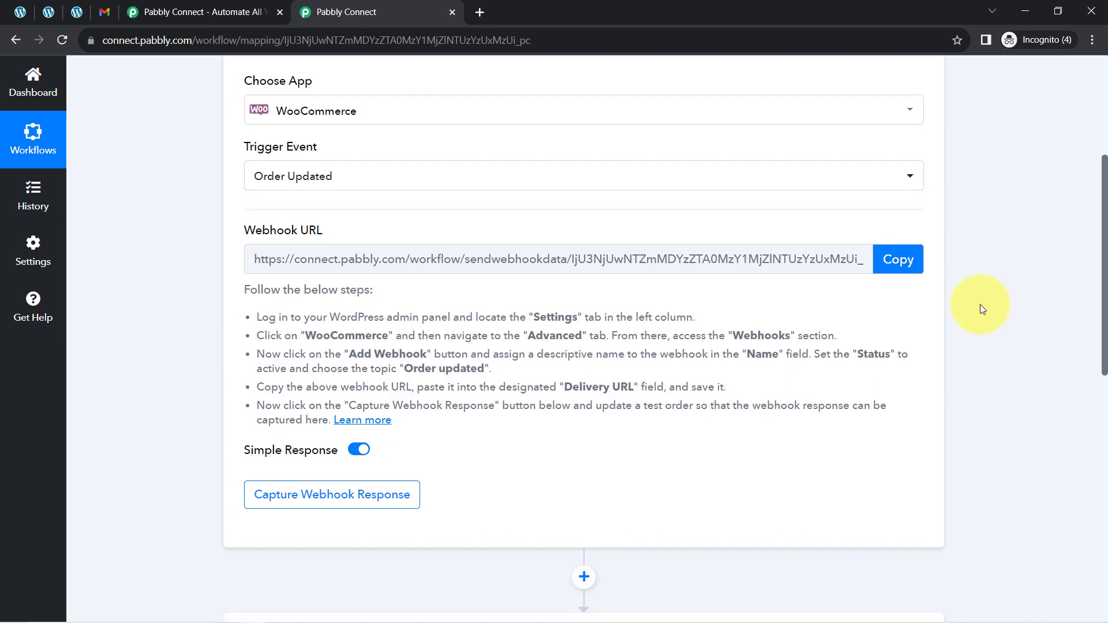
pyautogui.click(893, 266)
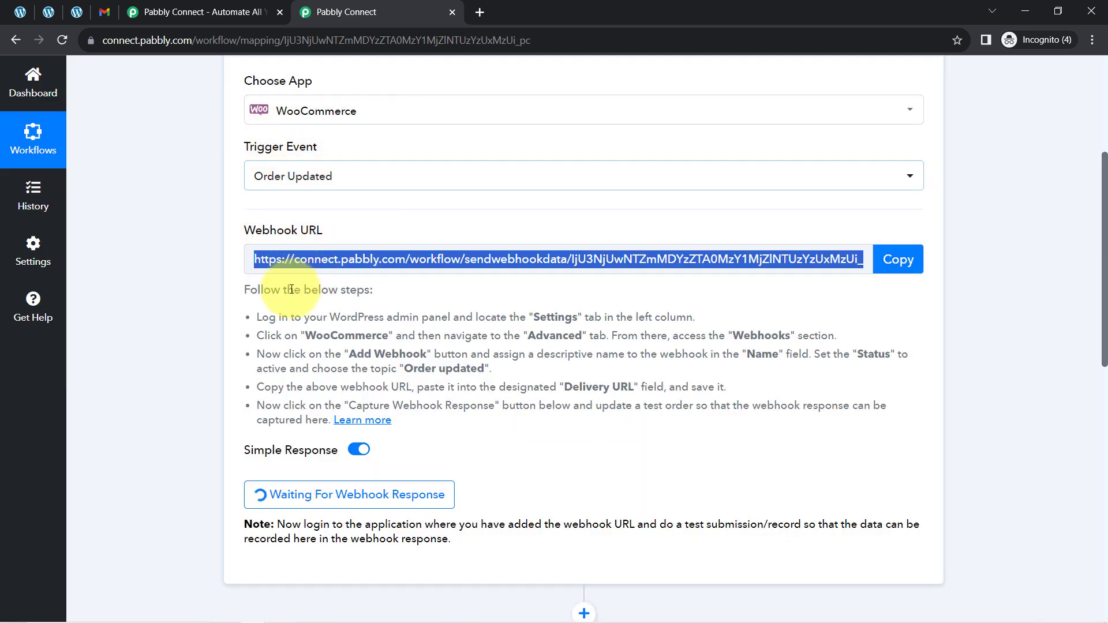
pyautogui.moveTo(258, 290); pyautogui.dragTo(432, 426)
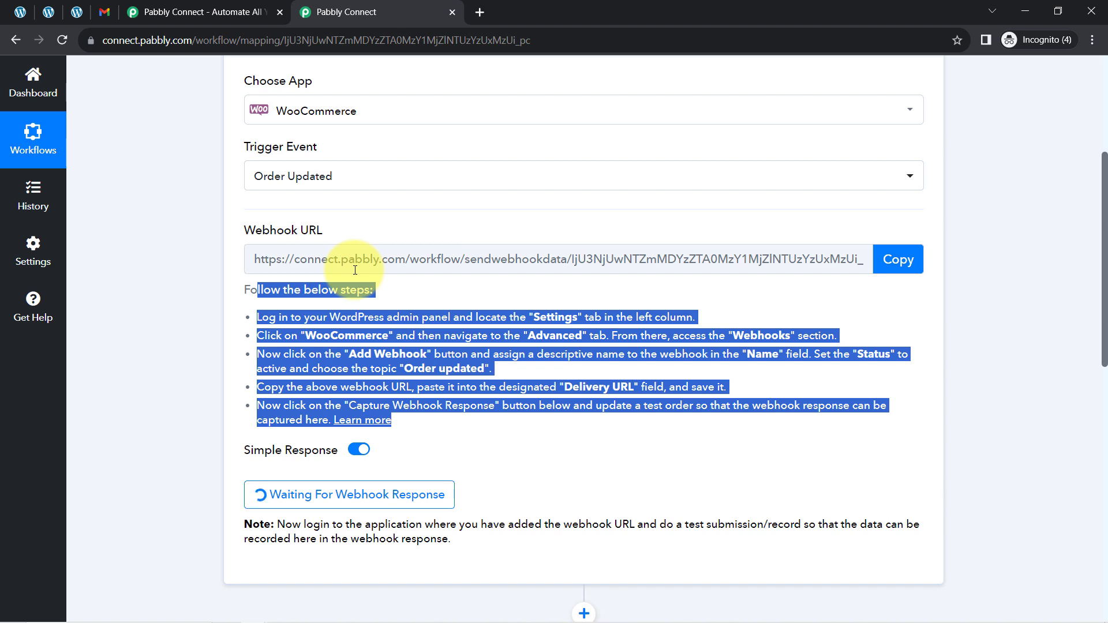
pyautogui.click(313, 316)
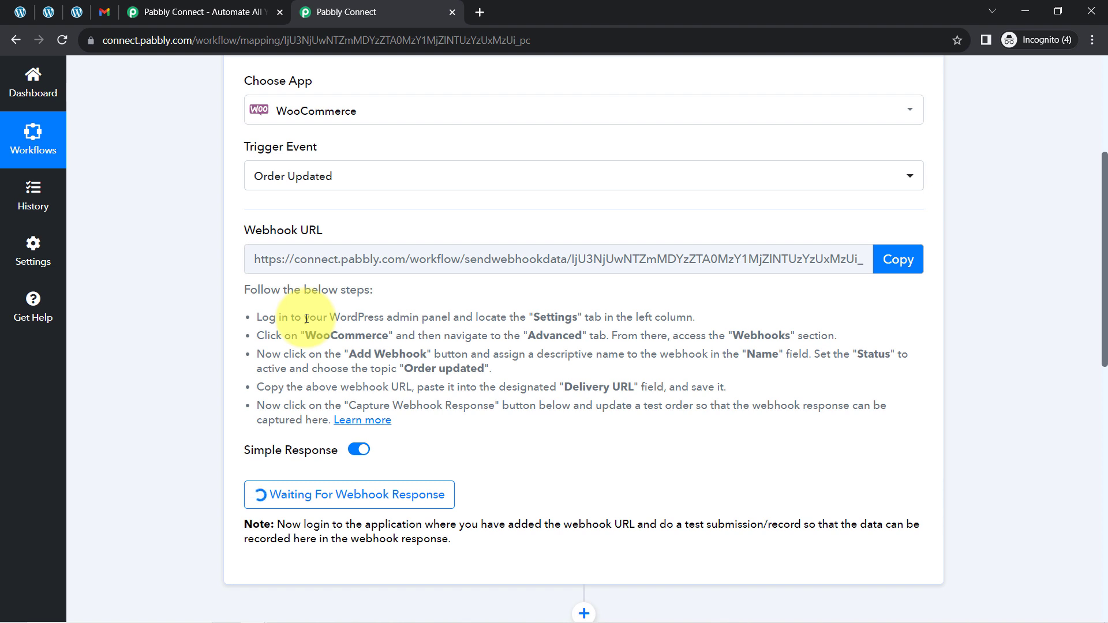
pyautogui.click(897, 259)
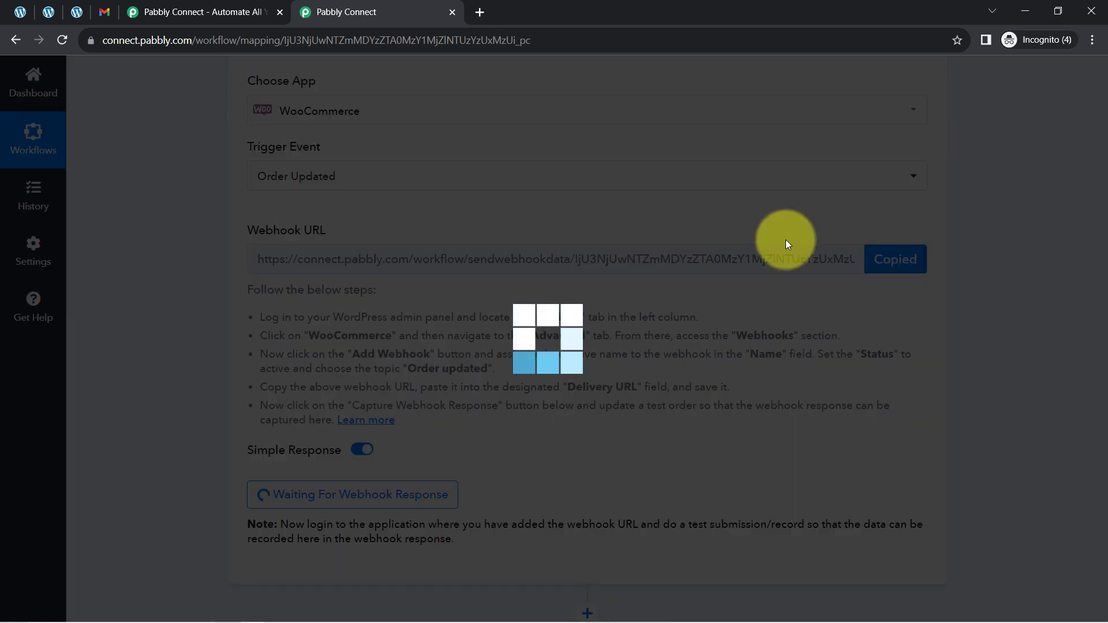
# Switch to the WordPress admin and open the Webhooks section of WooCommerce's Advanced settings.
pyautogui.click(22, 12)
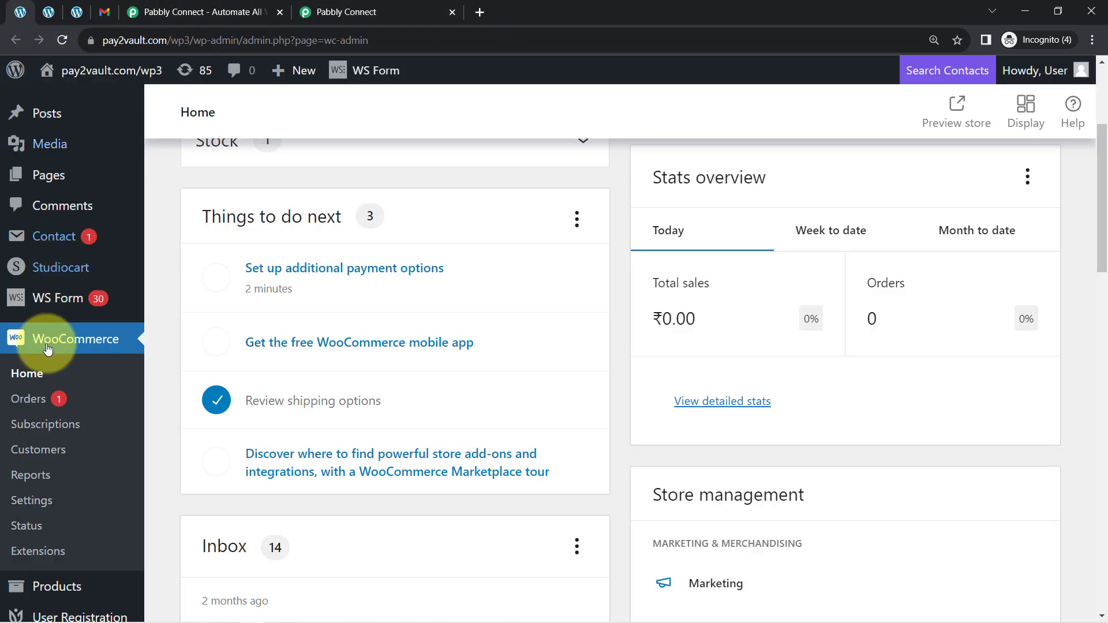
pyautogui.click(28, 500)
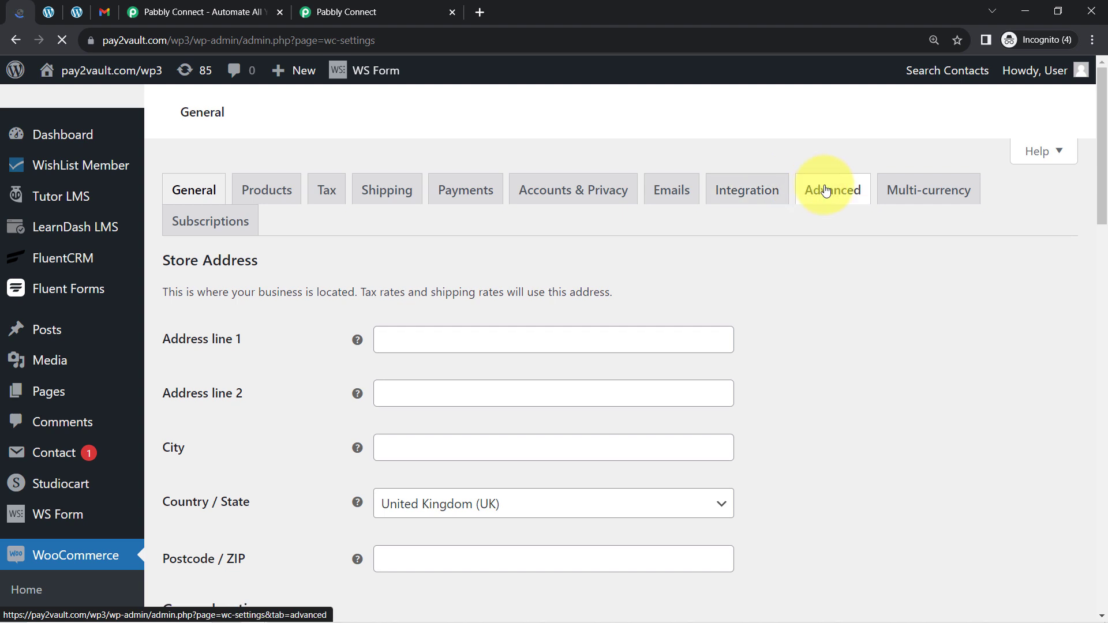
pyautogui.click(825, 191)
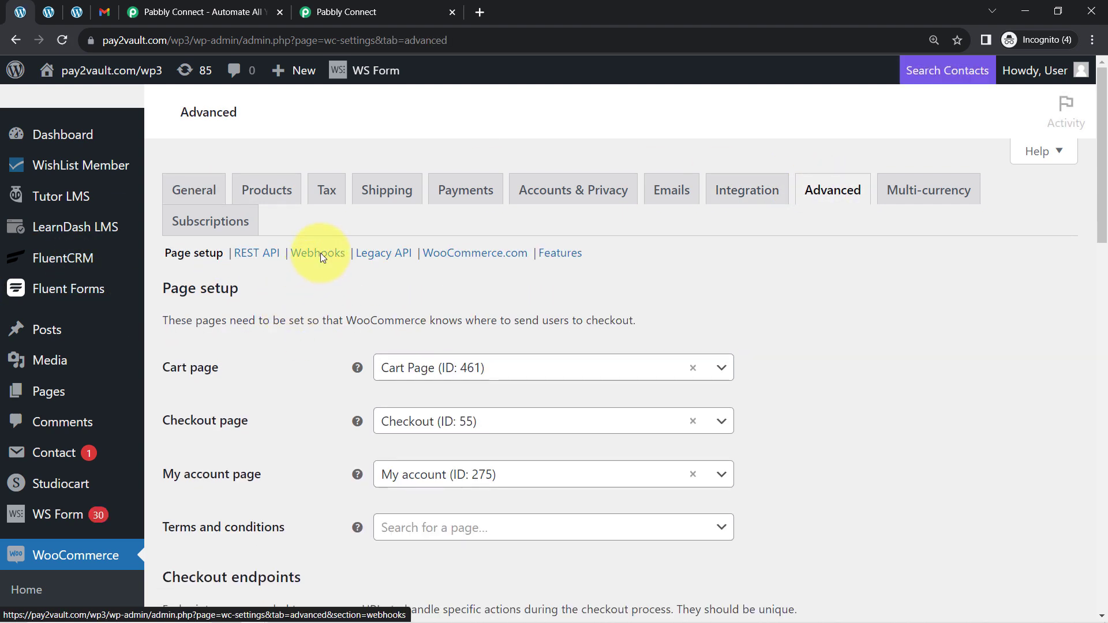
pyautogui.click(319, 253)
pyautogui.scroll(-6, 255, 420)
pyautogui.scroll(-1, 271, 485)
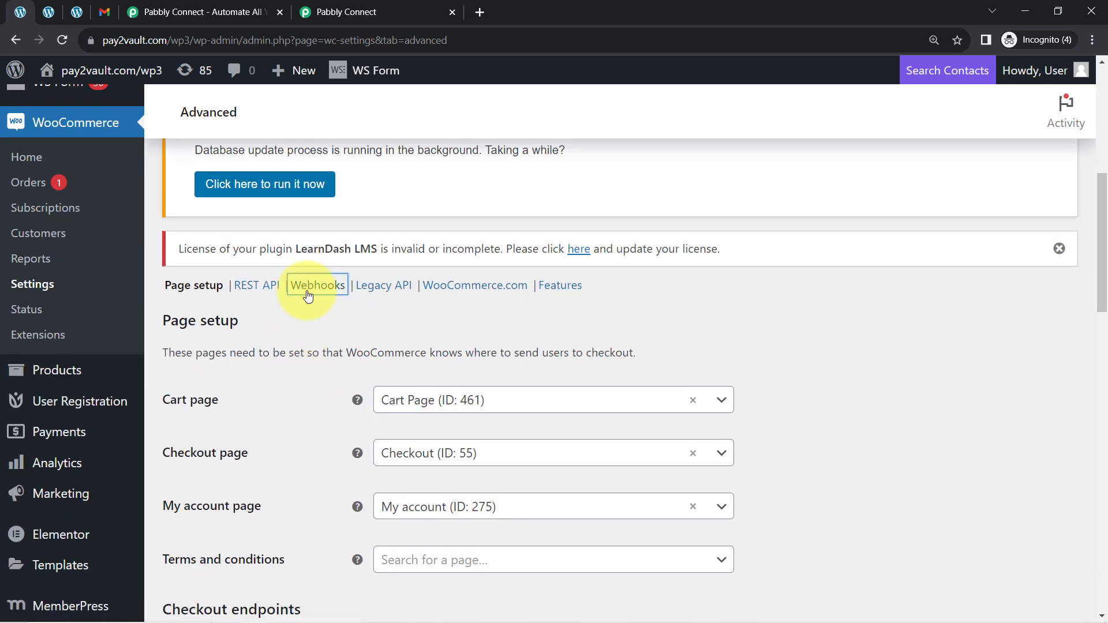
pyautogui.click(333, 291)
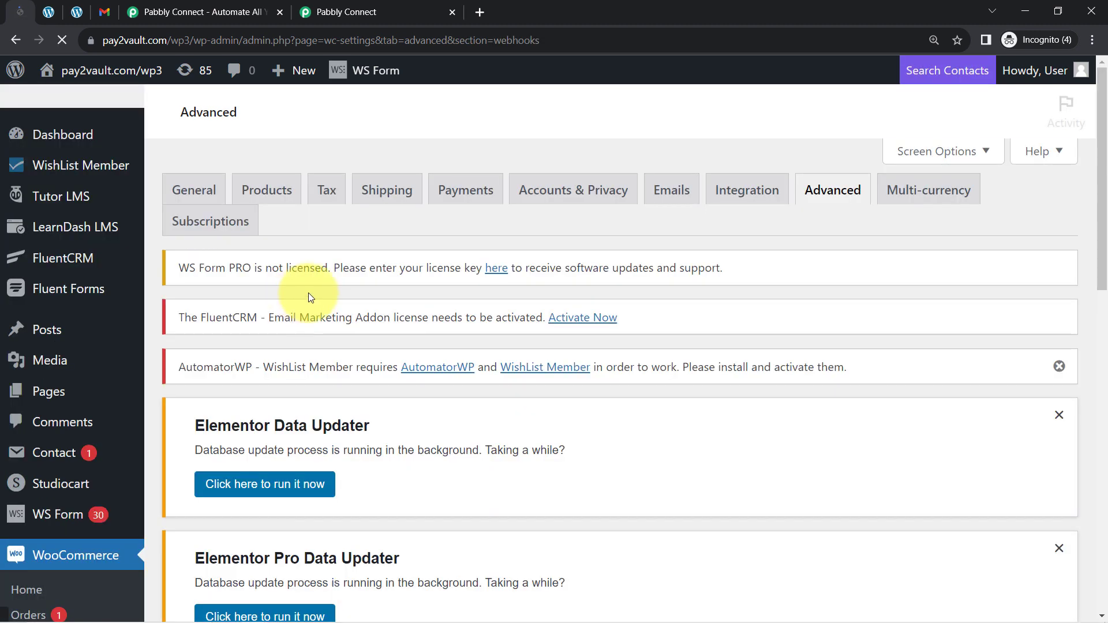
# Add a new WooCommerce webhook and paste the copied Pabbly webhook URL as its Delivery URL.
pyautogui.scroll(-3, 299, 438)
pyautogui.scroll(-5, 298, 438)
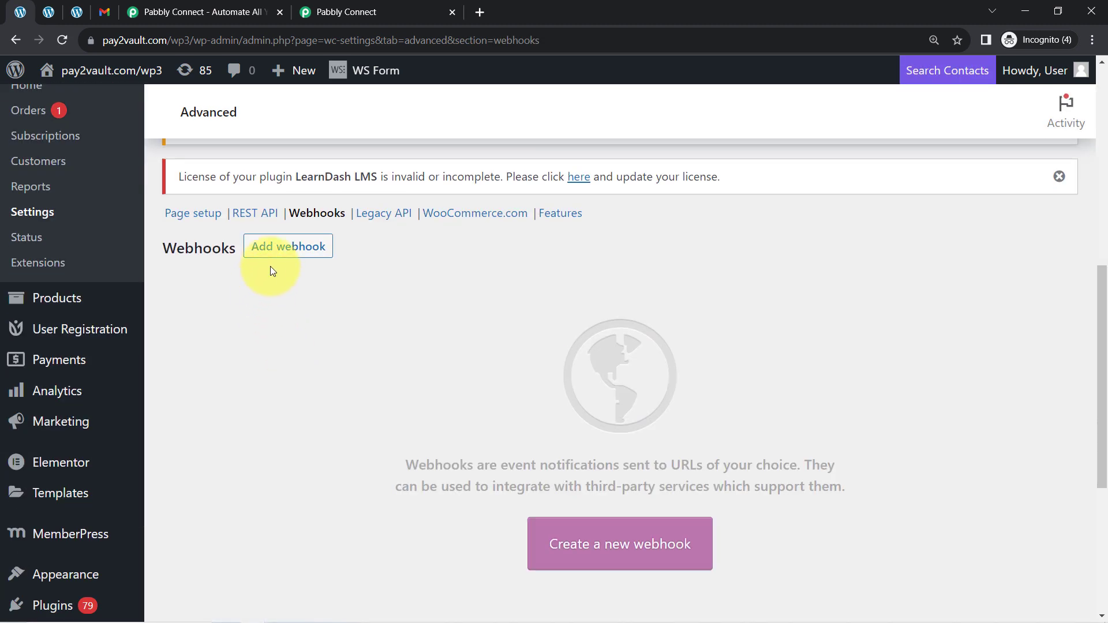
pyautogui.click(280, 253)
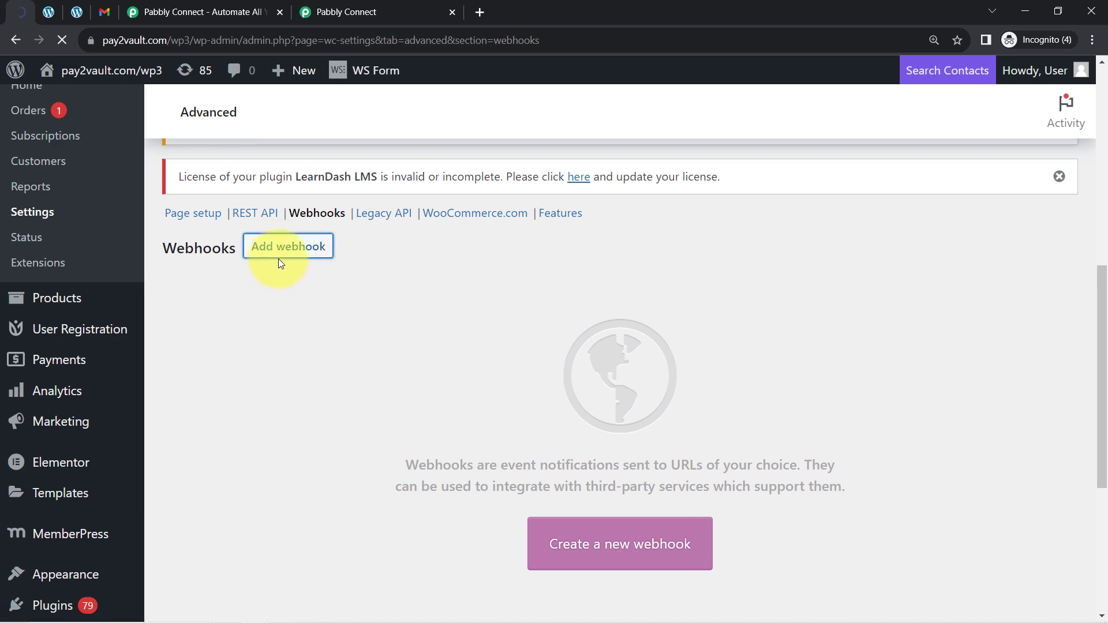
pyautogui.scroll(-10, 379, 296)
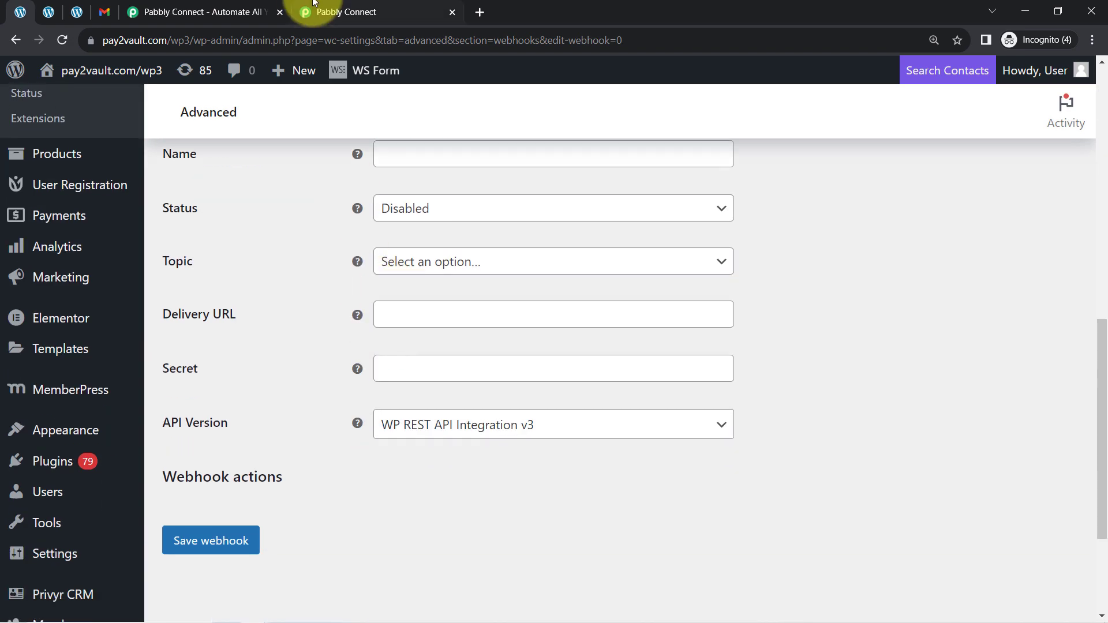
pyautogui.click(347, 12)
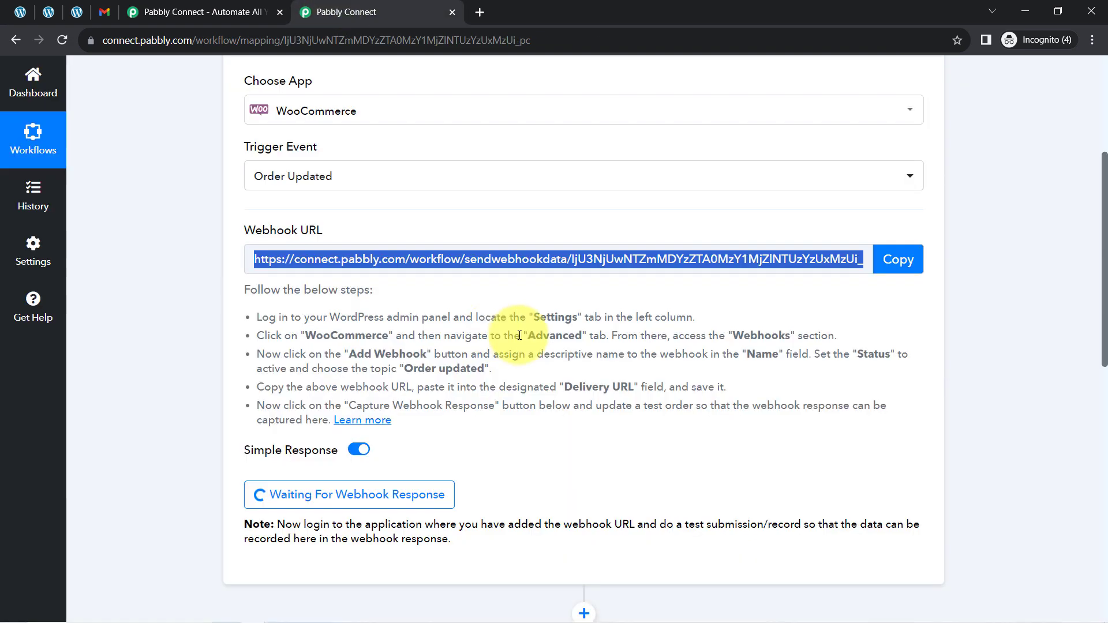
pyautogui.click(16, 12)
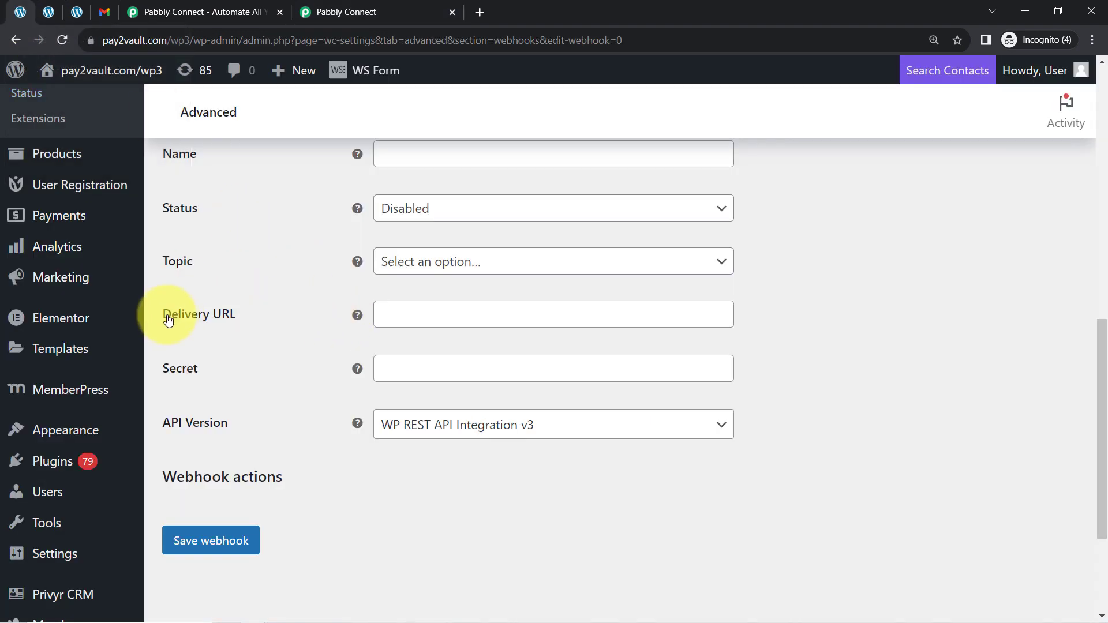
pyautogui.scroll(-2, 264, 353)
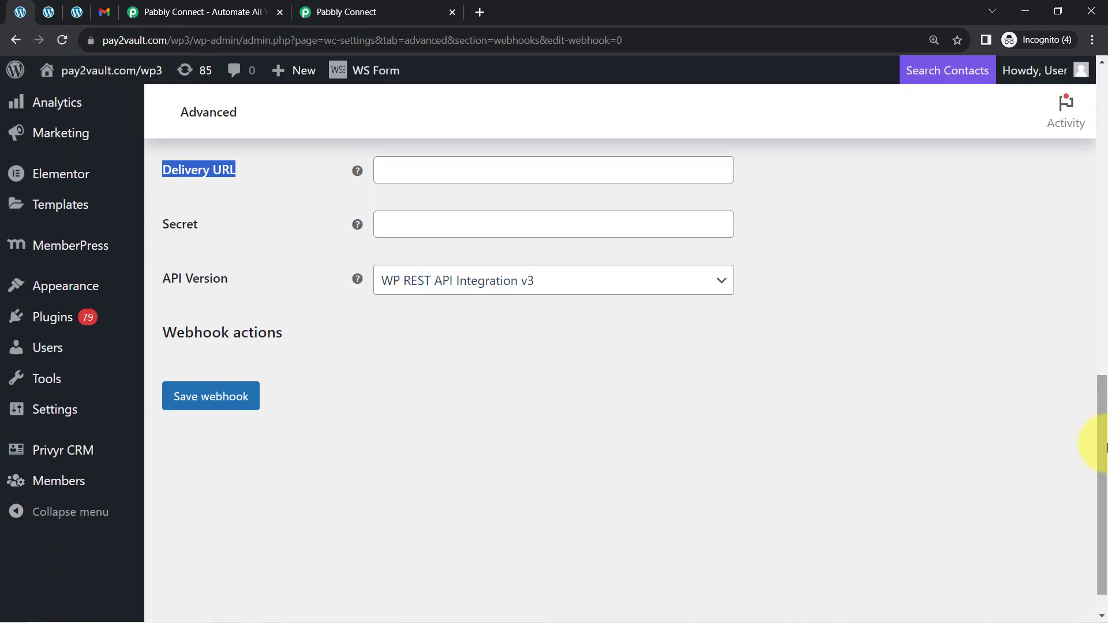
pyautogui.moveTo(1105, 448); pyautogui.dragTo(1096, 329)
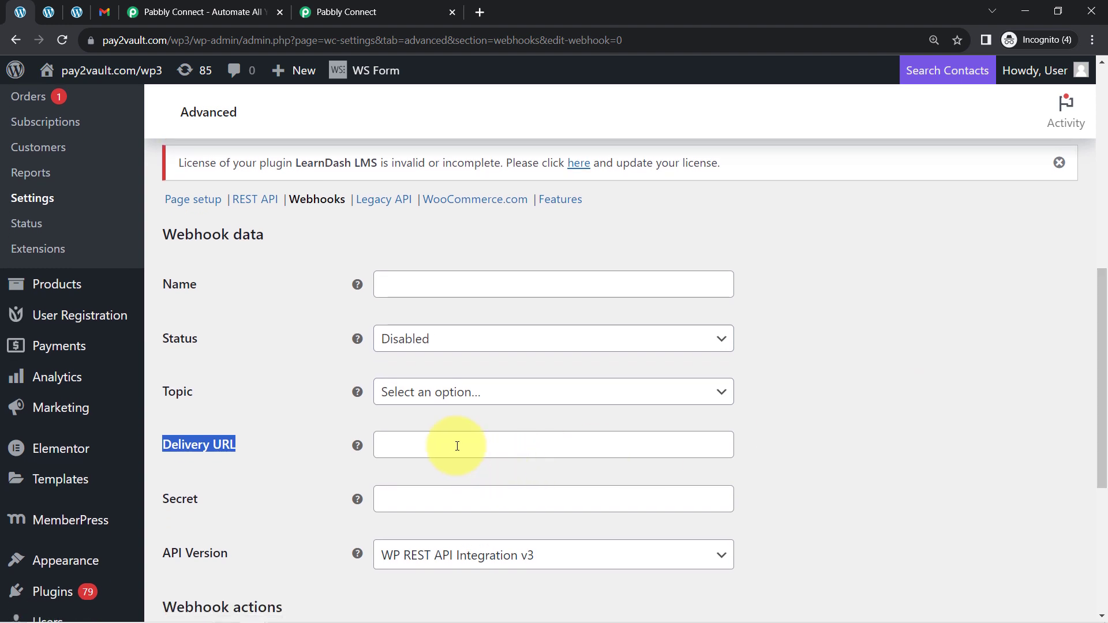
pyautogui.click(457, 446)
pyautogui.hotkey('ctrl', 'v')
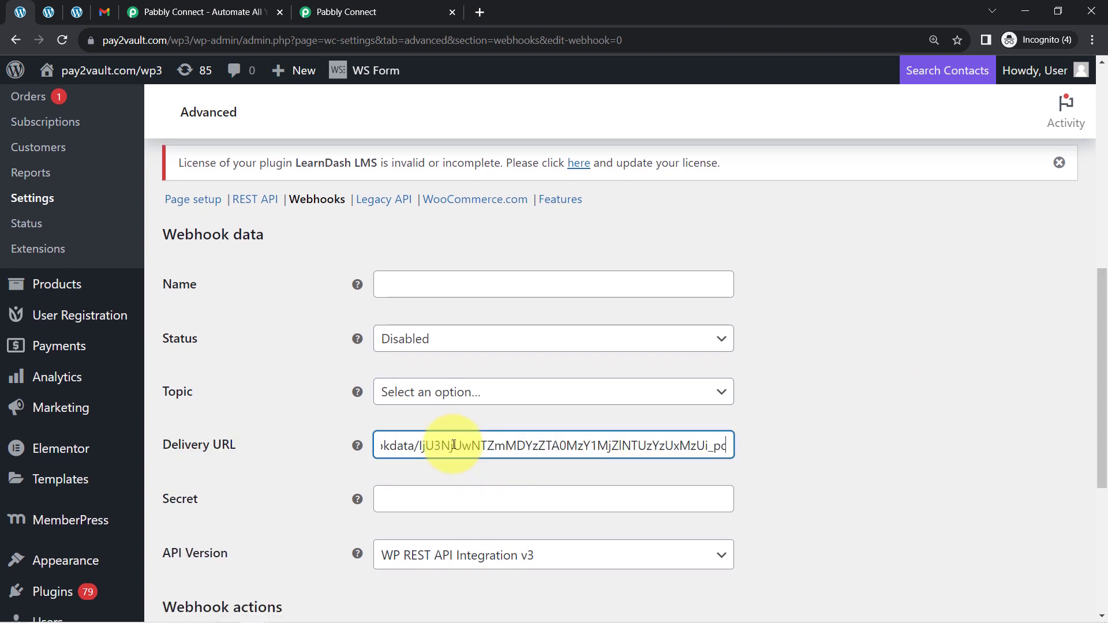
# Name the webhook "Connection with Pabbly", set its status to Active and its topic to Order updated.
pyautogui.click(440, 282)
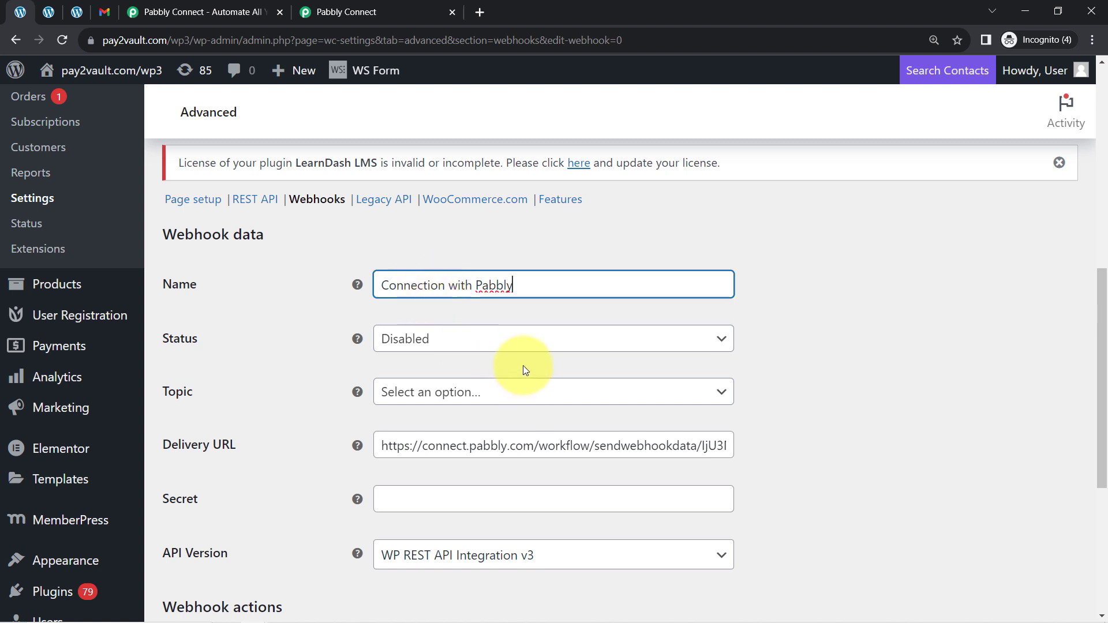
pyautogui.click(411, 340)
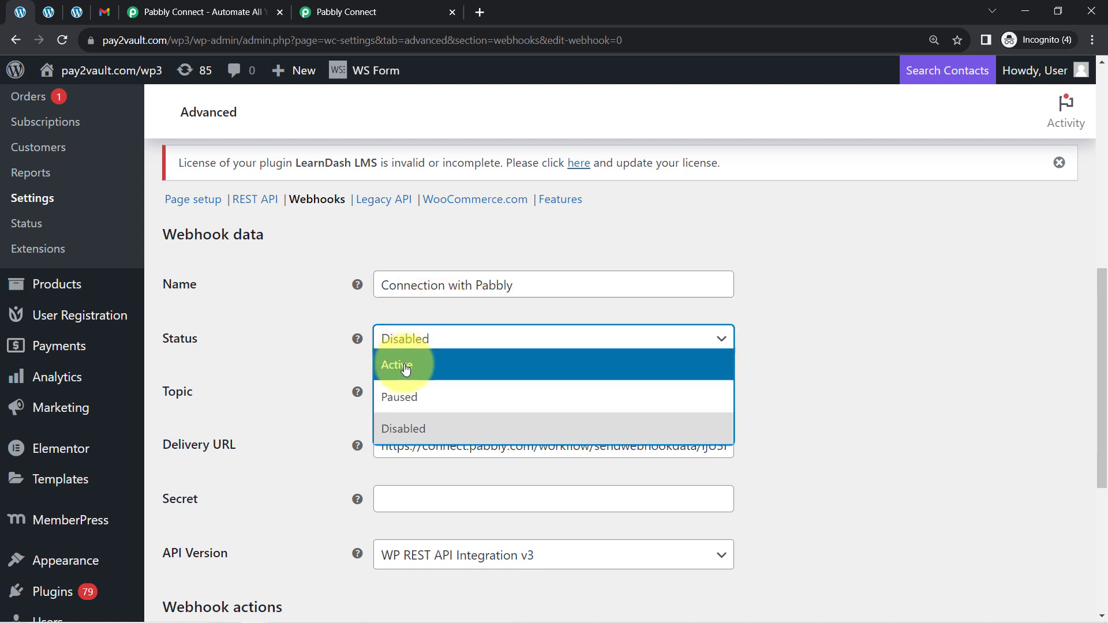
pyautogui.click(406, 367)
pyautogui.click(431, 399)
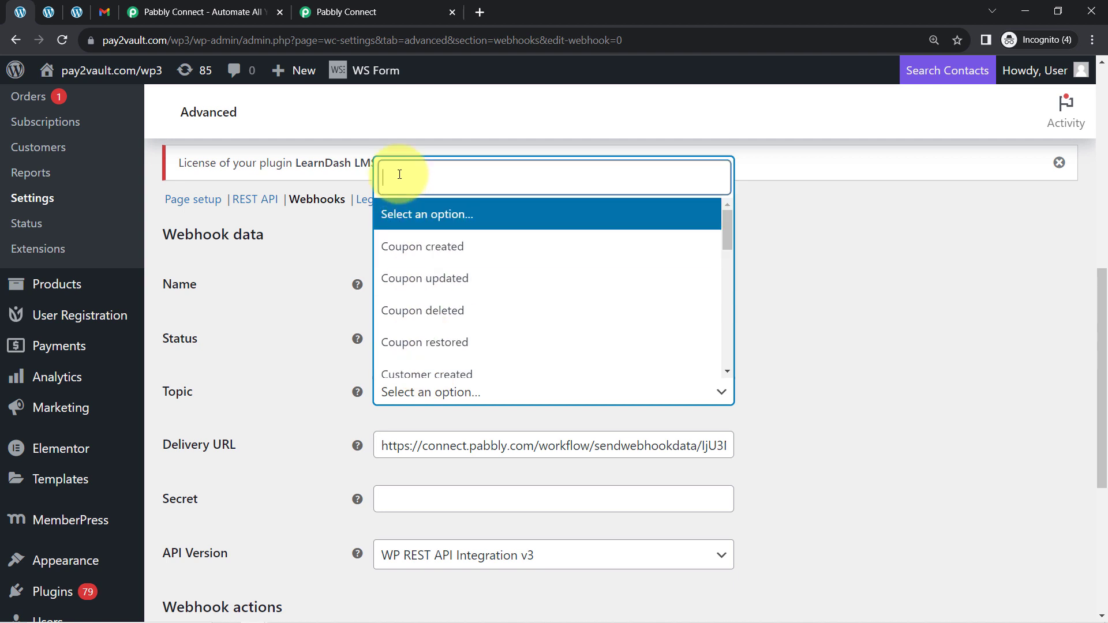
pyautogui.write('order')
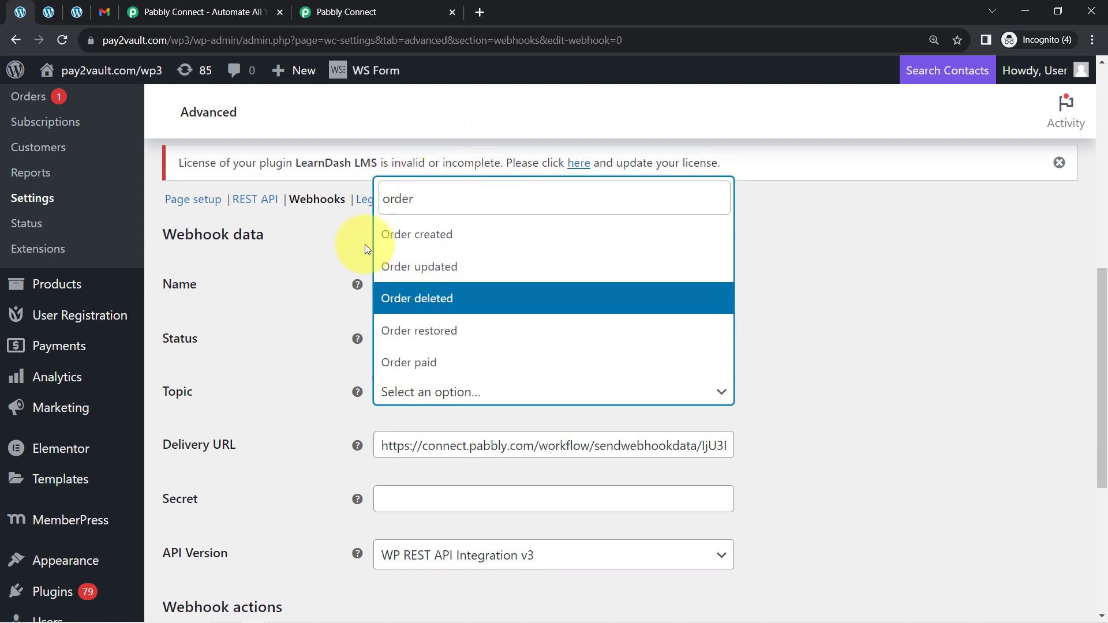
pyautogui.click(450, 275)
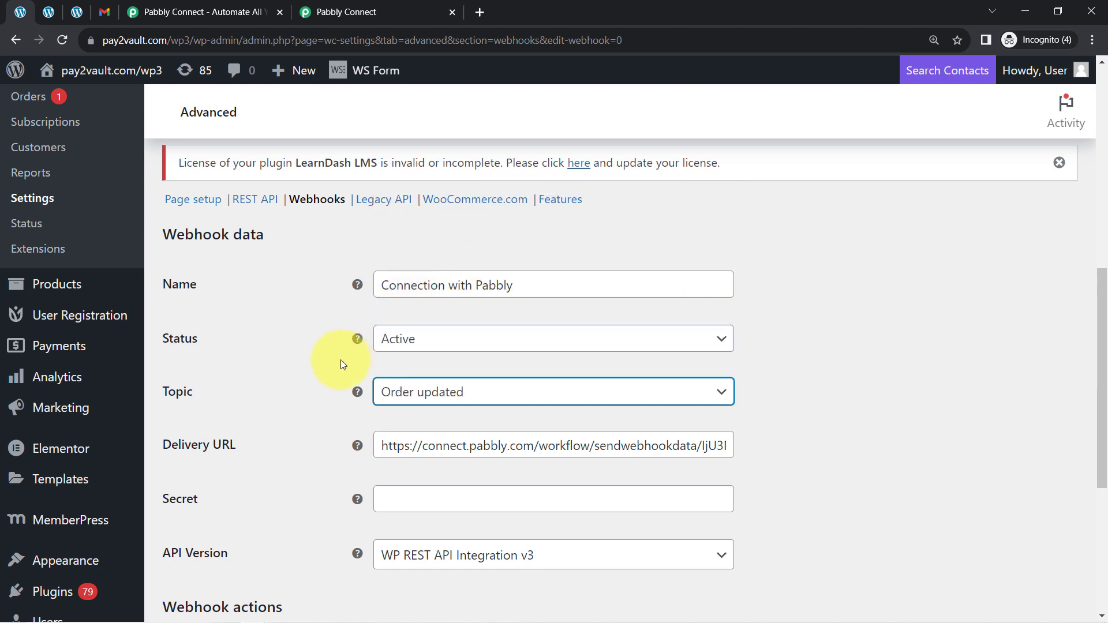
# Save the new WooCommerce webhook and check that it has been stored.
pyautogui.scroll(-3, 296, 477)
pyautogui.click(233, 465)
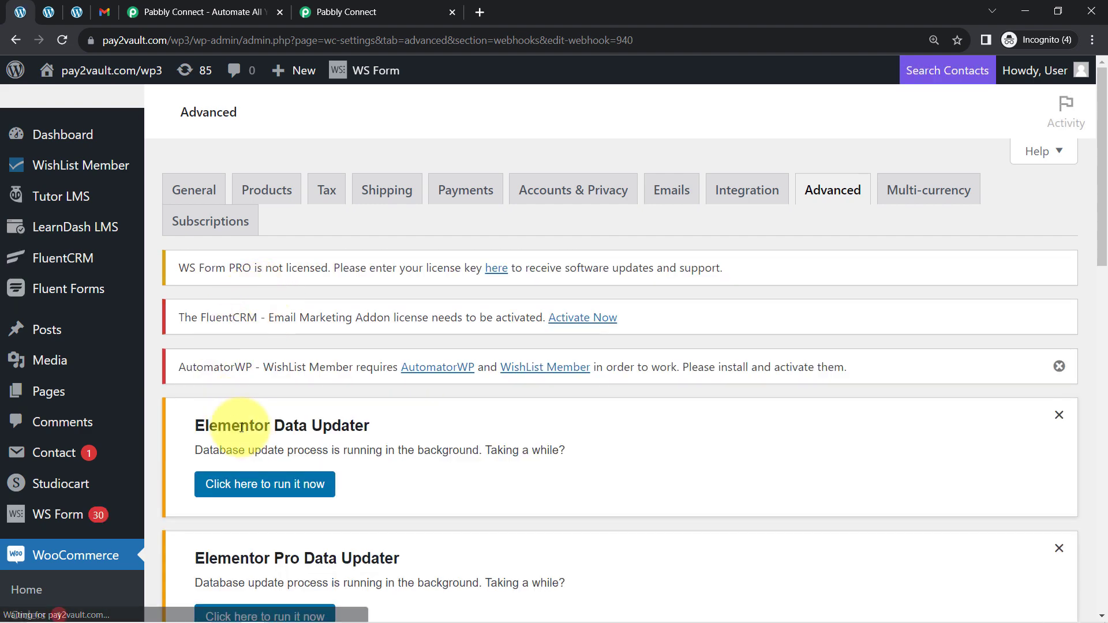
pyautogui.scroll(-4, 231, 427)
pyautogui.scroll(-5, 252, 431)
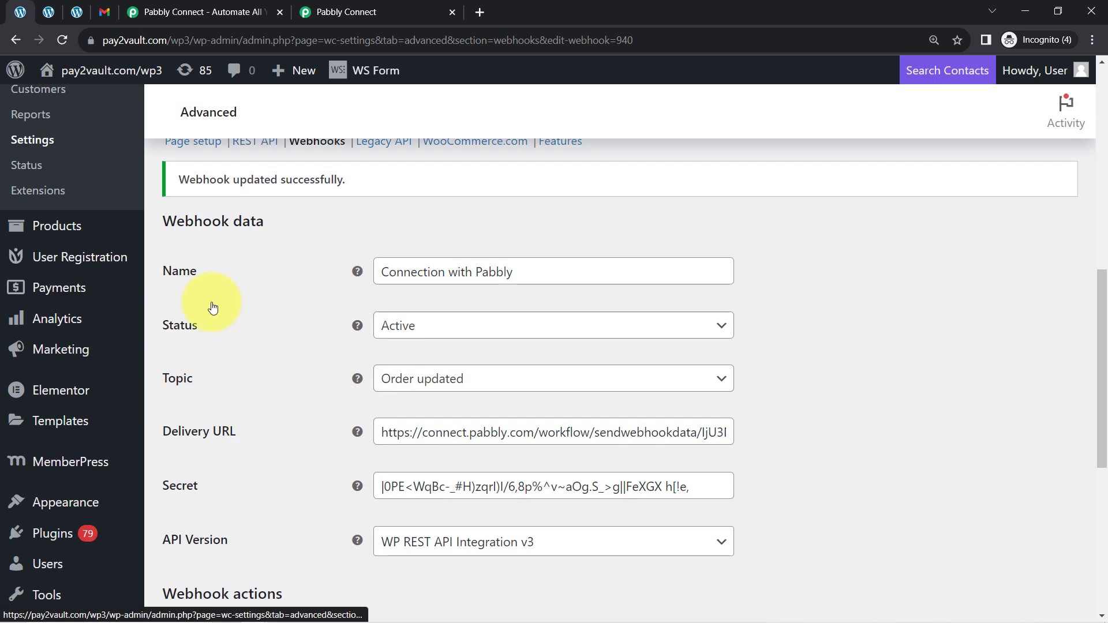
pyautogui.tripleClick(228, 184)
# Switch to the Pabbly Connect workflow, review the received Webhook Id and start re-capturing the WooCommerce webhook response.
pyautogui.click(347, 12)
pyautogui.scroll(-3, 177, 443)
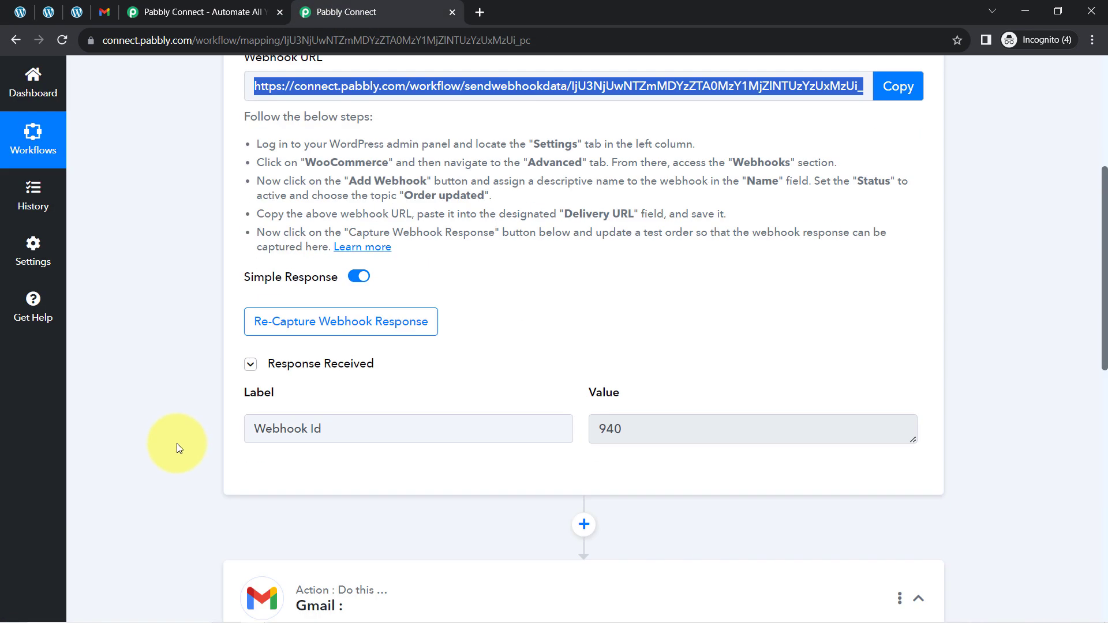
pyautogui.scroll(-1, 176, 443)
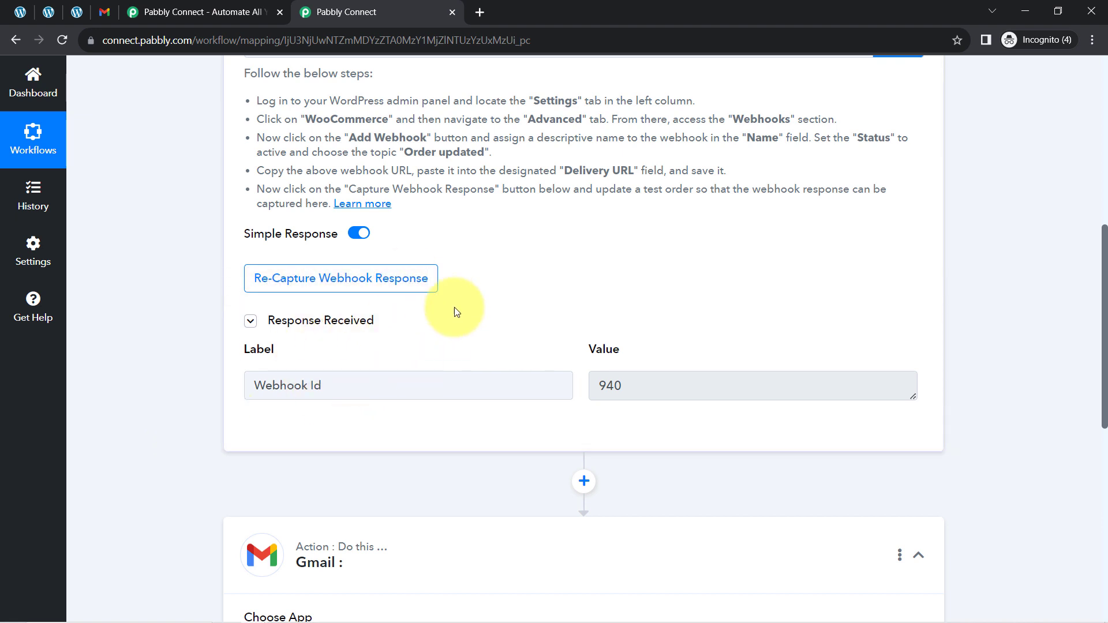
pyautogui.doubleClick(611, 395)
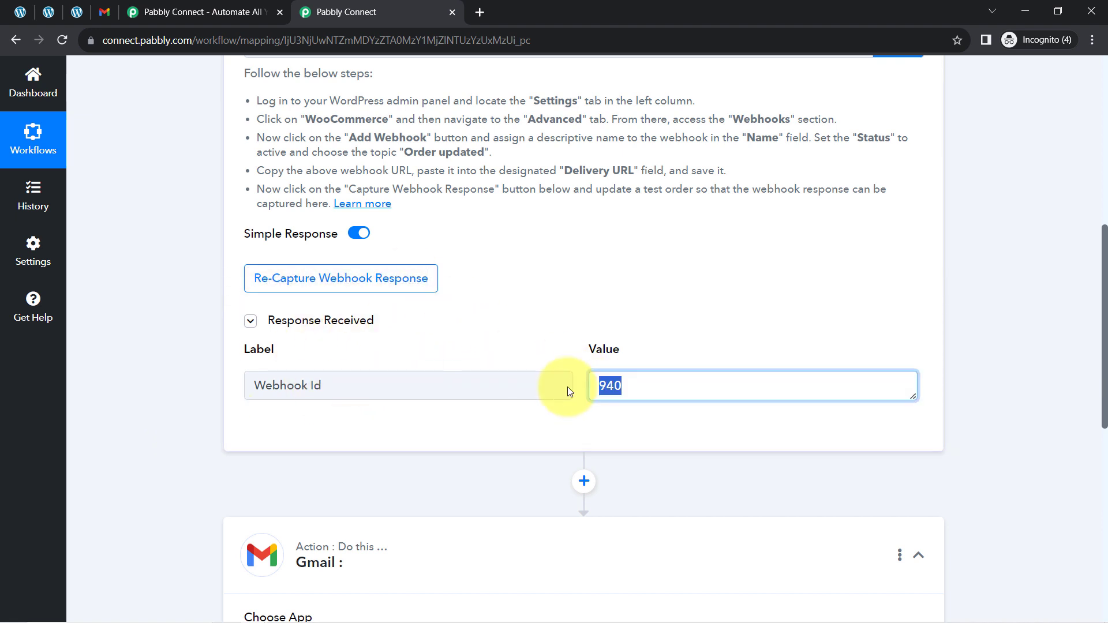
pyautogui.click(313, 290)
pyautogui.click(491, 426)
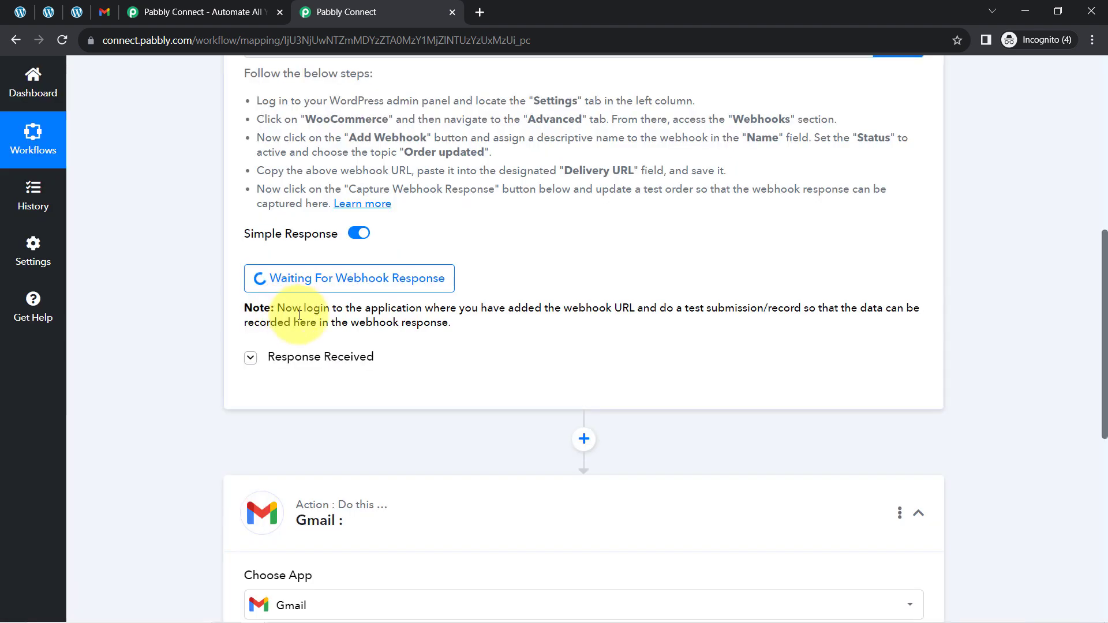
# Read the note about making a test submission and review the WooCommerce trigger's settings.
pyautogui.moveTo(291, 307); pyautogui.dragTo(666, 308)
pyautogui.moveTo(674, 307); pyautogui.dragTo(449, 325)
pyautogui.click(511, 315)
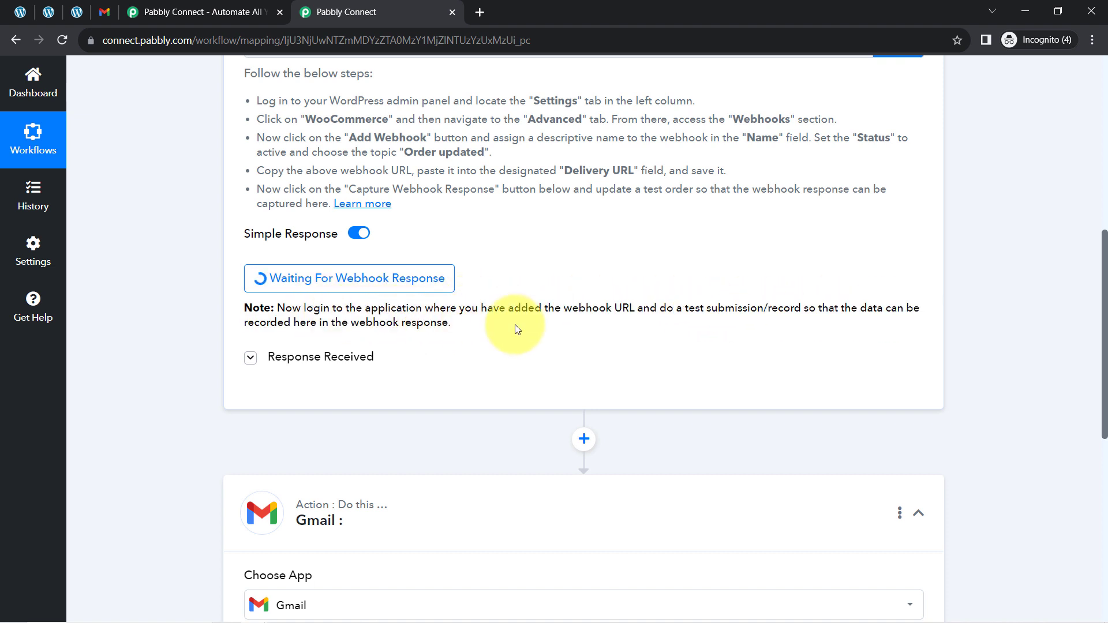
pyautogui.moveTo(661, 308); pyautogui.dragTo(801, 309)
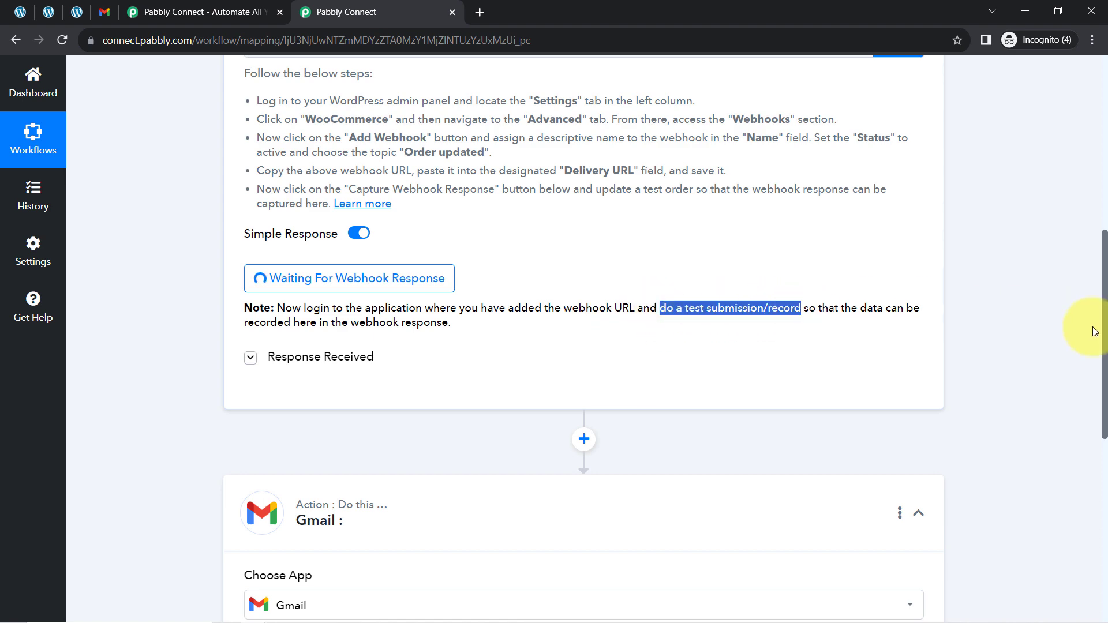
pyautogui.moveTo(1105, 362); pyautogui.dragTo(1075, 212)
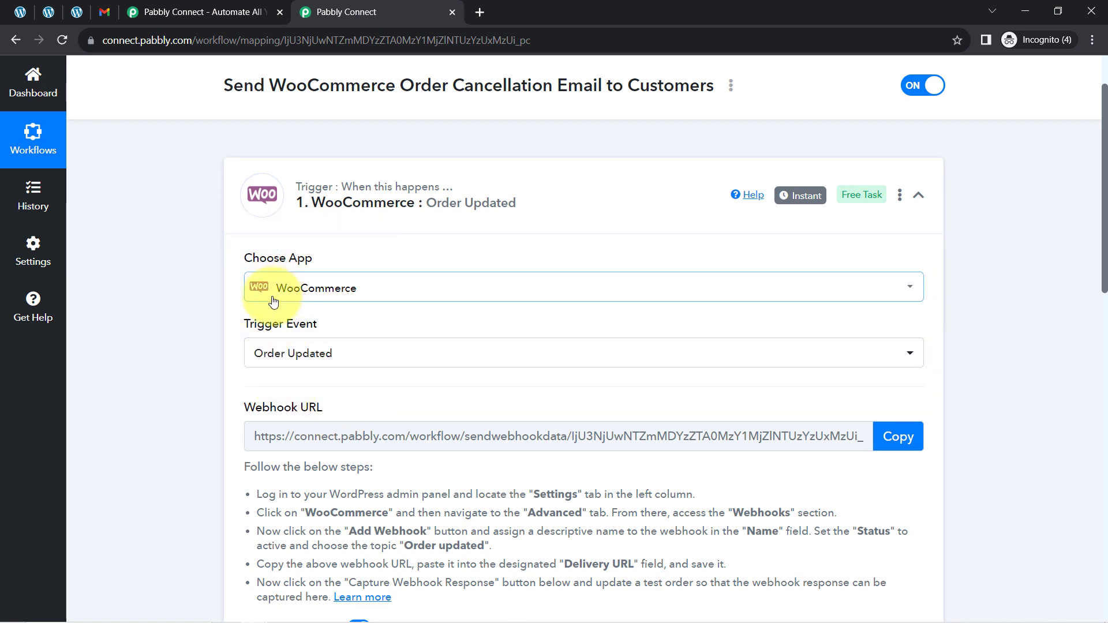
# Switch to the WooCommerce orders list in WordPress and open the test order with status Processing.
pyautogui.click(13, 8)
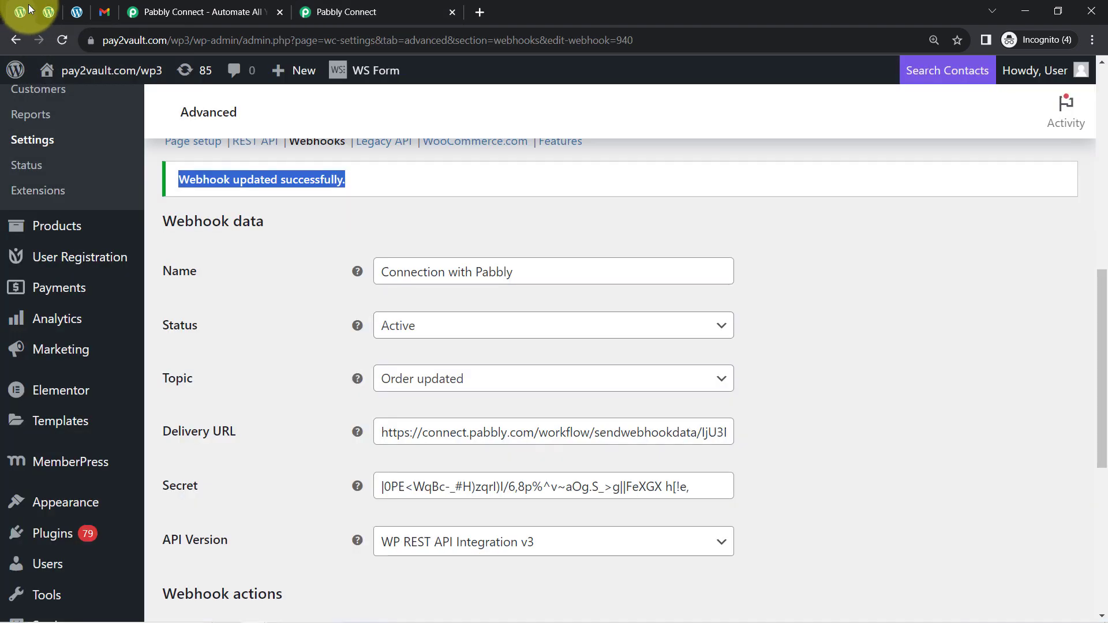
pyautogui.click(48, 10)
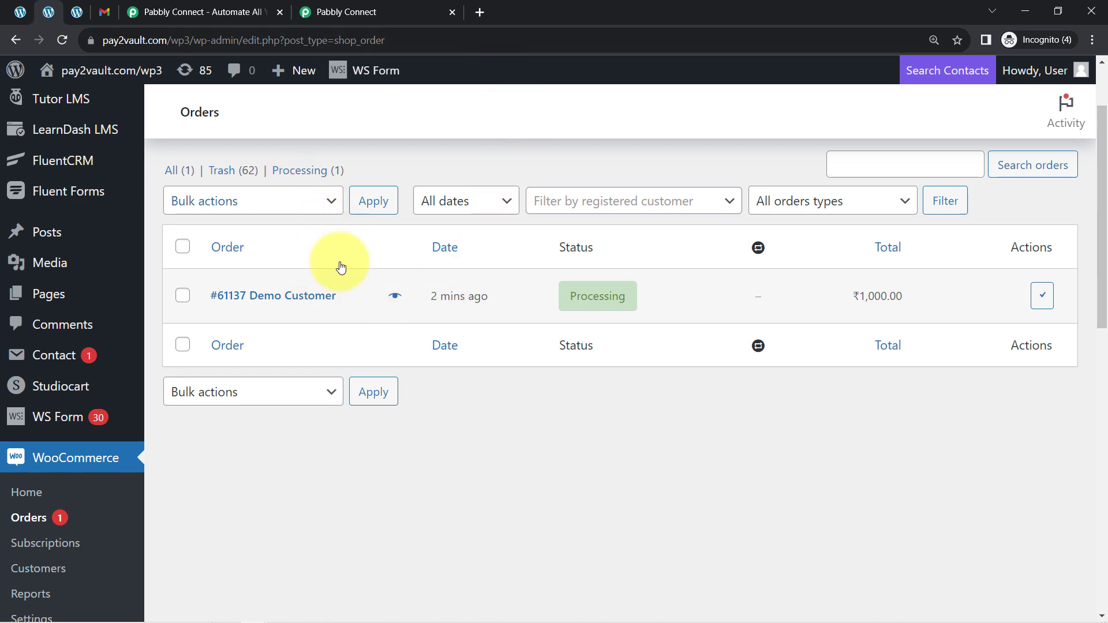
pyautogui.click(295, 298)
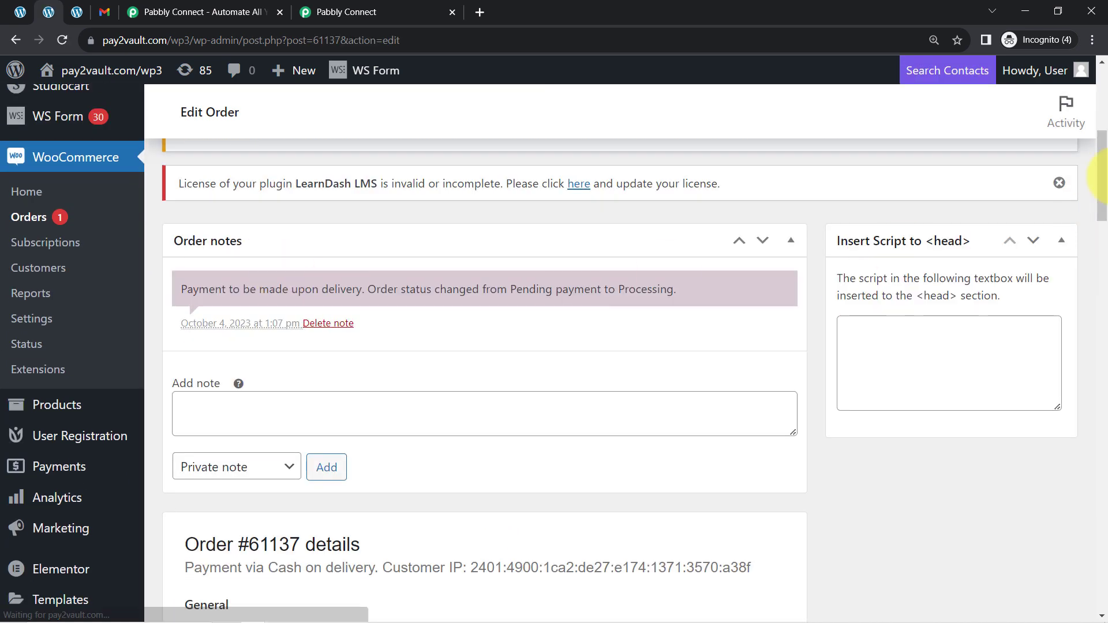
# Set the test order's status to Cancelled and update the order.
pyautogui.scroll(-6, 1090, 242)
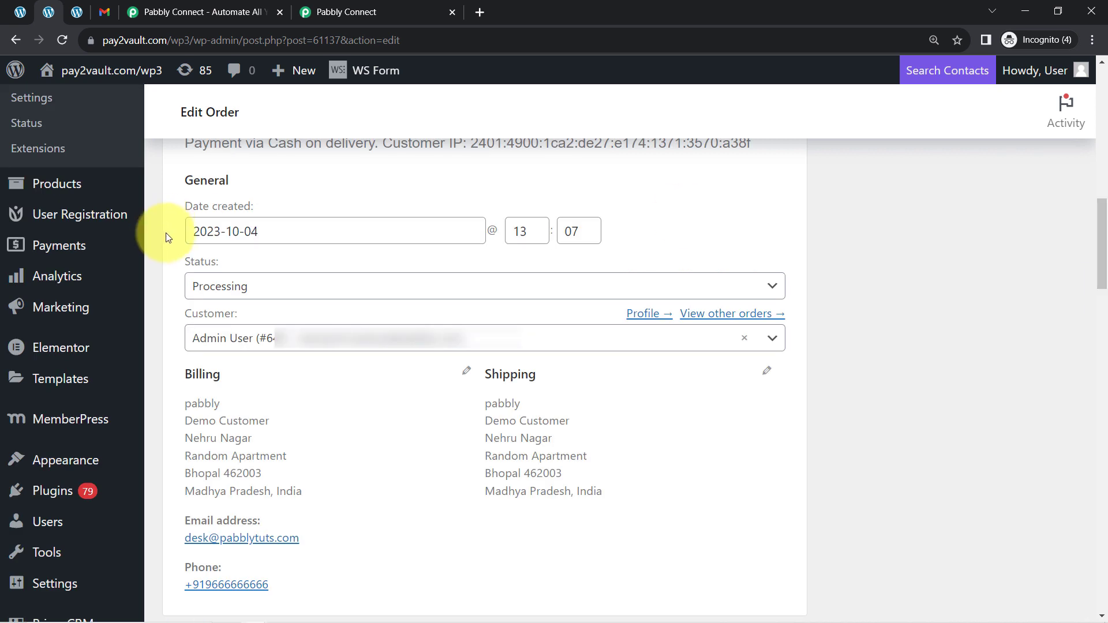
pyautogui.click(217, 295)
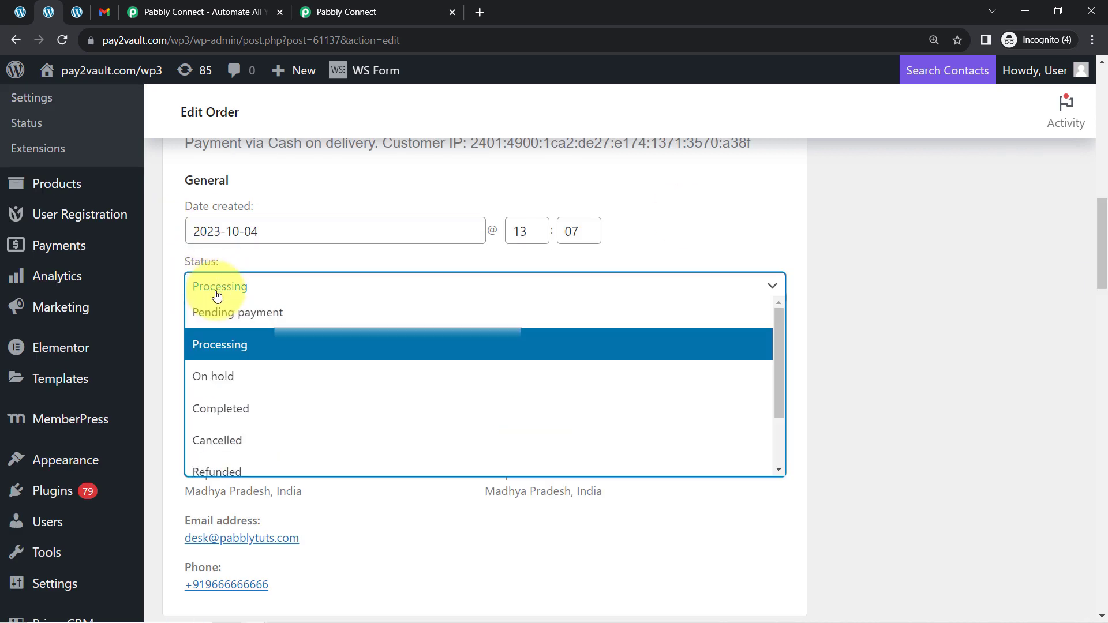
pyautogui.click(218, 440)
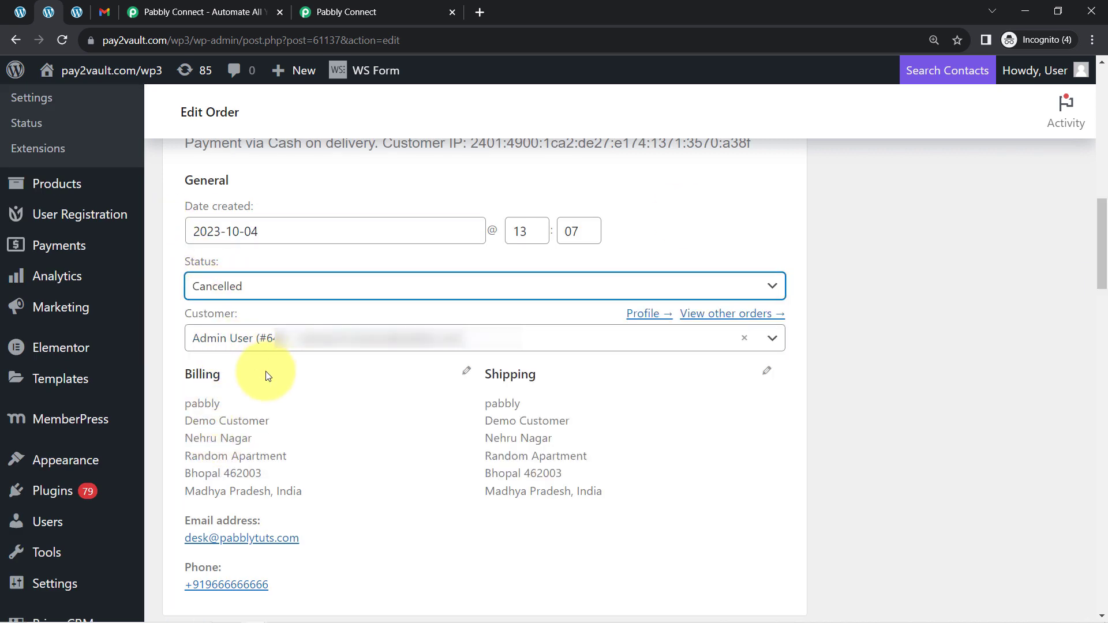
pyautogui.scroll(-4, 967, 444)
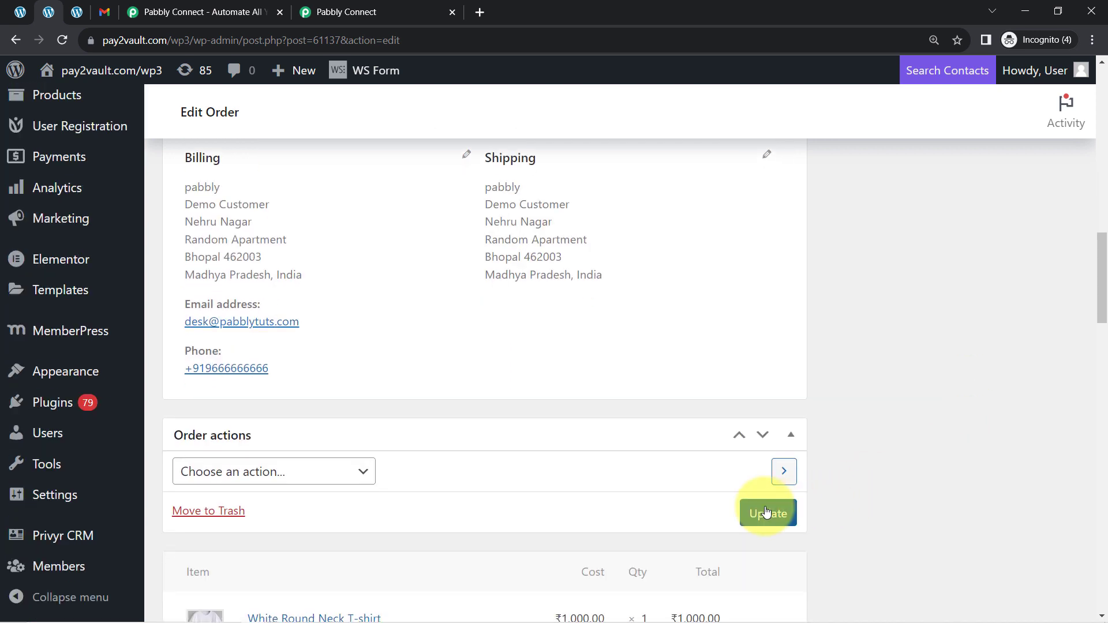
pyautogui.click(762, 526)
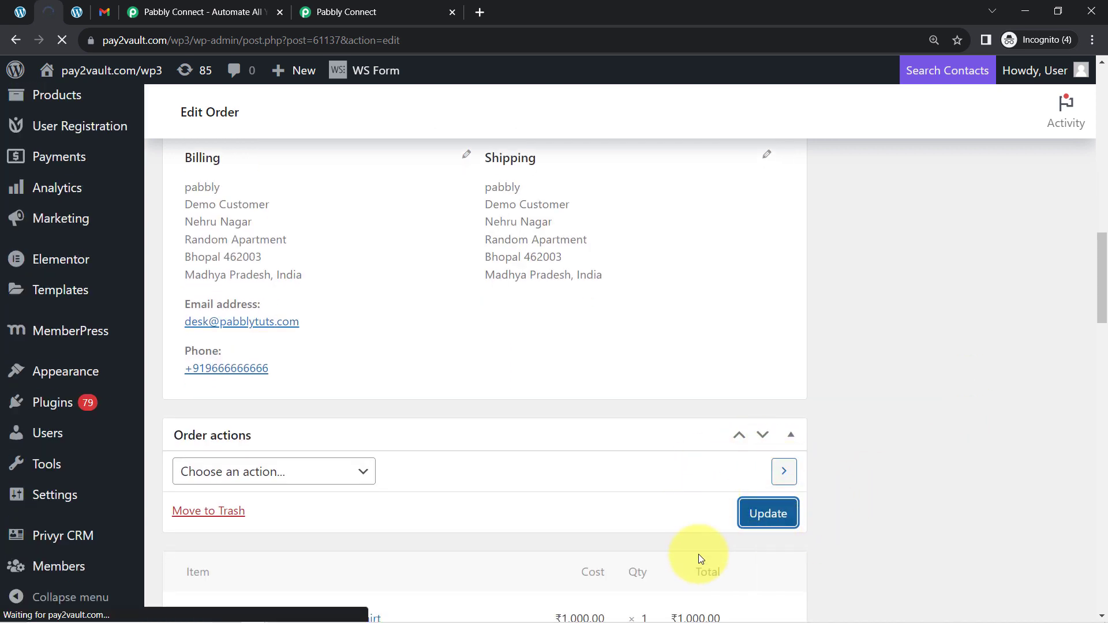
# Check the Pabbly Connect trigger for a received webhook response, and review the updated order's notes and status in WooCommerce.
pyautogui.click(324, 5)
pyautogui.scroll(-5, 234, 408)
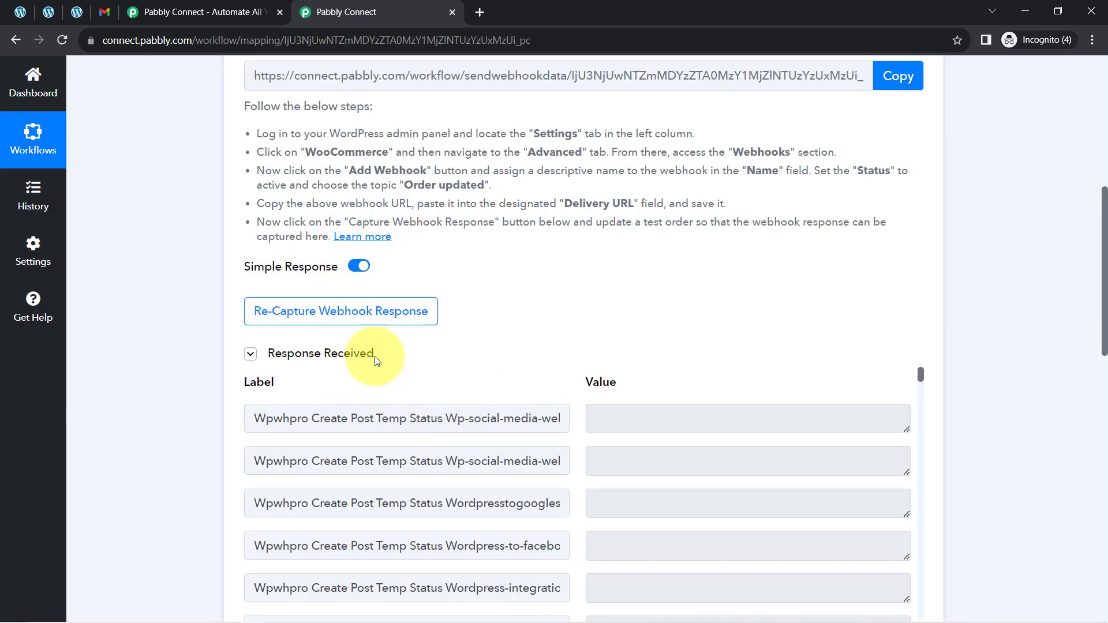
pyautogui.click(16, 18)
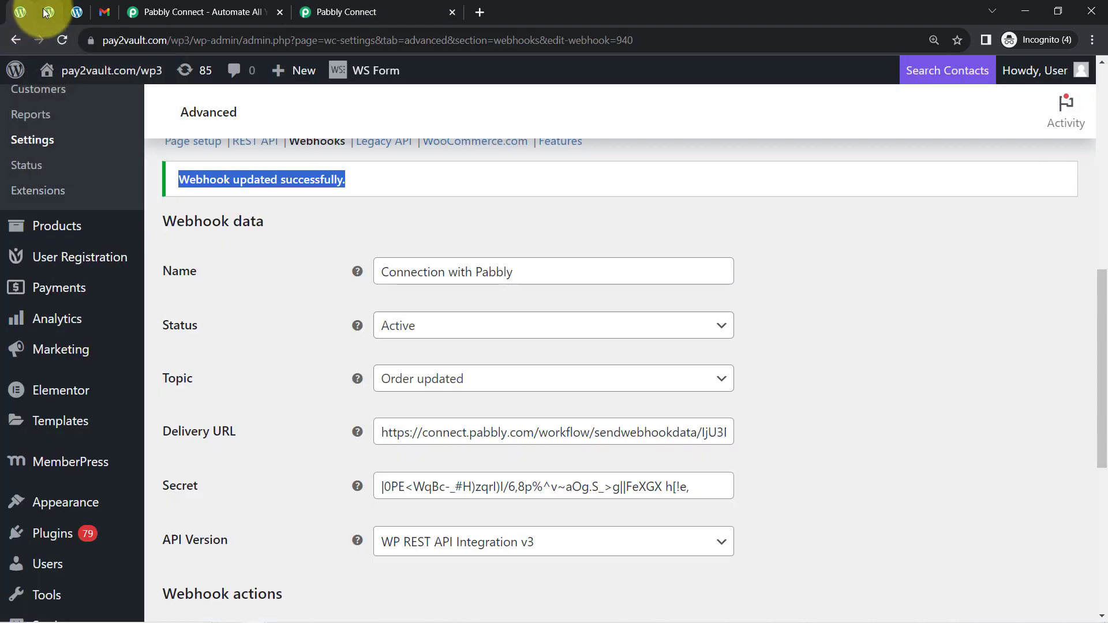
pyautogui.click(47, 8)
pyautogui.scroll(-10, 459, 411)
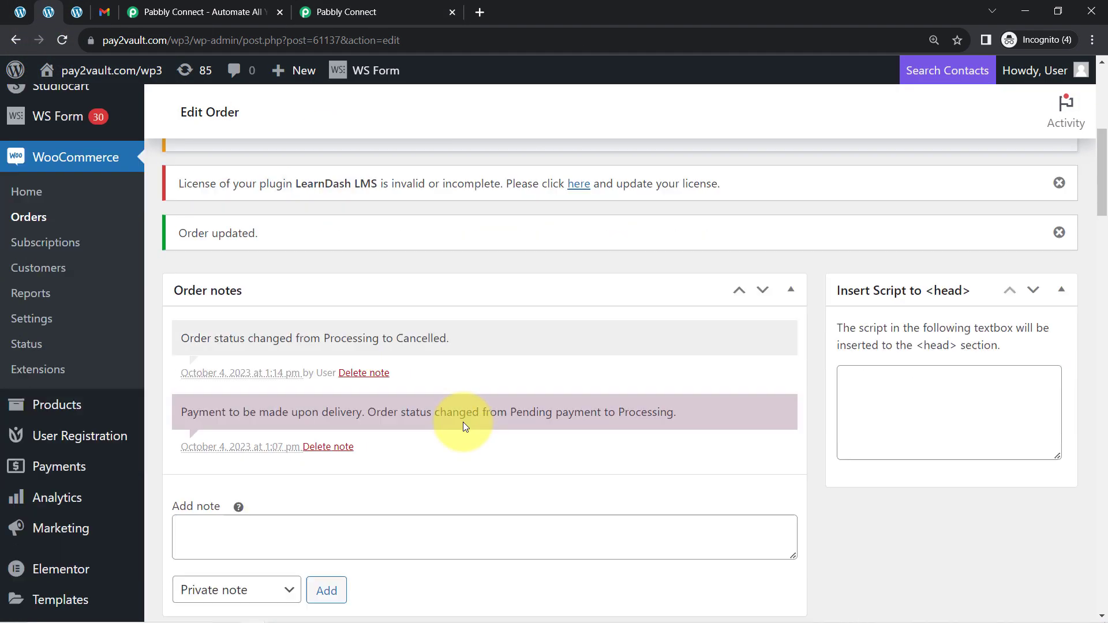
pyautogui.scroll(-2, 527, 457)
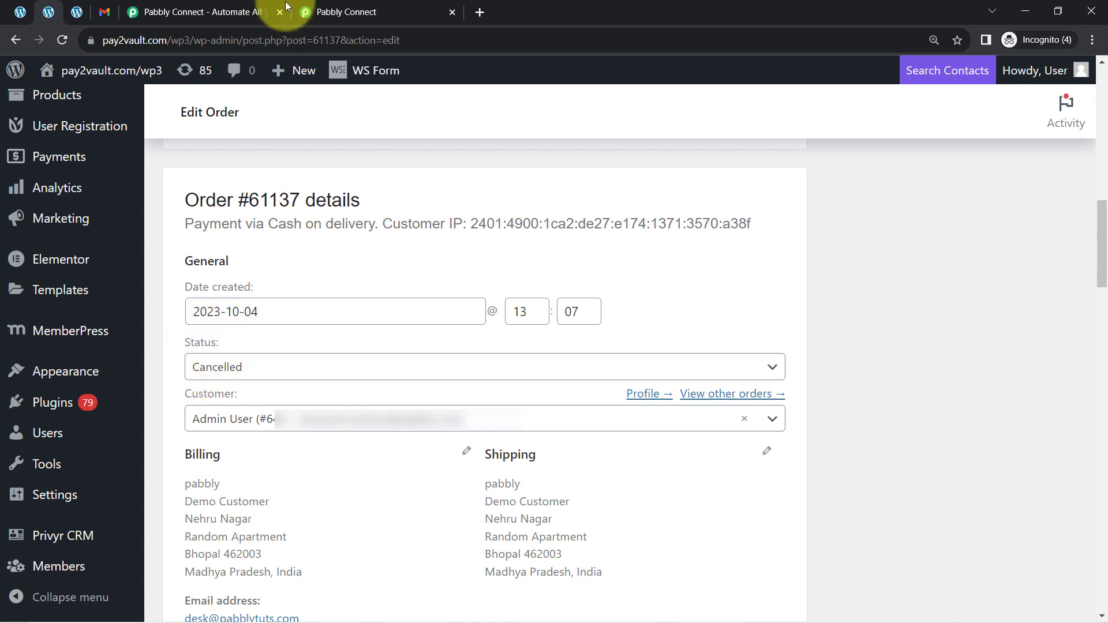
# Return to the Pabbly Connect workflow and examine the Status and Total fields in the received WooCommerce response.
pyautogui.click(334, 12)
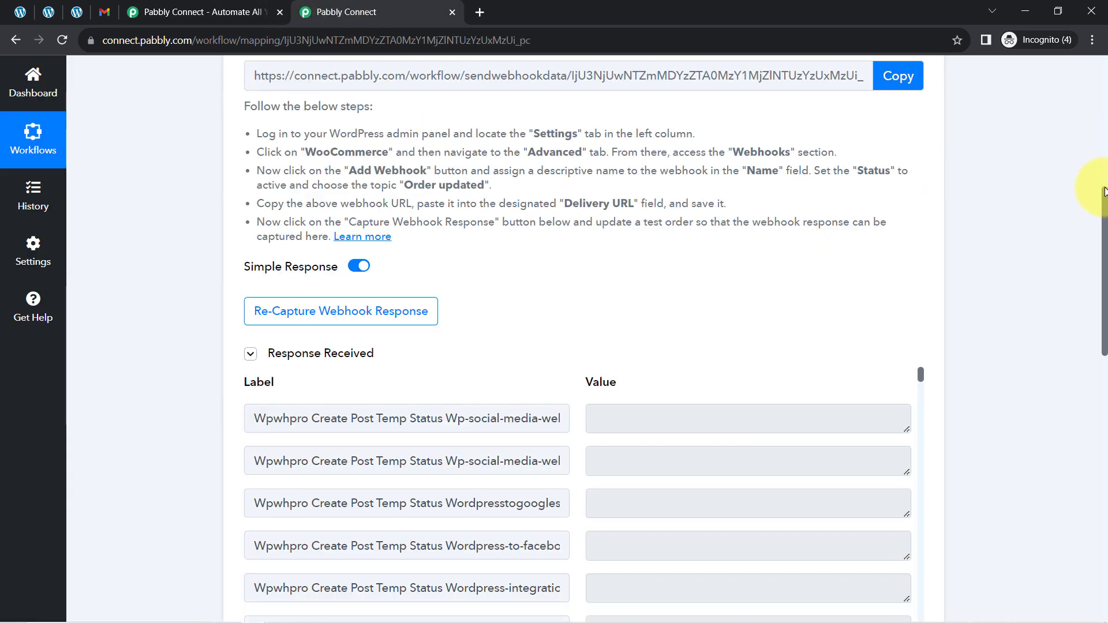
pyautogui.scroll(-3, 1105, 191)
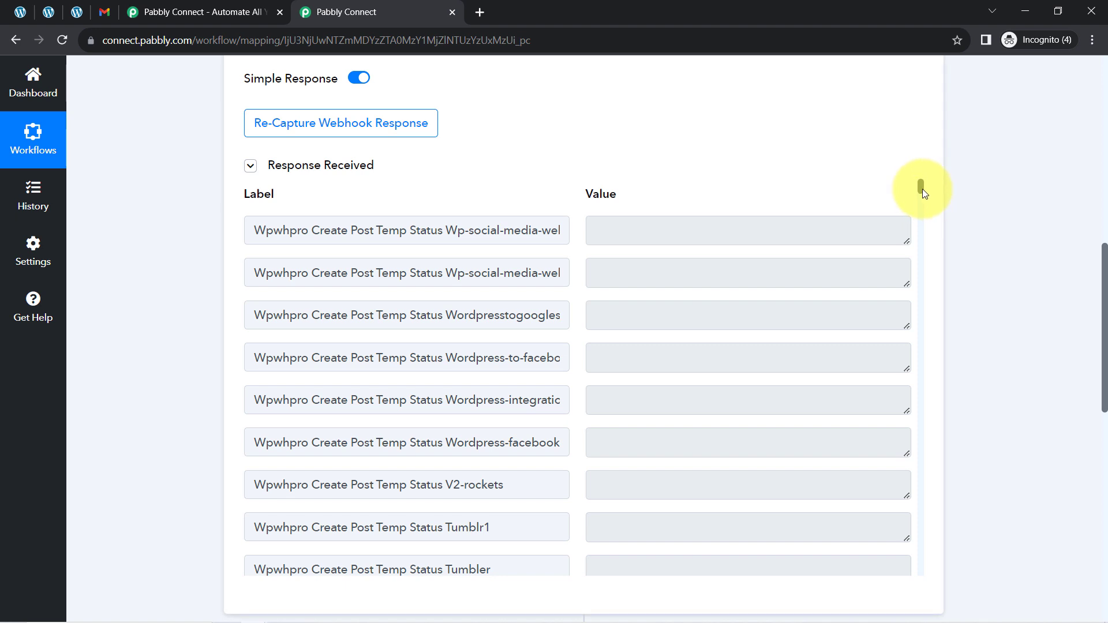
pyautogui.moveTo(921, 190); pyautogui.dragTo(920, 271)
pyautogui.moveTo(322, 343); pyautogui.dragTo(261, 341)
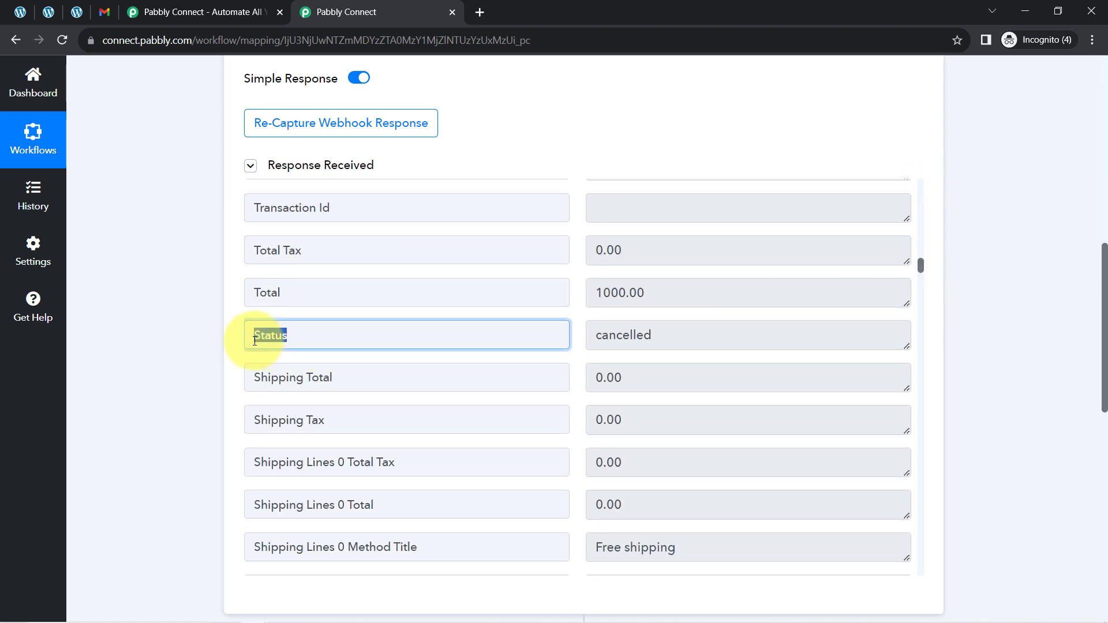
pyautogui.moveTo(655, 338); pyautogui.dragTo(590, 335)
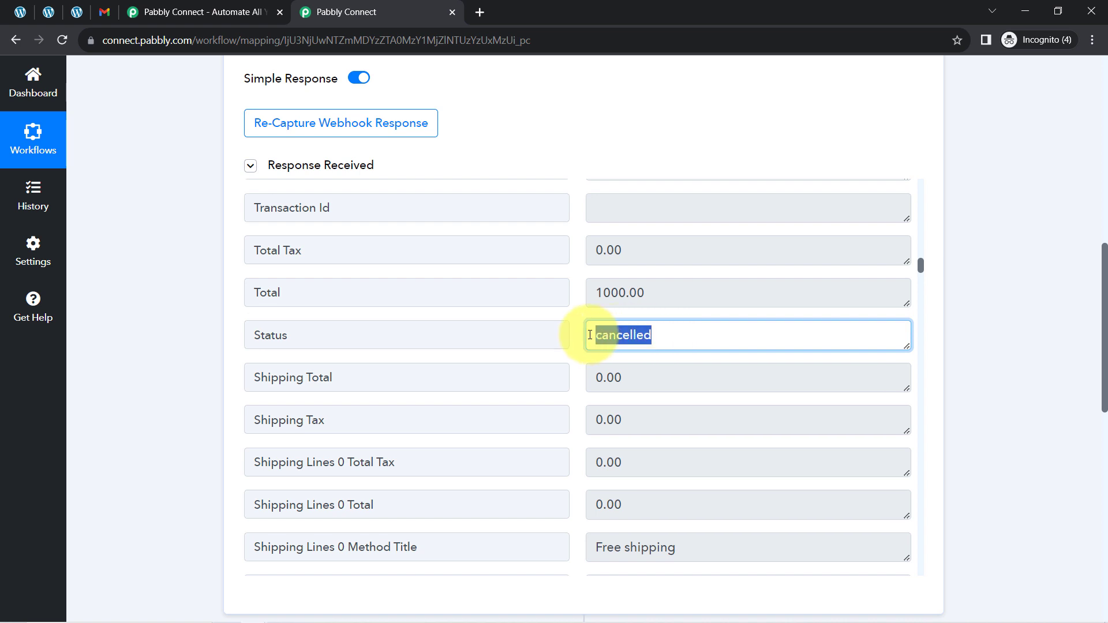
pyautogui.click(593, 292)
pyautogui.doubleClick(614, 287)
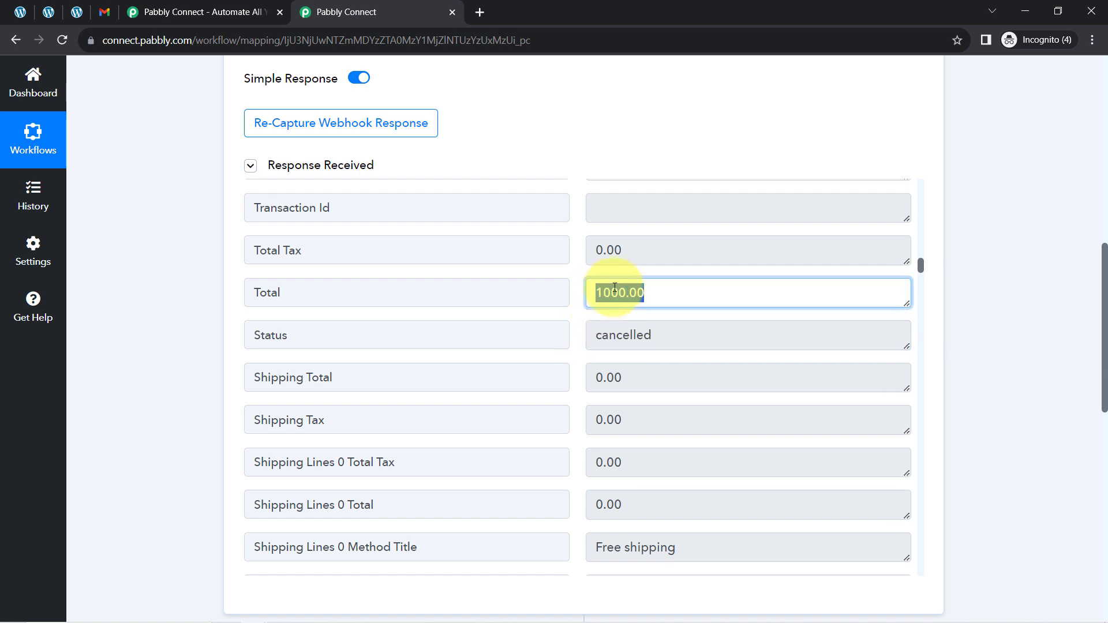
# Examine the shipping item fields in the response and compare them with the item listed in the WooCommerce order.
pyautogui.scroll(-3, 708, 416)
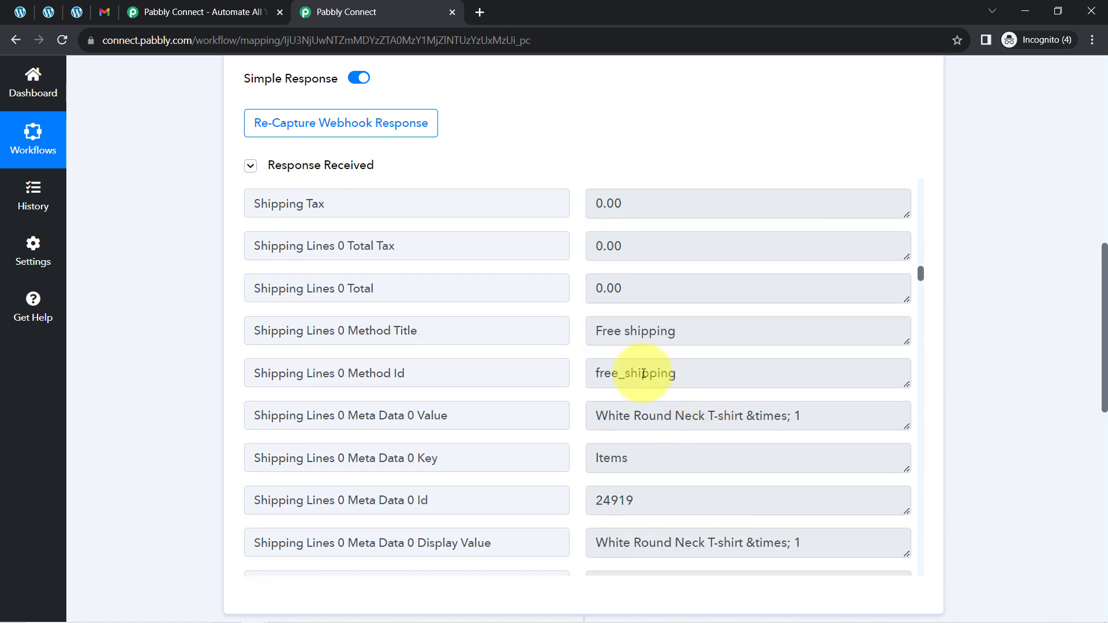
pyautogui.moveTo(322, 330); pyautogui.dragTo(815, 416)
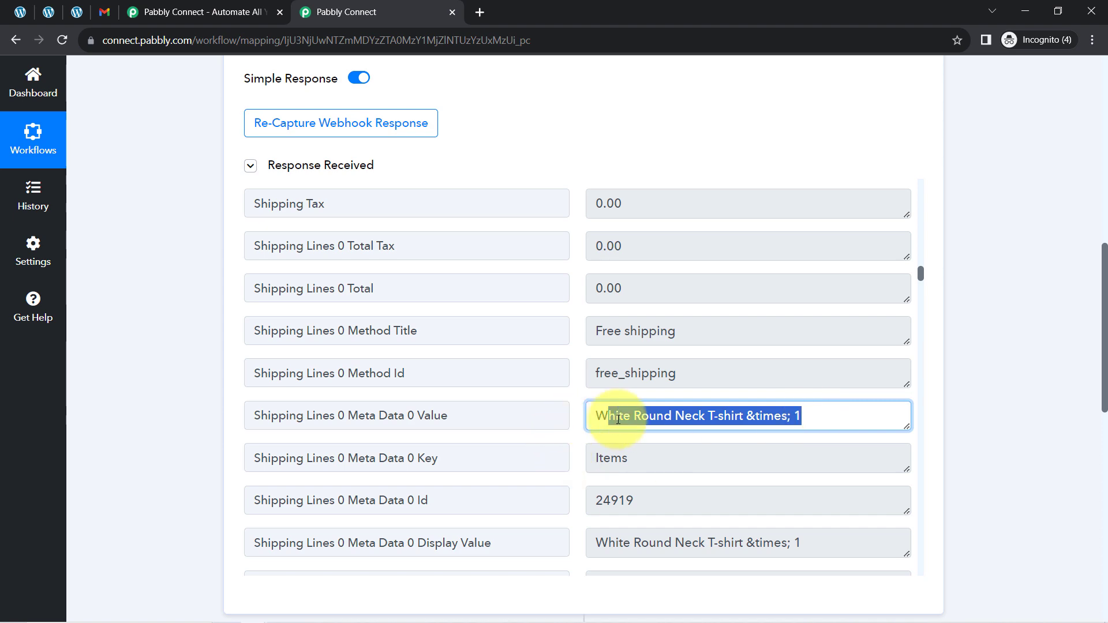
pyautogui.click(48, 11)
pyautogui.moveTo(1103, 270); pyautogui.dragTo(1090, 369)
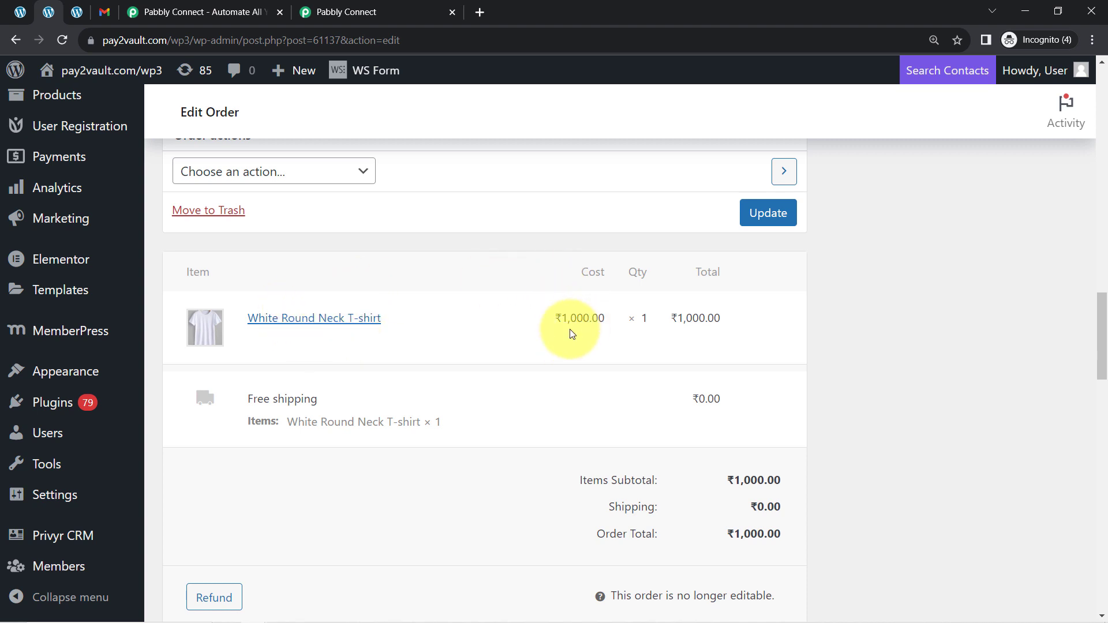
# Return to the Pabbly Connect workflow and review the shipping name, city and address fields in the received response.
pyautogui.click(404, 12)
pyautogui.scroll(-15, 782, 366)
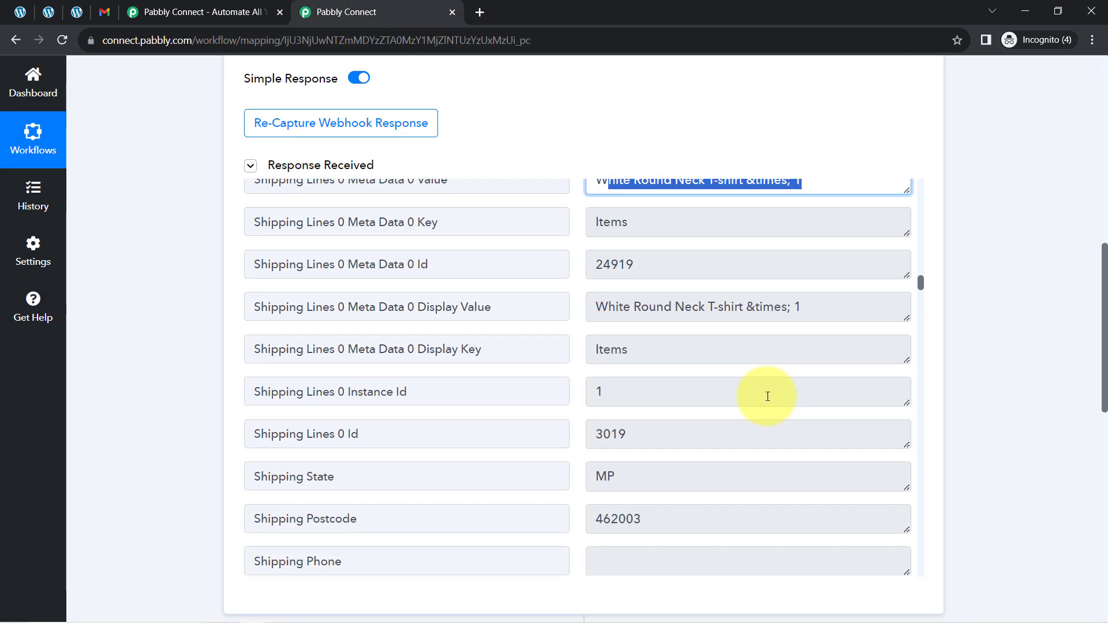
pyautogui.scroll(12, 693, 378)
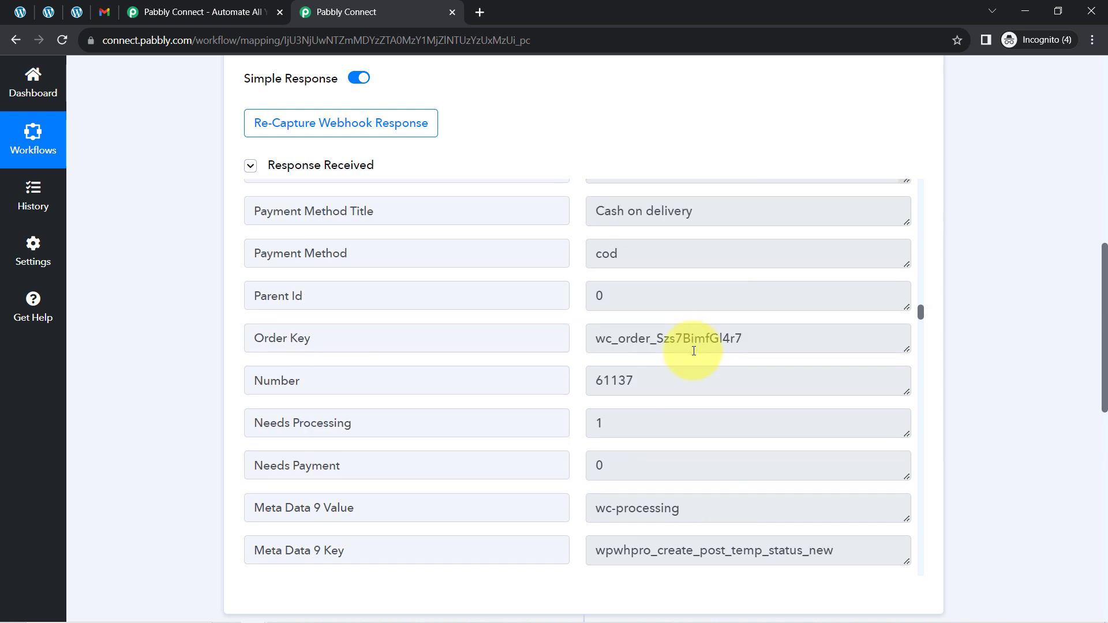
pyautogui.moveTo(615, 405); pyautogui.dragTo(645, 404)
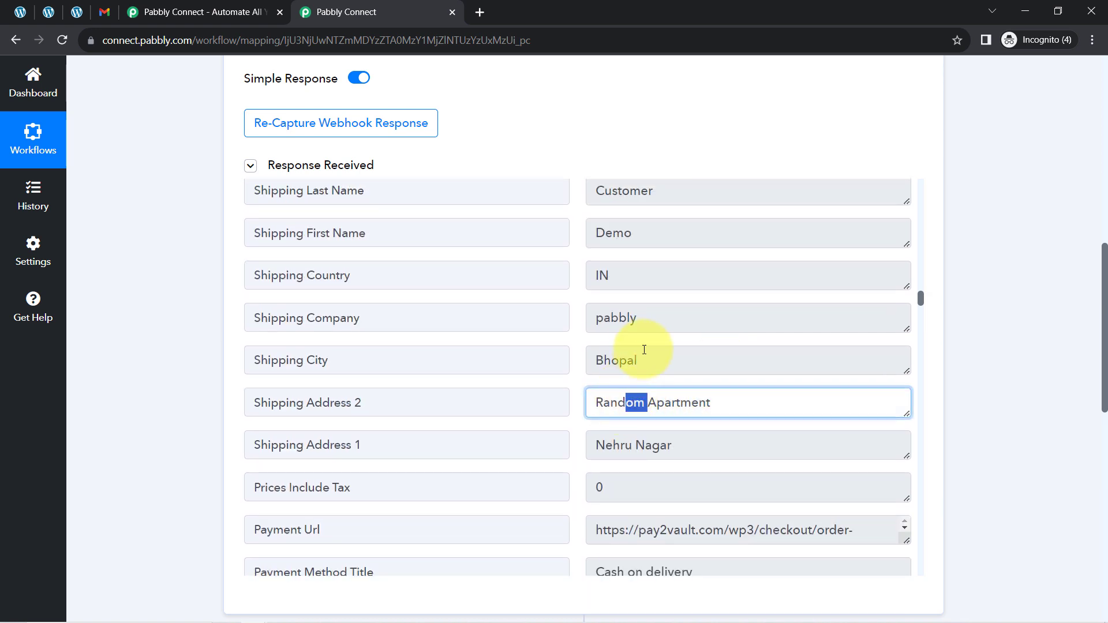
pyautogui.moveTo(639, 358); pyautogui.dragTo(627, 360)
pyautogui.moveTo(919, 294); pyautogui.dragTo(919, 285)
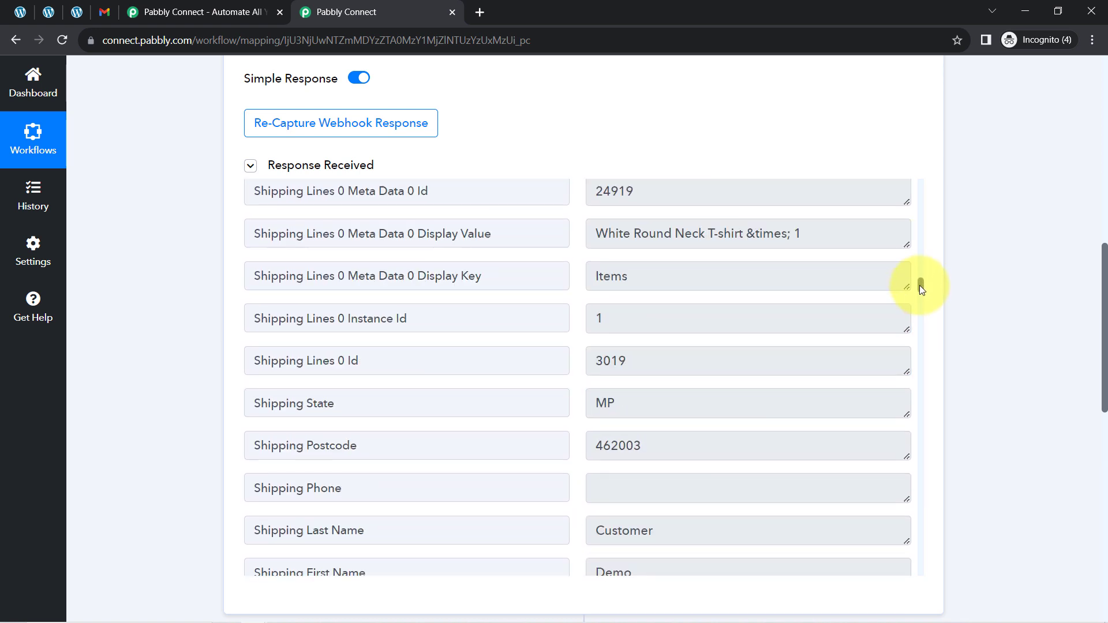
pyautogui.scroll(-4, 675, 412)
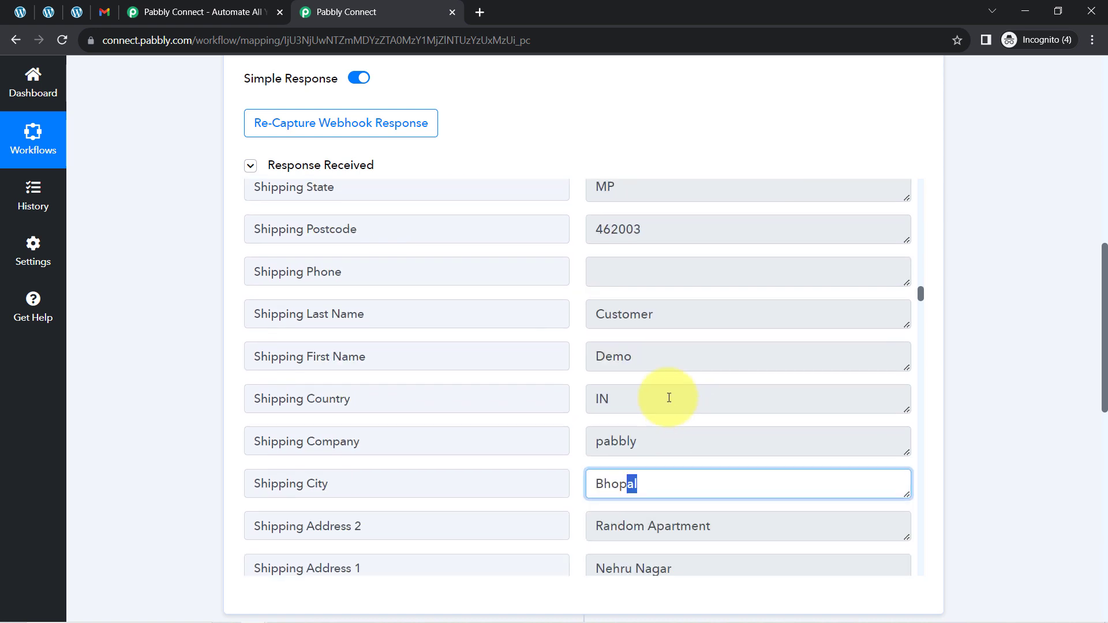
pyautogui.doubleClick(643, 345)
pyautogui.moveTo(621, 315); pyautogui.dragTo(633, 315)
# Review the payment method, order number and metadata fields further down the received response.
pyautogui.scroll(-5, 658, 427)
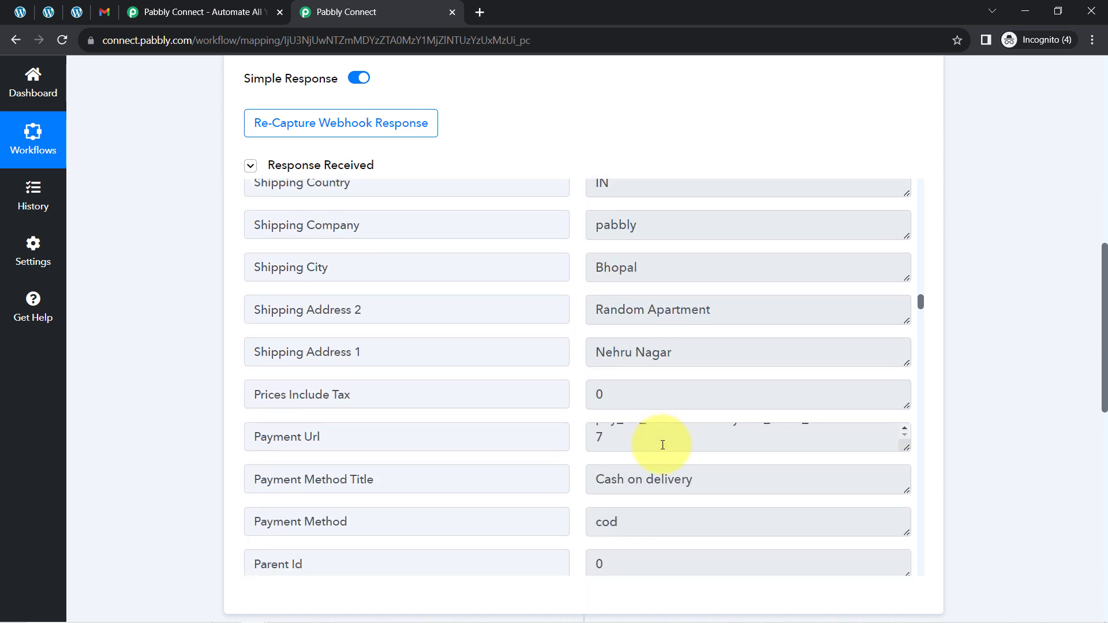
pyautogui.scroll(-6, 618, 482)
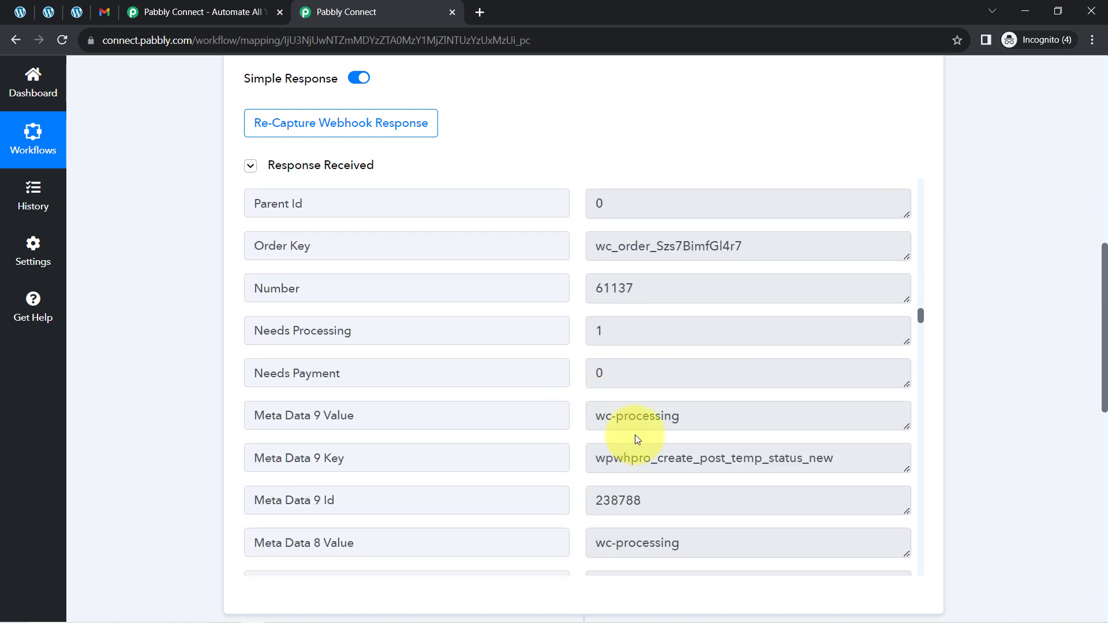
pyautogui.scroll(-2, 617, 347)
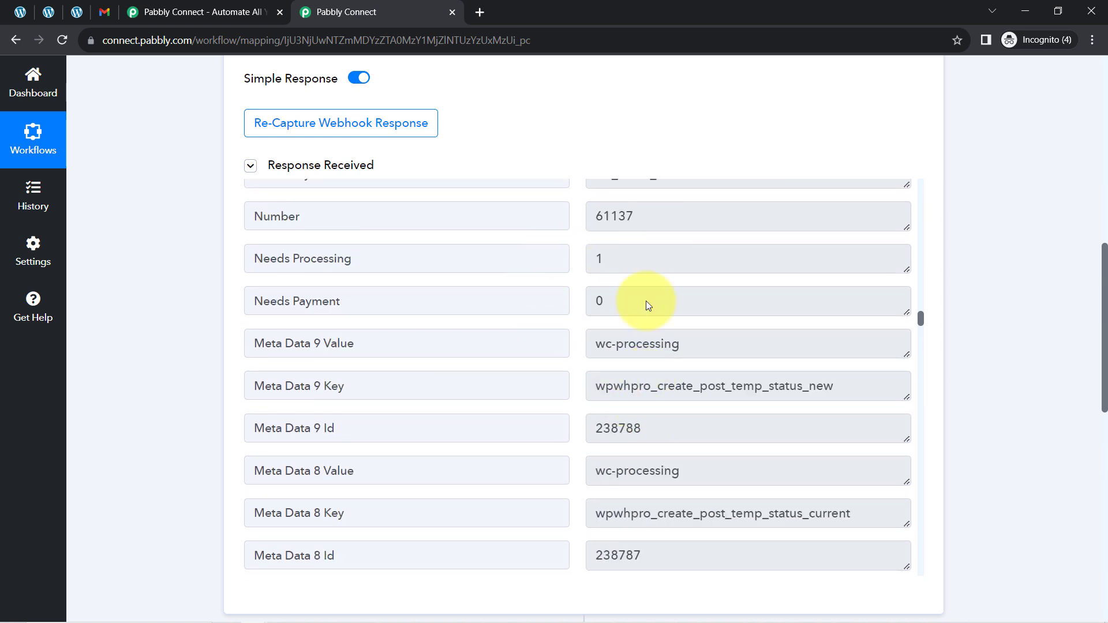
pyautogui.scroll(-15, 671, 396)
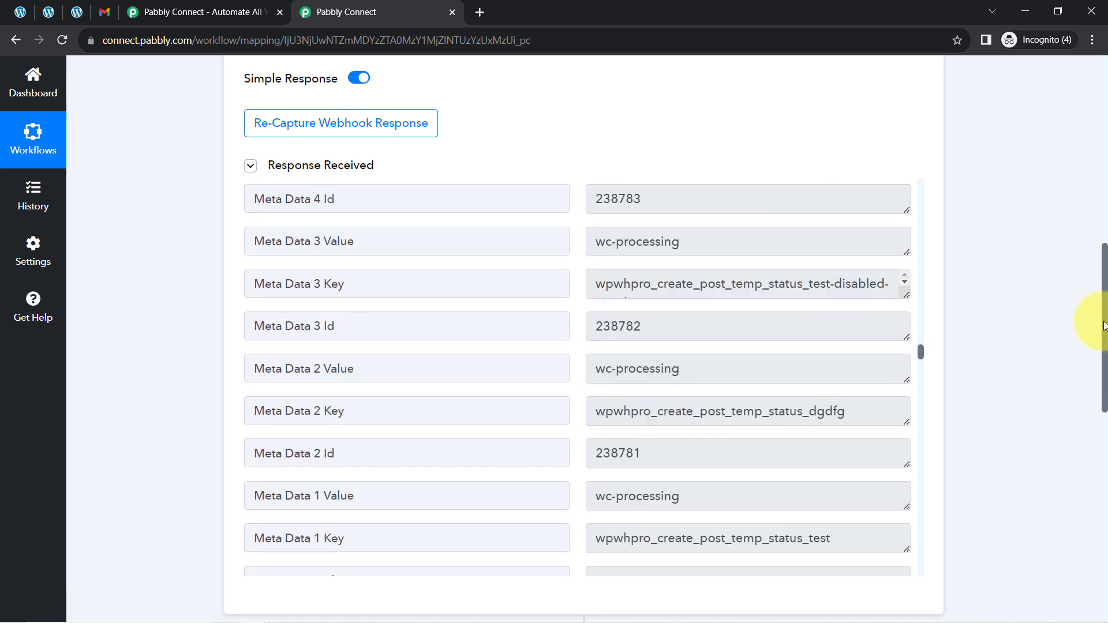
# Review the WooCommerce trigger's setup and the billing fields in its response, especially Billing Email.
pyautogui.moveTo(1104, 309); pyautogui.dragTo(1088, 129)
pyautogui.moveTo(790, 278)
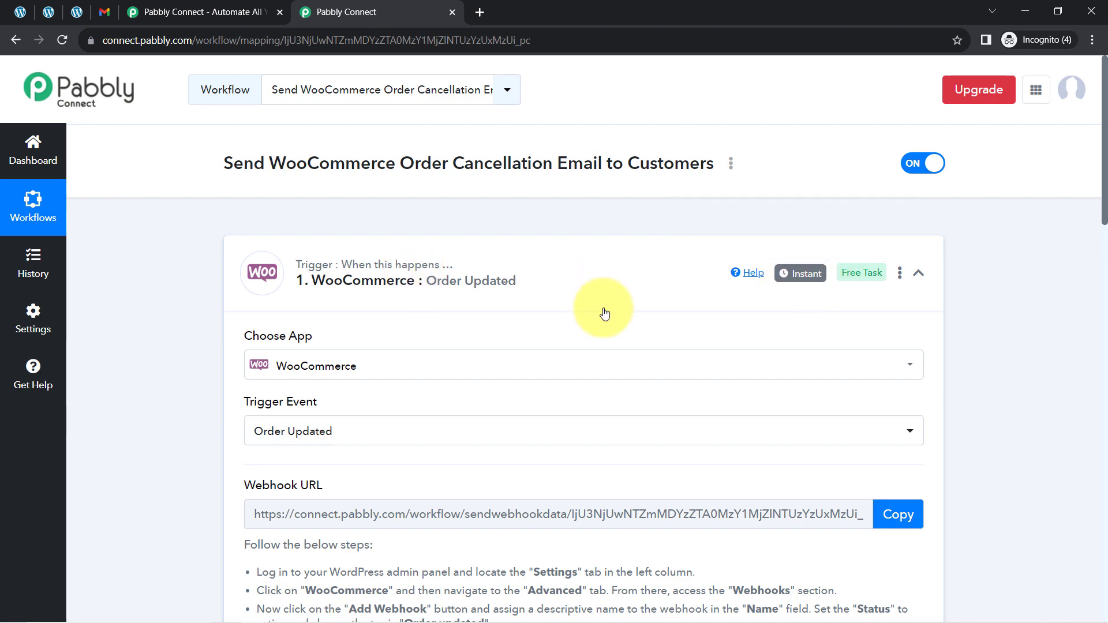
pyautogui.scroll(-6, 1019, 369)
pyautogui.scroll(-1, 1019, 365)
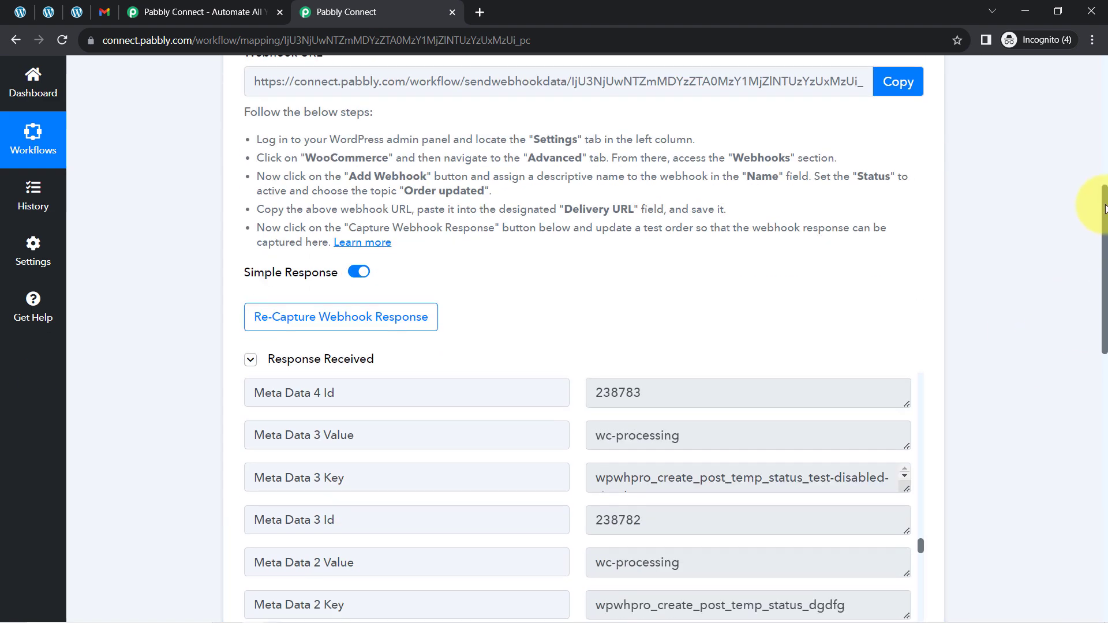
pyautogui.moveTo(1103, 207); pyautogui.dragTo(903, 349)
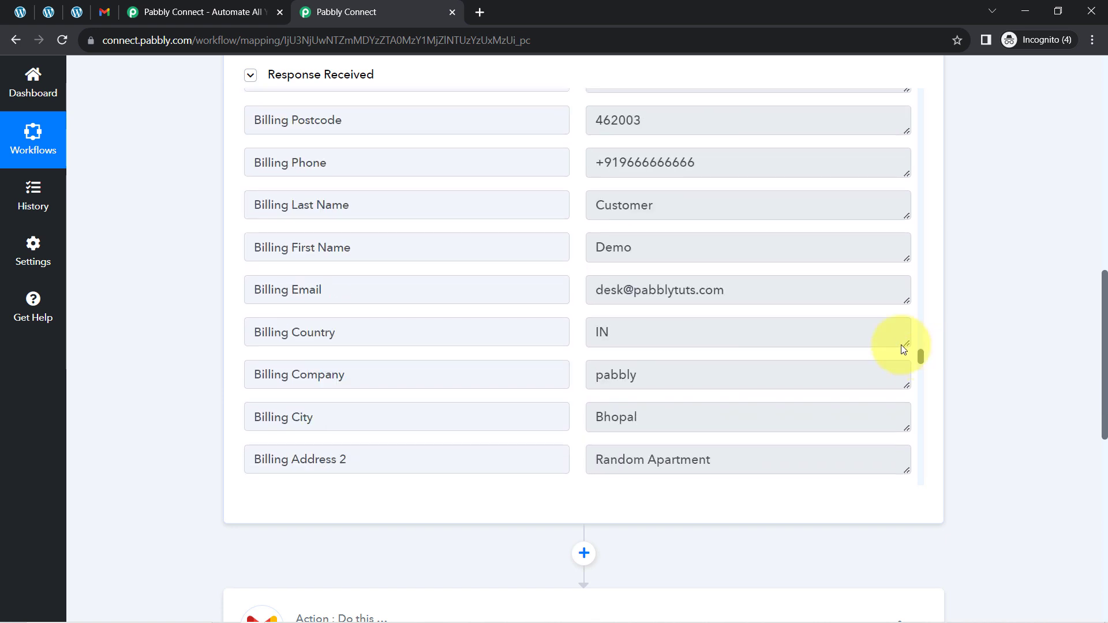
pyautogui.moveTo(621, 291); pyautogui.dragTo(724, 293)
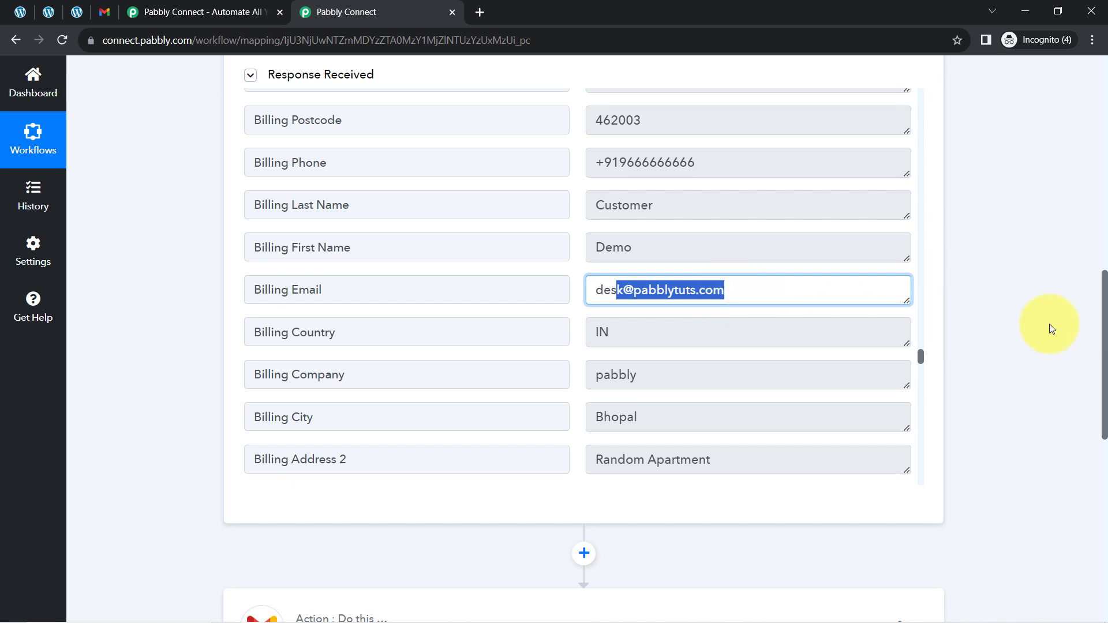
# Collapse the WooCommerce Order Updated trigger and go to the Gmail action's setup.
pyautogui.moveTo(1105, 329); pyautogui.dragTo(1096, 87)
pyautogui.click(470, 282)
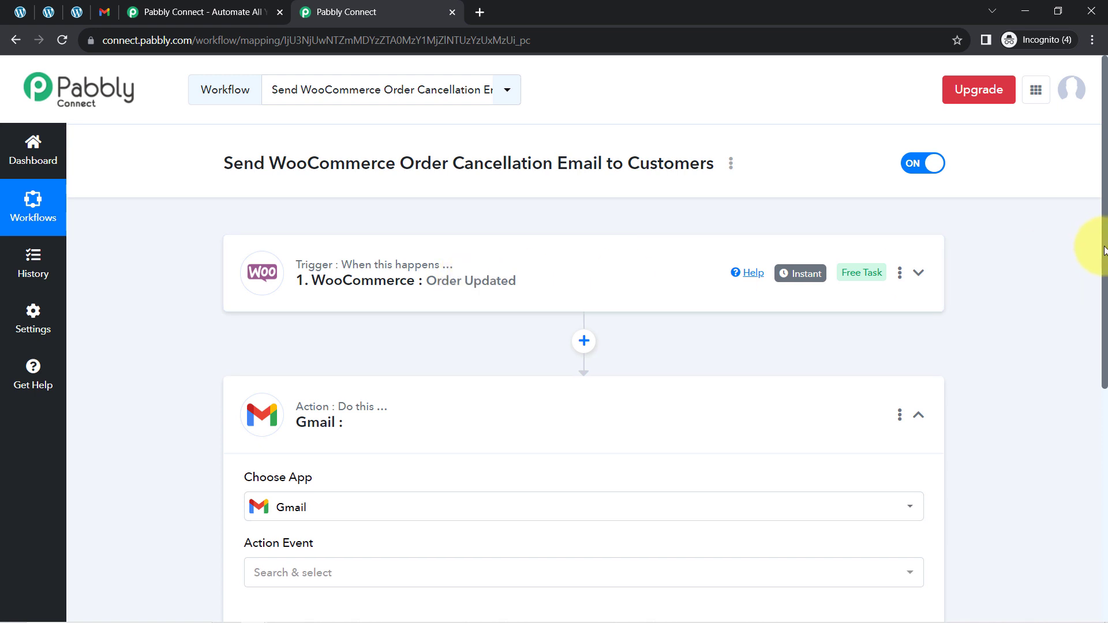
pyautogui.moveTo(1105, 250); pyautogui.dragTo(1098, 358)
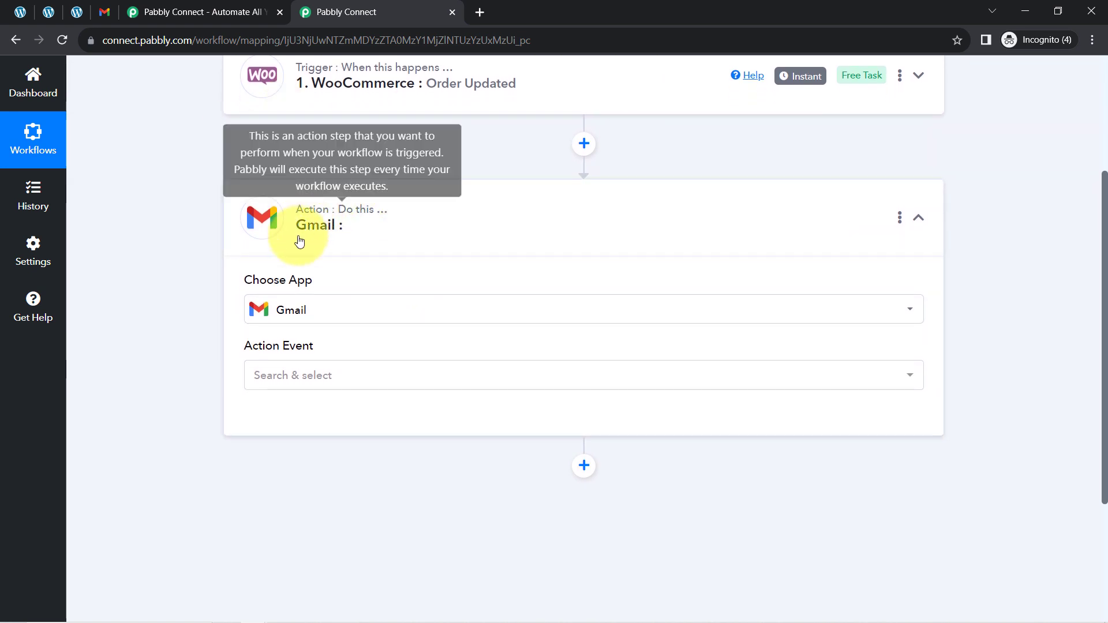
# Set the Gmail action event to Send Email and connect the Gmail account.
pyautogui.click(263, 378)
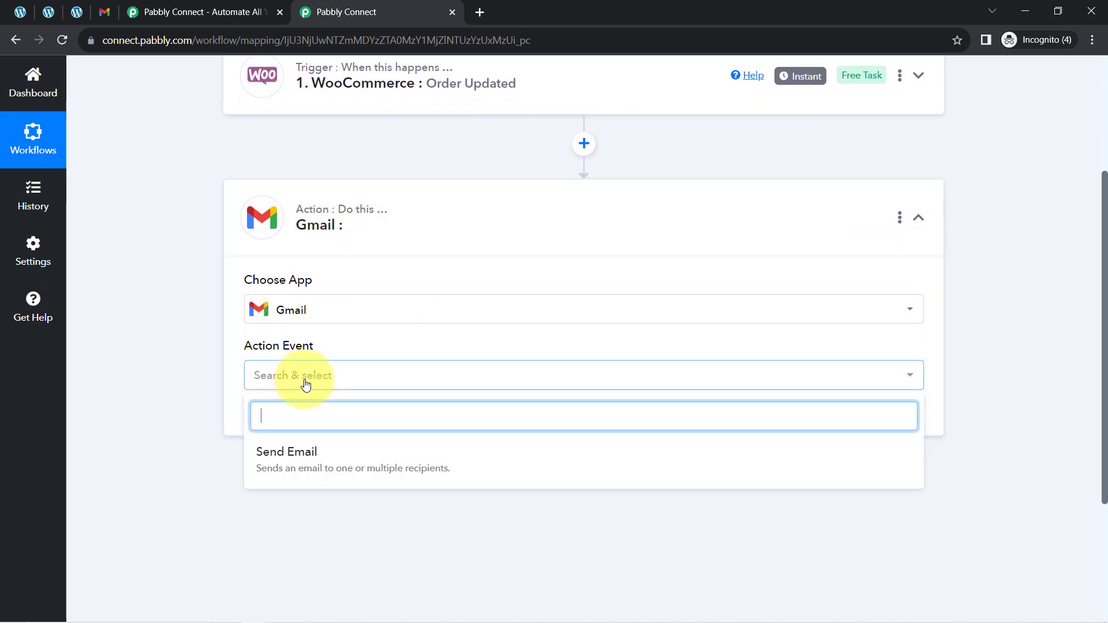
pyautogui.click(300, 458)
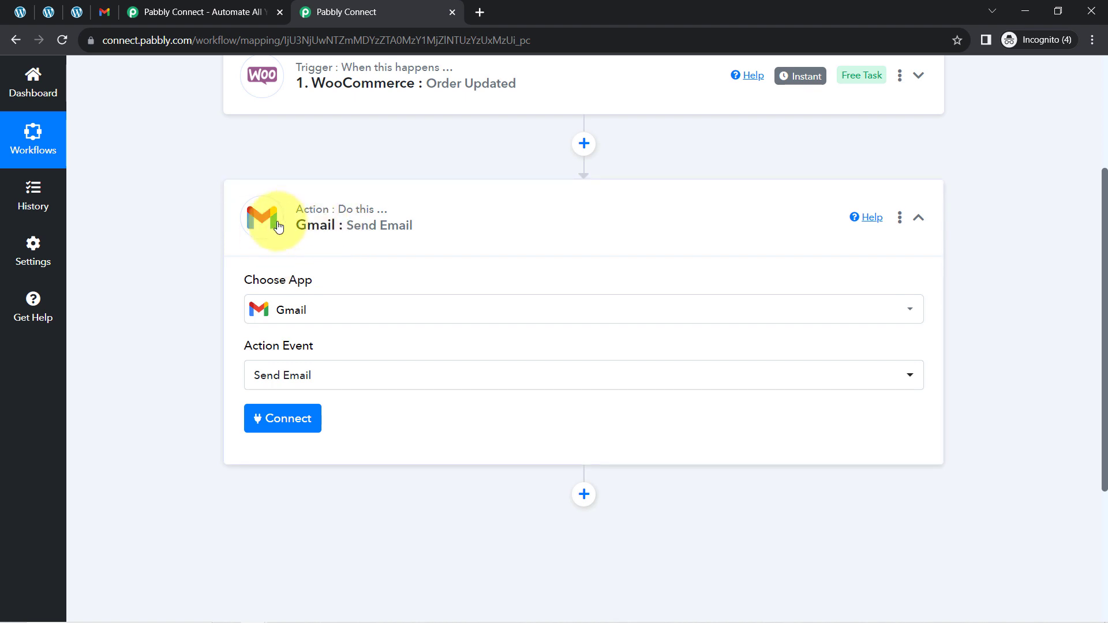
pyautogui.click(278, 417)
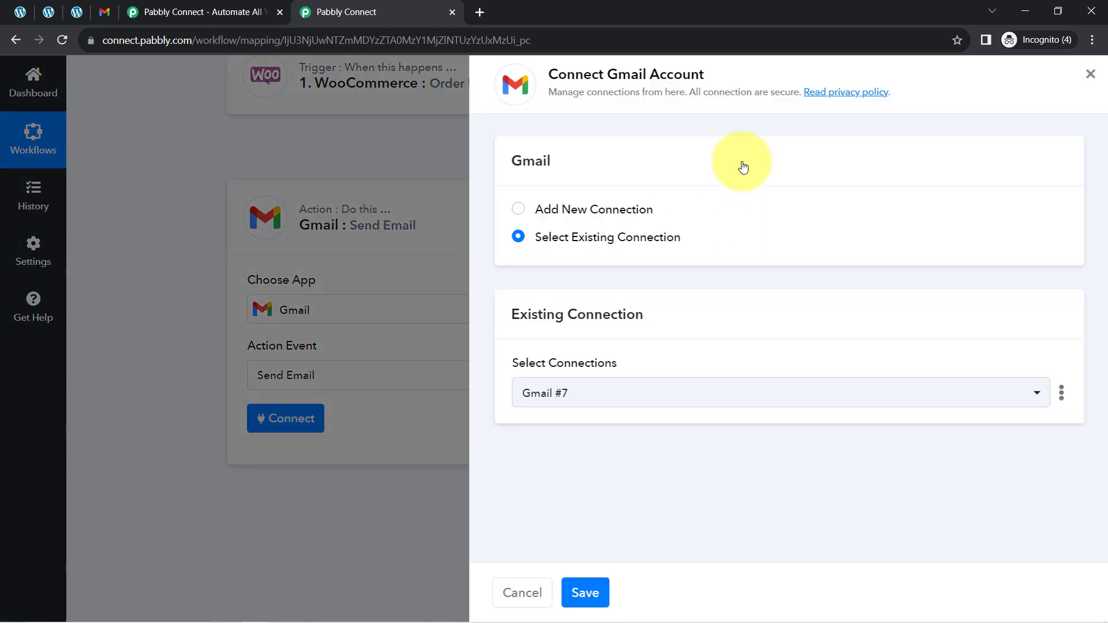
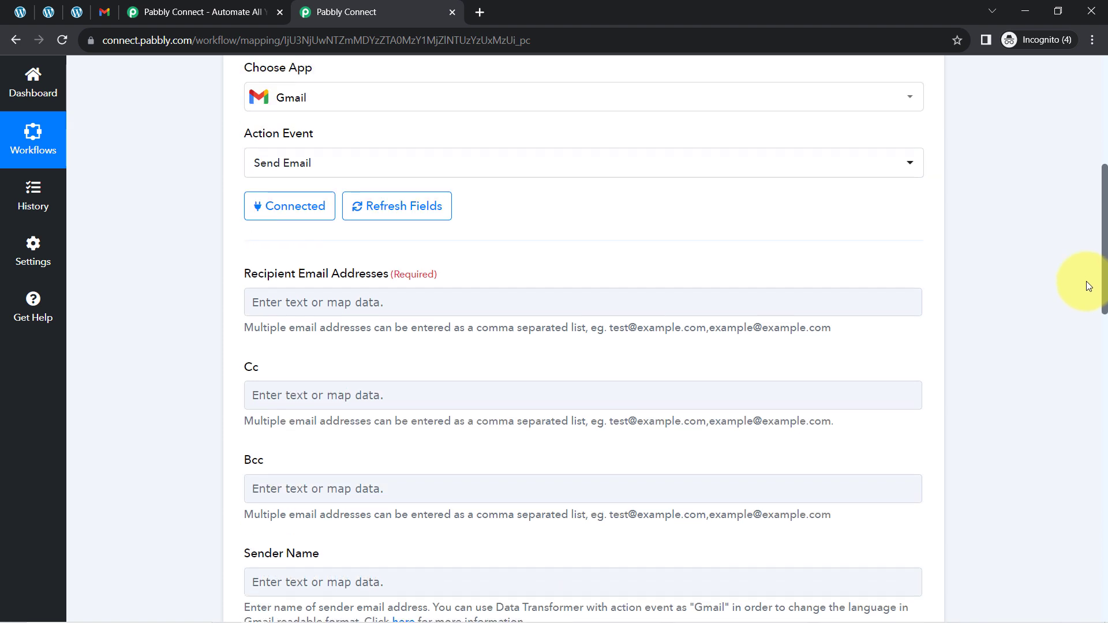
# Examine the required recipient field and the billing phone, name and email values in the WooCommerce trigger's received response.
pyautogui.moveTo(264, 275); pyautogui.dragTo(358, 278)
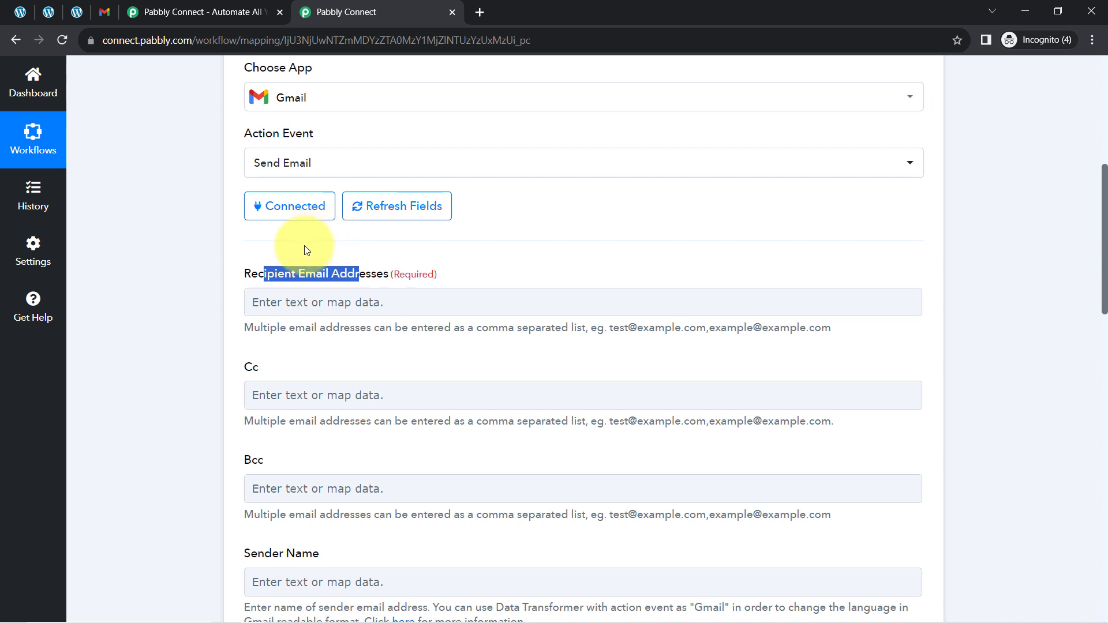
pyautogui.scroll(2, 1090, 218)
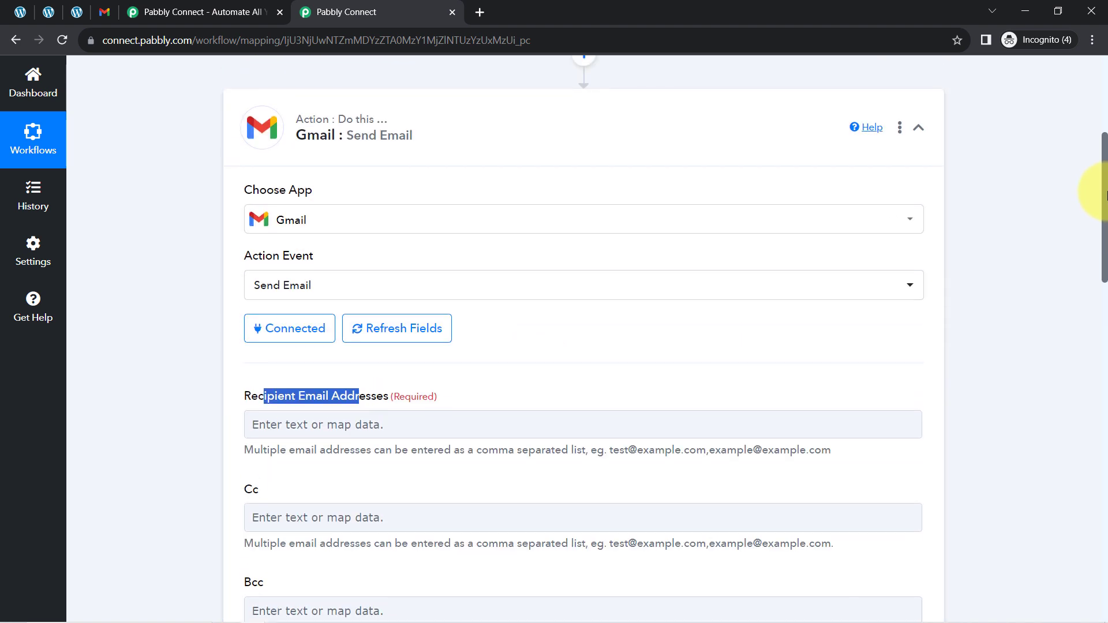
pyautogui.moveTo(1104, 194); pyautogui.dragTo(1103, 136)
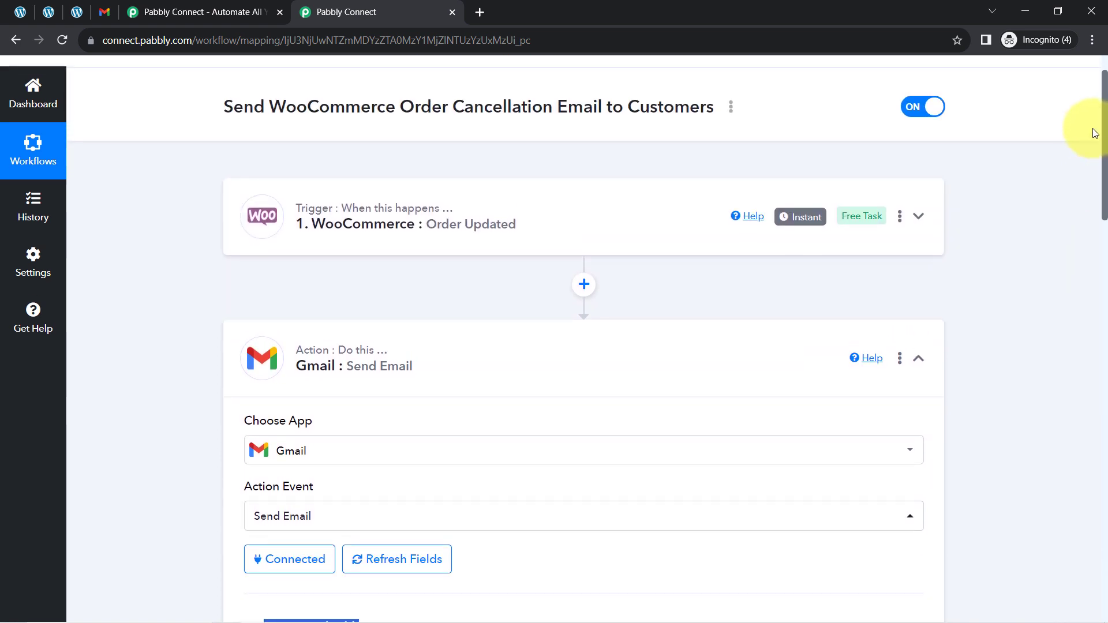
pyautogui.click(338, 215)
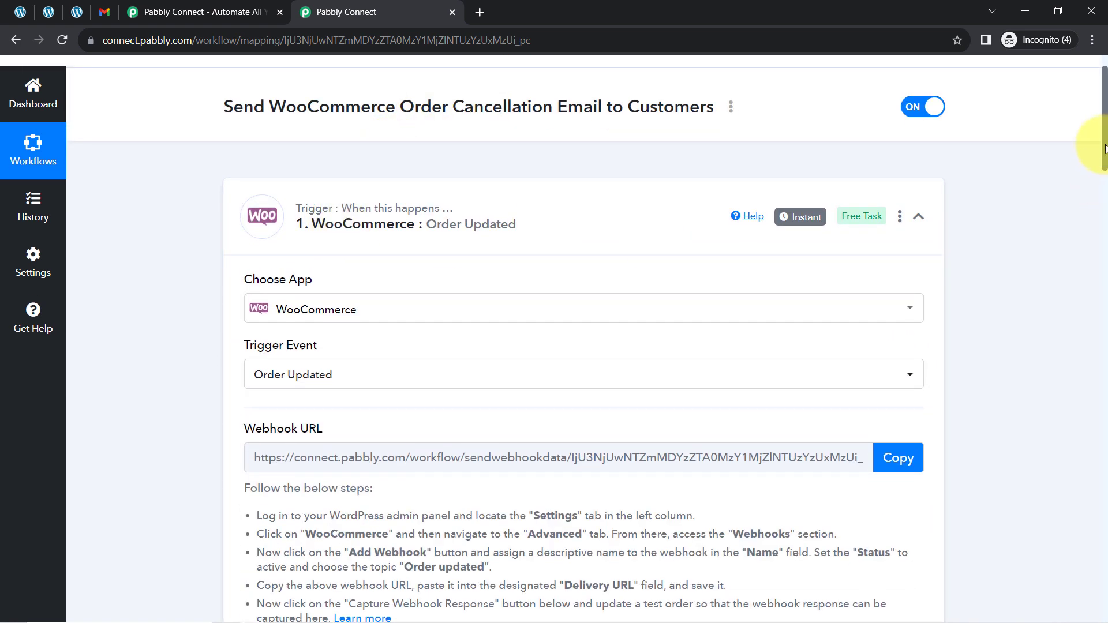
pyautogui.moveTo(1104, 148); pyautogui.dragTo(1105, 271)
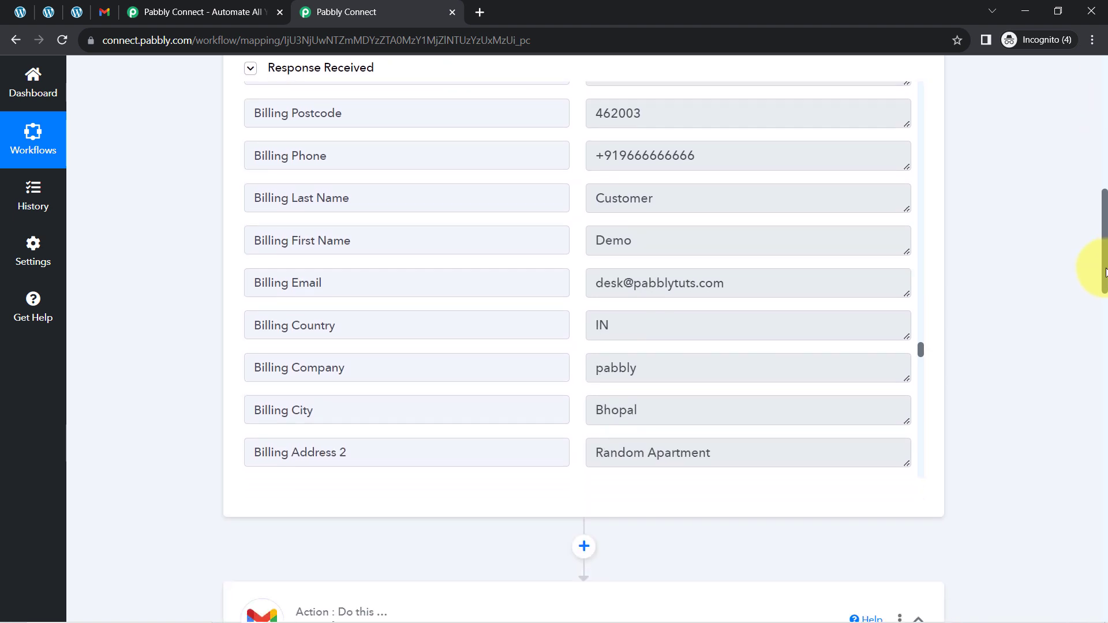
pyautogui.moveTo(648, 287); pyautogui.dragTo(612, 198)
pyautogui.moveTo(657, 156); pyautogui.dragTo(620, 156)
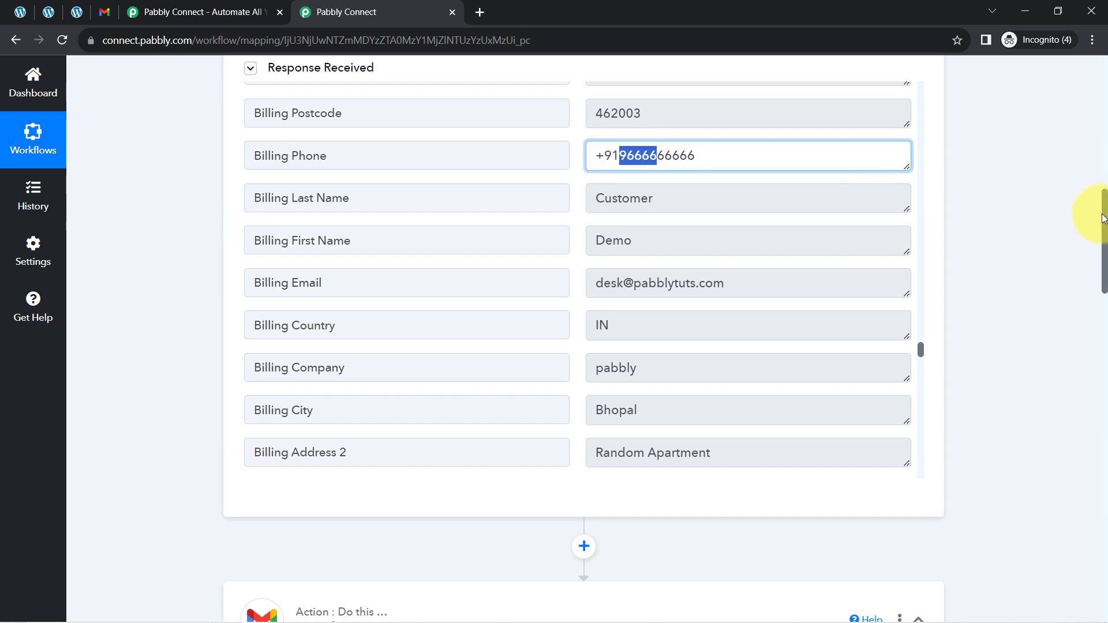
# Map the Gmail action's Recipient Email Addresses to Billing Email from the WooCommerce Order Updated data, searching the data for "@".
pyautogui.moveTo(1103, 219); pyautogui.dragTo(1098, 342)
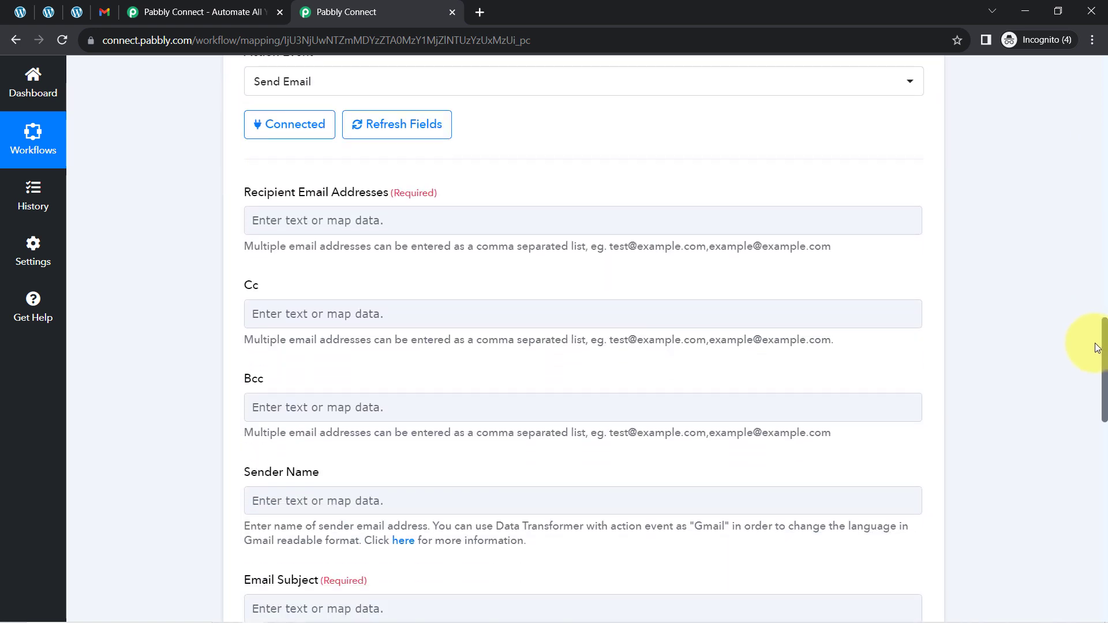
pyautogui.click(305, 222)
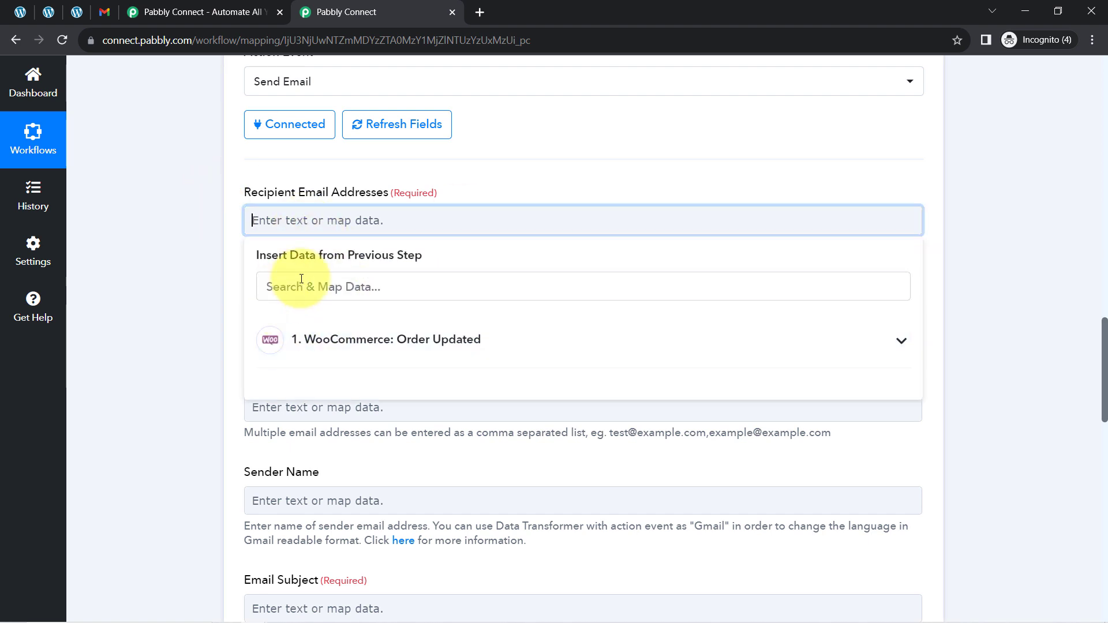
pyautogui.click(334, 339)
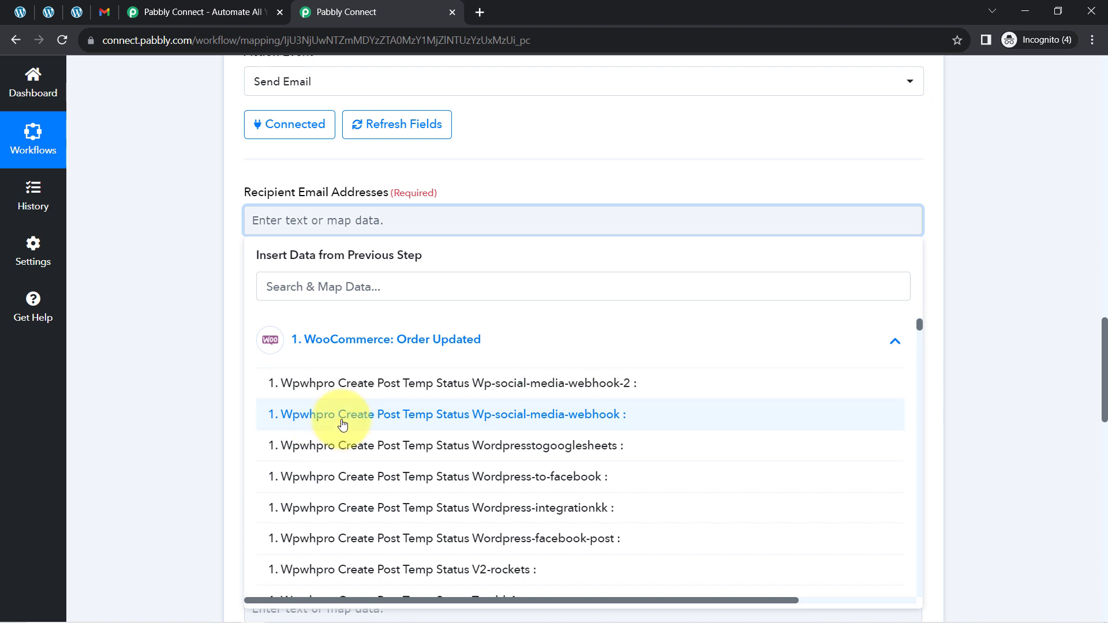
pyautogui.click(282, 289)
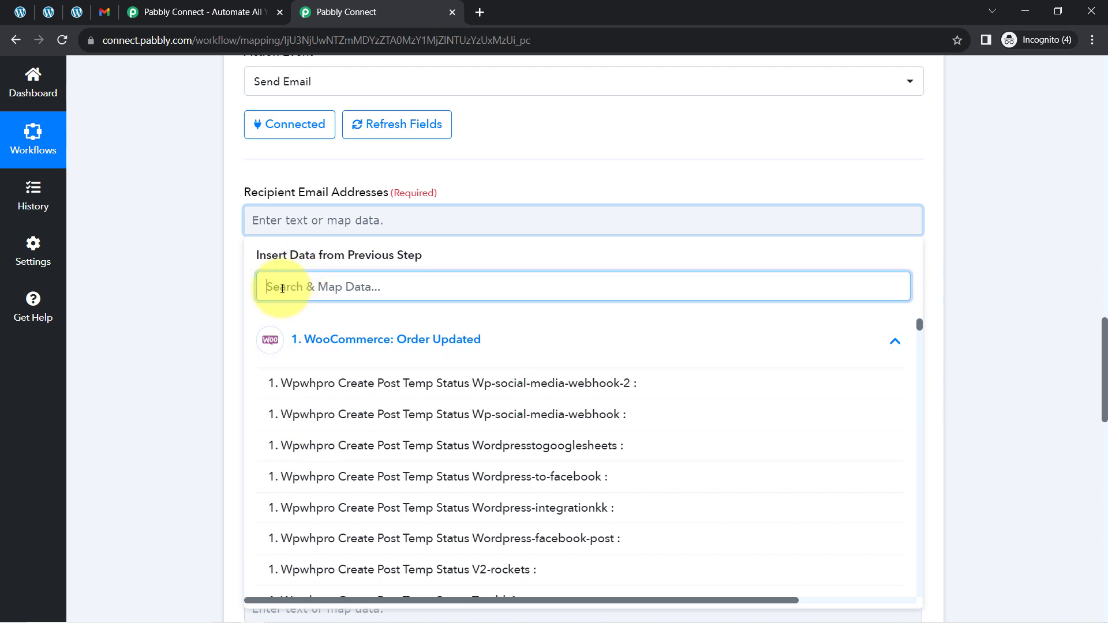
pyautogui.write('@')
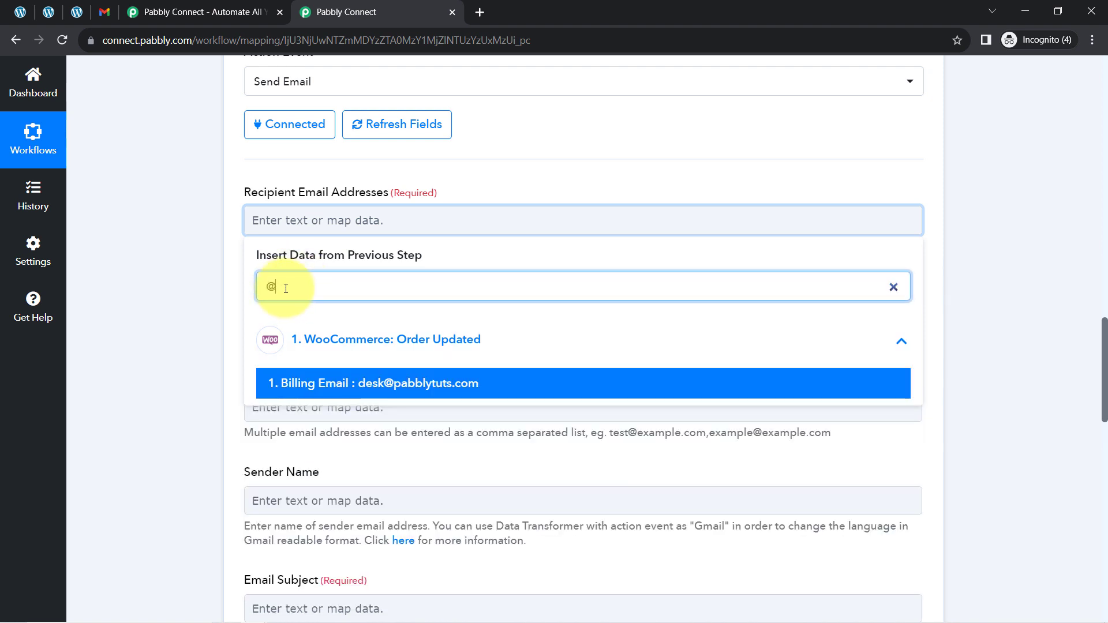
pyautogui.click(387, 390)
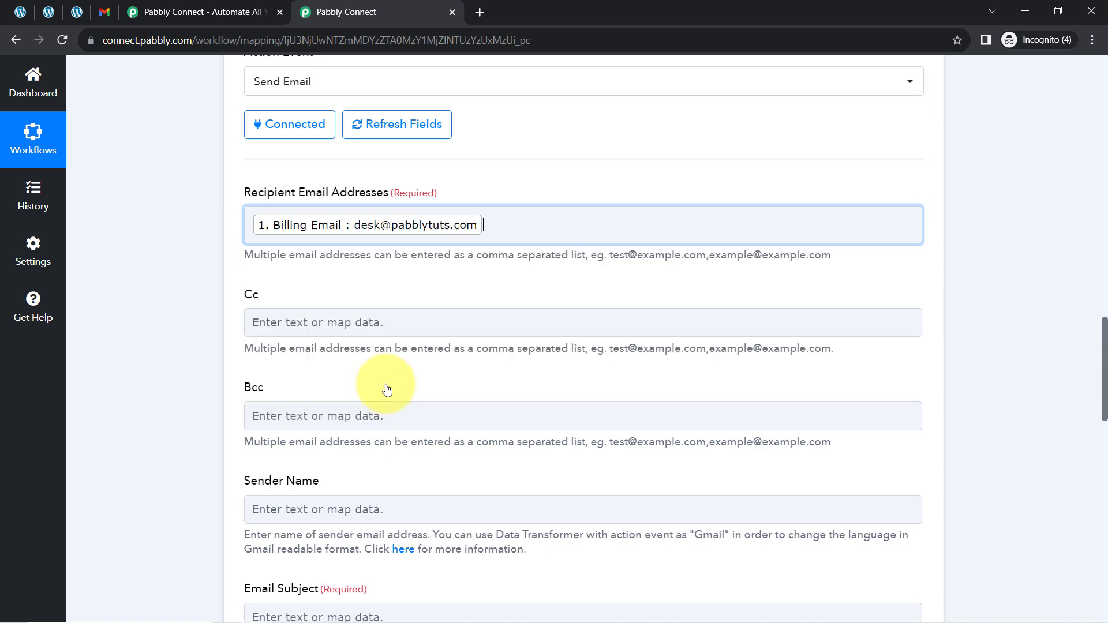
pyautogui.click(206, 314)
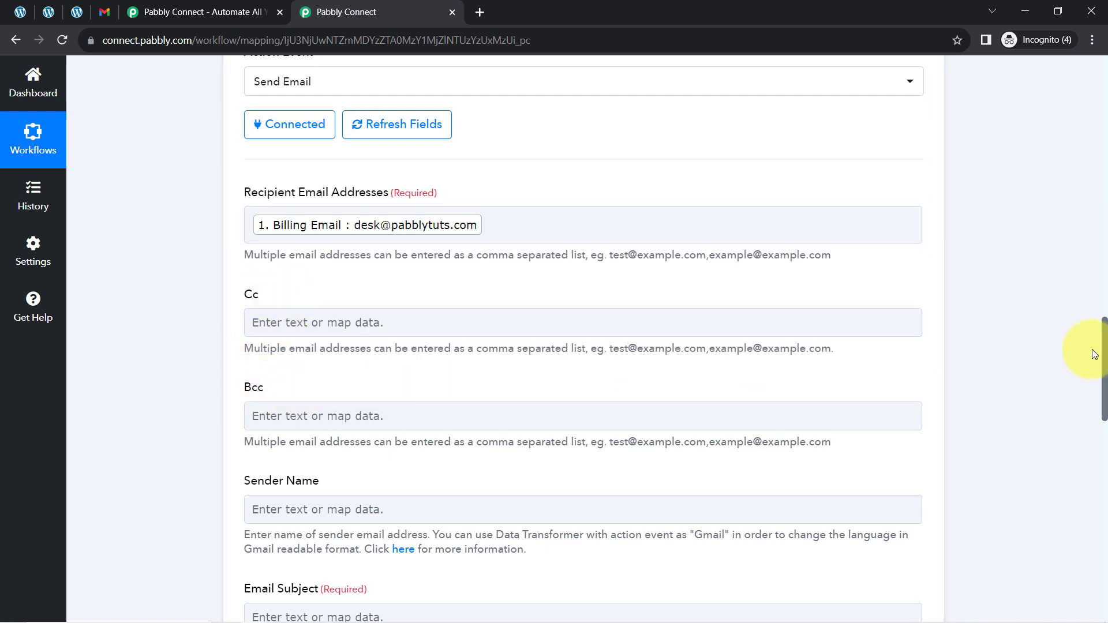
# Set the Gmail action's Sender Name to "Pabbly Team".
pyautogui.moveTo(1105, 355); pyautogui.dragTo(1099, 387)
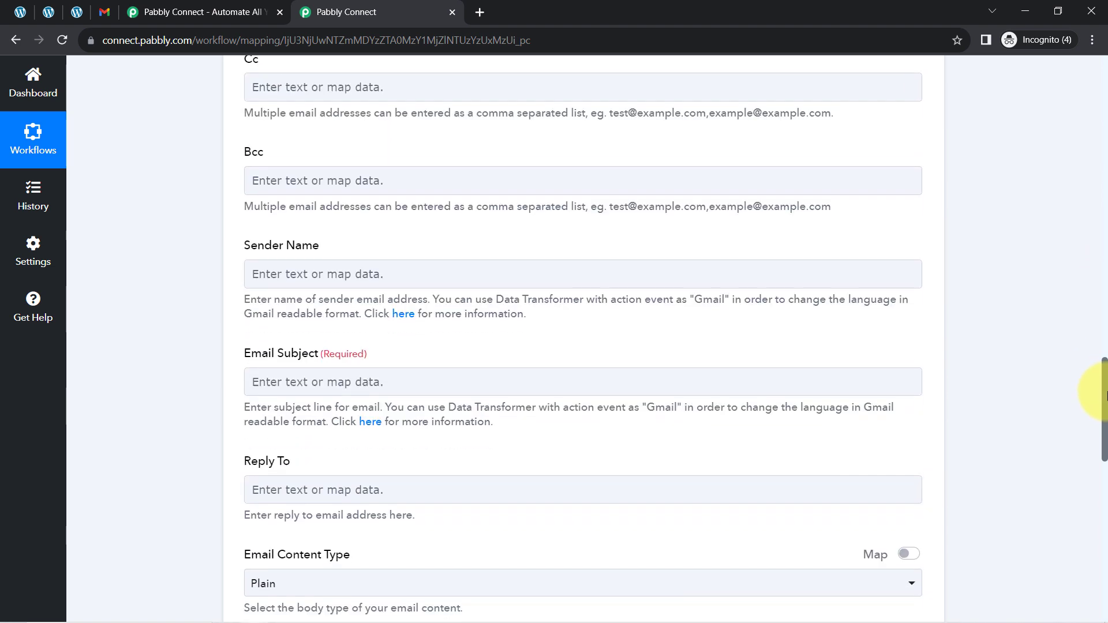
pyautogui.click(271, 273)
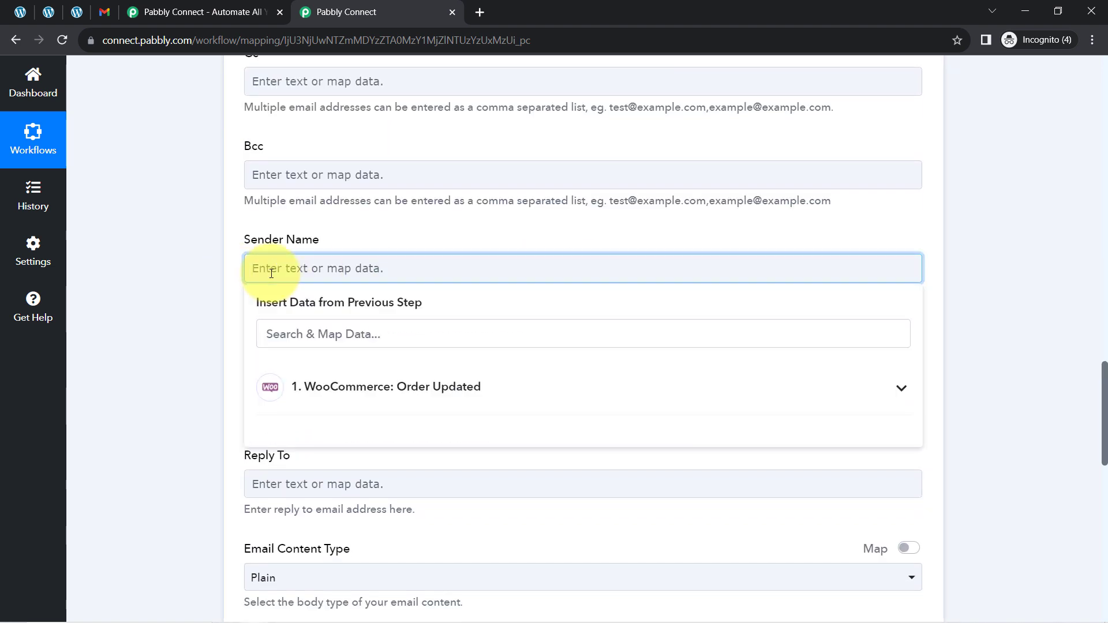
pyautogui.write('Pabbly Team')
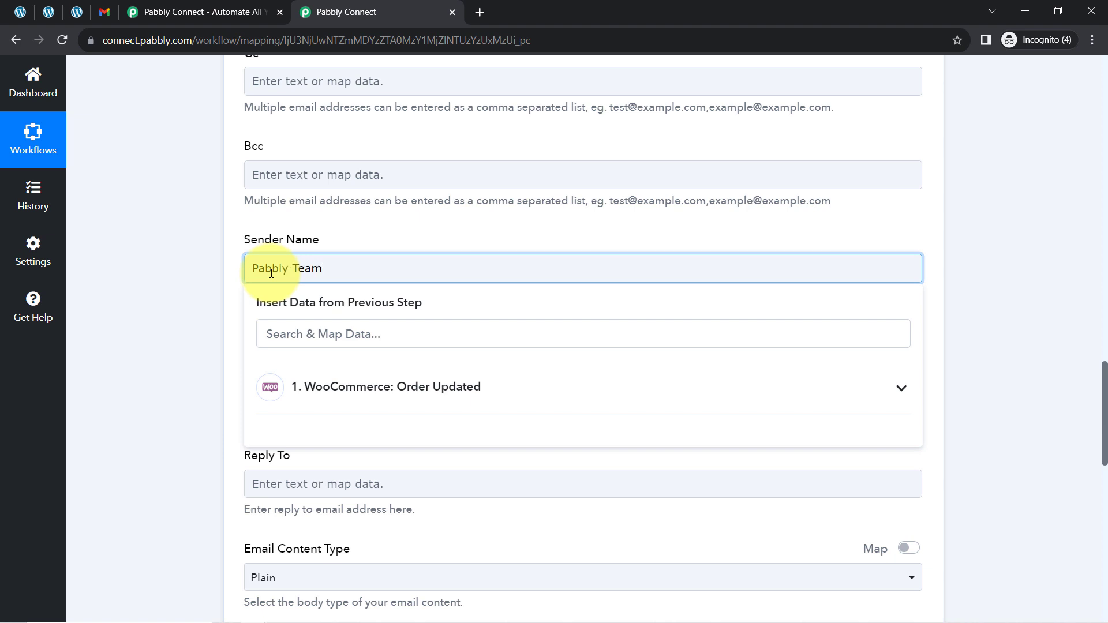
pyautogui.click(224, 297)
# Copy the subject line "<Customer_Name>, Your Order has been Cancelled!" from the Notepad draft into the Gmail action's Email Subject.
pyautogui.click(307, 378)
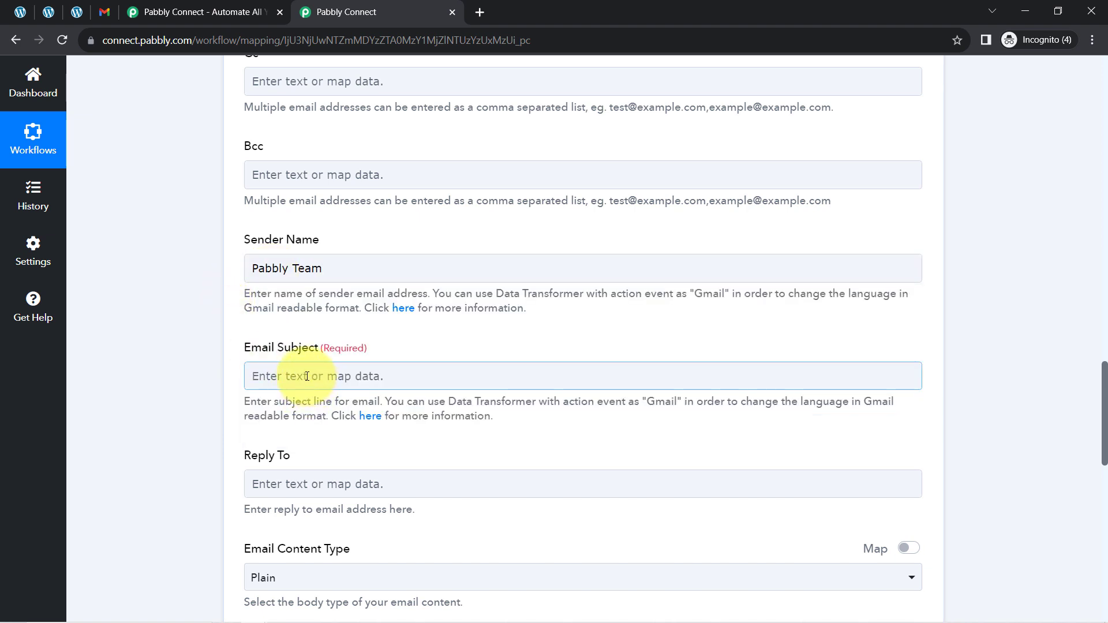
pyautogui.scroll(1, 300, 392)
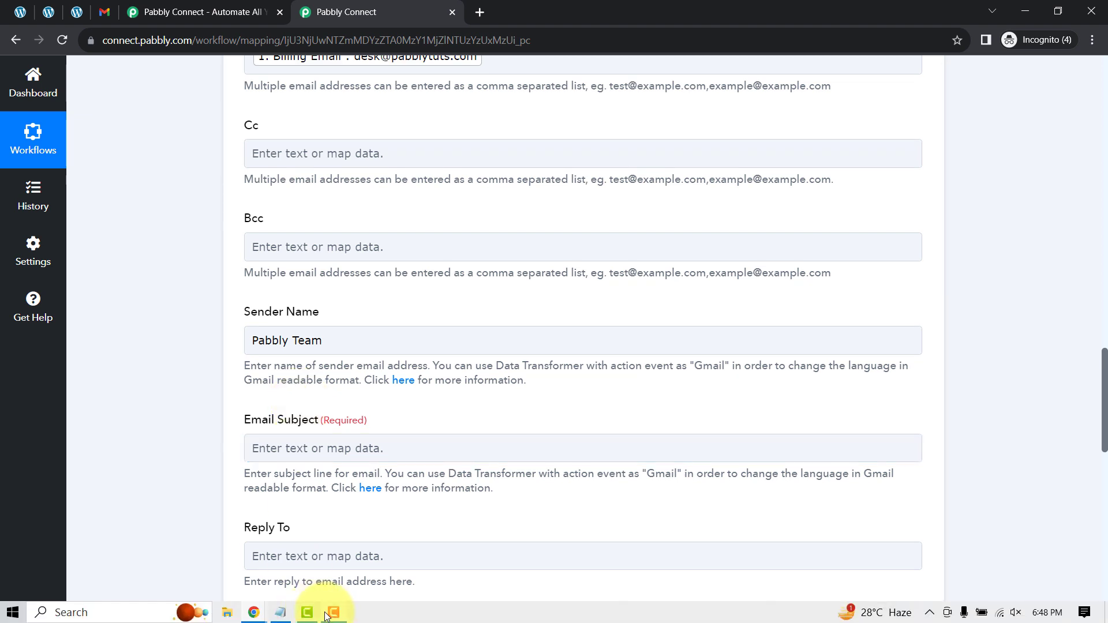
pyautogui.click(281, 612)
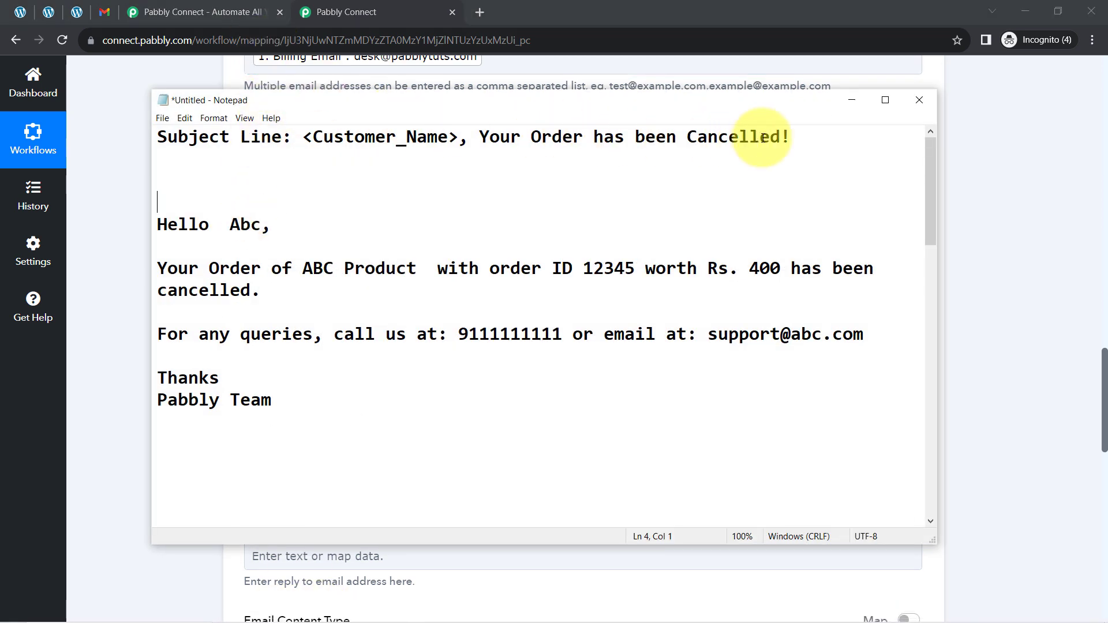
pyautogui.moveTo(816, 137); pyautogui.dragTo(297, 138)
pyautogui.hotkey('ctrl', 'c')
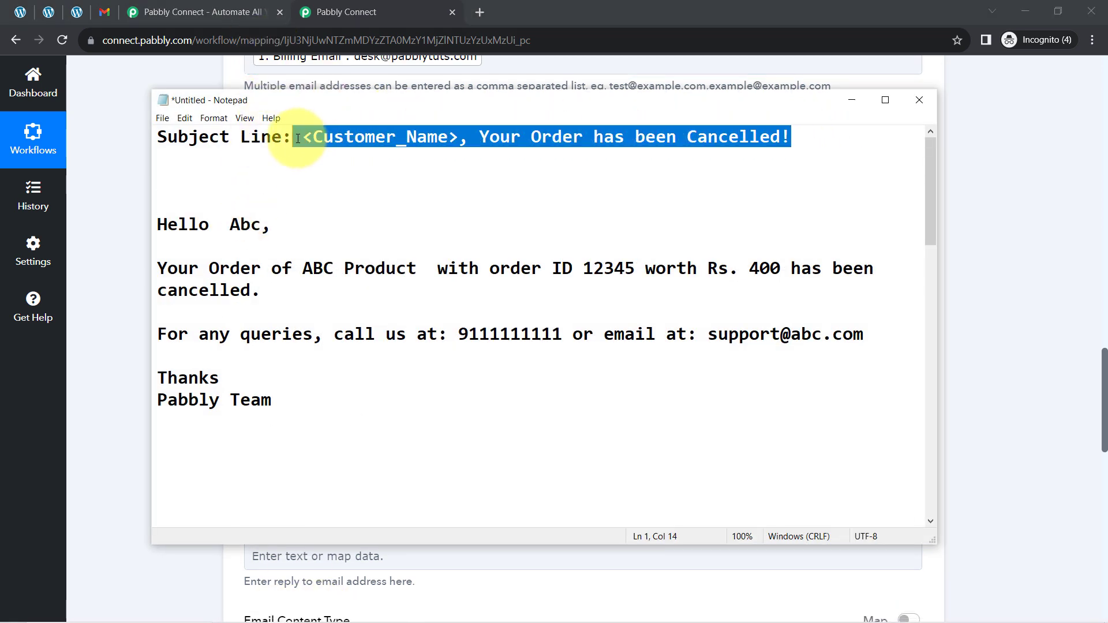
pyautogui.click(118, 239)
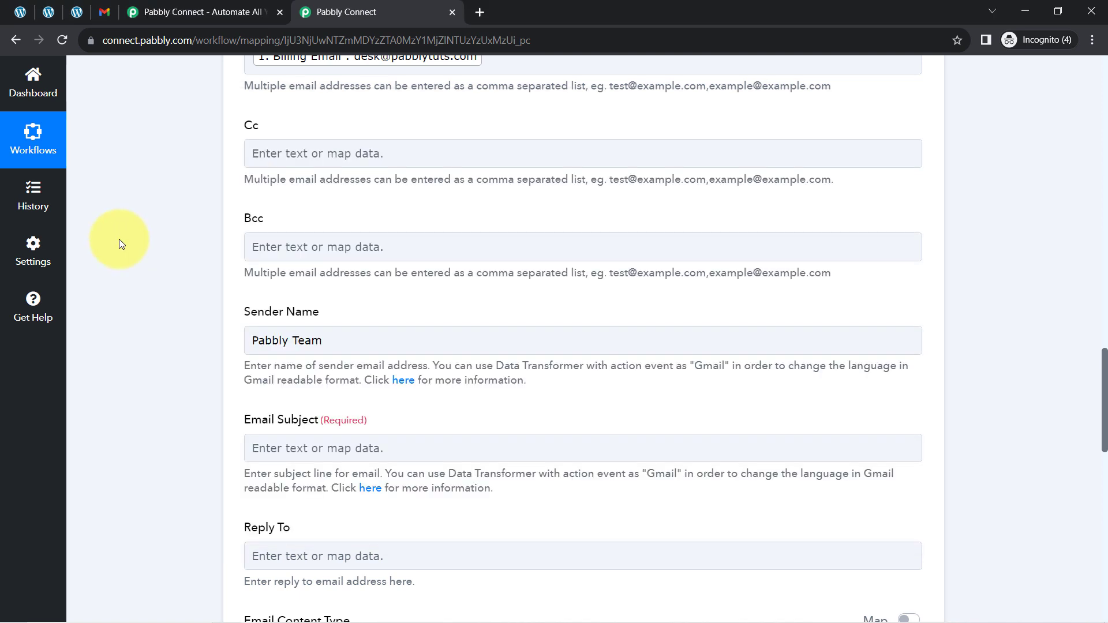
pyautogui.click(277, 445)
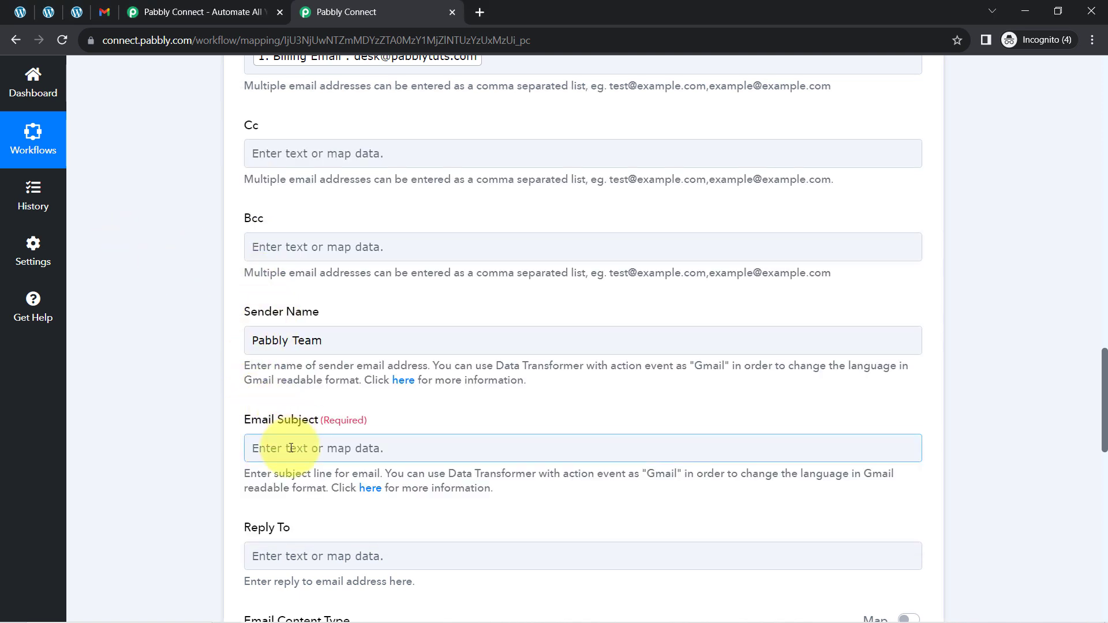
pyautogui.hotkey('ctrl', 'v')
pyautogui.click(206, 434)
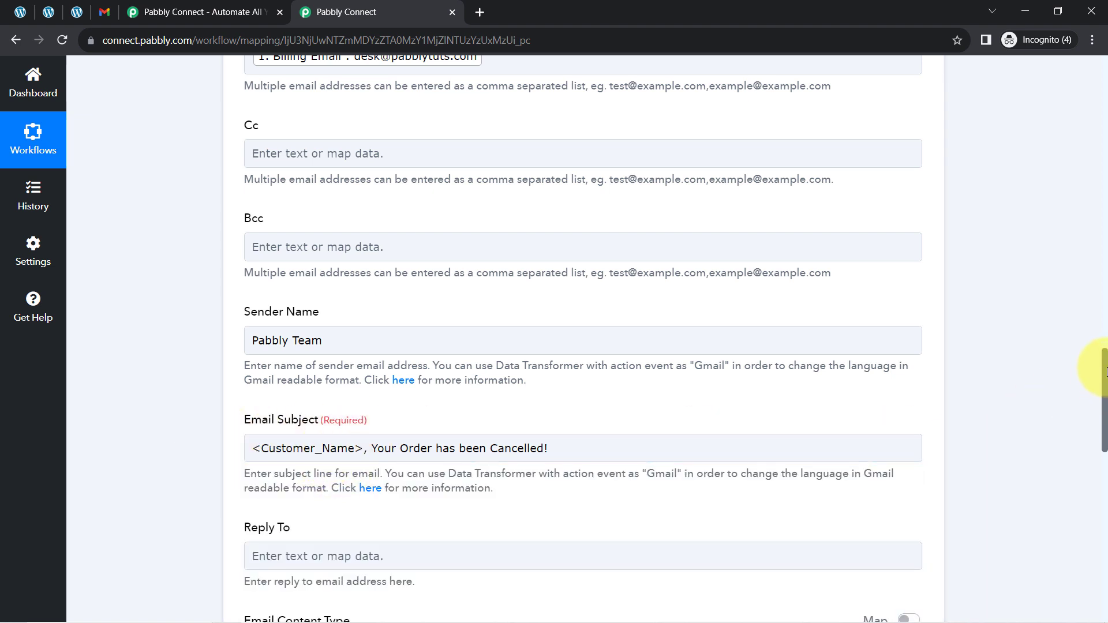
# Replace the <Customer_Name> placeholder in the Email Subject with the mapped Shipping First Name from the WooCommerce data.
pyautogui.scroll(-3, 1105, 369)
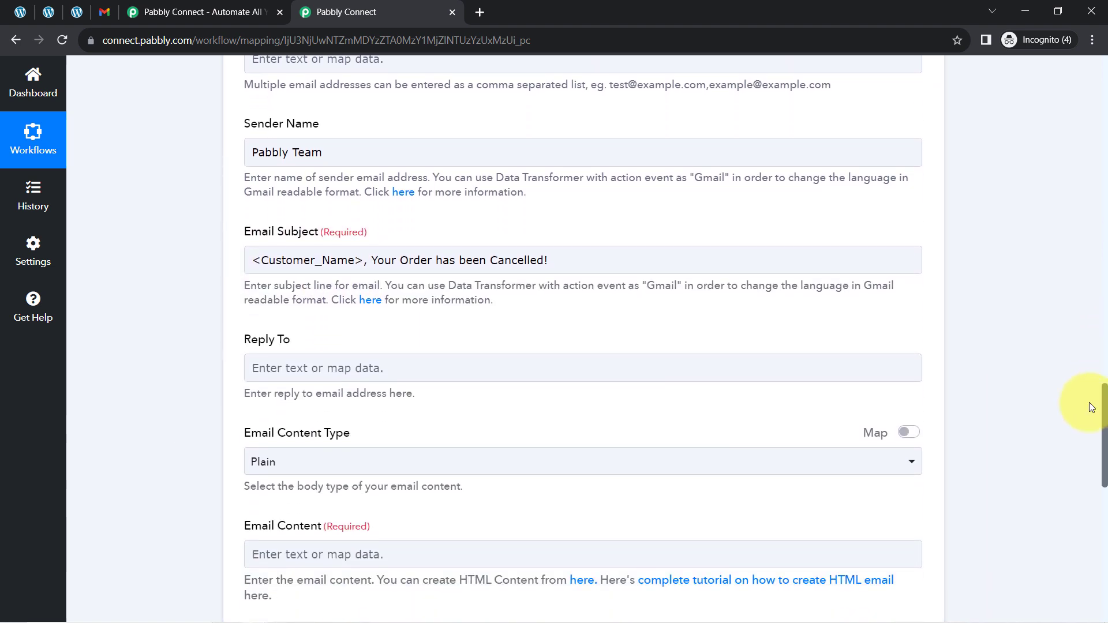
pyautogui.click(346, 260)
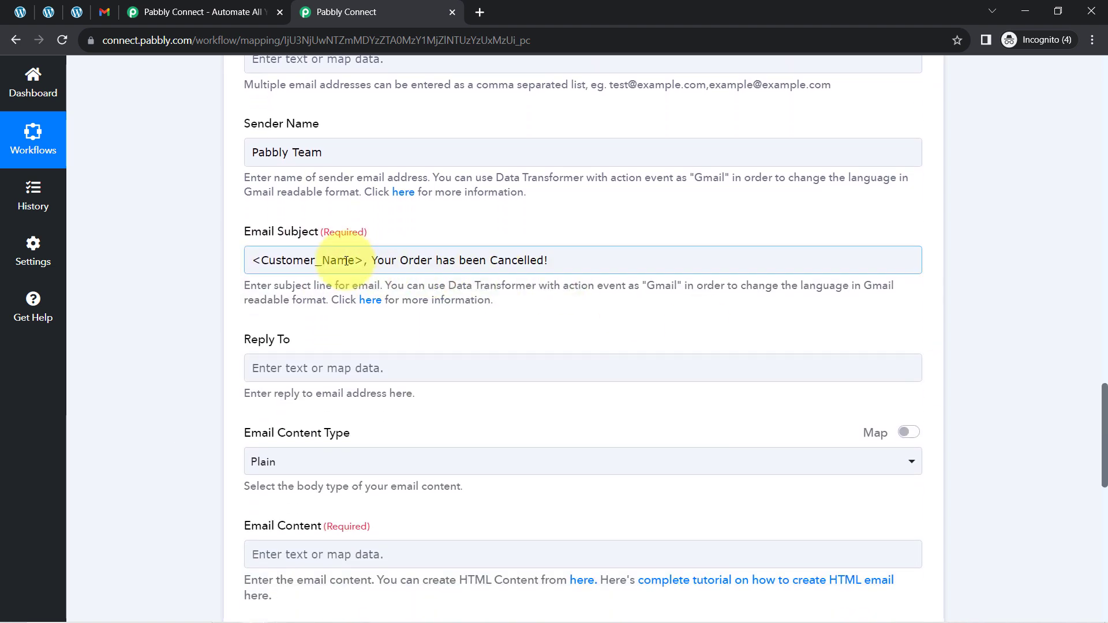
pyautogui.moveTo(363, 261); pyautogui.dragTo(217, 268)
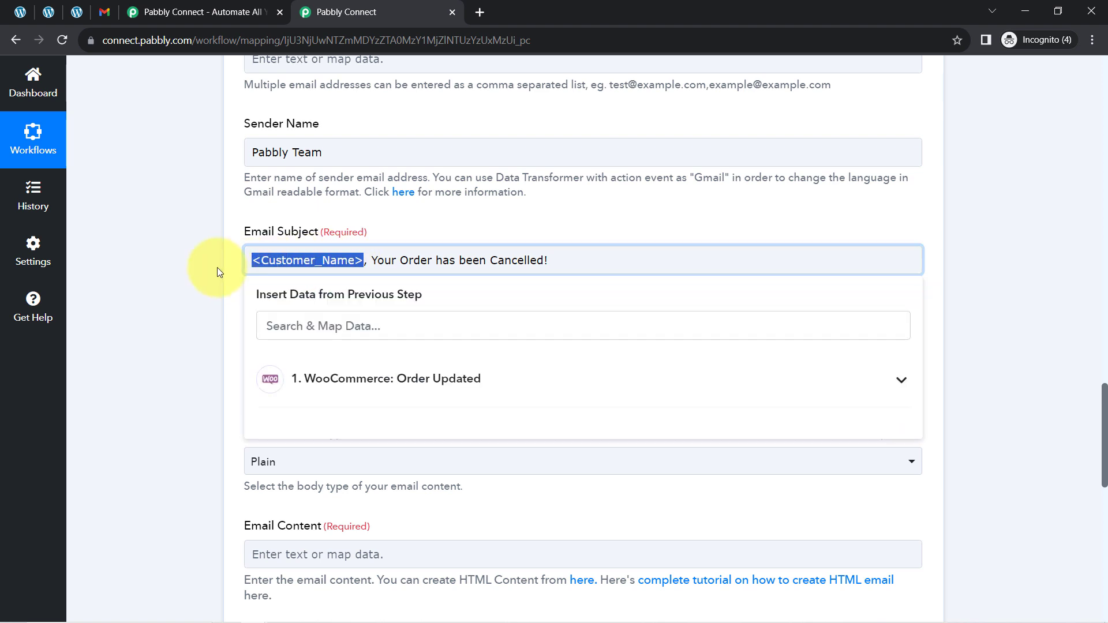
pyautogui.press('BackSpace')
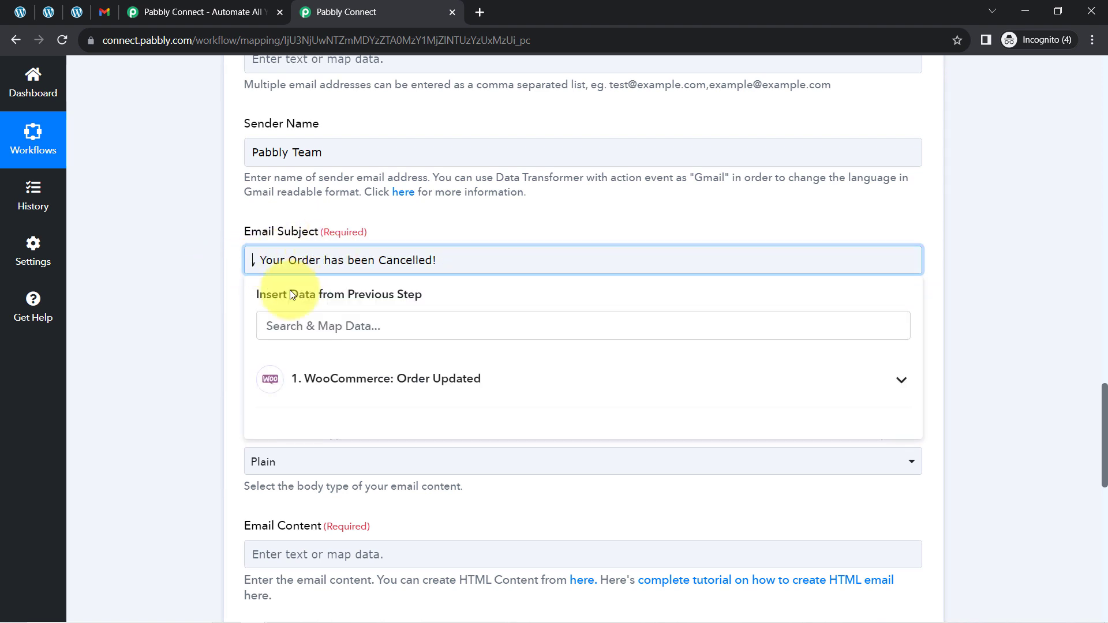
pyautogui.click(307, 324)
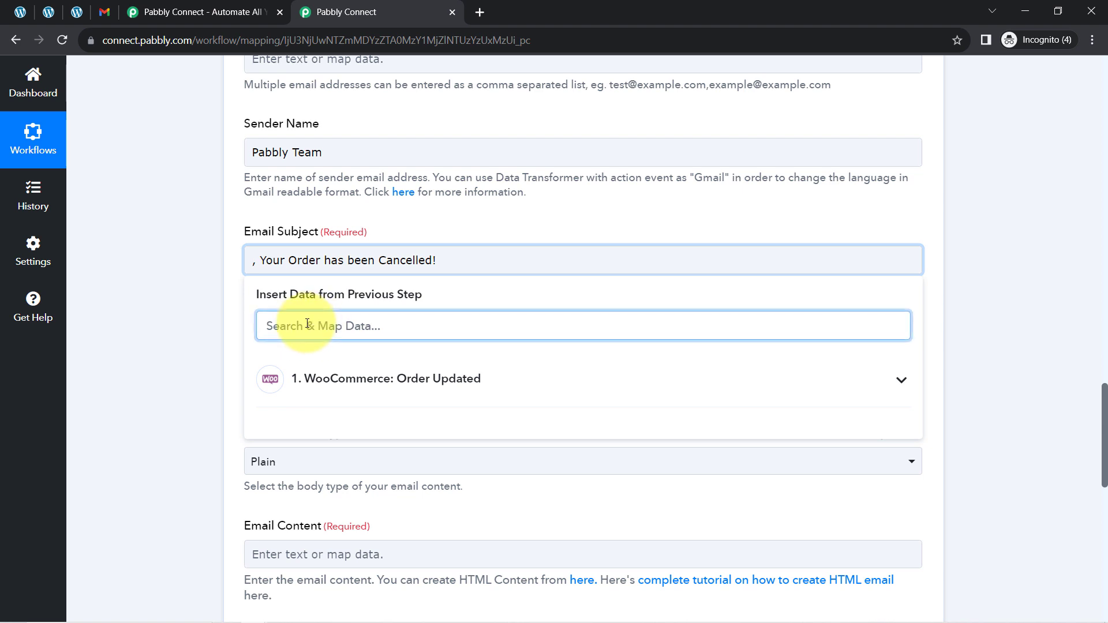
pyautogui.write('de')
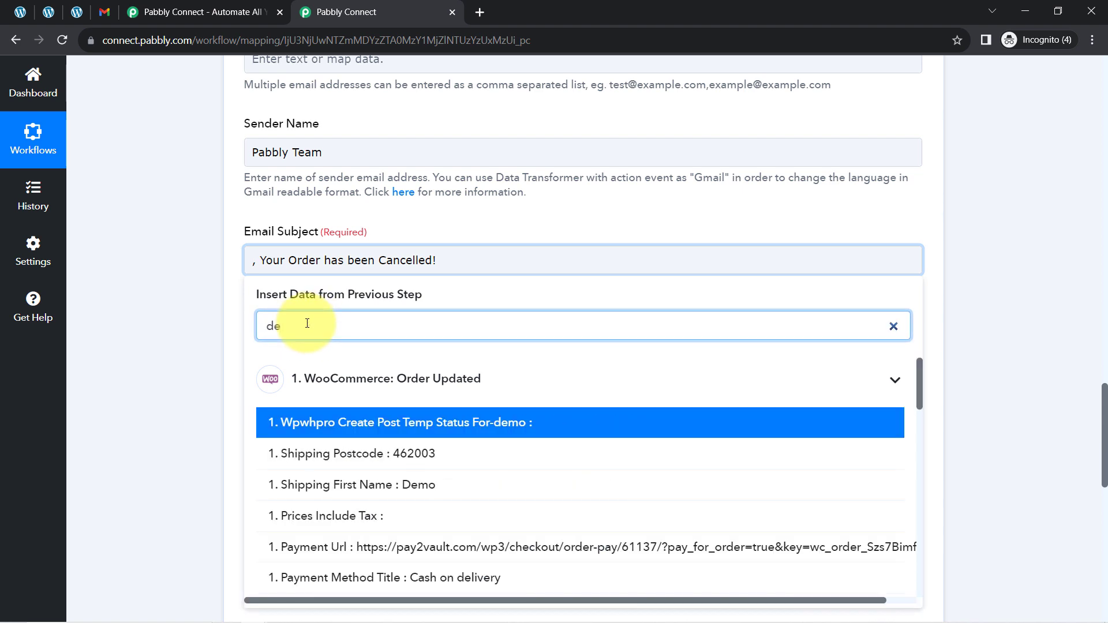
pyautogui.write('m')
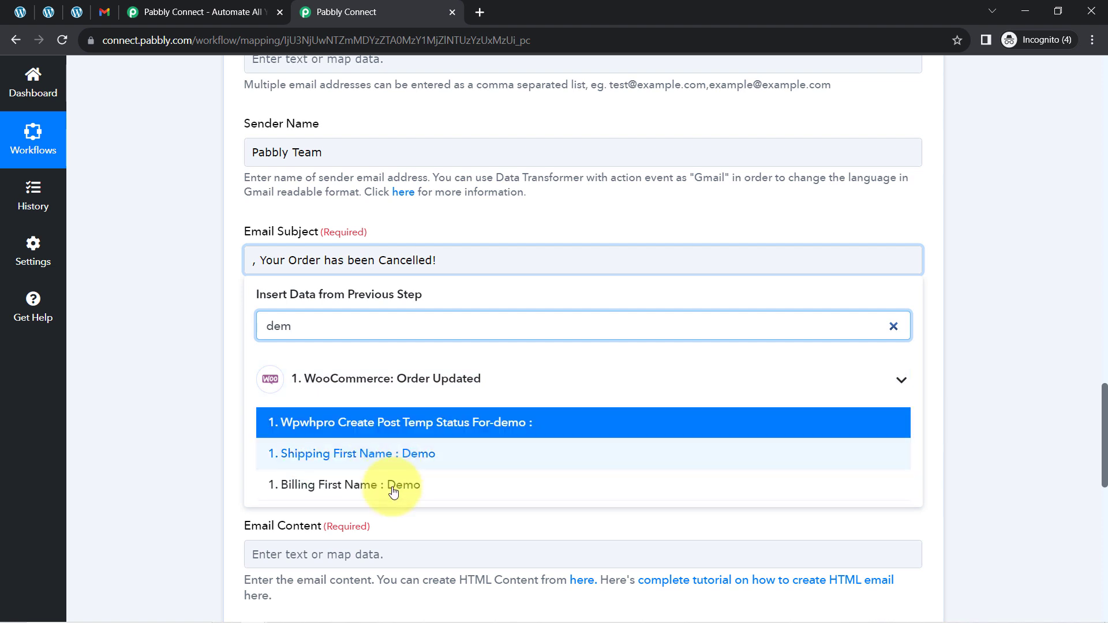
pyautogui.click(358, 454)
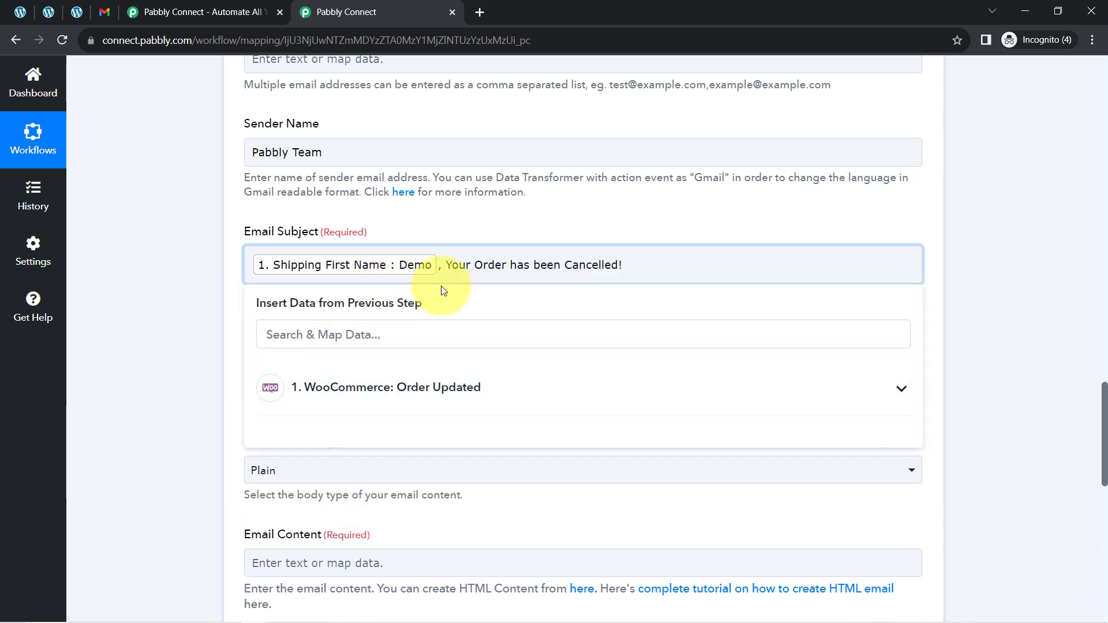
# Map Shipping Last Name from the WooCommerce data after the first name in the Email Subject, searching the data for "cus".
pyautogui.click(359, 338)
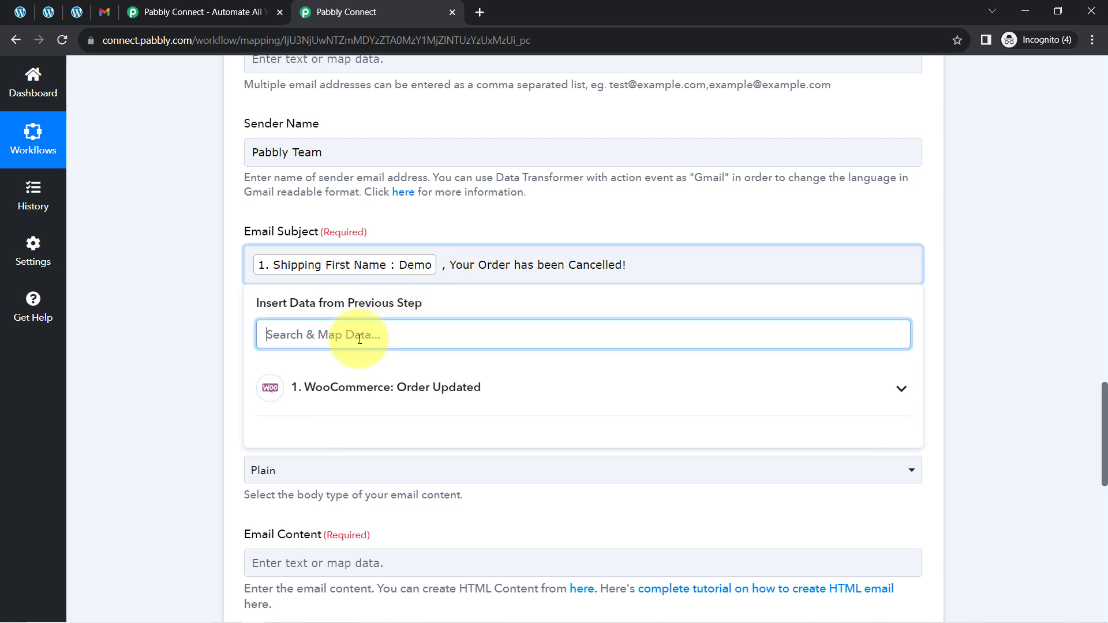
pyautogui.write('cus')
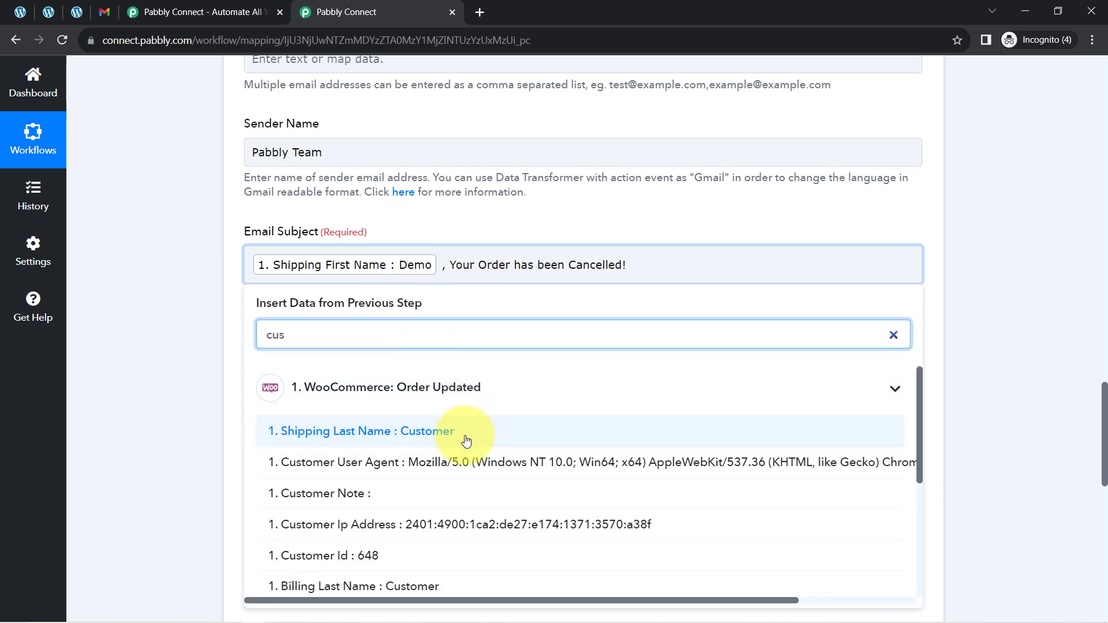
pyautogui.click(413, 430)
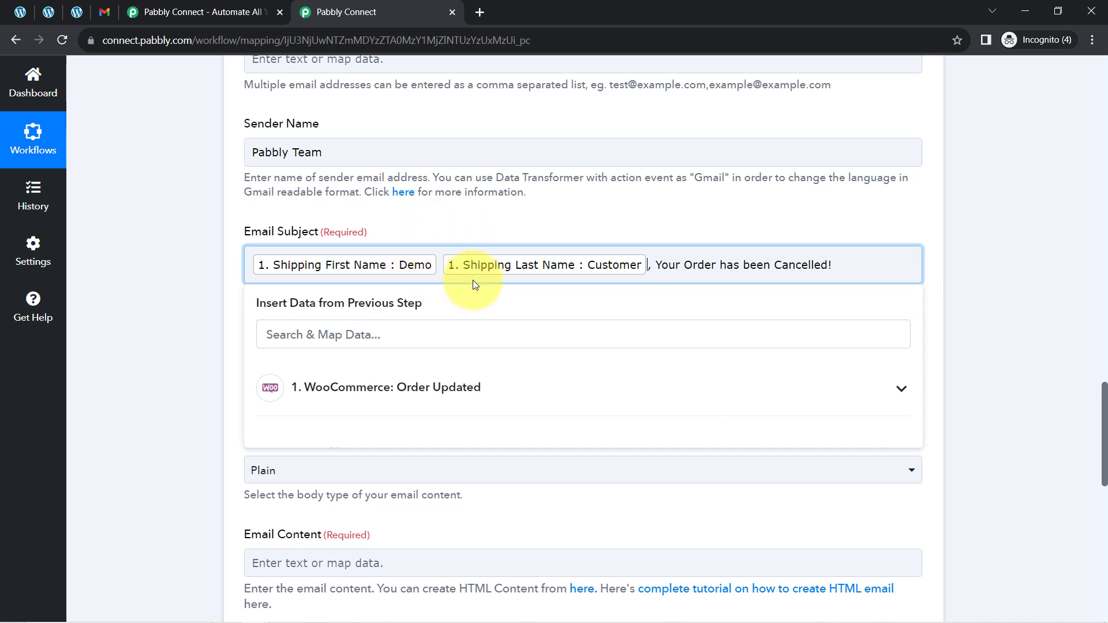
pyautogui.click(202, 300)
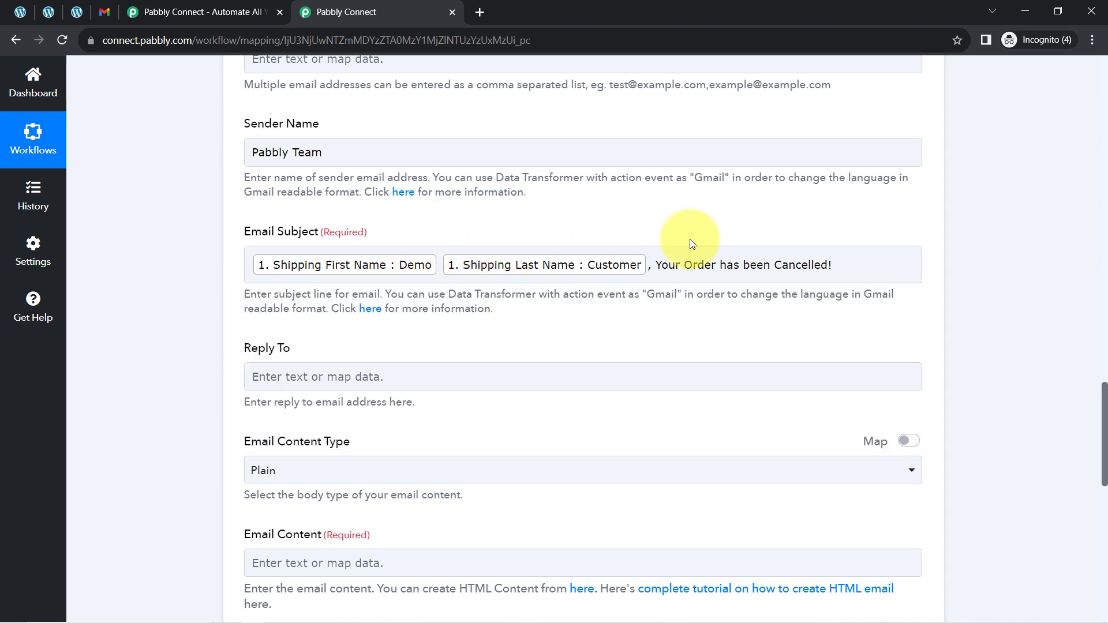
pyautogui.moveTo(668, 265); pyautogui.dragTo(832, 266)
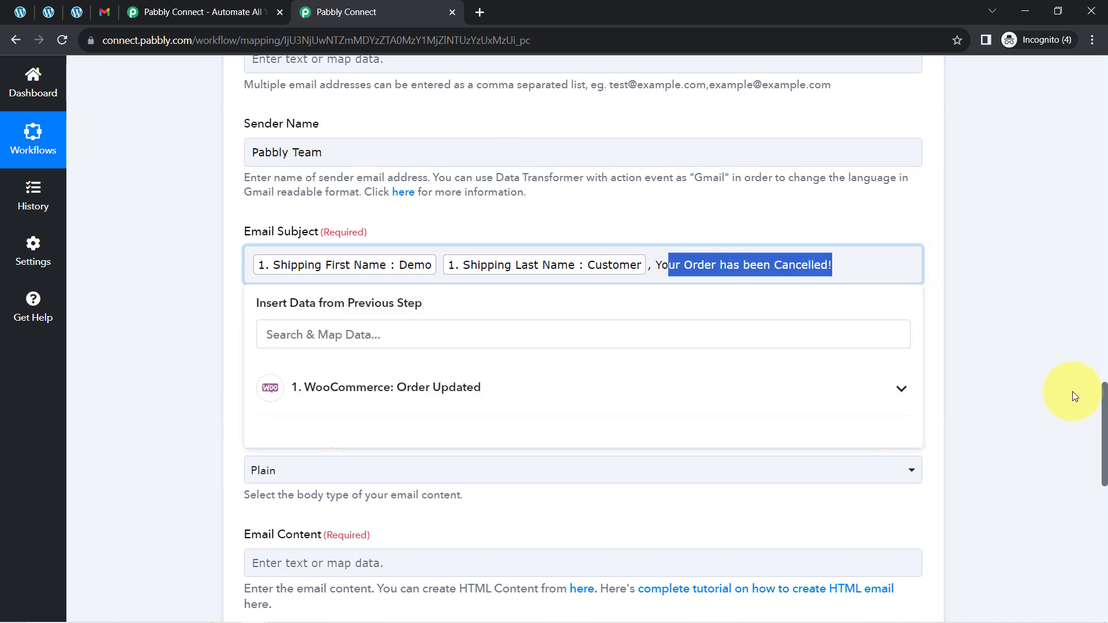
pyautogui.scroll(6, 1102, 392)
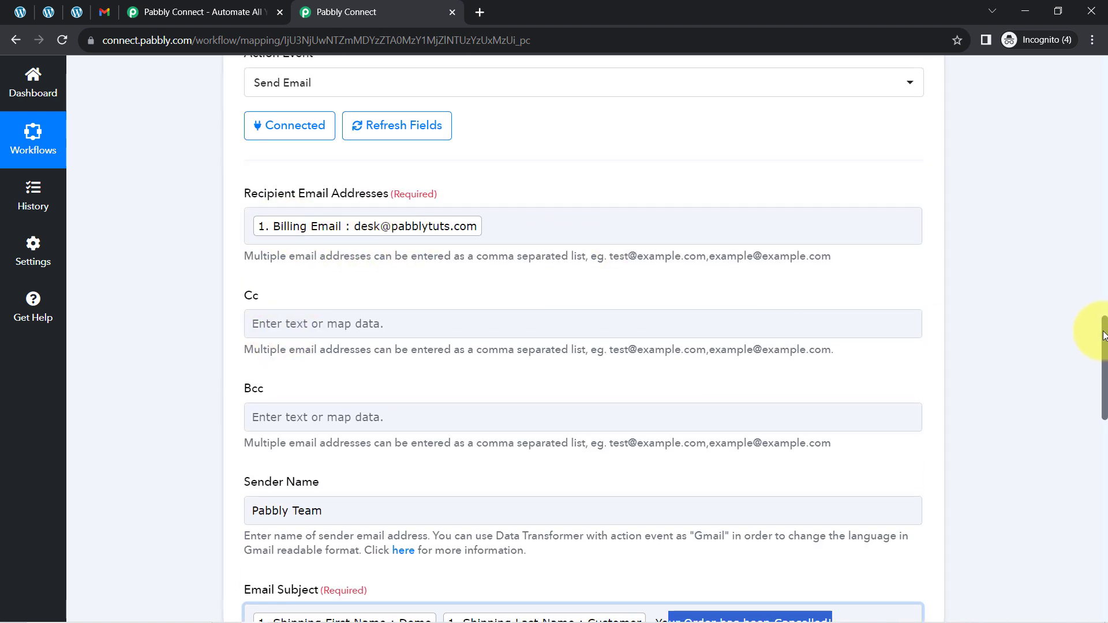
pyautogui.moveTo(1103, 338); pyautogui.dragTo(1104, 436)
pyautogui.click(120, 260)
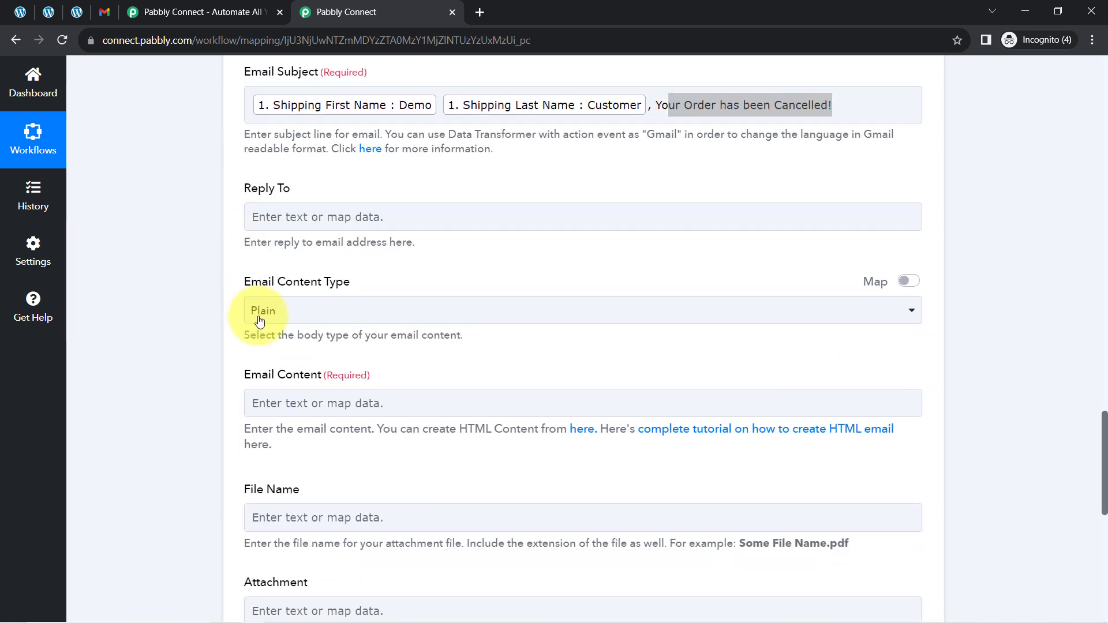
# Set the Gmail action's Email Content Type to HTML.
pyautogui.moveTo(252, 291); pyautogui.dragTo(291, 289)
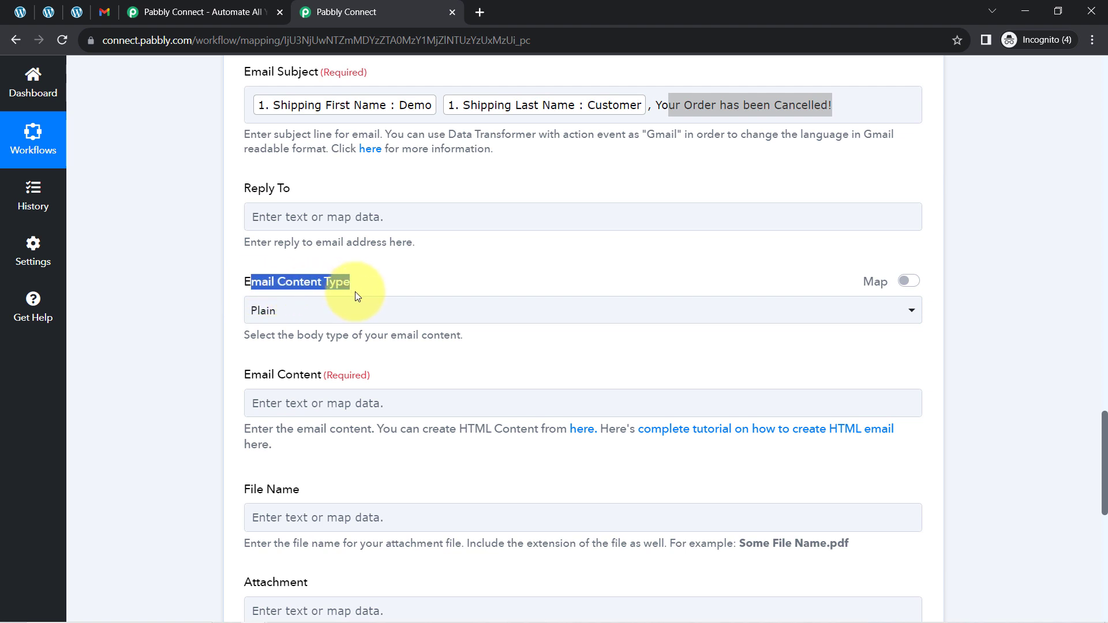
pyautogui.scroll(-2, 871, 223)
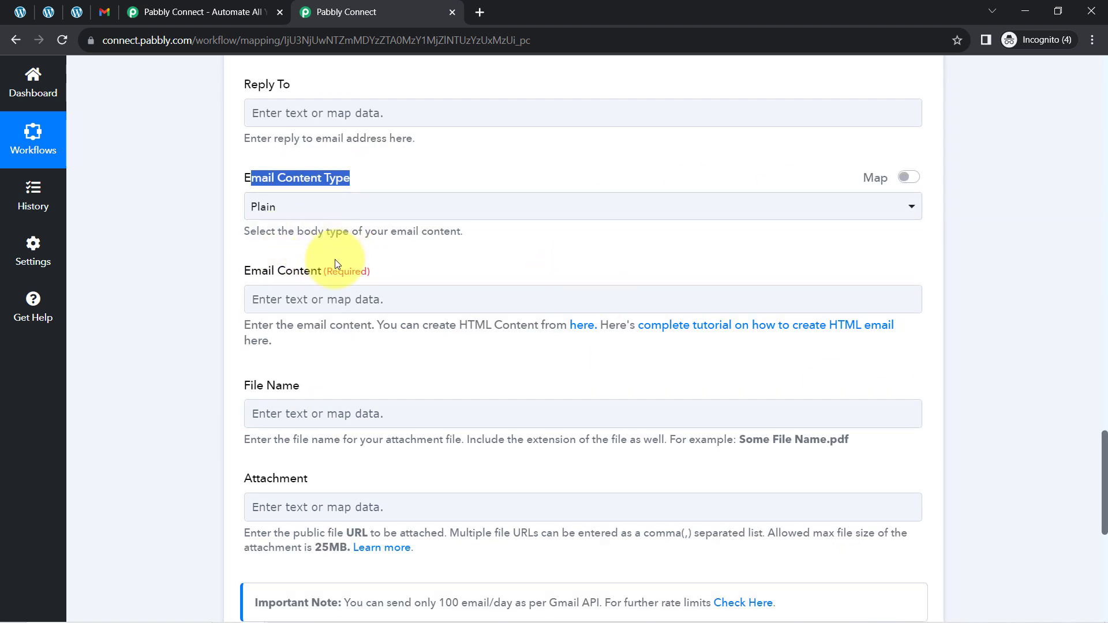
pyautogui.click(272, 199)
pyautogui.click(206, 278)
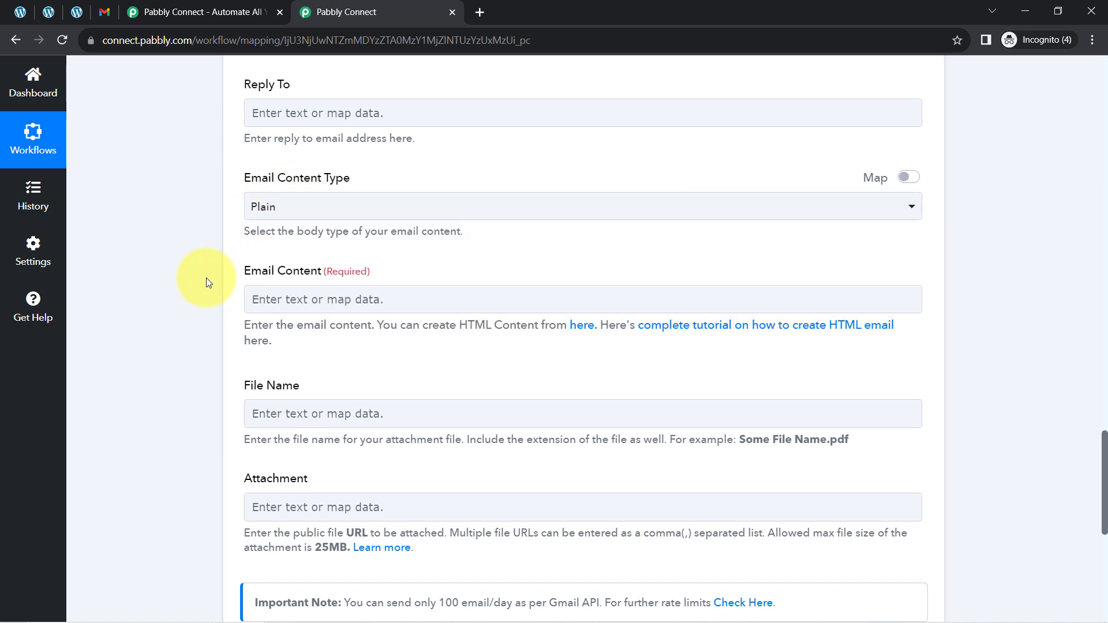
pyautogui.click(280, 304)
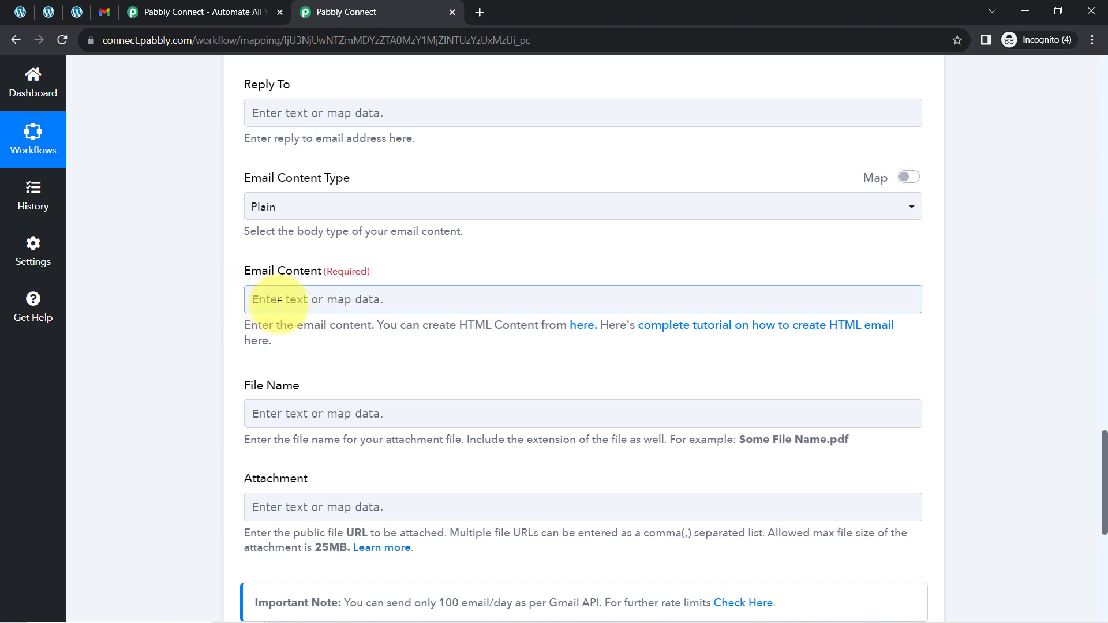
pyautogui.click(248, 209)
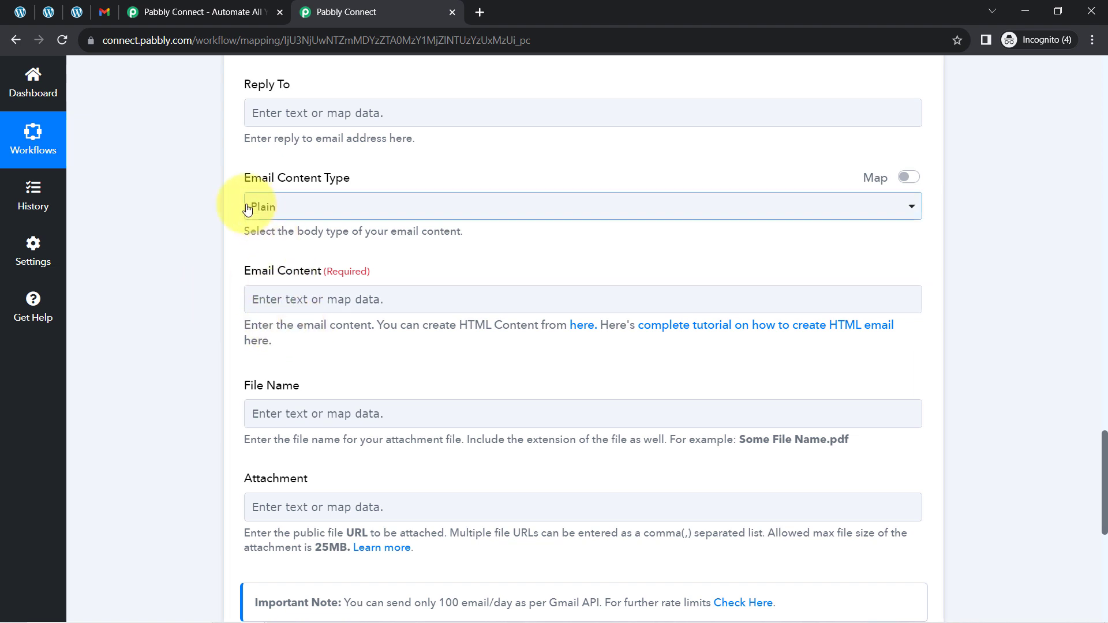
pyautogui.click(253, 208)
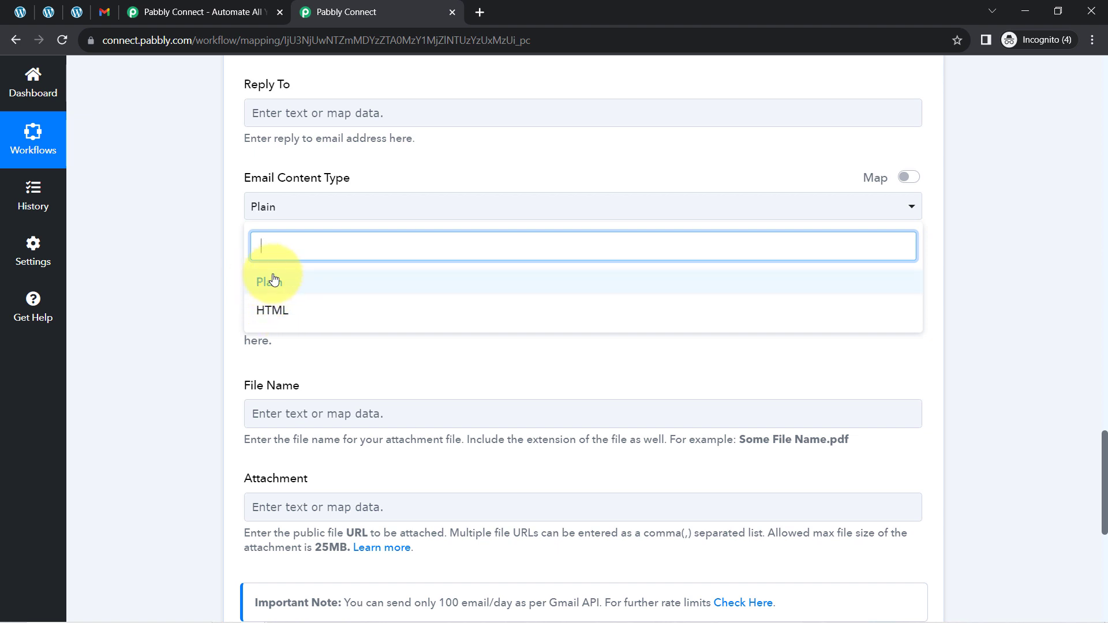
pyautogui.click(273, 310)
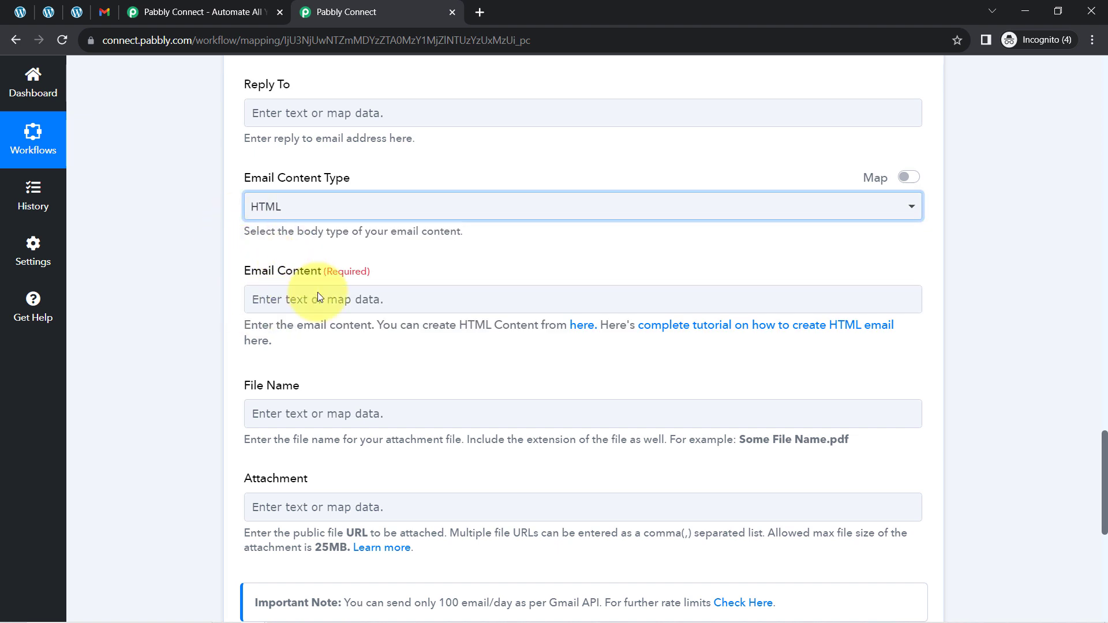
# Copy the message body, from "Hello Abc," through "Pabbly Team", from the Notepad draft into the Gmail action's Email Content.
pyautogui.moveTo(251, 272); pyautogui.dragTo(306, 276)
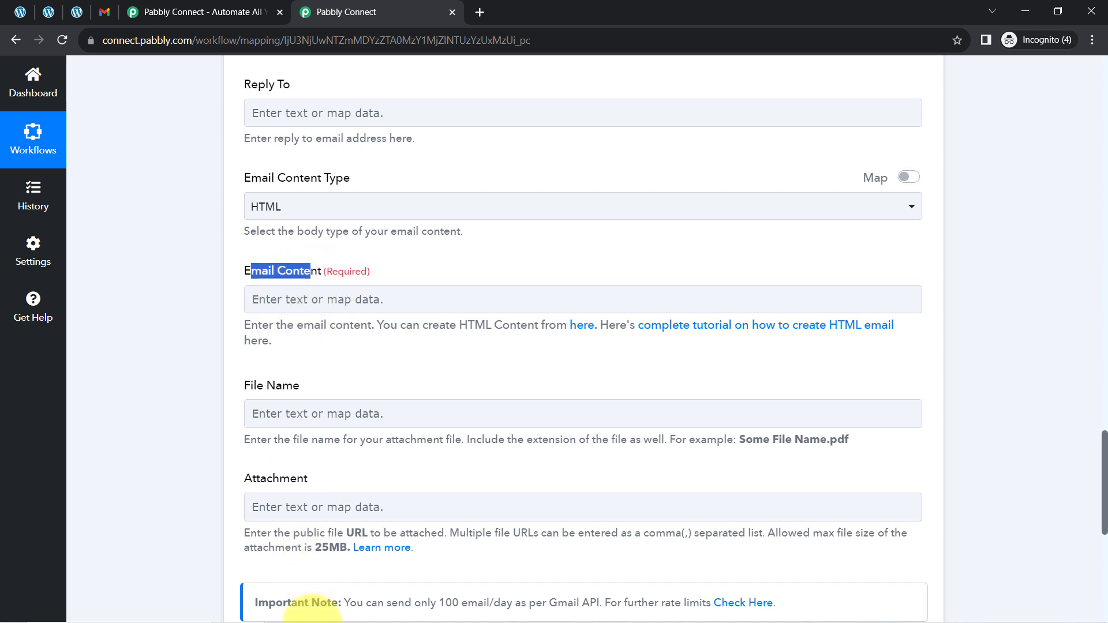
pyautogui.click(280, 617)
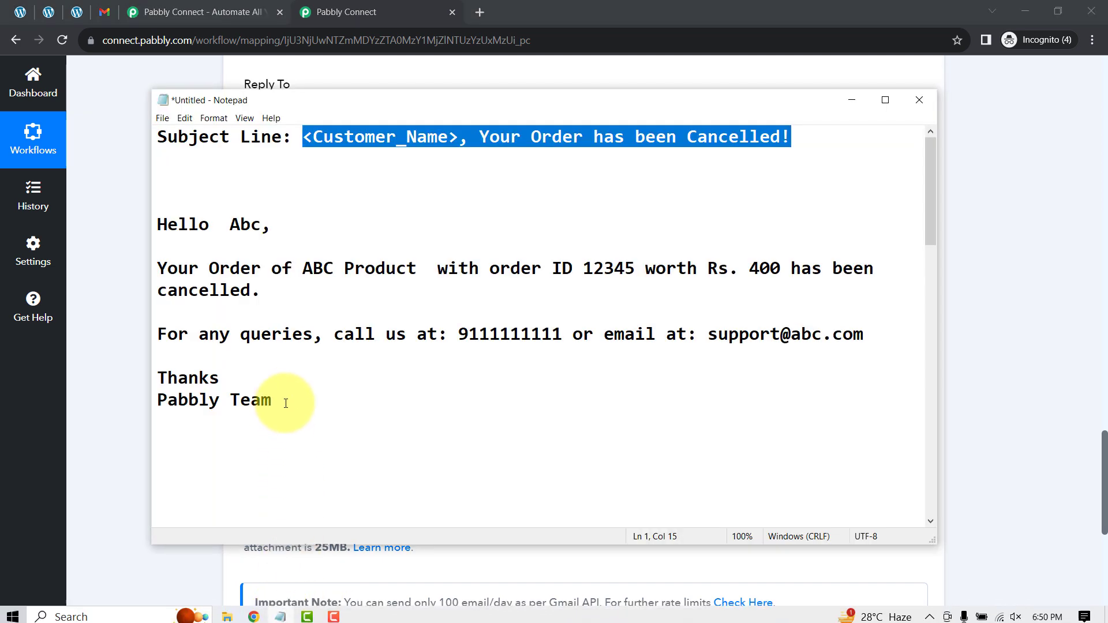
pyautogui.moveTo(286, 403); pyautogui.dragTo(152, 224)
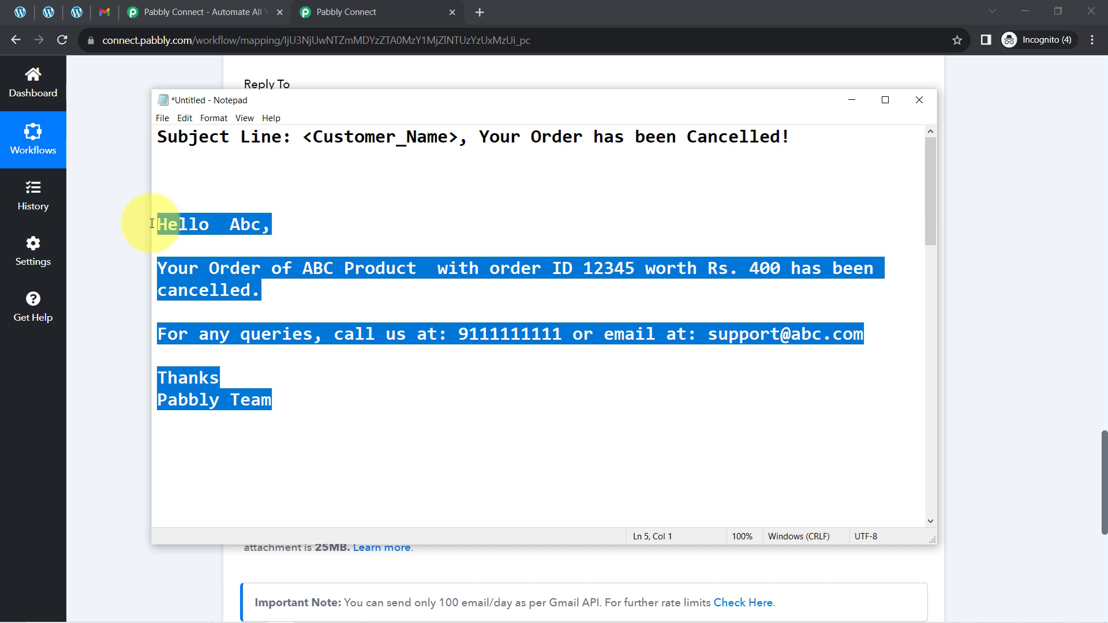
pyautogui.click(115, 251)
pyautogui.click(293, 291)
pyautogui.hotkey('ctrl', 'v')
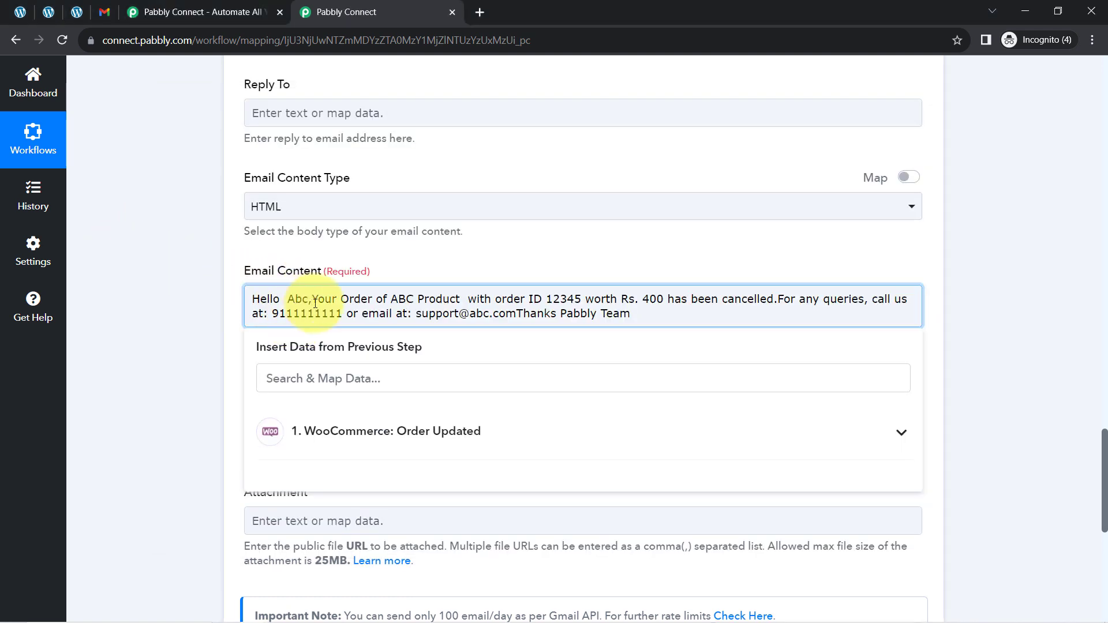
# Break the Email Content into separate paragraphs for greeting, order notice, contact line and sign-off, with "Thanks" and "Pabbly Team" on their own lines.
pyautogui.click(315, 303)
pyautogui.press('Return')
pyautogui.press('Return')
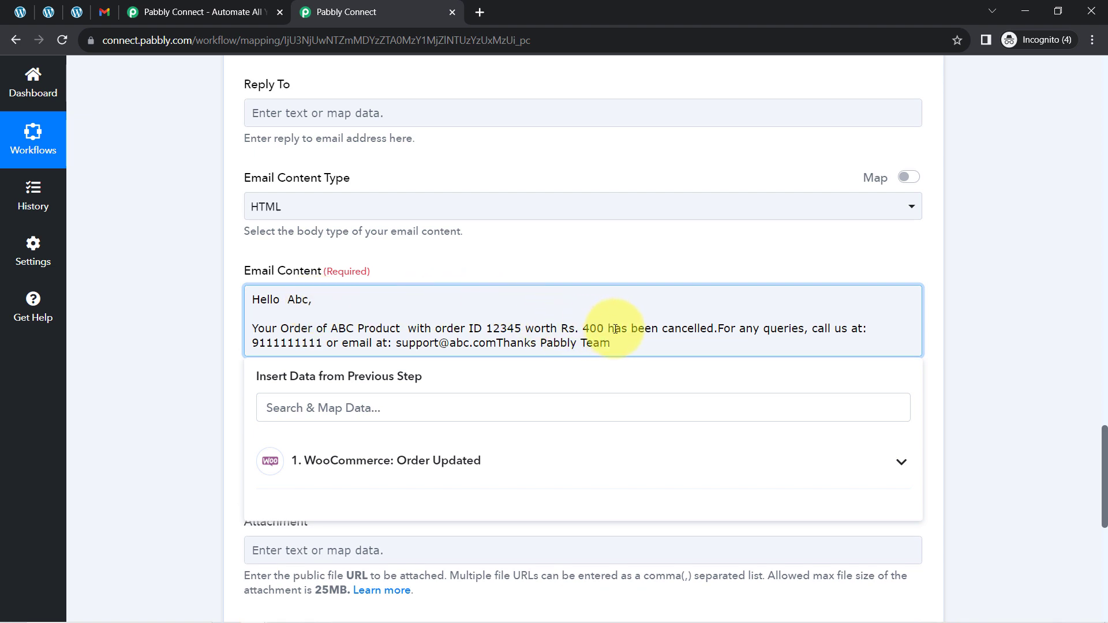
pyautogui.click(717, 329)
pyautogui.press('Return')
pyautogui.press('Return')
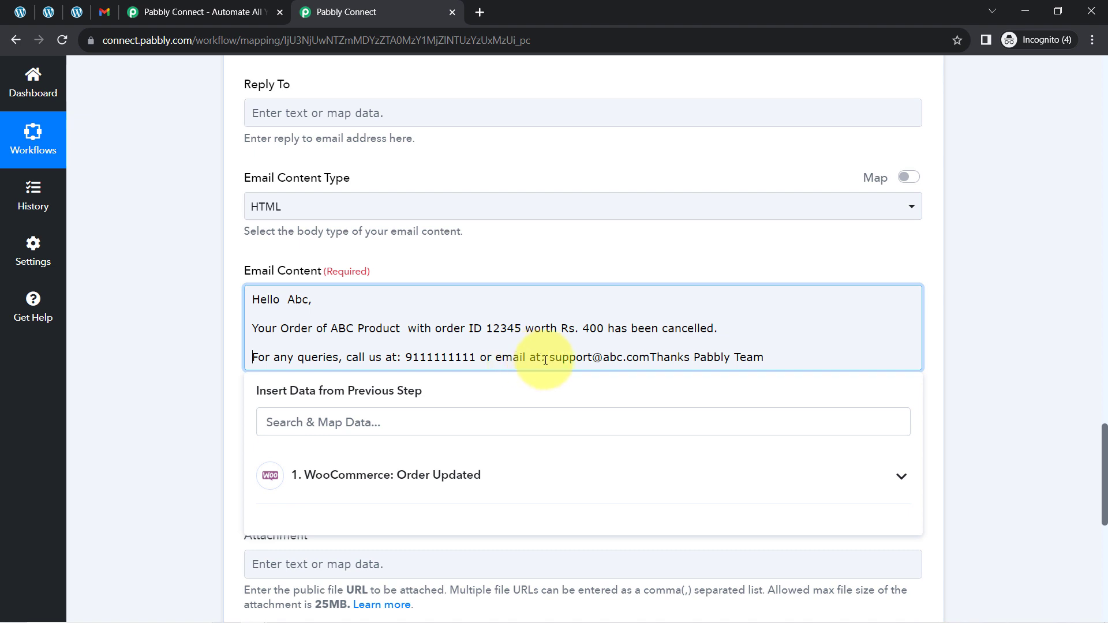
pyautogui.click(652, 358)
pyautogui.press('Return')
pyautogui.press('Return')
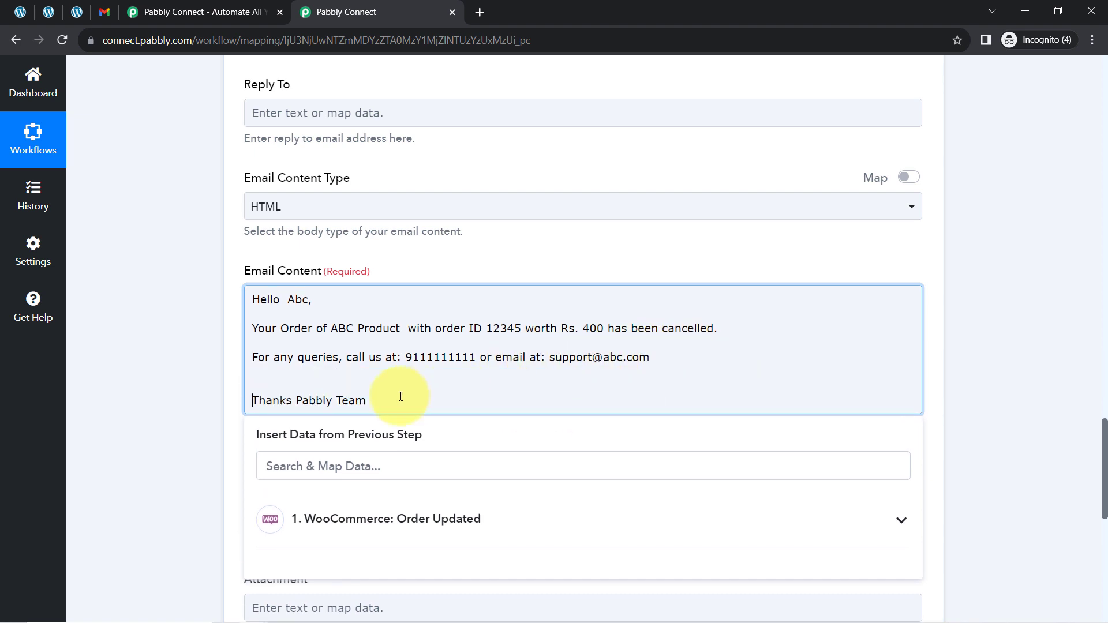
pyautogui.click(296, 401)
pyautogui.press('Return')
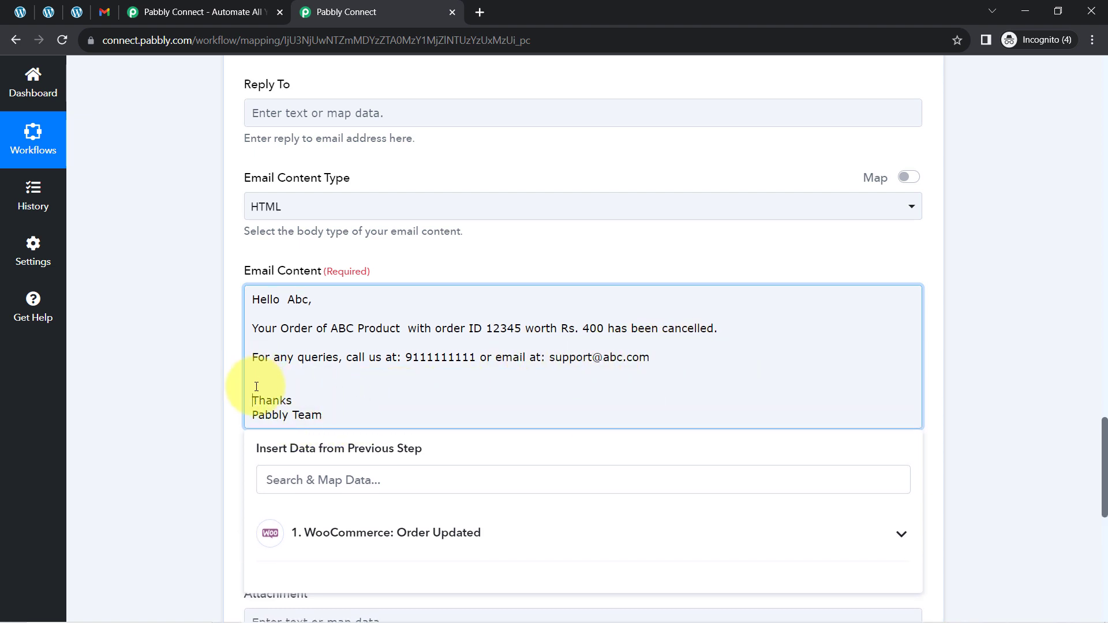
pyautogui.write('T')
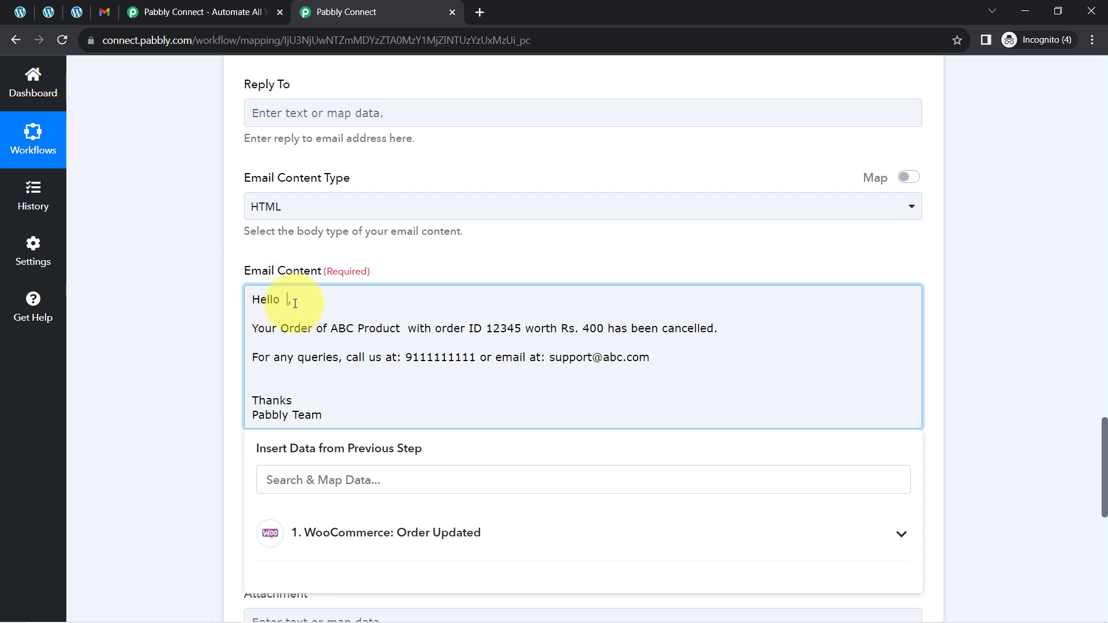
# Replace "Abc" in the Email Content greeting with the mapped Shipping First Name and Shipping Last Name from the WooCommerce data.
pyautogui.scroll(-3, 181, 325)
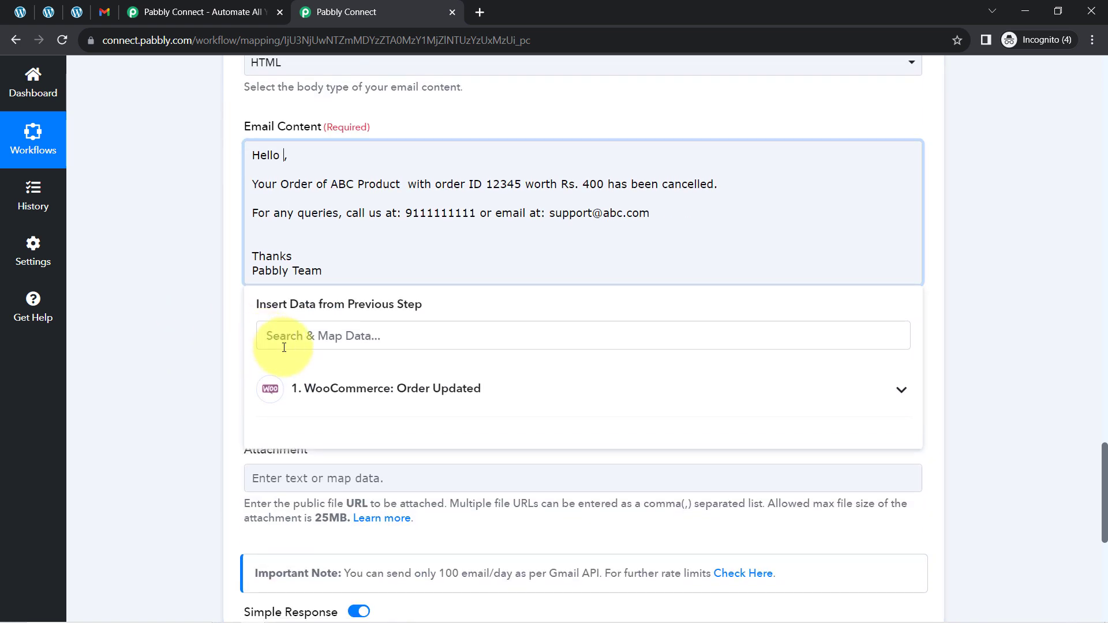
pyautogui.click(286, 342)
pyautogui.write('dem')
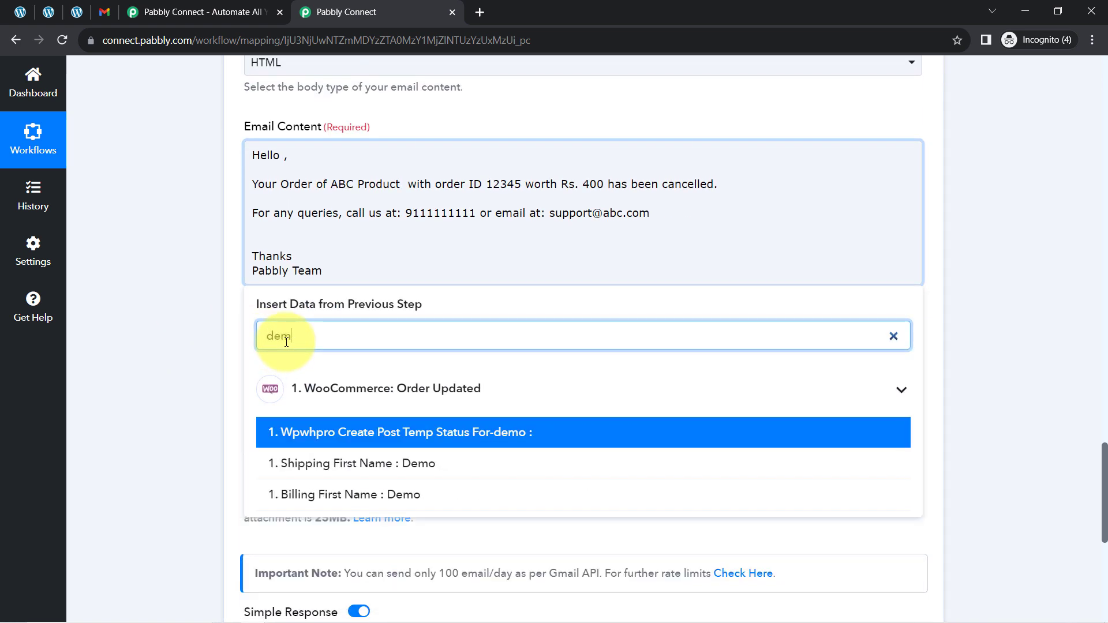
pyautogui.click(352, 466)
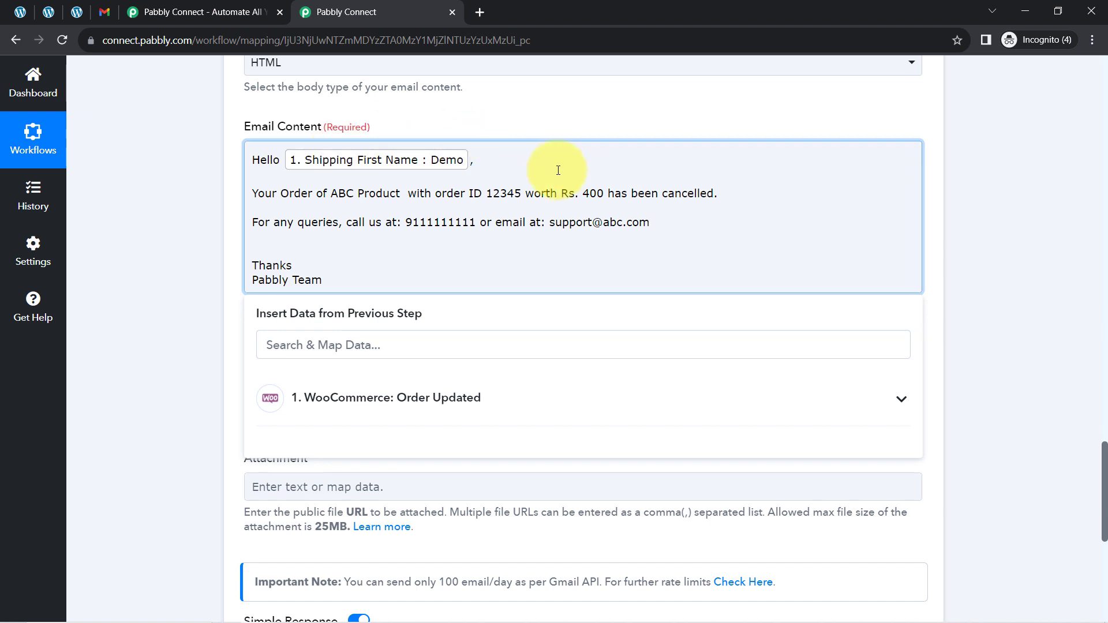
pyautogui.click(315, 351)
pyautogui.write('custo')
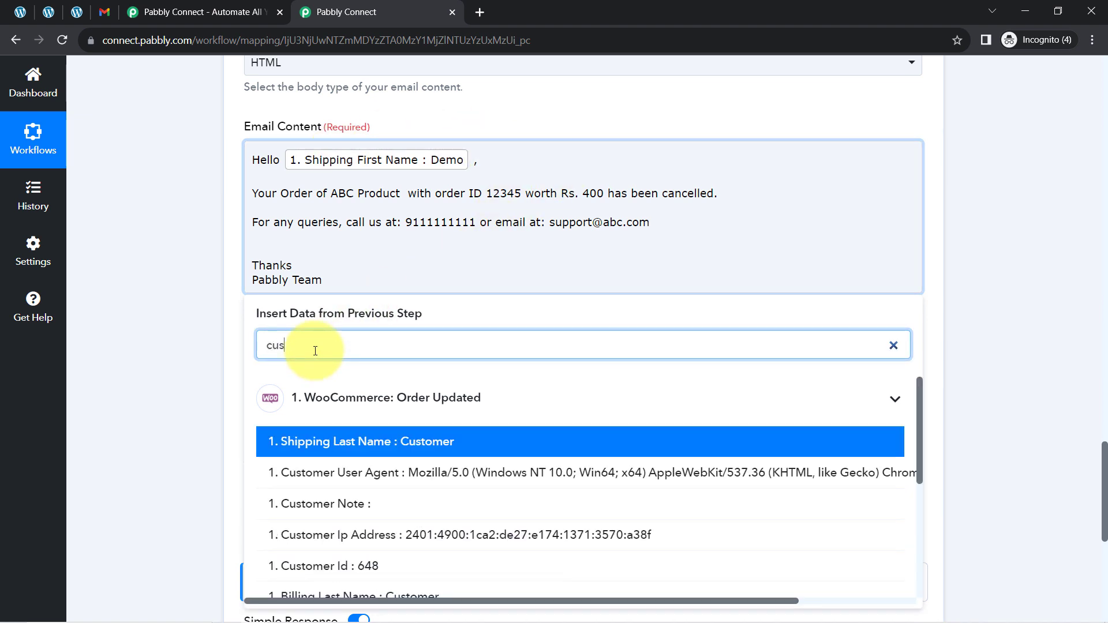
pyautogui.click(334, 445)
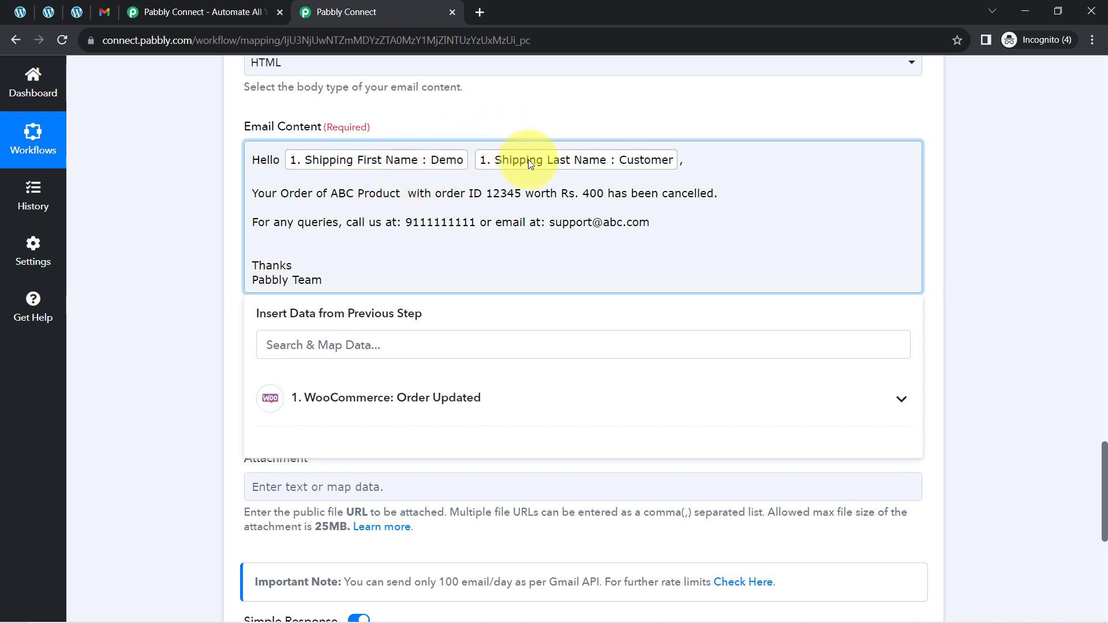
# Replace "ABC" before "Product" in the Email Content with the mapped Line Items 0 Name, searching the WooCommerce data for "line item".
pyautogui.moveTo(280, 193); pyautogui.dragTo(315, 193)
pyautogui.click(339, 192)
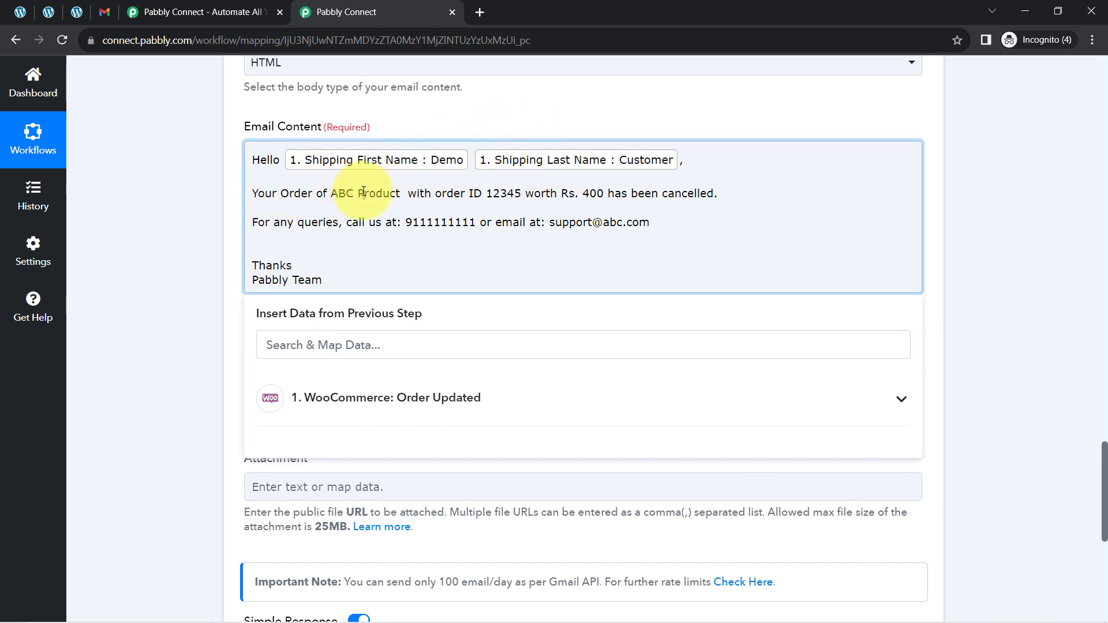
pyautogui.press('BackSpace')
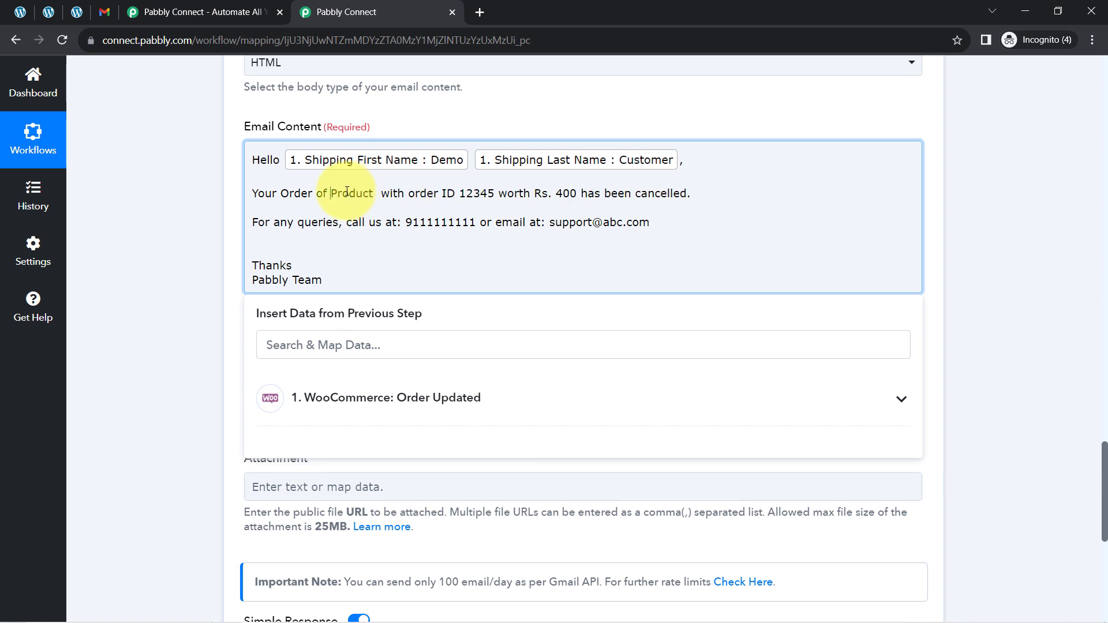
pyautogui.click(314, 413)
pyautogui.click(275, 340)
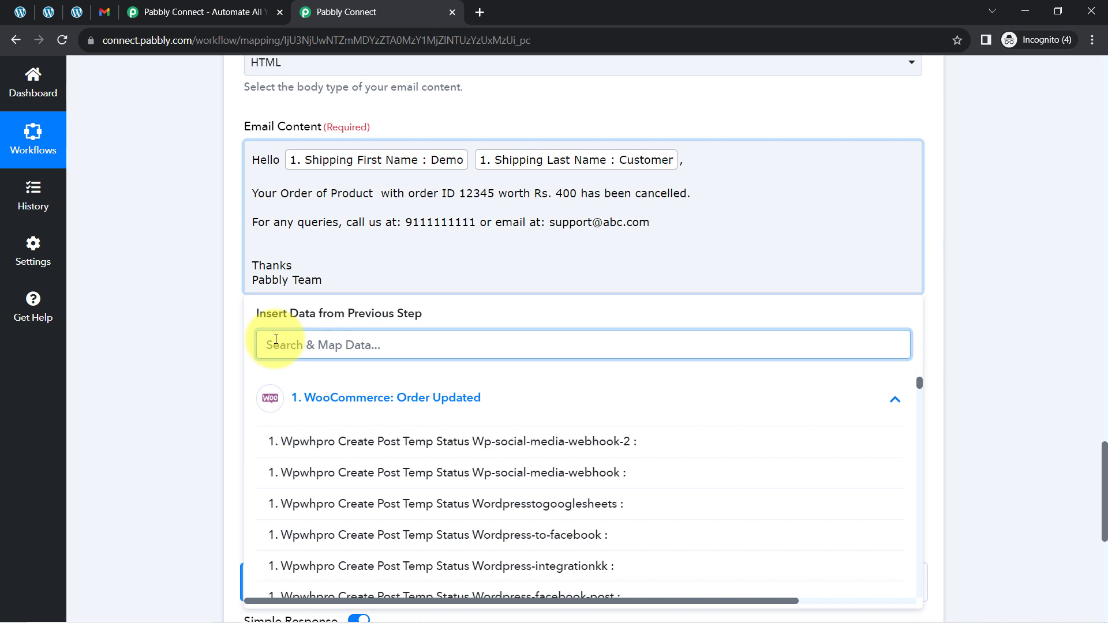
pyautogui.write('line item')
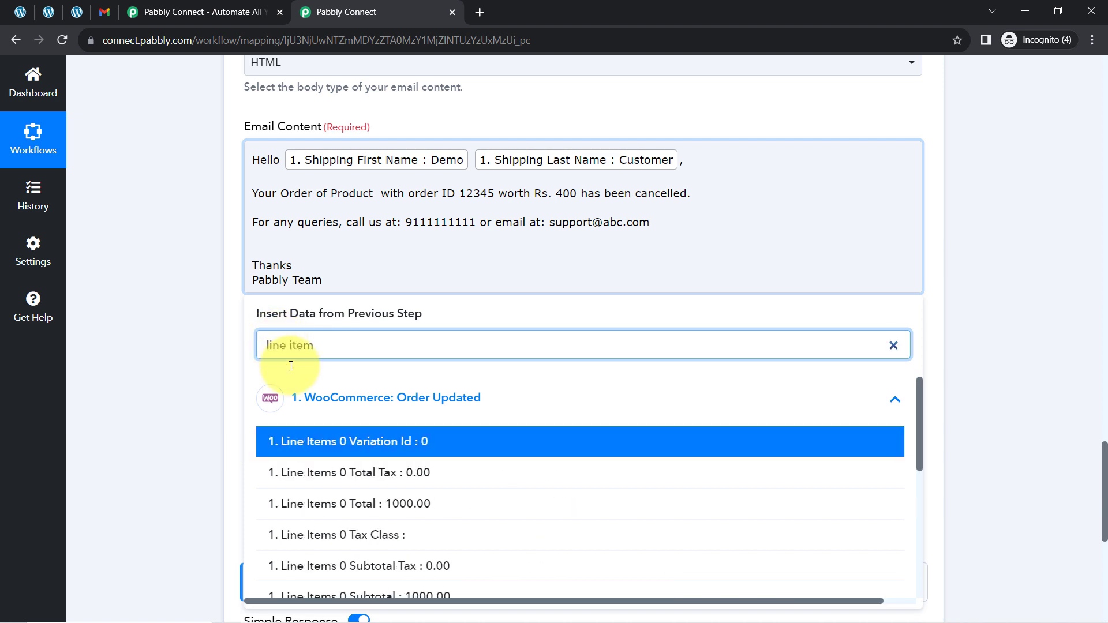
pyautogui.scroll(-3, 214, 364)
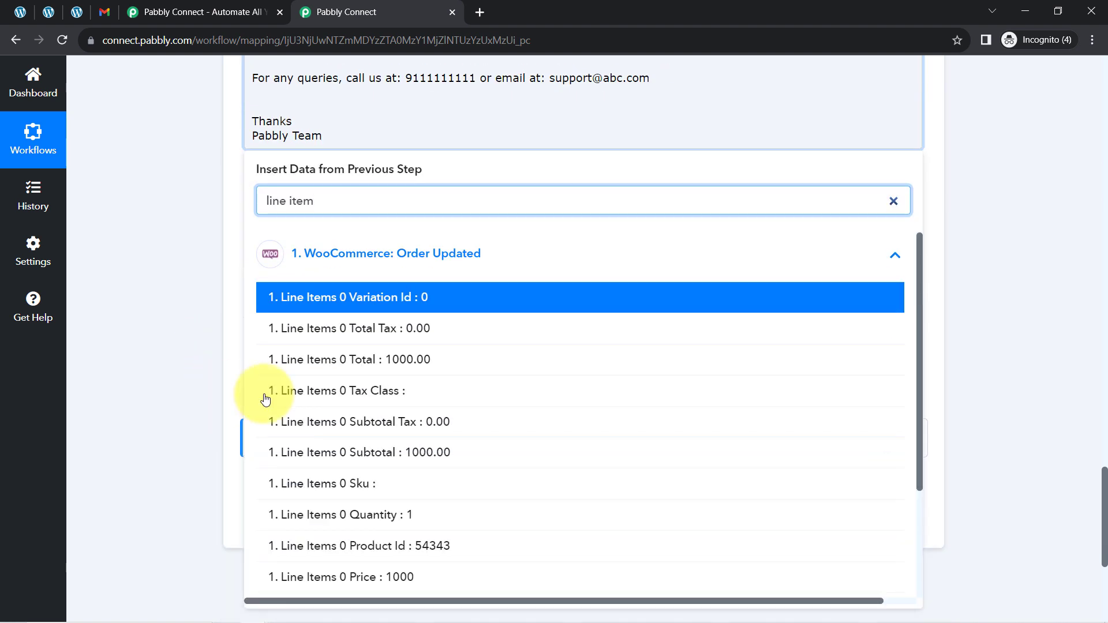
pyautogui.scroll(-3, 374, 416)
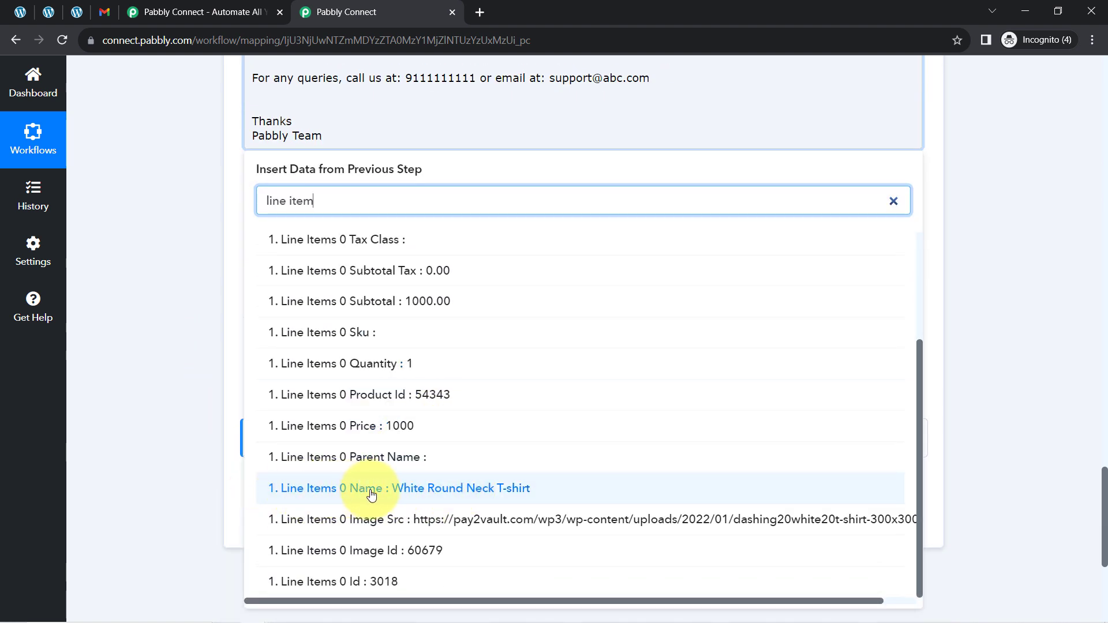
pyautogui.click(426, 488)
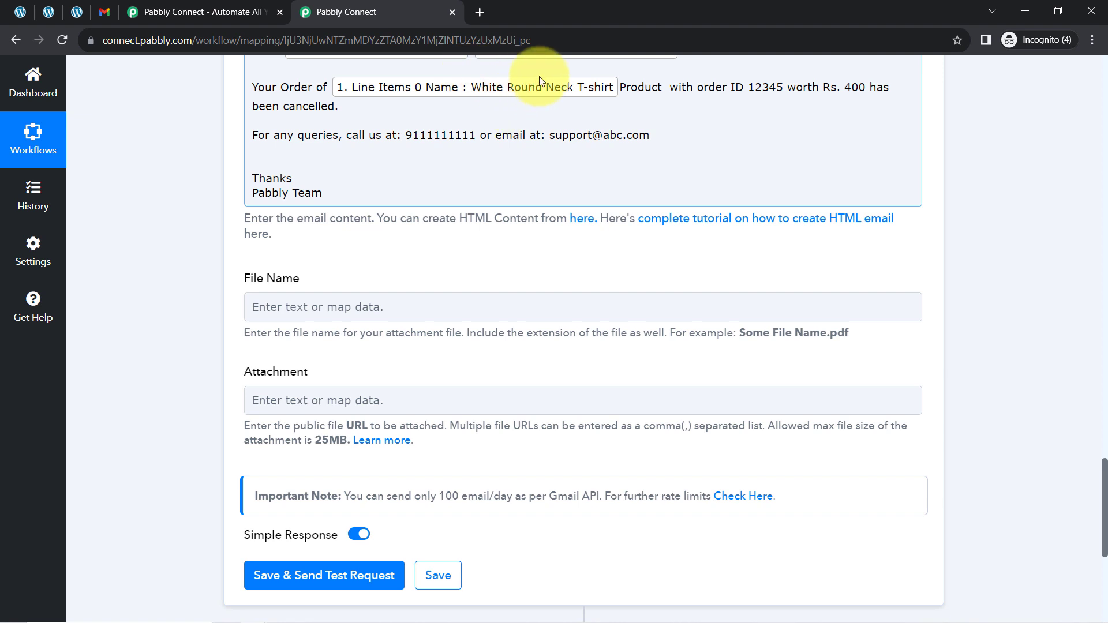
# Remove the word "Product" after the mapped Line Items 0 Name in the Email Content.
pyautogui.click(620, 88)
pyautogui.doubleClick(634, 88)
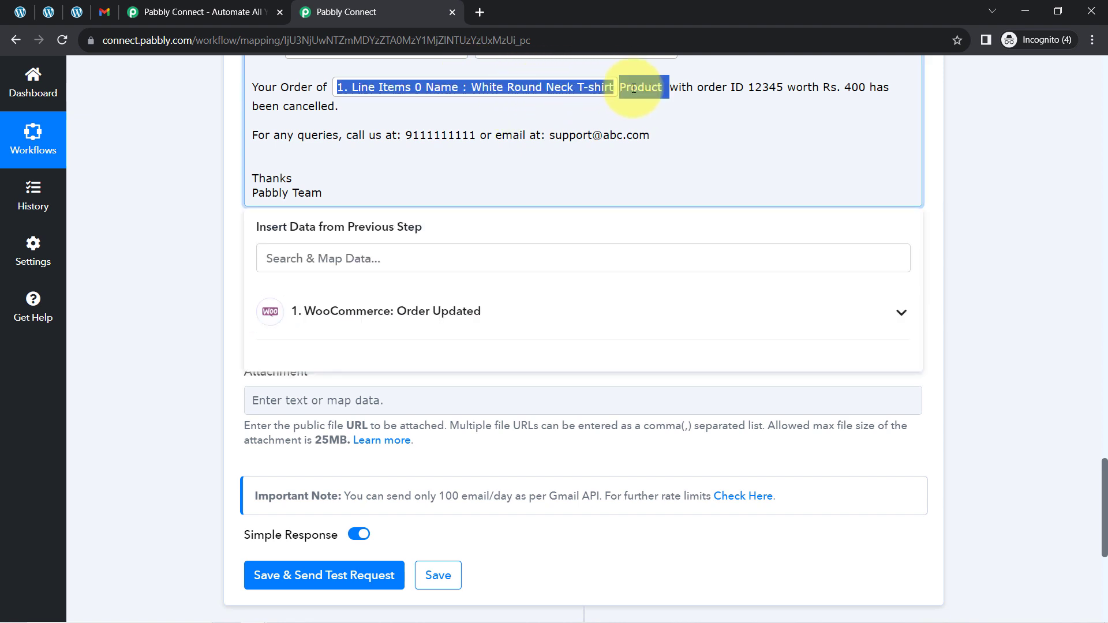
pyautogui.click(645, 90)
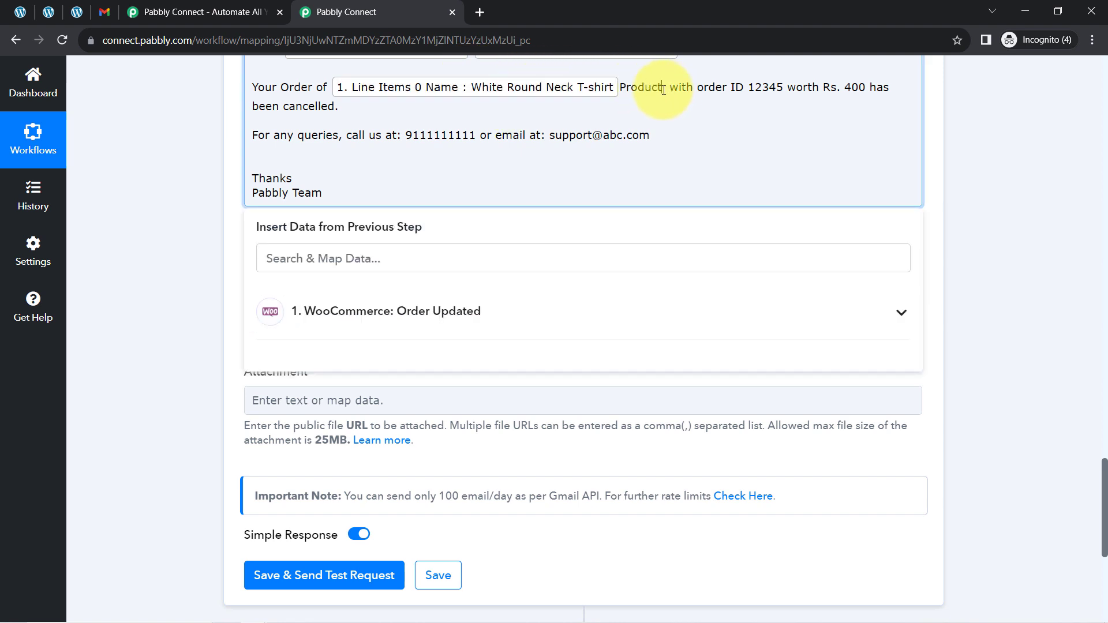
pyautogui.press('BackSpace')
pyautogui.press('BackSpace')
pyautogui.press('BackSpace')
pyautogui.press('BackSpace')
pyautogui.press('BackSpace')
pyautogui.press('BackSpace')
pyautogui.press('BackSpace')
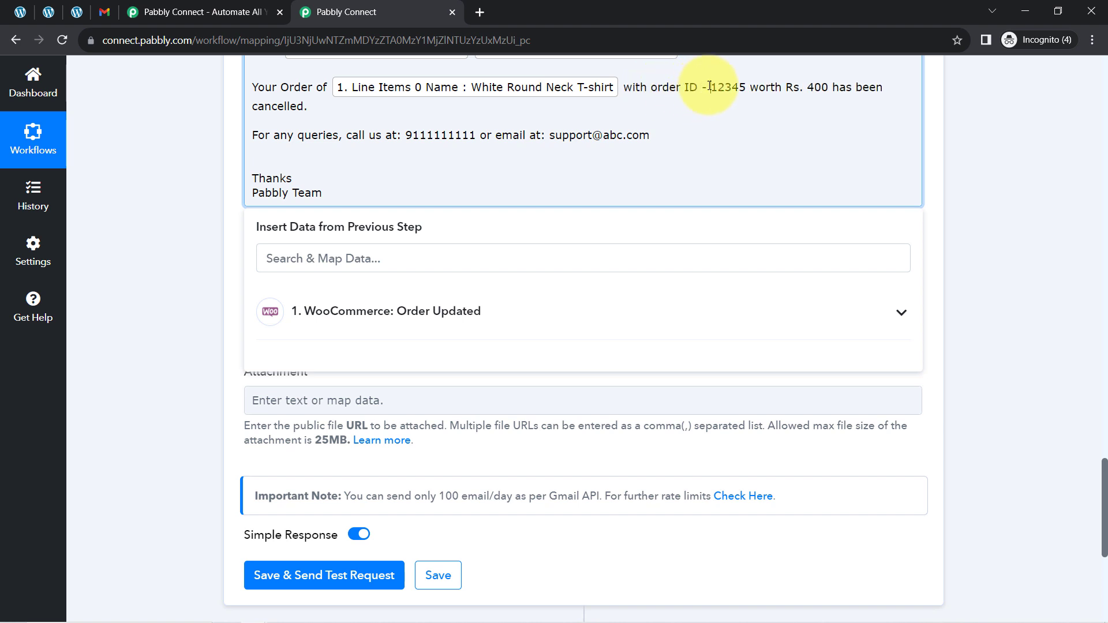
# Replace the placeholder order number after "order ID -" in the Email Content with the mapped WooCommerce Id, searching the data for "id".
pyautogui.press('BackSpace')
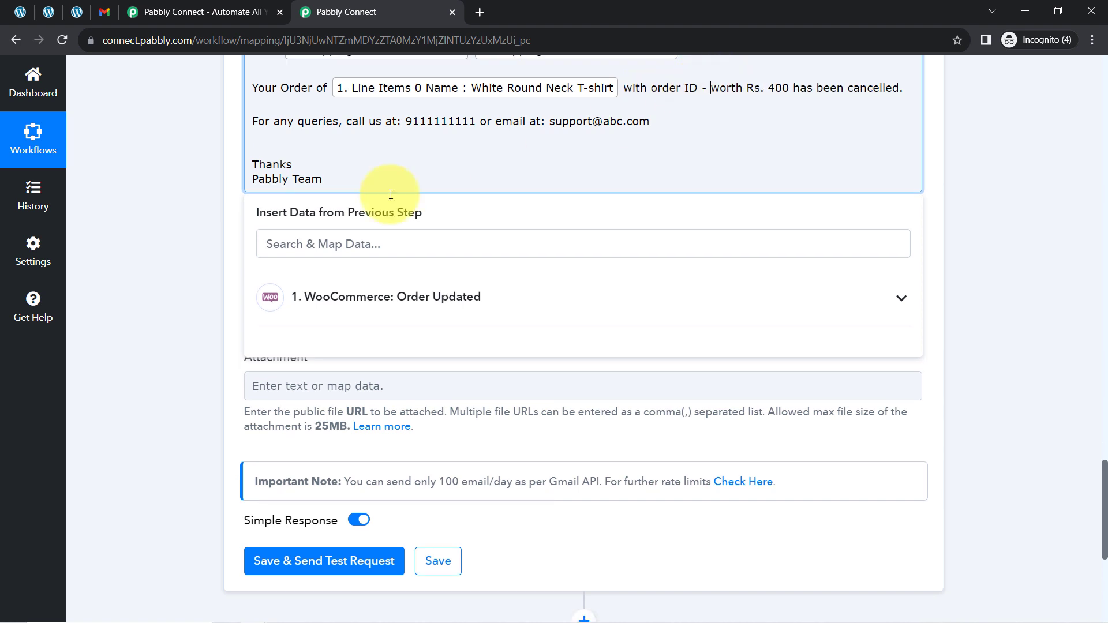
pyautogui.click(314, 244)
pyautogui.write('id')
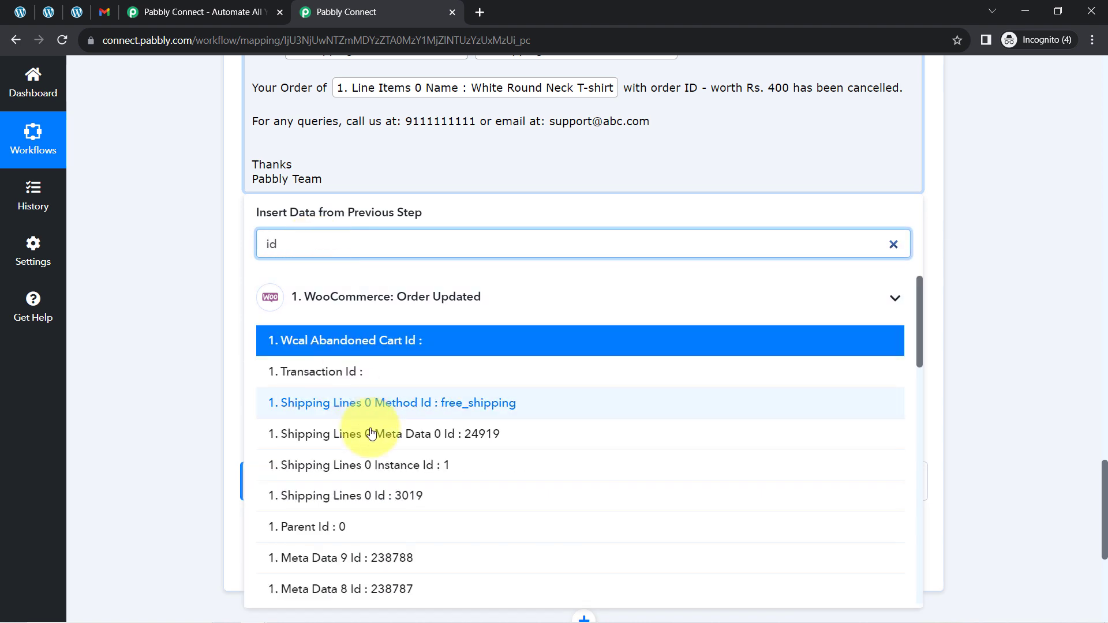
pyautogui.scroll(-5, 375, 444)
pyautogui.scroll(2, 388, 465)
pyautogui.scroll(-4, 388, 465)
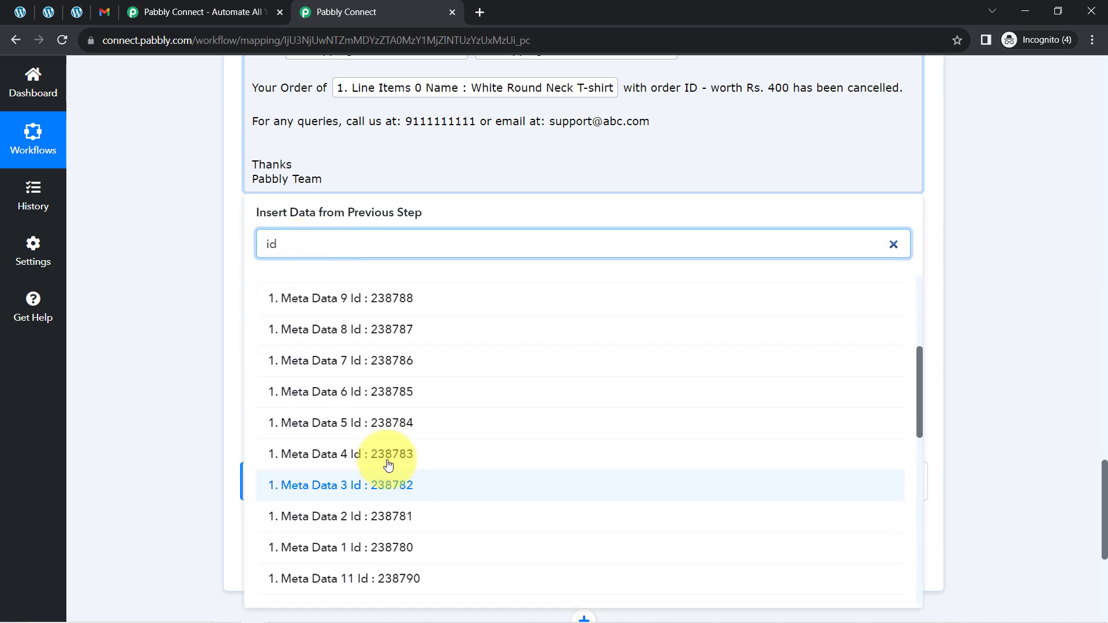
pyautogui.scroll(-1, 388, 465)
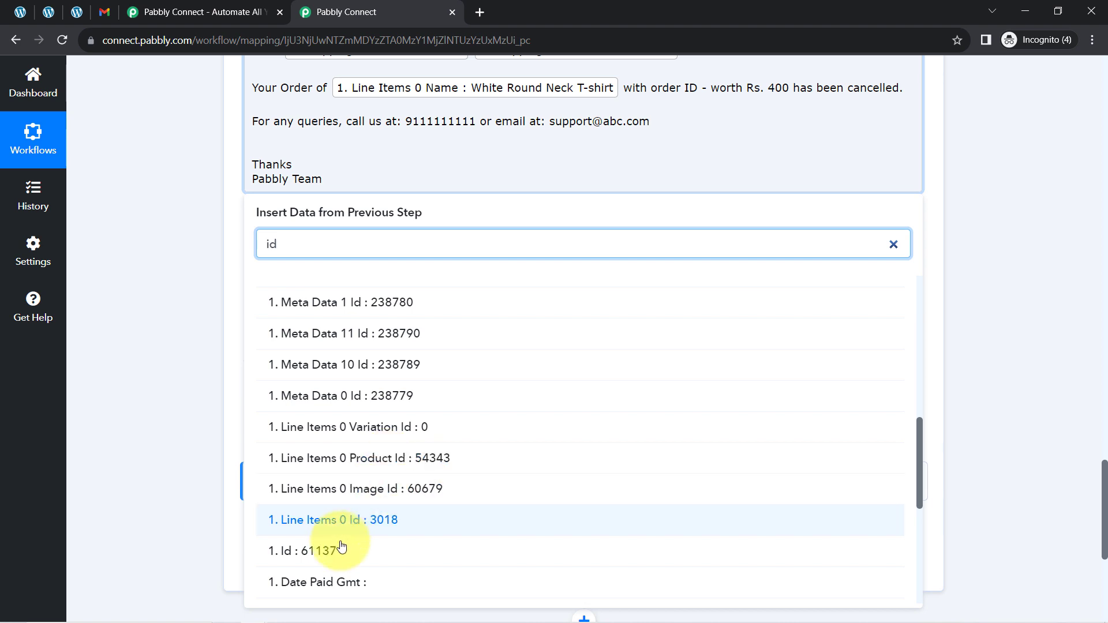
pyautogui.click(324, 555)
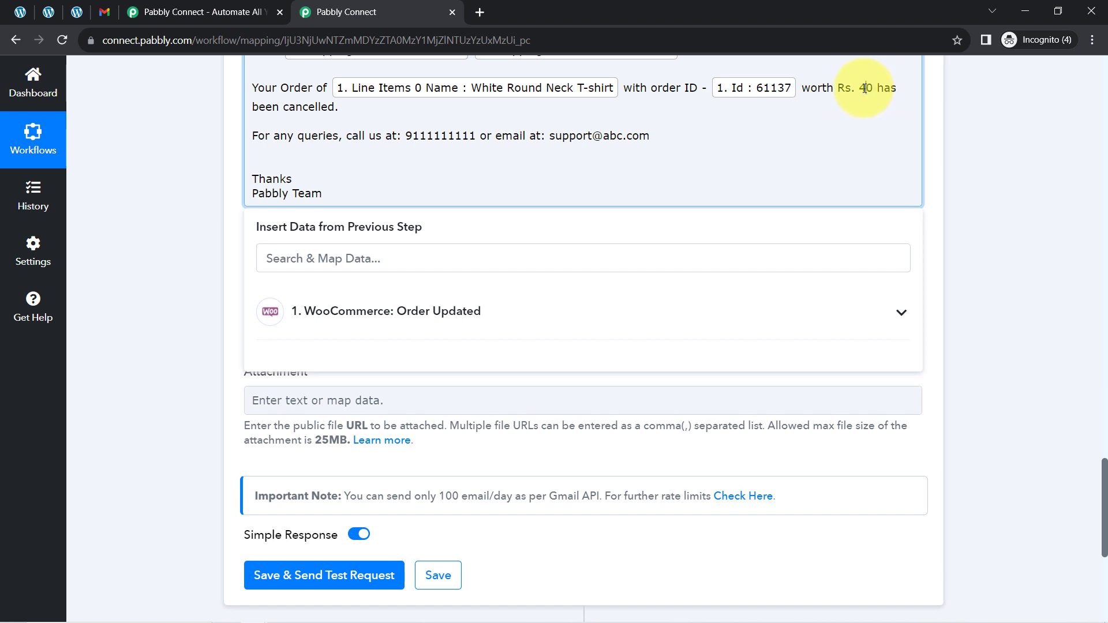
# Replace the amount 400 after "Rs." in the Email Content with the mapped Line Items 0 Price, searching the WooCommerce data for "pric".
pyautogui.click(356, 269)
pyautogui.write('pric')
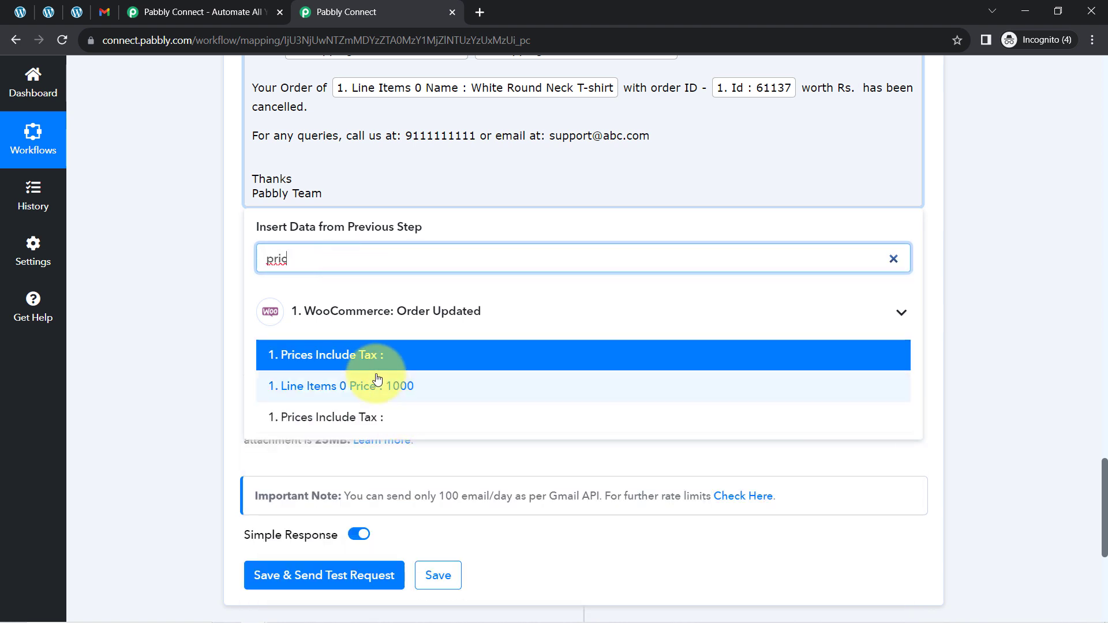
pyautogui.click(462, 386)
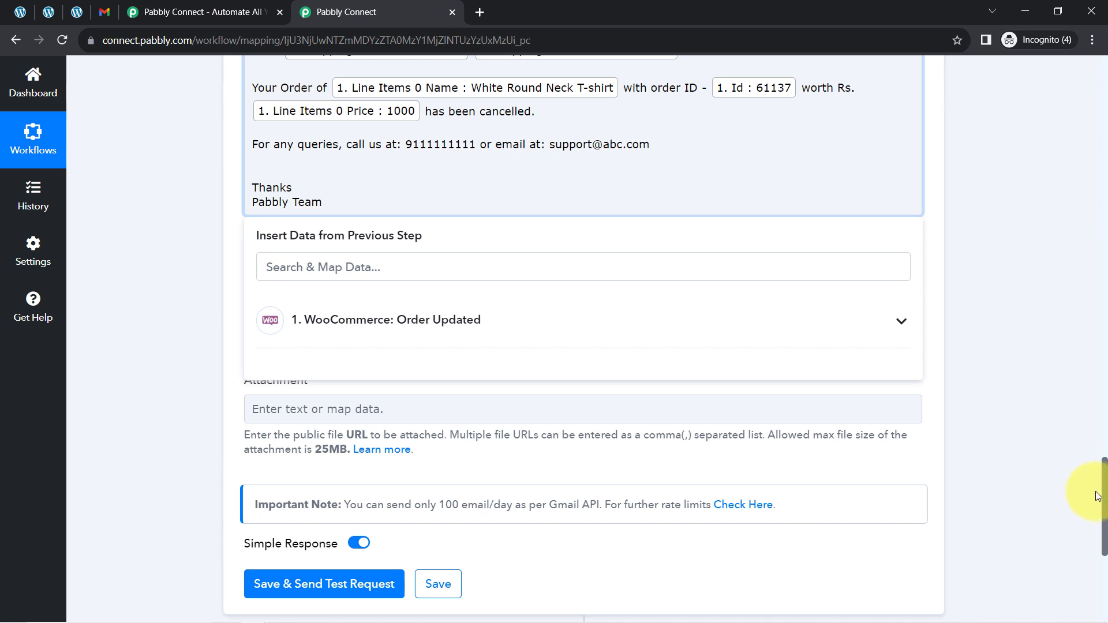
# Delete the extra blank line above "Thanks" in the Email Content.
pyautogui.scroll(3, 1105, 502)
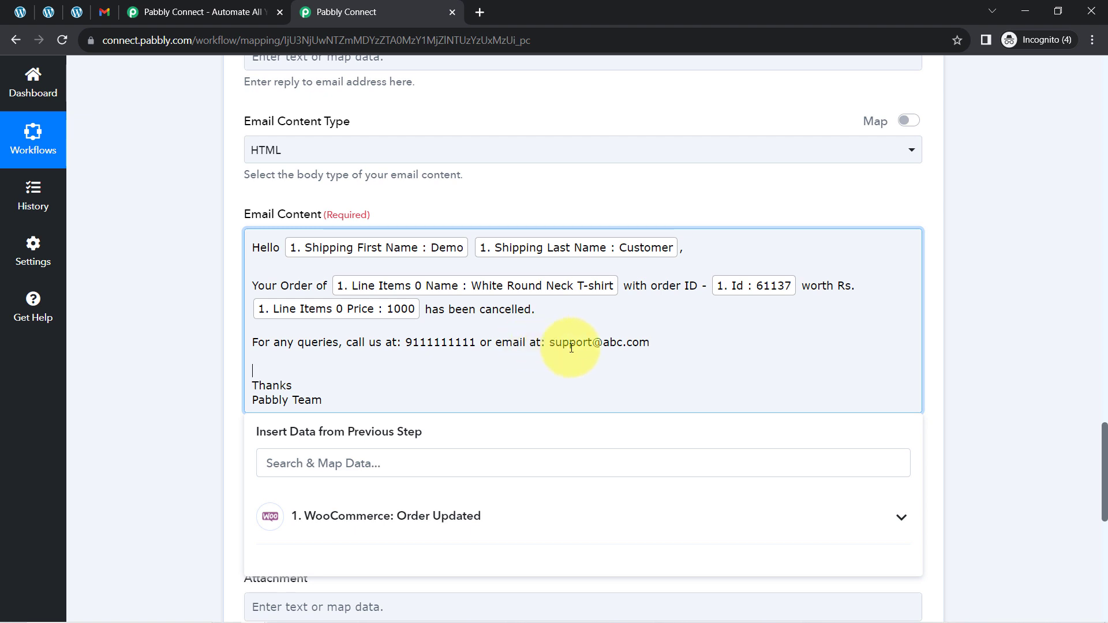
pyautogui.click(312, 368)
pyautogui.press('Delete')
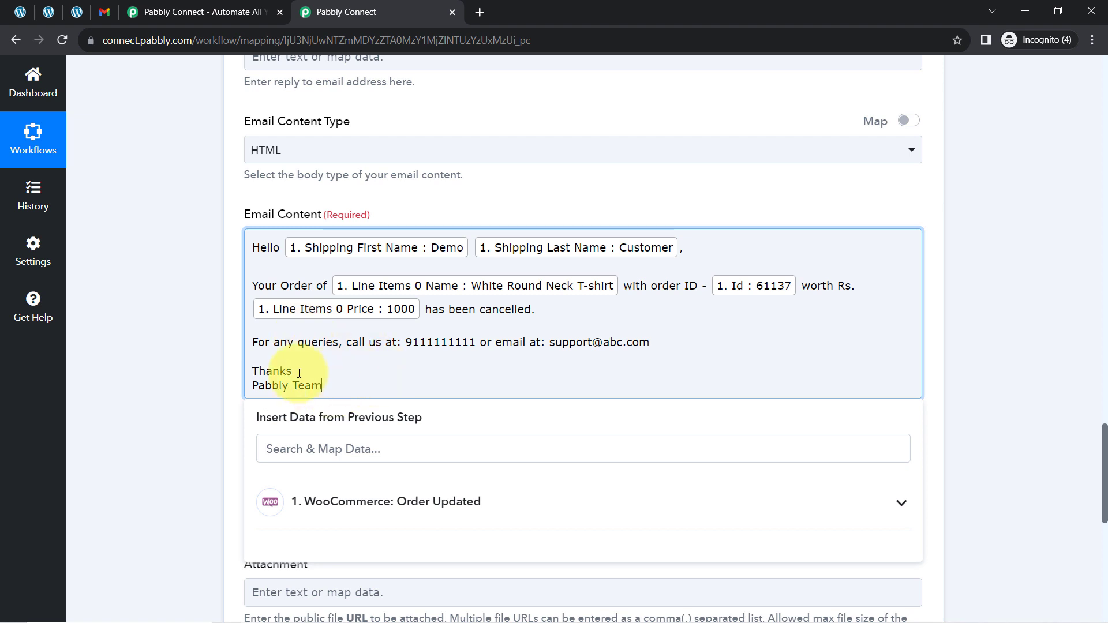
# Copy the whole Email Content into the visual editor of the online HTML editor linked below the Email Content field.
pyautogui.hotkey('ctrl', 'a')
pyautogui.hotkey('ctrl', 'c')
pyautogui.click(666, 462)
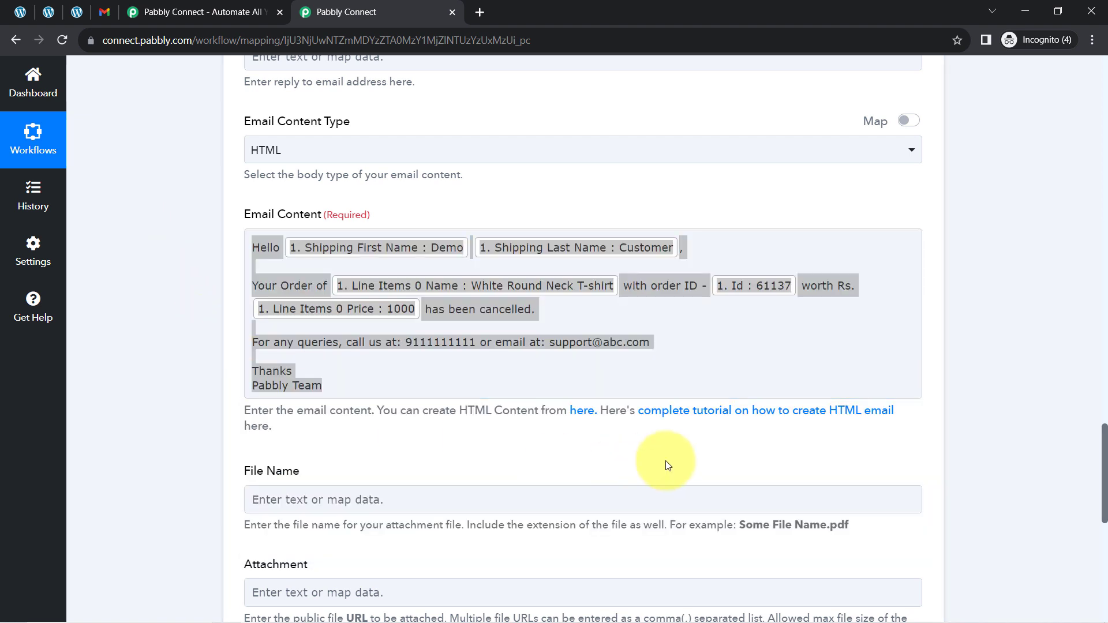
pyautogui.click(584, 411)
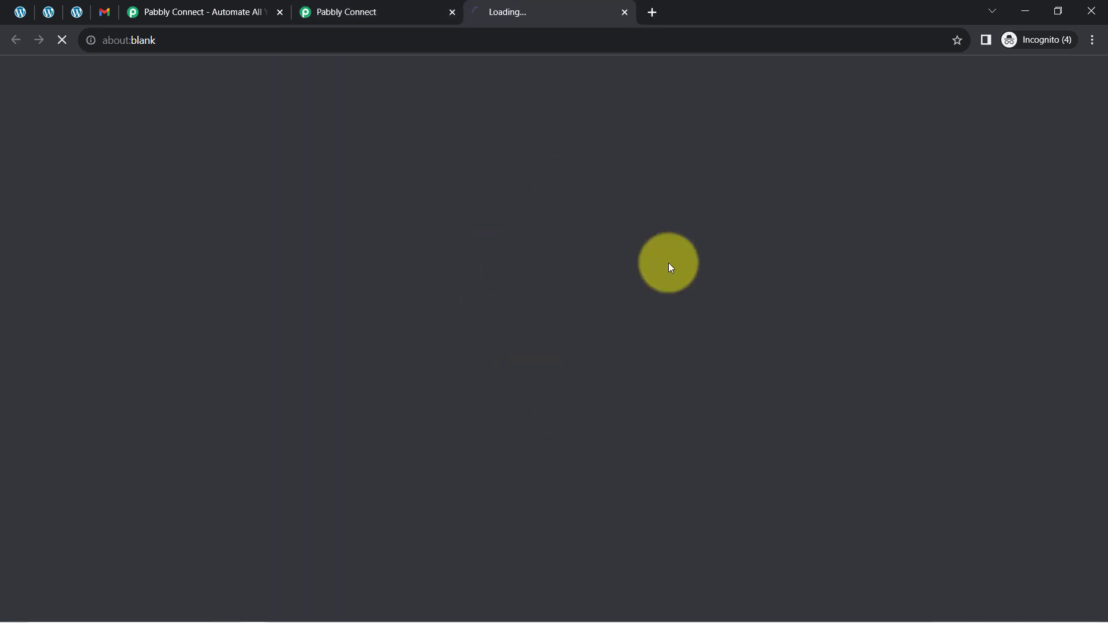
pyautogui.click(333, 3)
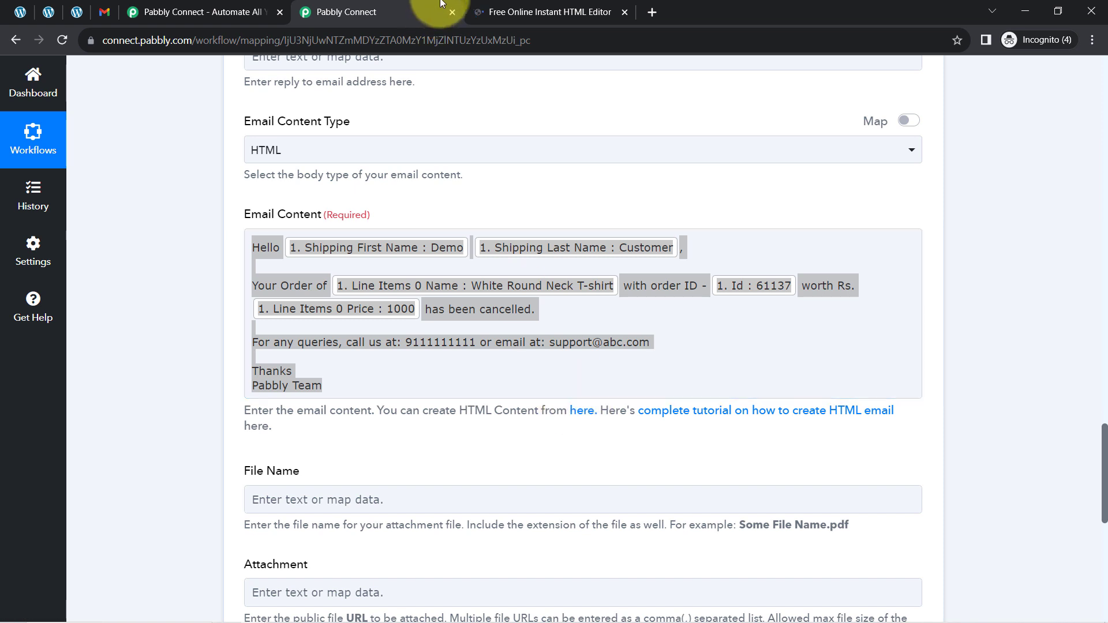
pyautogui.click(533, 6)
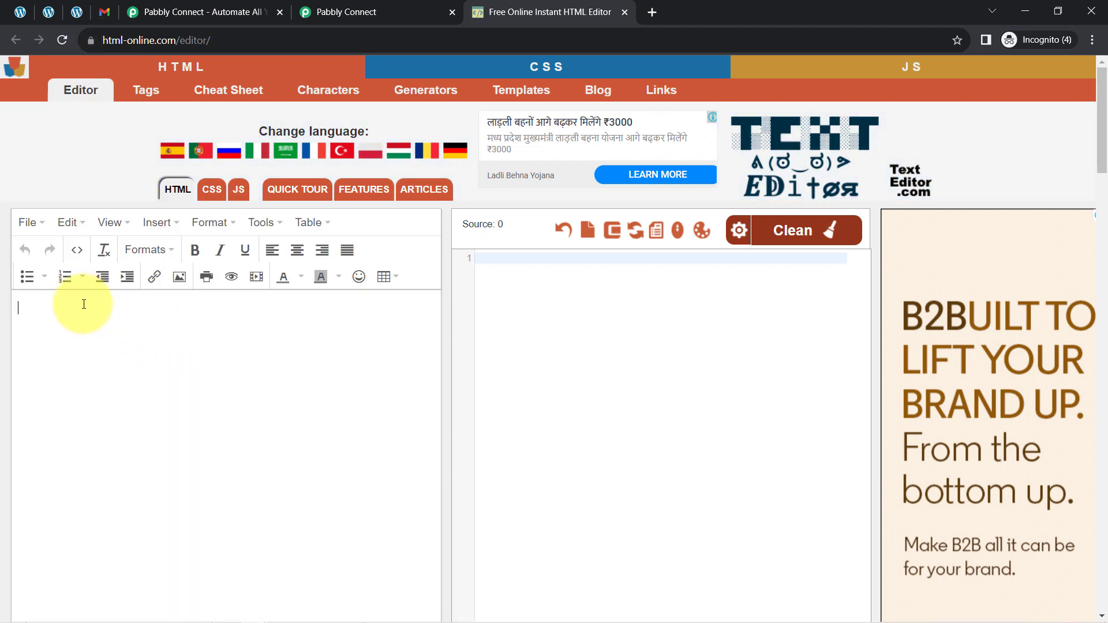
pyautogui.hotkey('ctrl', 'v')
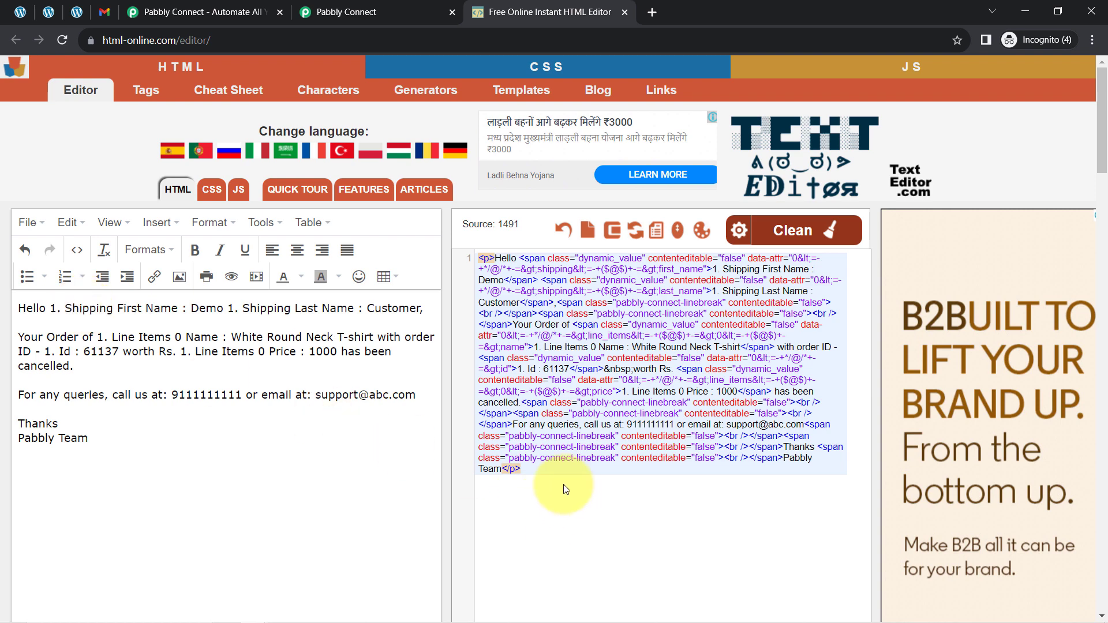
# Copy the generated HTML source from the online editor and replace the entire Email Content in Pabbly Connect with it.
pyautogui.moveTo(569, 489); pyautogui.dragTo(427, 238)
pyautogui.hotkey('ctrl', 'c')
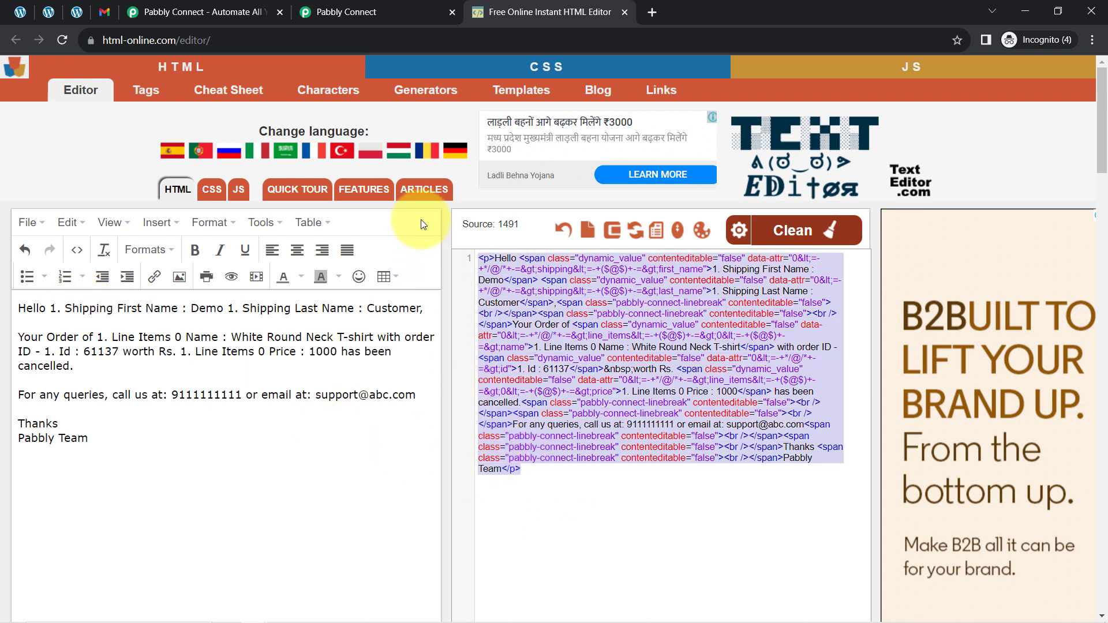
pyautogui.hotkey('ctrl', 'shift', 'Tab')
pyautogui.moveTo(321, 385); pyautogui.dragTo(236, 243)
pyautogui.hotkey('ctrl', 'v')
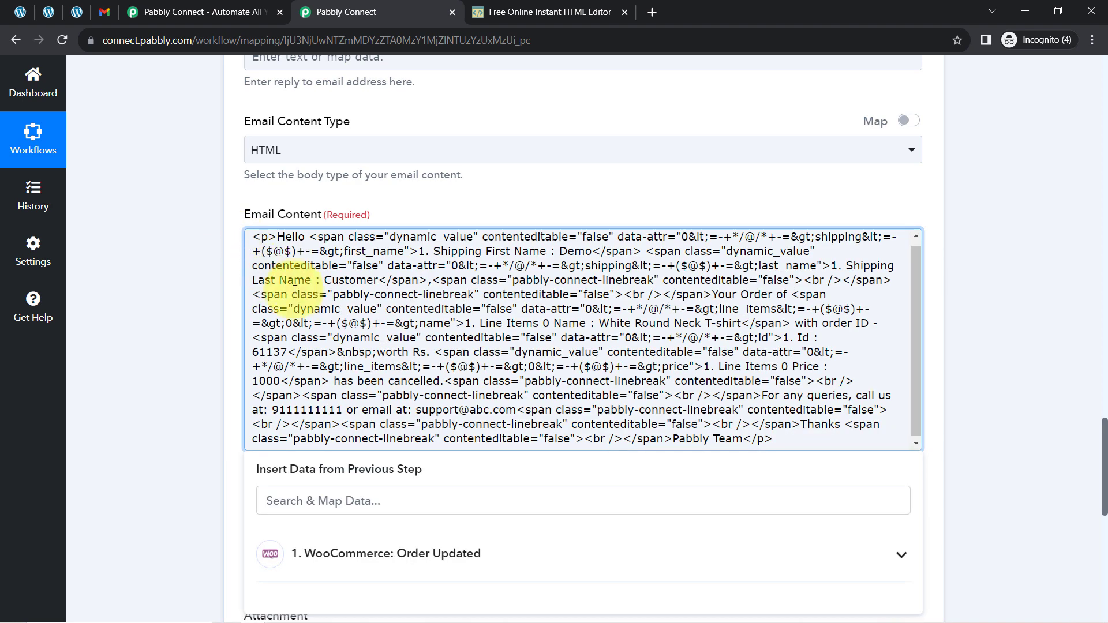
pyautogui.click(181, 339)
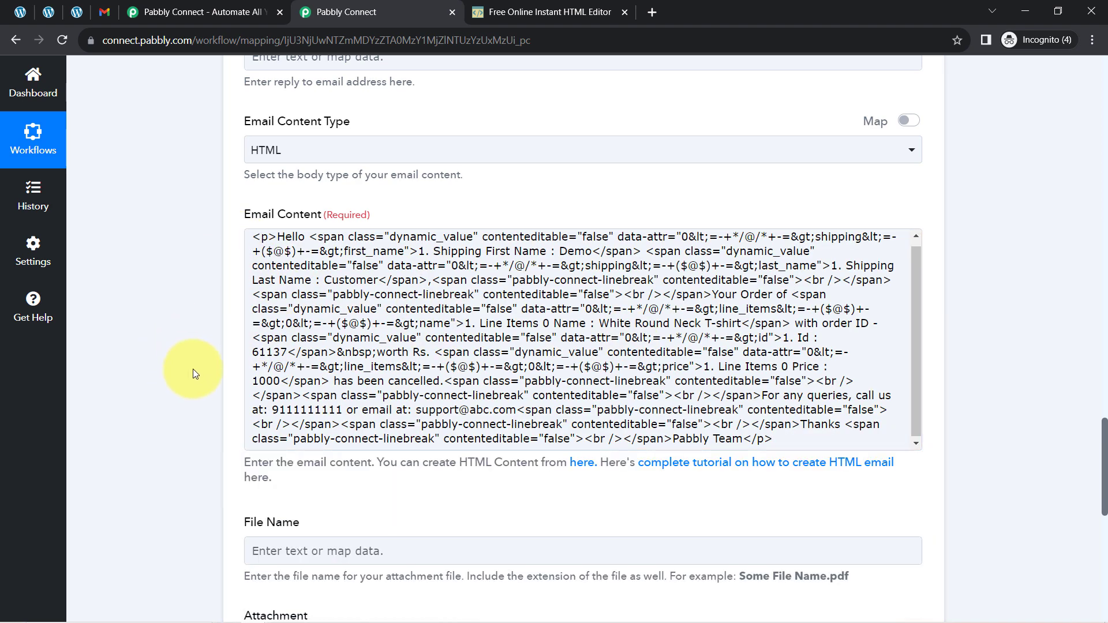
# Save the Gmail action and send a test request.
pyautogui.scroll(-5, 193, 369)
pyautogui.scroll(-1, 192, 383)
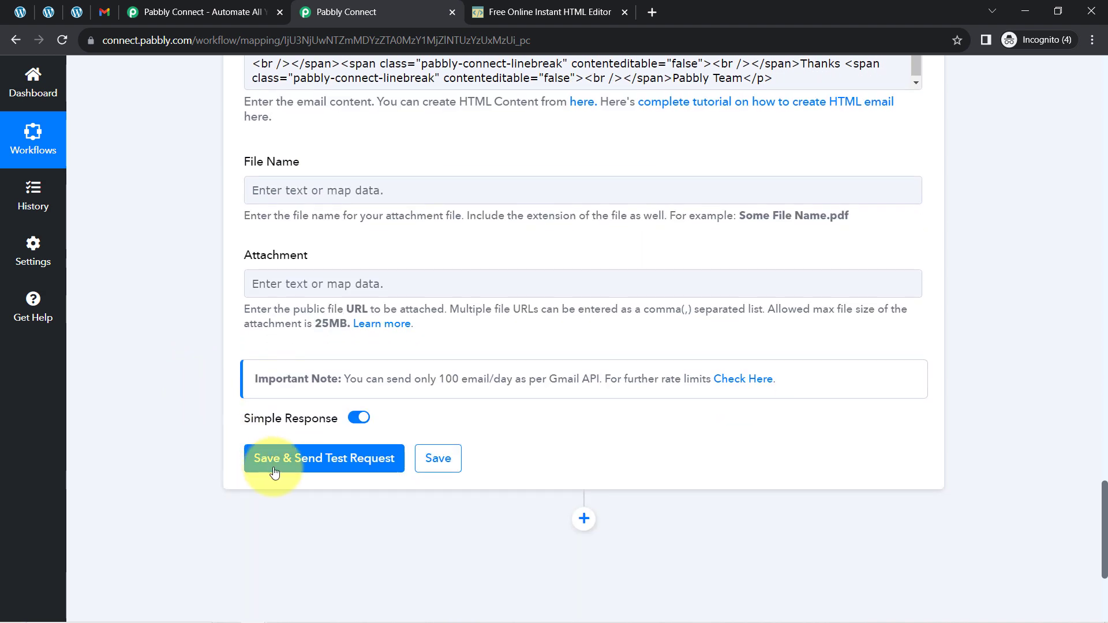
pyautogui.click(296, 457)
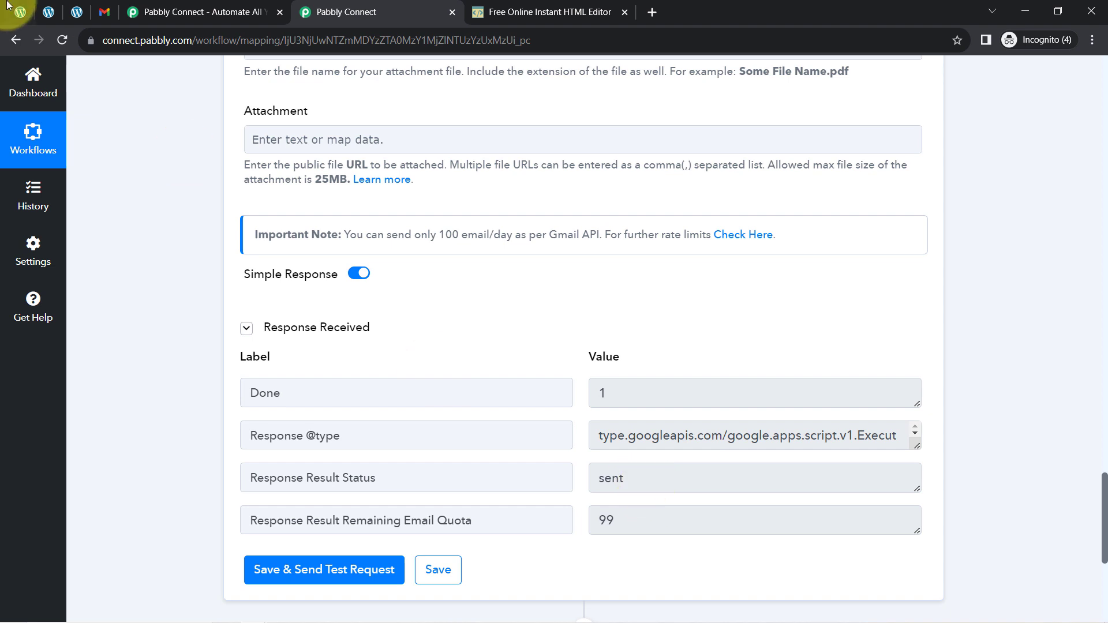
# Refresh the Gmail inbox, open the order cancellation email and check its mapped order details and line breaks.
pyautogui.click(104, 8)
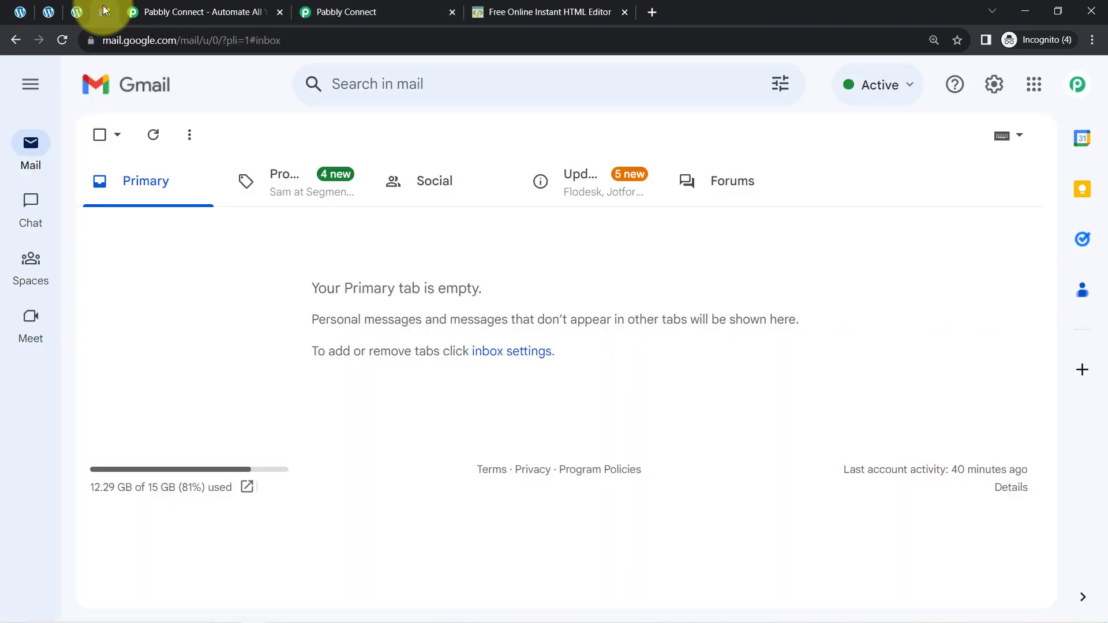
pyautogui.click(152, 139)
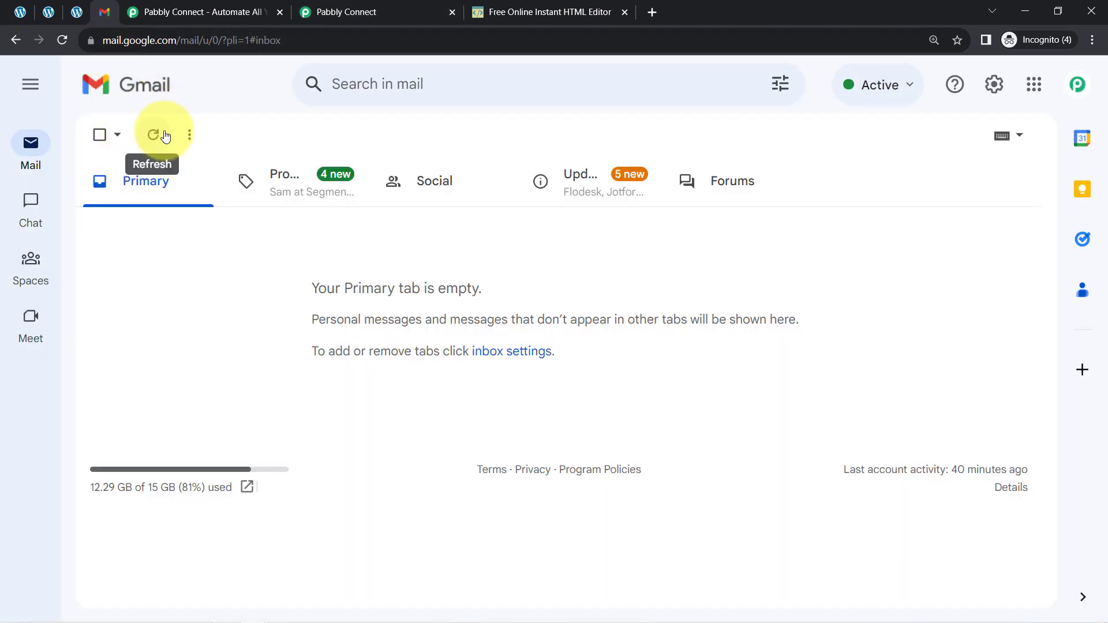
pyautogui.click(165, 135)
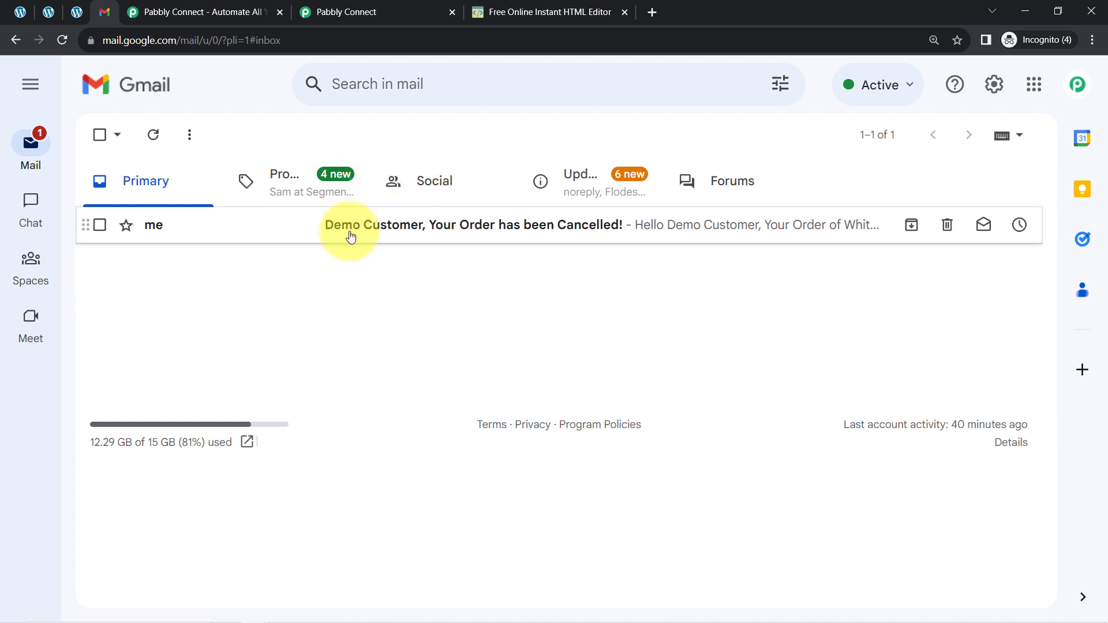
pyautogui.click(457, 236)
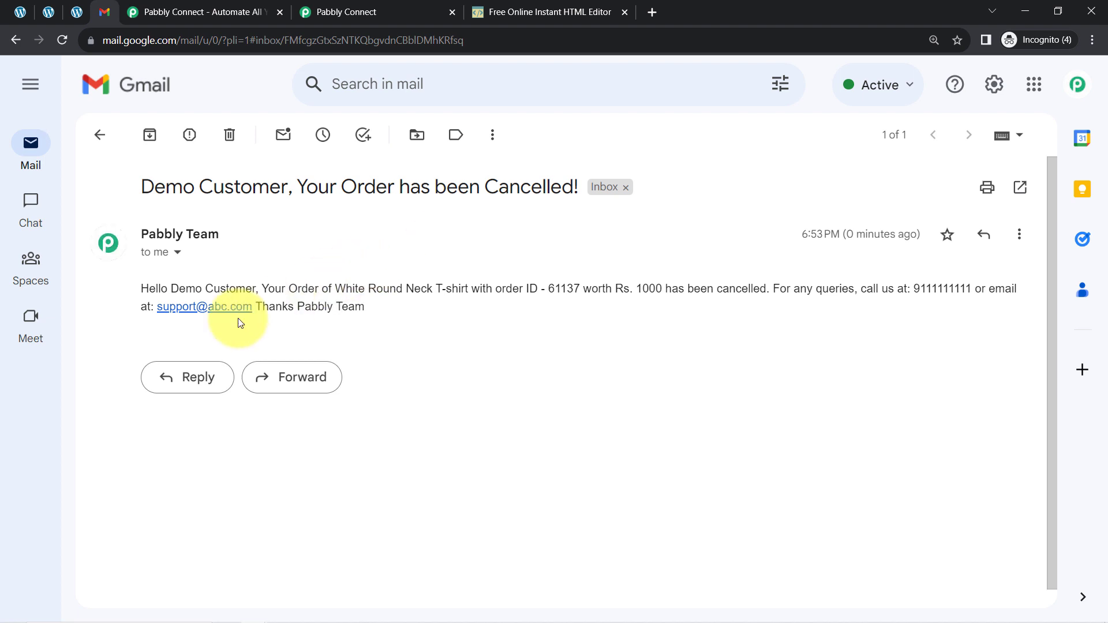
pyautogui.moveTo(287, 291); pyautogui.dragTo(935, 289)
pyautogui.click(948, 288)
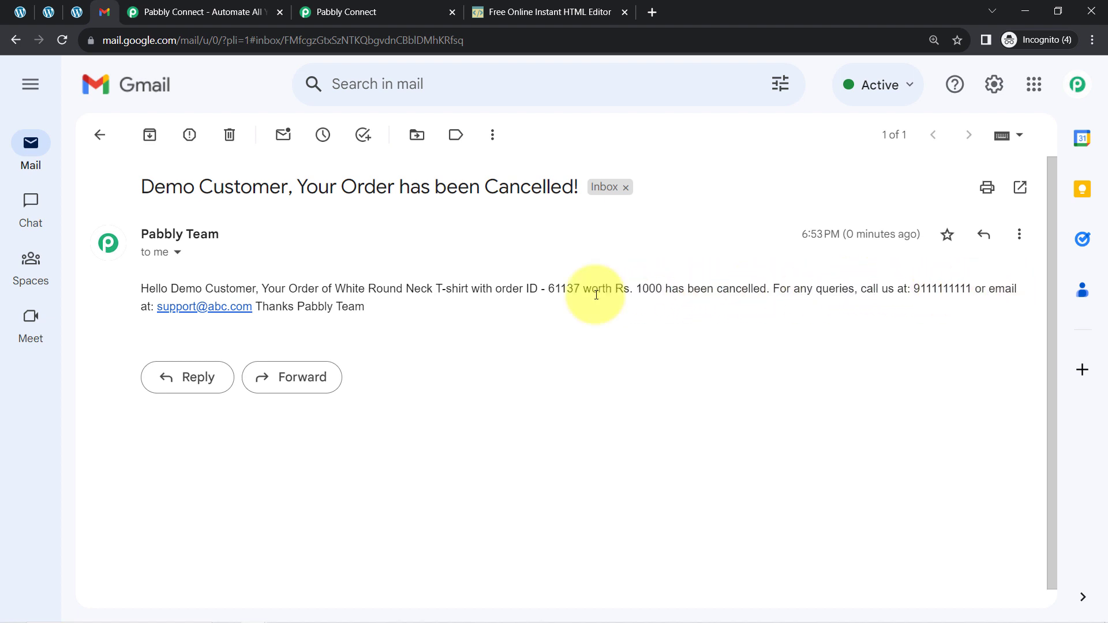
pyautogui.moveTo(269, 306); pyautogui.dragTo(373, 310)
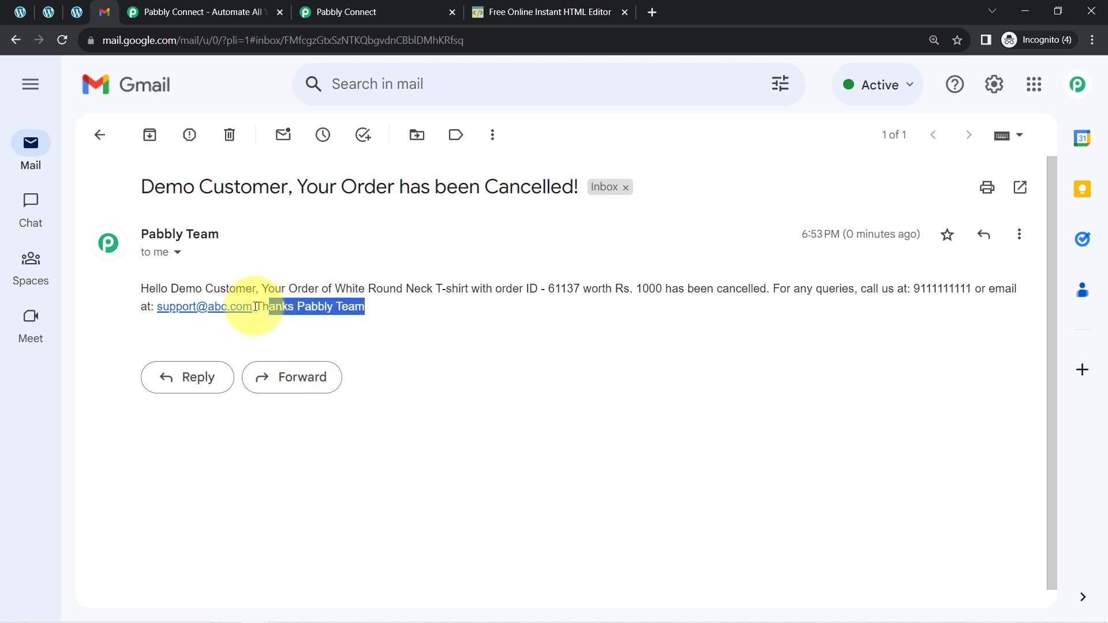
# Return to the Pabbly Connect workflow and clear all the HTML from the Gmail action's Email Content.
pyautogui.click(304, 9)
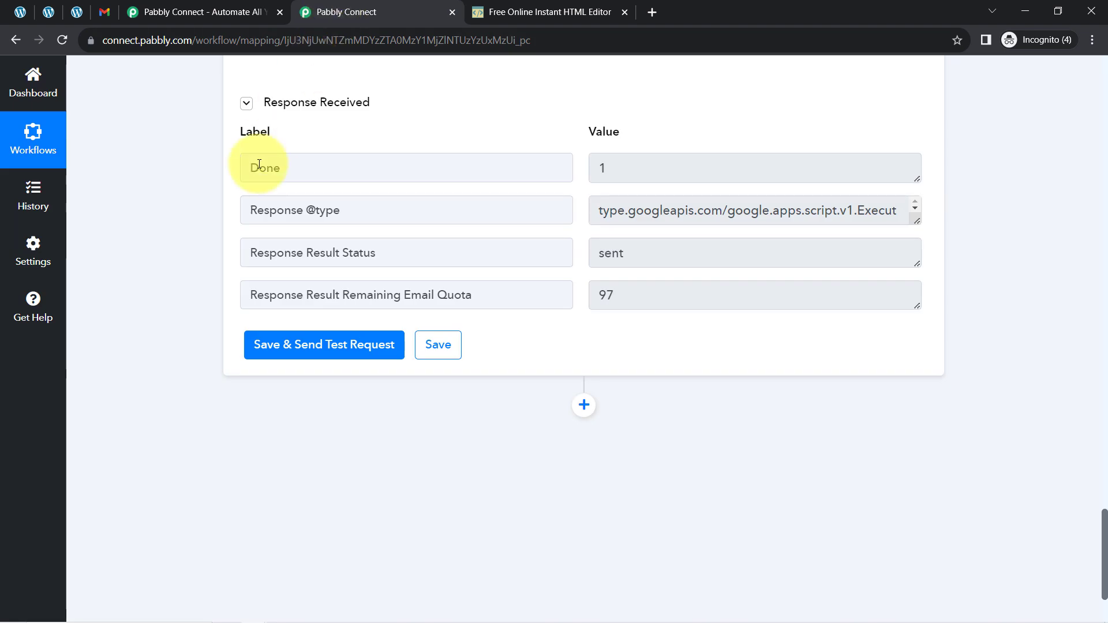
pyautogui.scroll(10, 1093, 531)
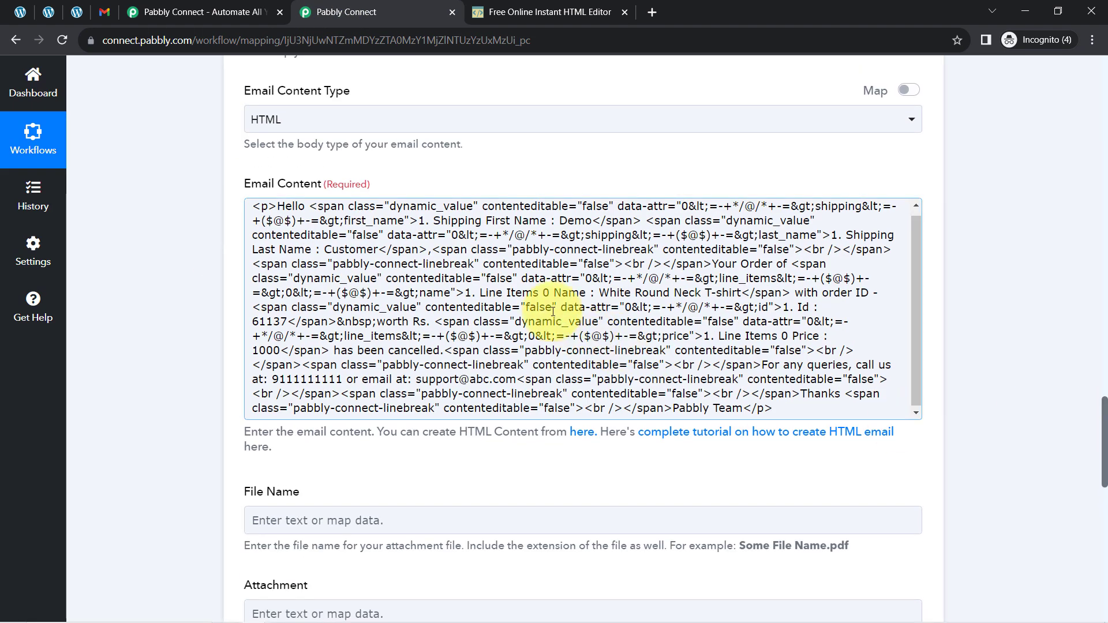
pyautogui.click(553, 312)
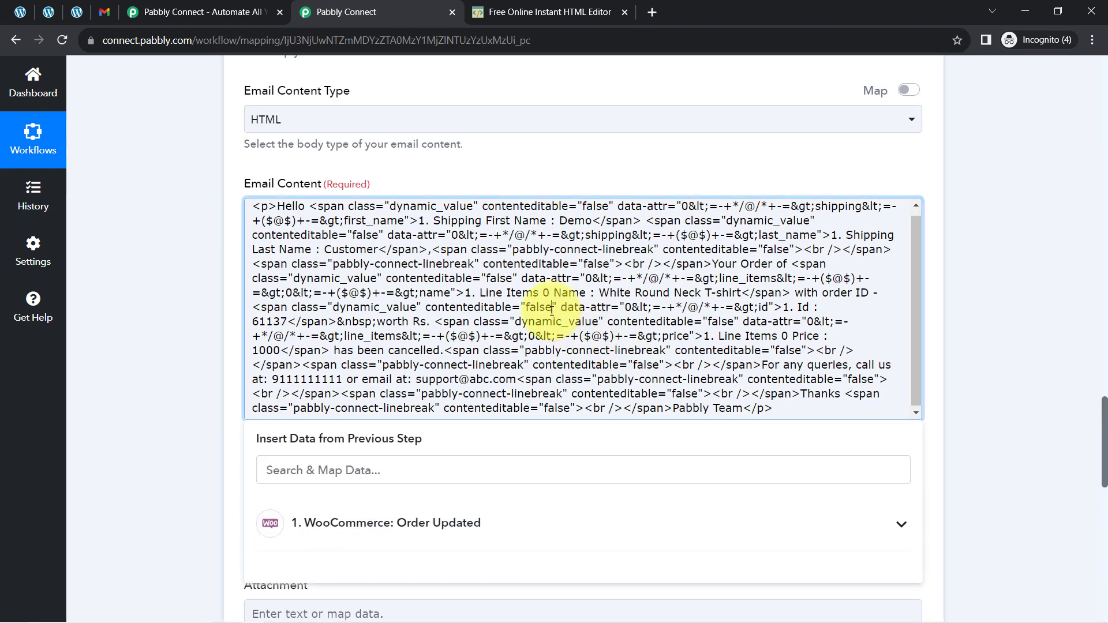
pyautogui.hotkey('ctrl', 'a')
pyautogui.hotkey('ctrl', 'x')
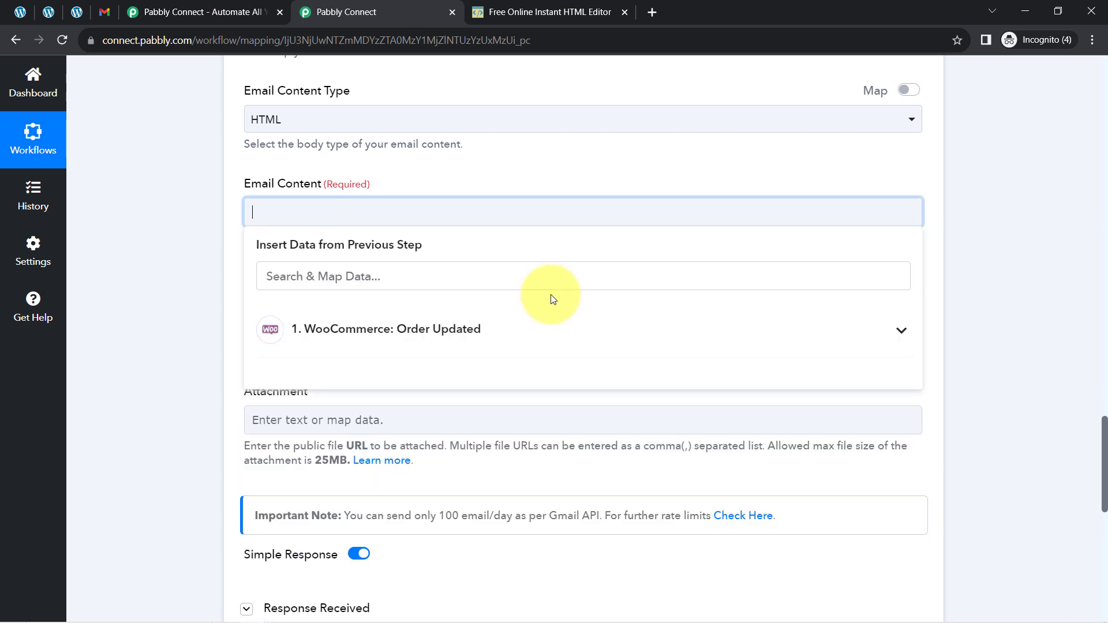
# Paste the original plain-text message body, "Hello Abc," through "Pabbly Team", from Notepad into the empty Email Content.
pyautogui.click(280, 612)
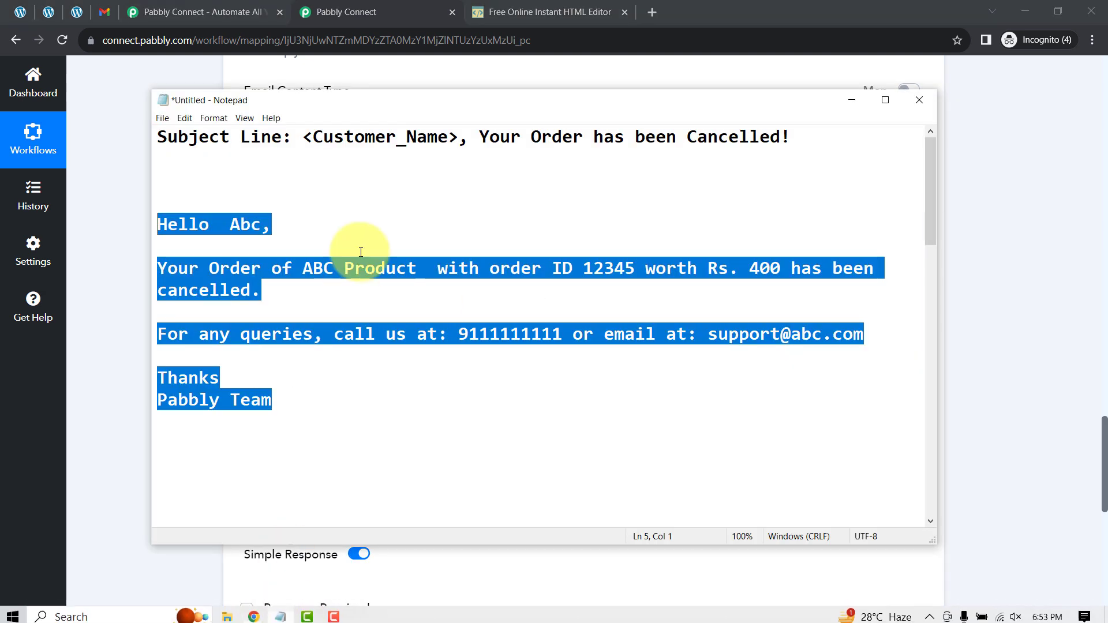
pyautogui.hotkey('ctrl', 'c')
pyautogui.click(120, 291)
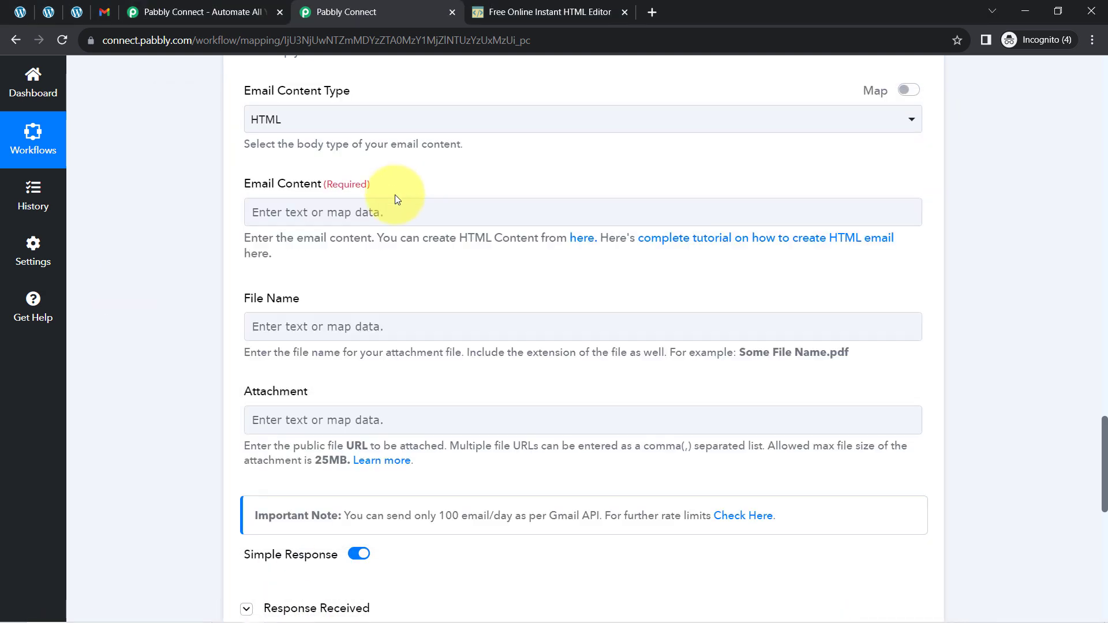
pyautogui.click(369, 212)
pyautogui.hotkey('ctrl', 'v')
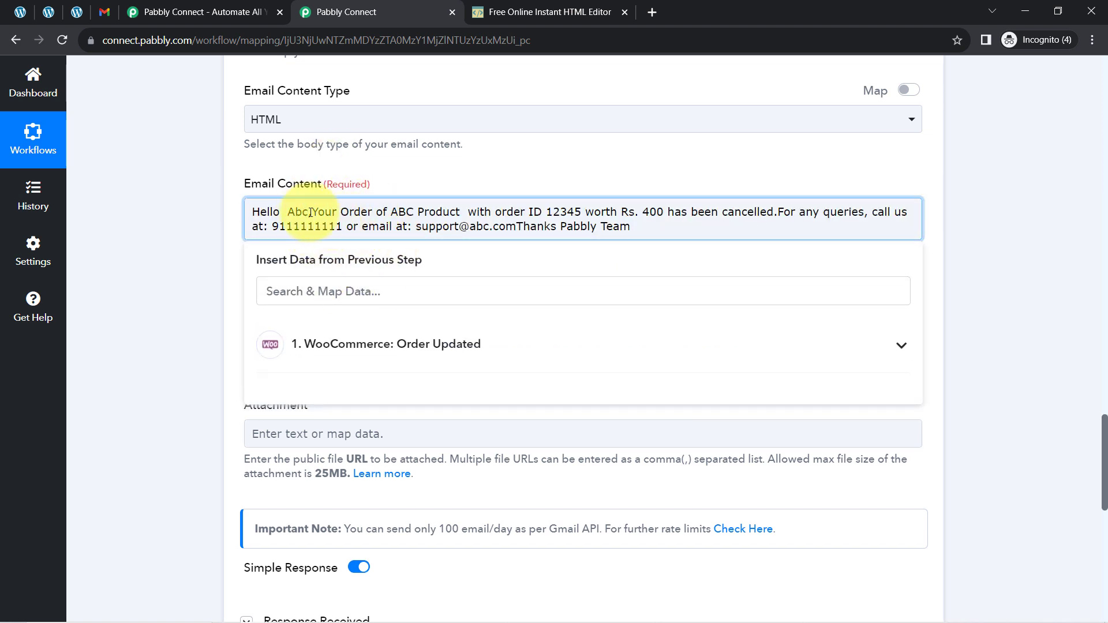
# Cut the entire plain-text message from the Gmail action's Email Content and paste it into the online HTML editor's visual pane.
pyautogui.moveTo(334, 314); pyautogui.dragTo(213, 181)
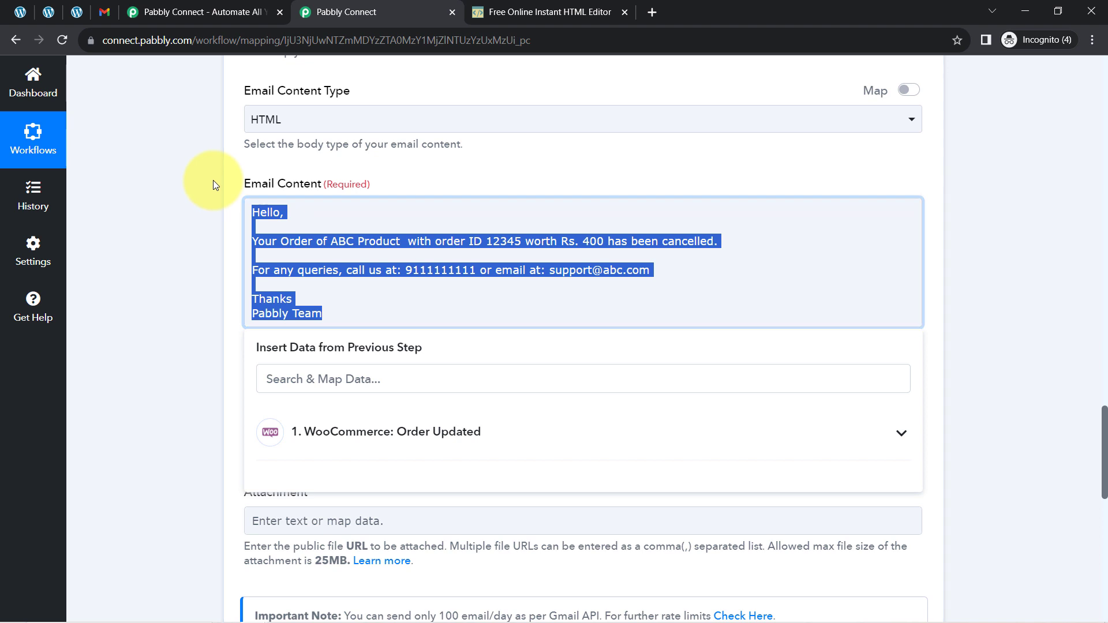
pyautogui.hotkey('ctrl', 'x')
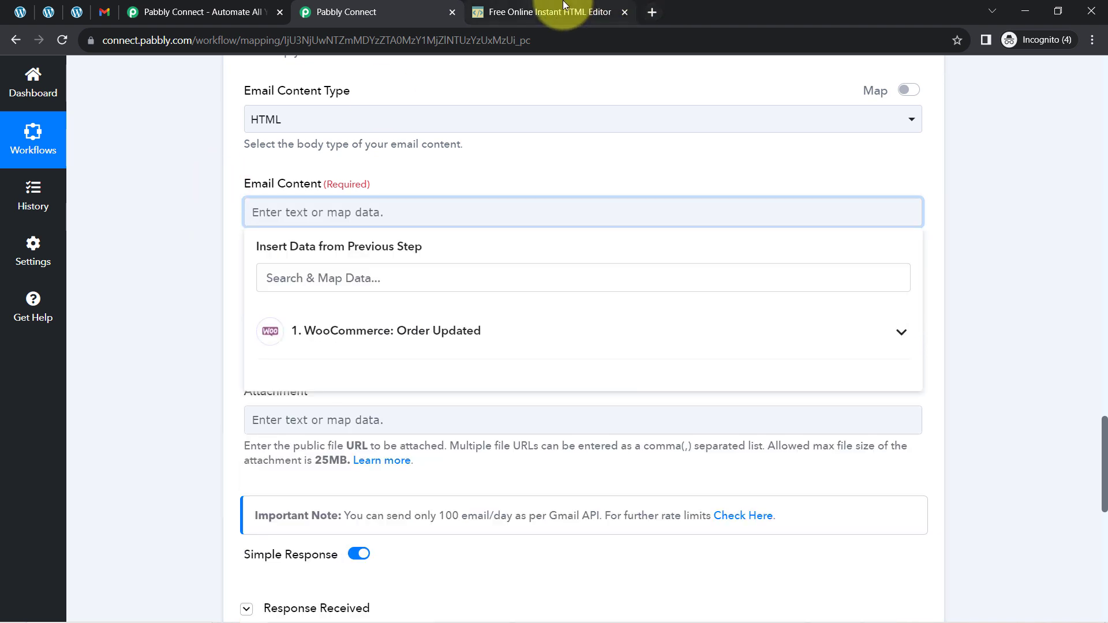
pyautogui.click(572, 12)
pyautogui.click(115, 329)
pyautogui.hotkey('ctrl', 'v')
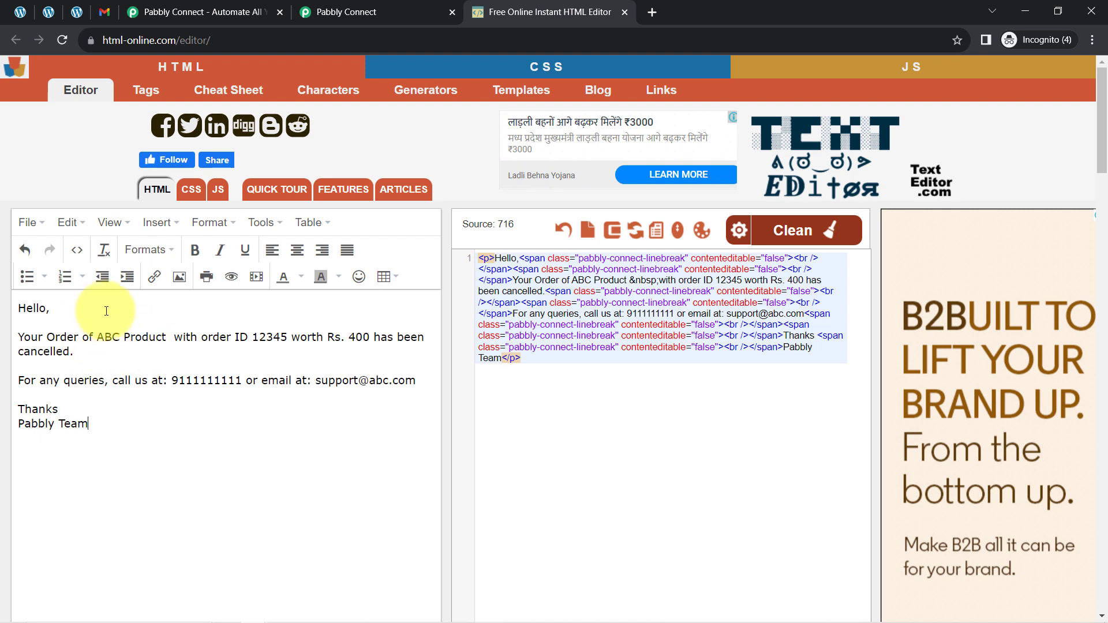
# Bold the placeholders "ABC Product", "12345" and "Rs. 400" in the HTML editor's message.
pyautogui.moveTo(97, 339); pyautogui.dragTo(172, 340)
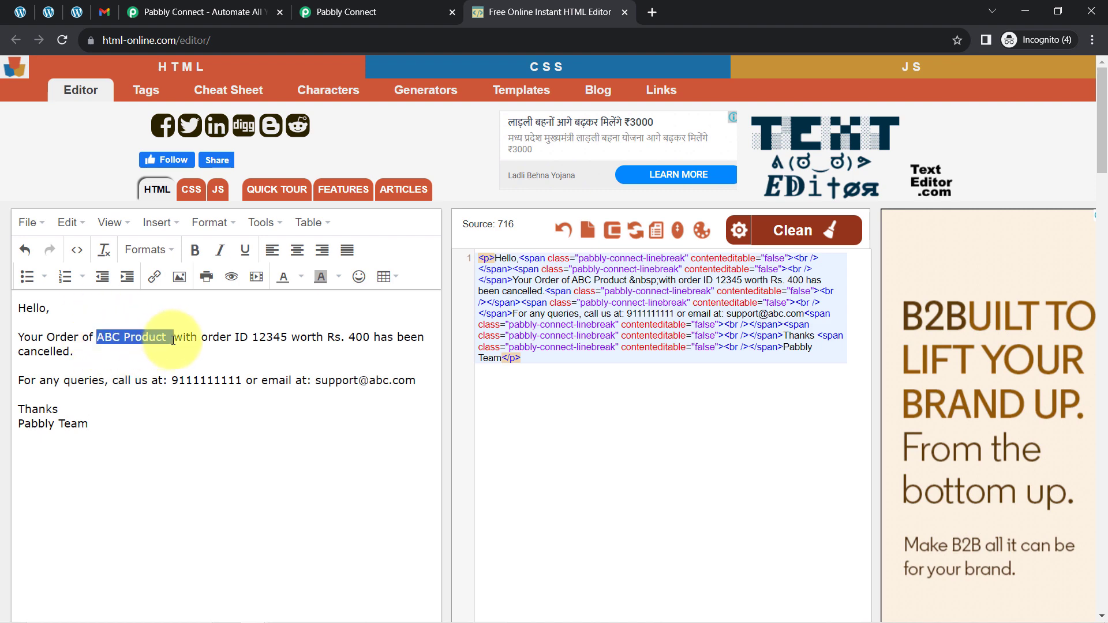
pyautogui.hotkey('ctrl', 'b')
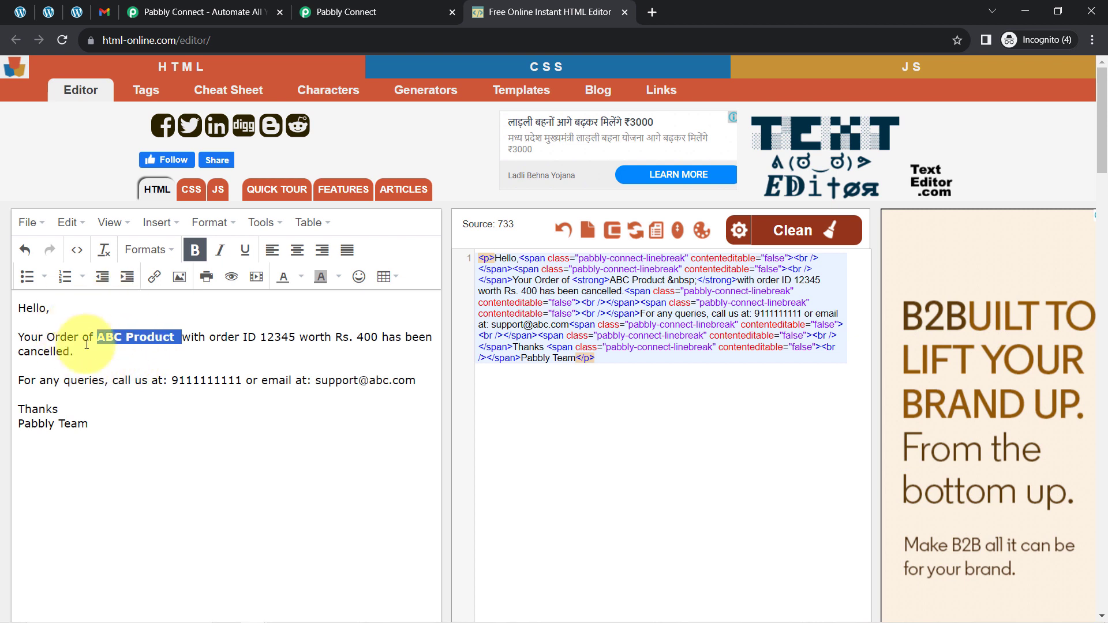
pyautogui.click(41, 338)
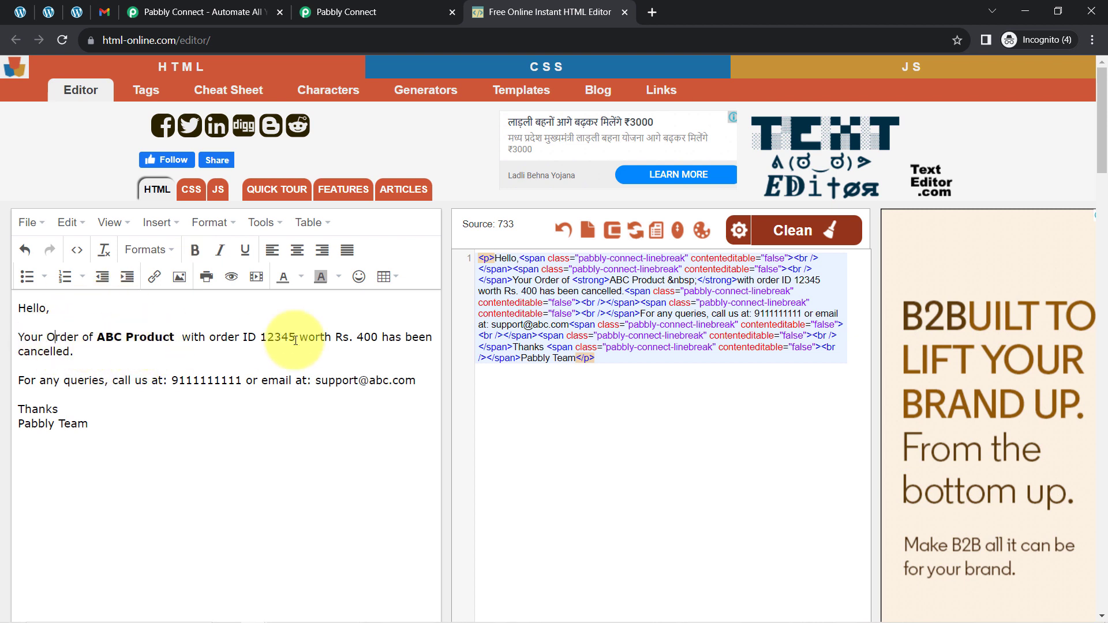
pyautogui.moveTo(260, 339); pyautogui.dragTo(402, 336)
pyautogui.hotkey('ctrl', 'b')
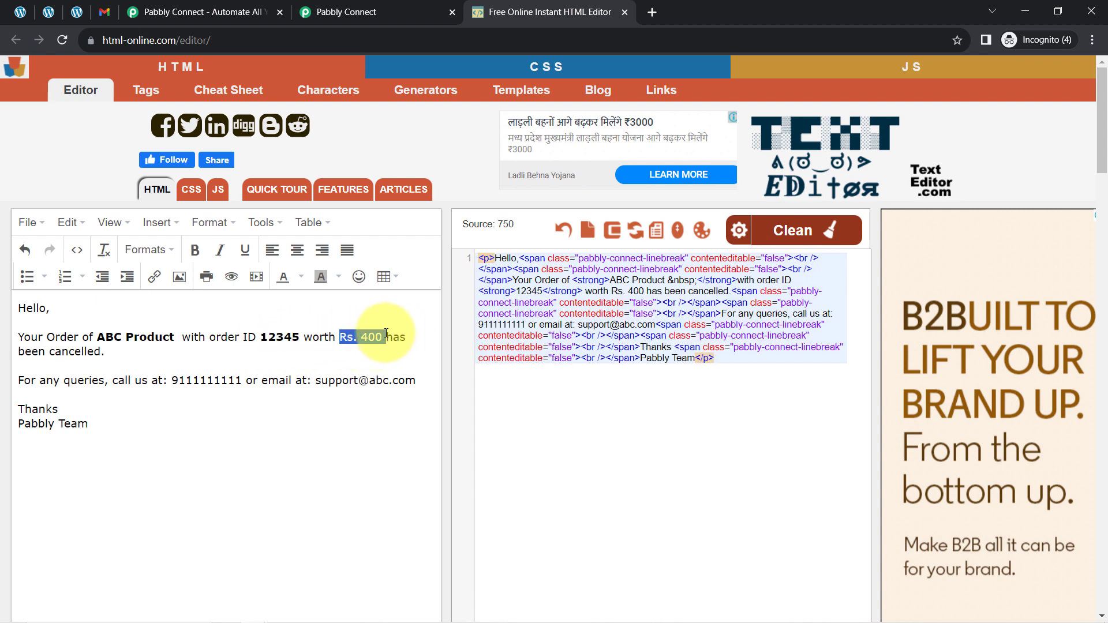
pyautogui.hotkey('ctrl', 'b')
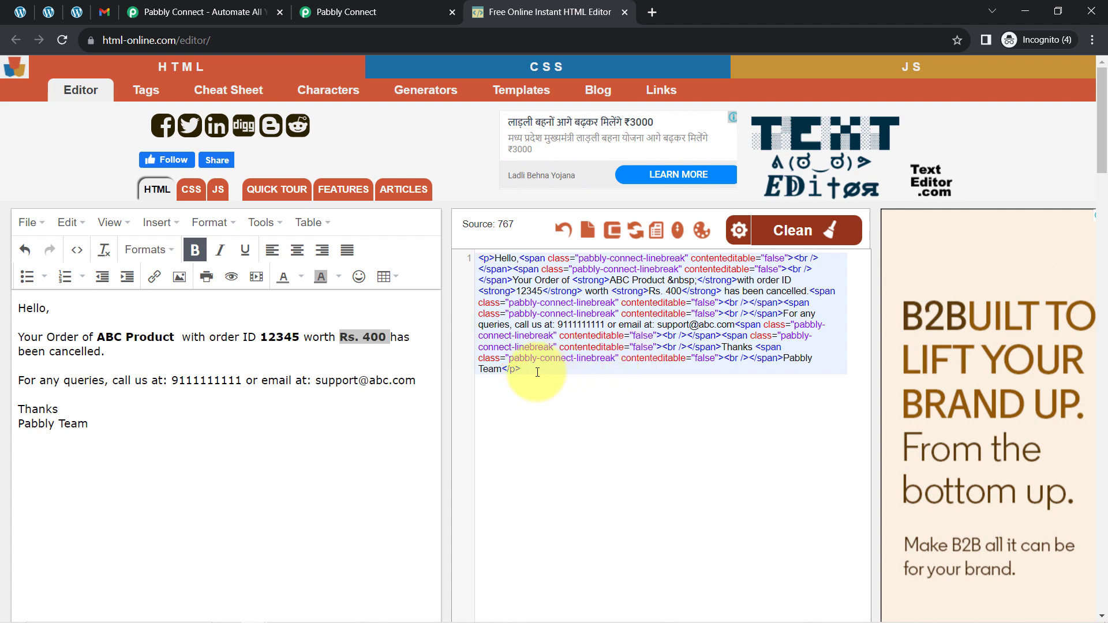
# Copy all the generated HTML source and paste it into the Gmail action's empty Email Content in Pabbly Connect.
pyautogui.moveTo(538, 372); pyautogui.dragTo(458, 264)
pyautogui.hotkey('ctrl', 'c')
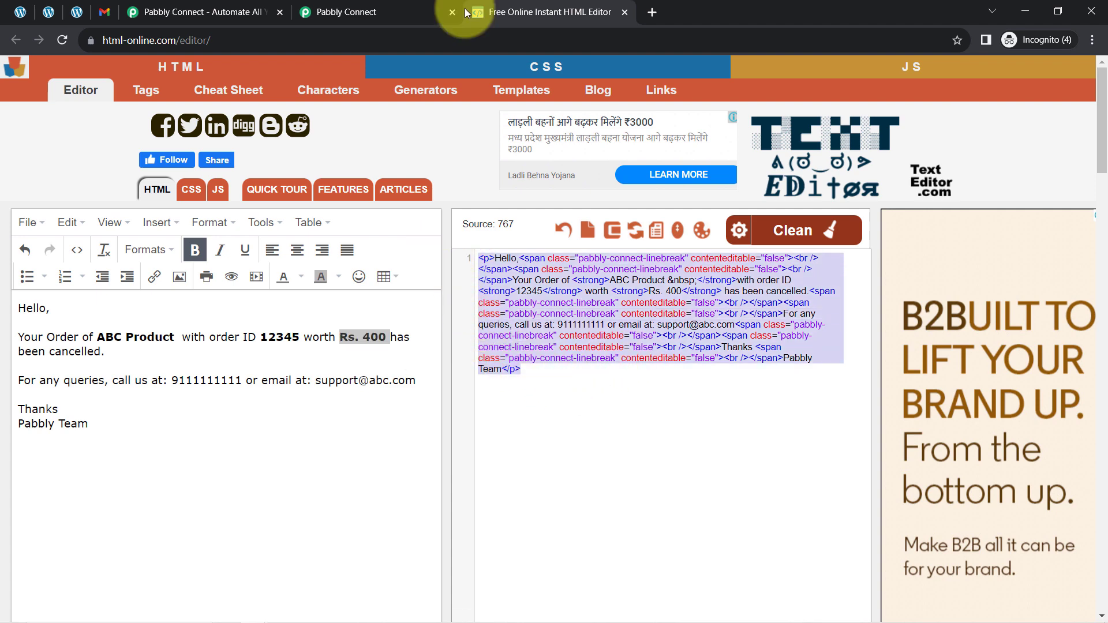
pyautogui.click(442, 12)
pyautogui.hotkey('ctrl', 'v')
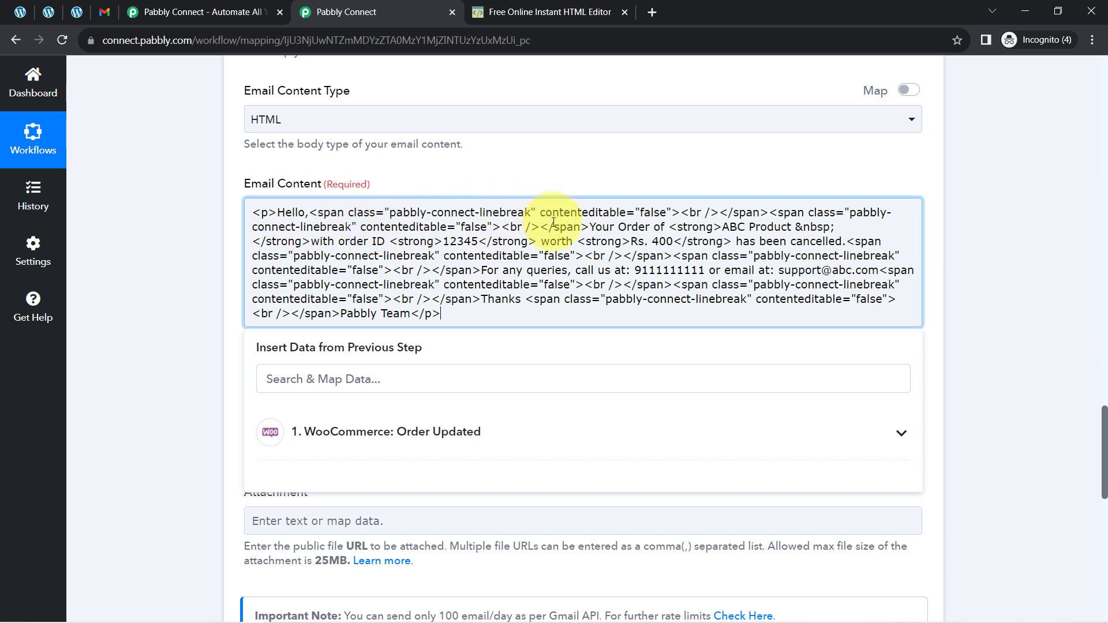
# Map the WooCommerce Shipping First Name and Shipping Last Name between "Hello" and the comma in the Email Content.
pyautogui.click(307, 214)
pyautogui.click(315, 378)
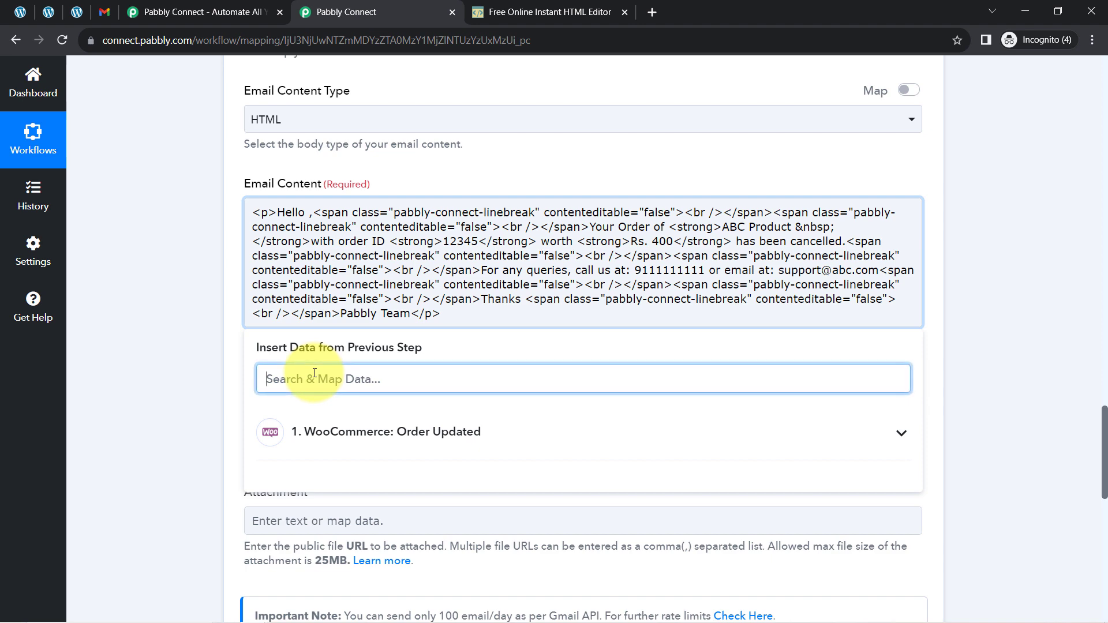
pyautogui.write('demo')
pyautogui.click(375, 506)
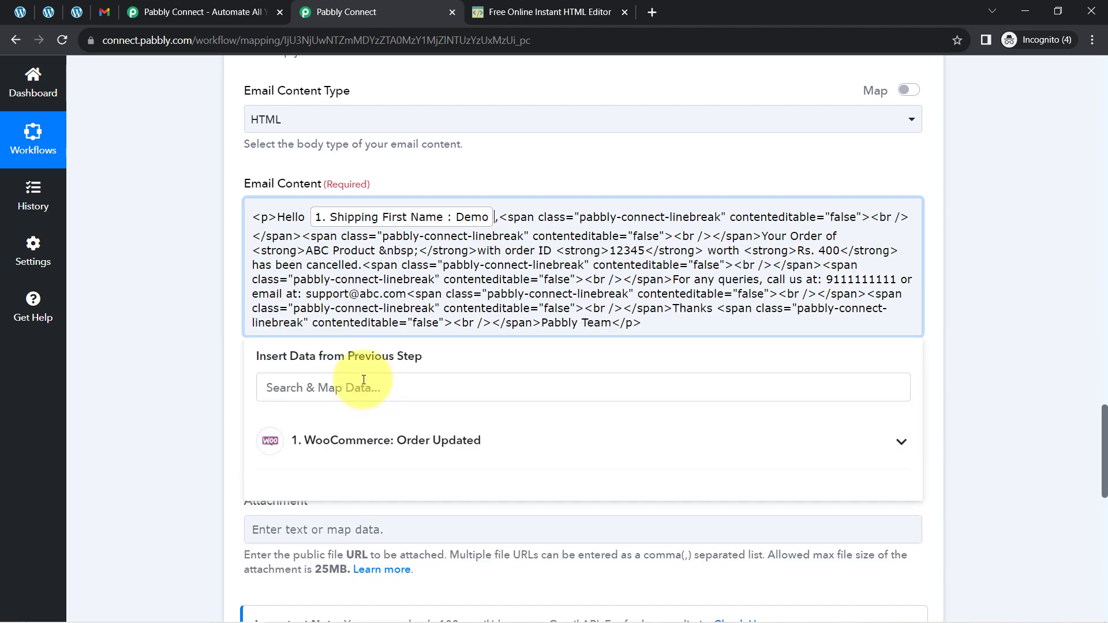
pyautogui.click(329, 388)
pyautogui.write('cus')
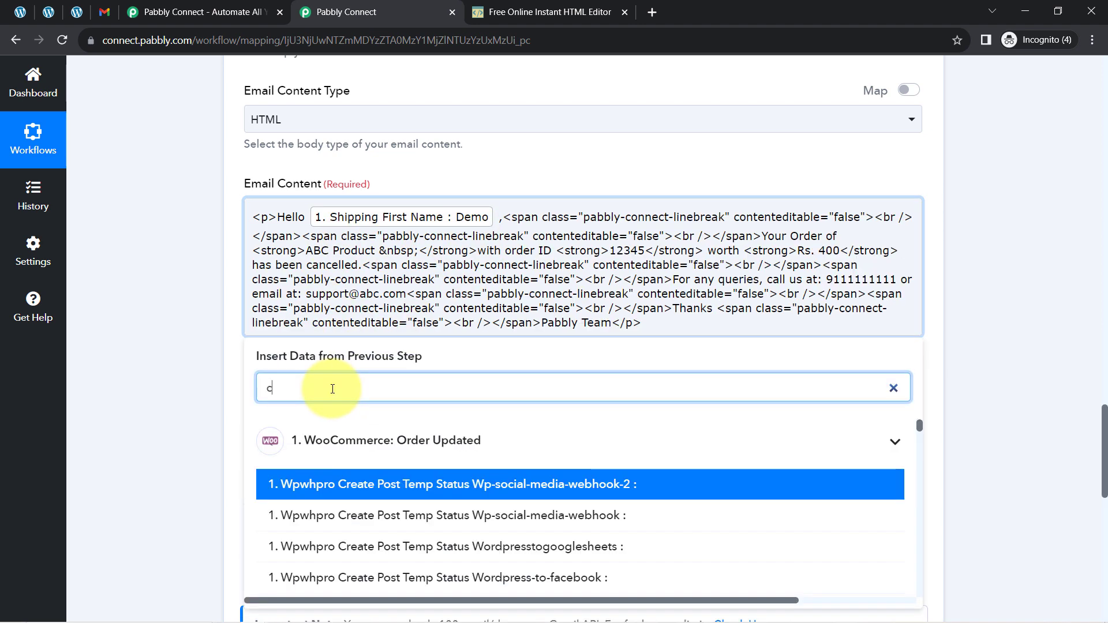
pyautogui.click(430, 484)
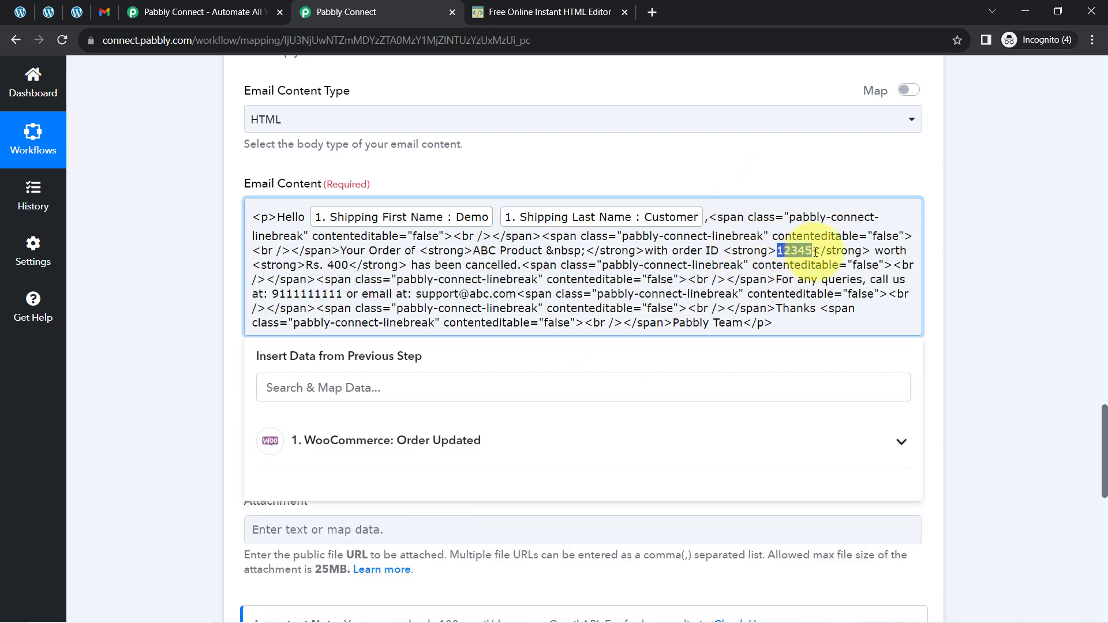
# Replace the placeholder order ID 12345 in the Email Content with the mapped WooCommerce order Id.
pyautogui.press('BackSpace')
pyautogui.click(345, 381)
pyautogui.write('i')
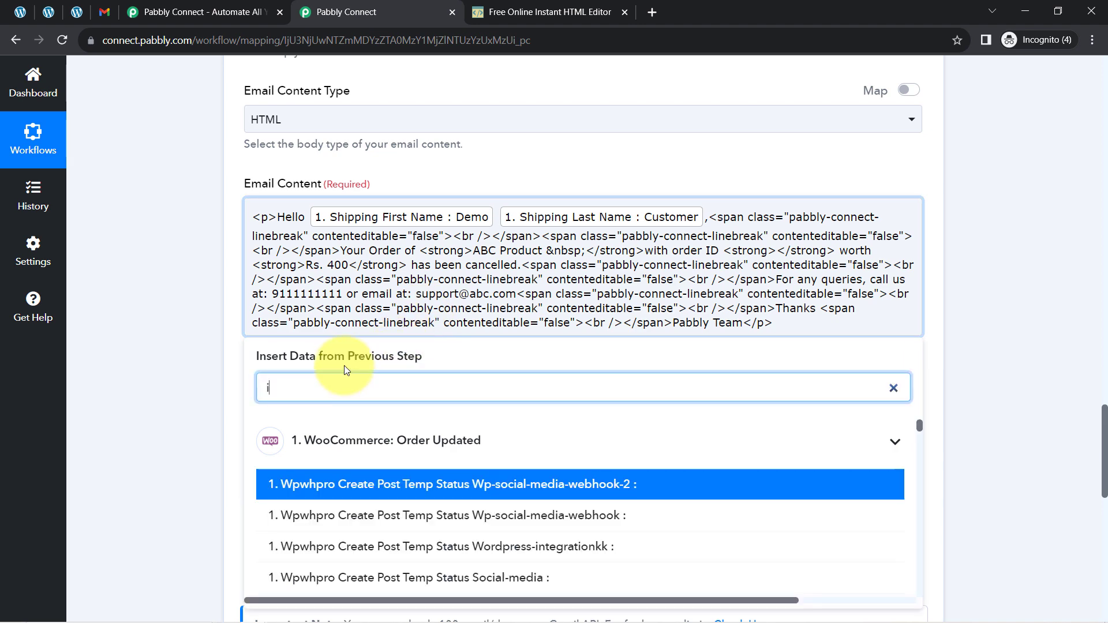
pyautogui.write('d')
pyautogui.scroll(-4, 156, 418)
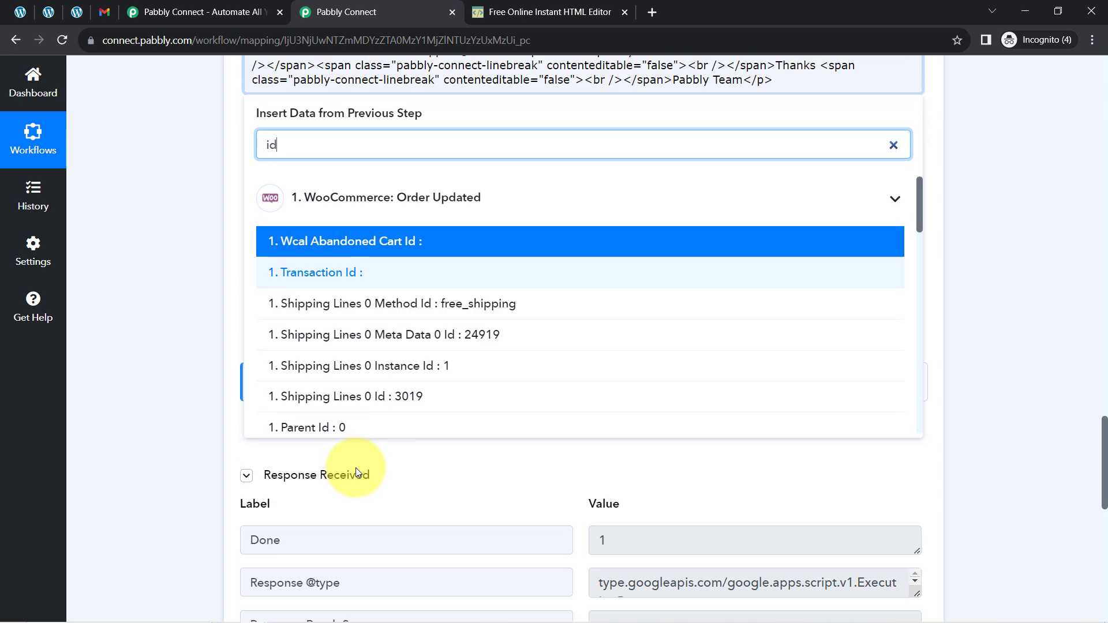
pyautogui.scroll(-2, 355, 467)
pyautogui.click(265, 404)
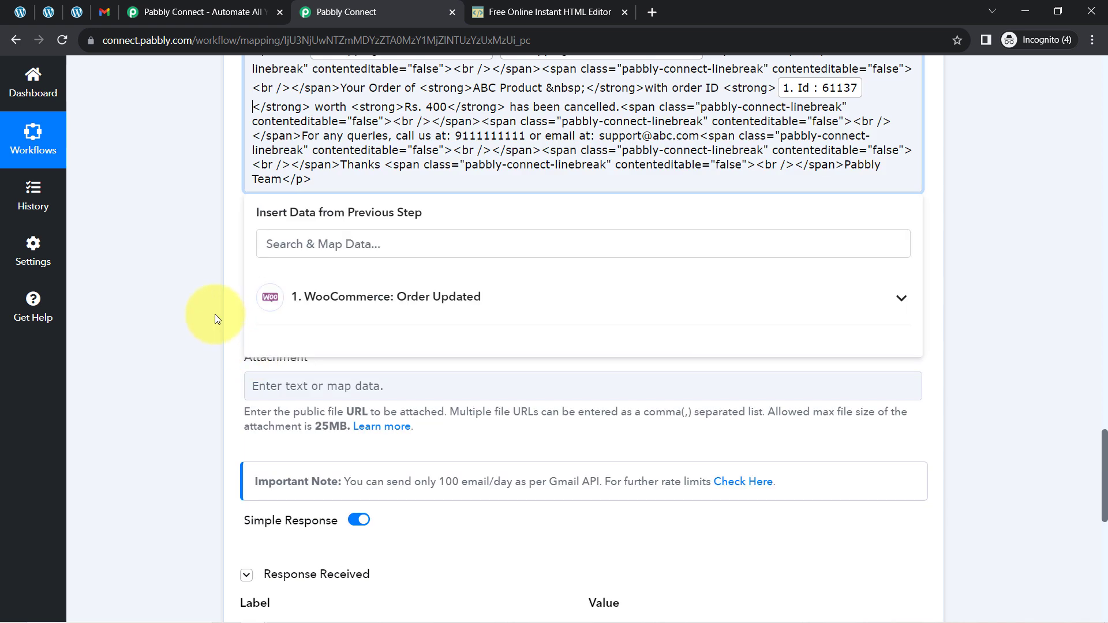
# Replace the "ABC Product" placeholder in the Email Content with the mapped WooCommerce Line Items 0 Name.
pyautogui.scroll(3, 215, 314)
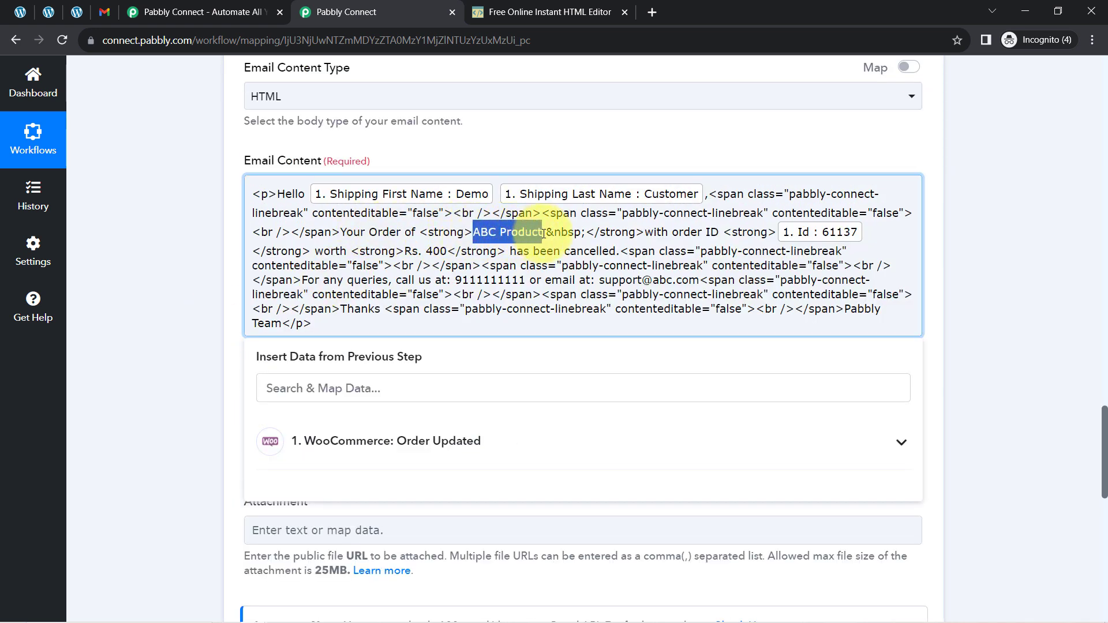
pyautogui.press('BackSpace')
pyautogui.click(294, 374)
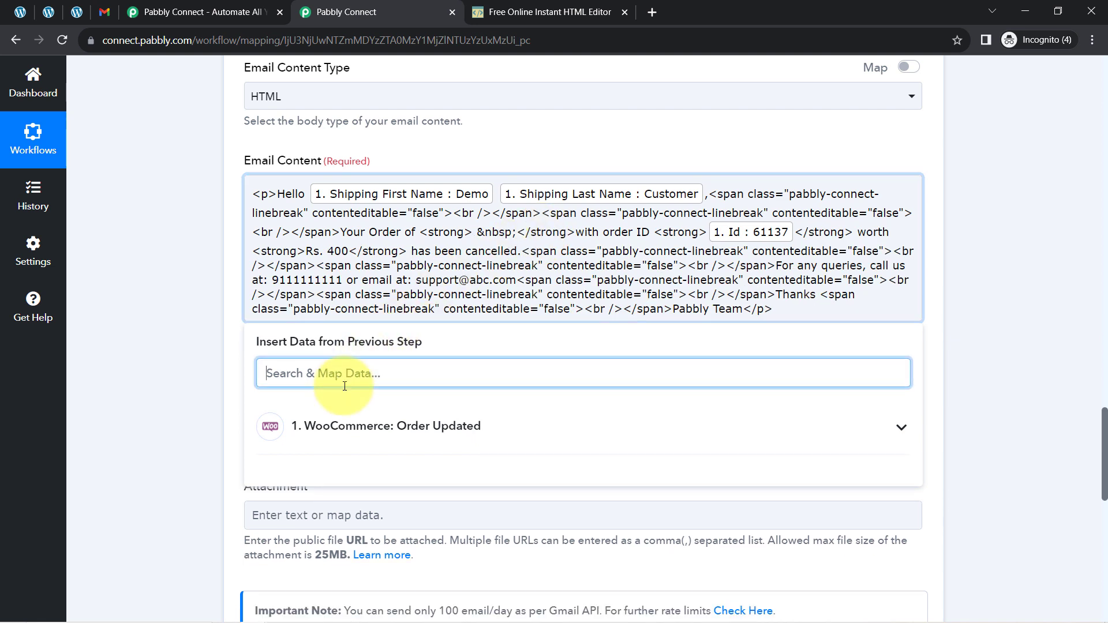
pyautogui.write('line ')
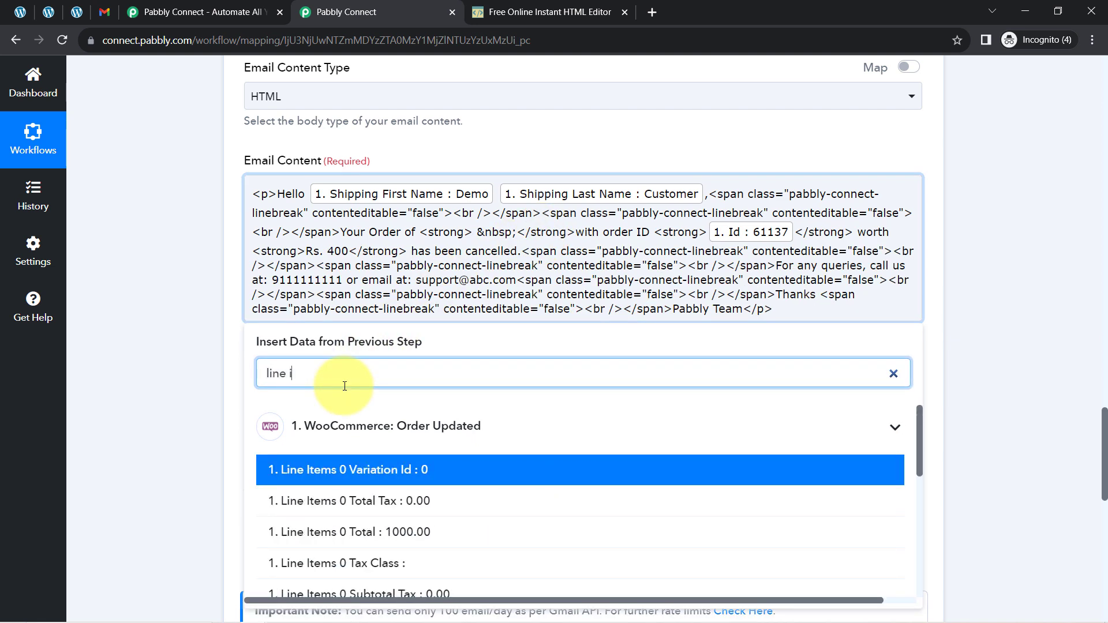
pyautogui.write('item')
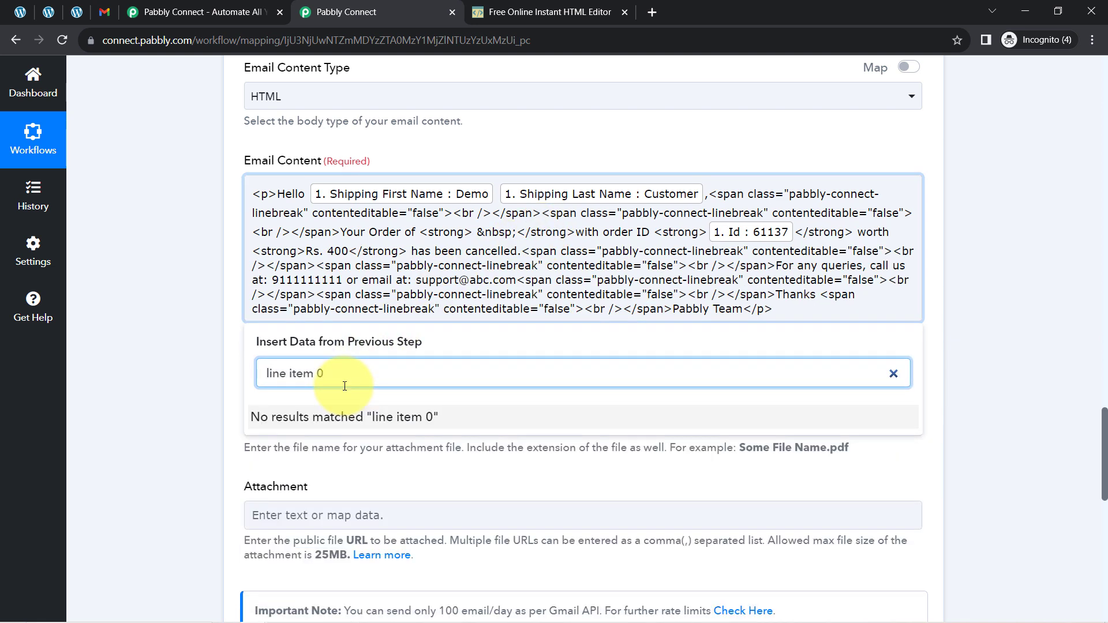
pyautogui.press('BackSpace')
pyautogui.scroll(-3, 190, 404)
pyautogui.scroll(-2, 421, 358)
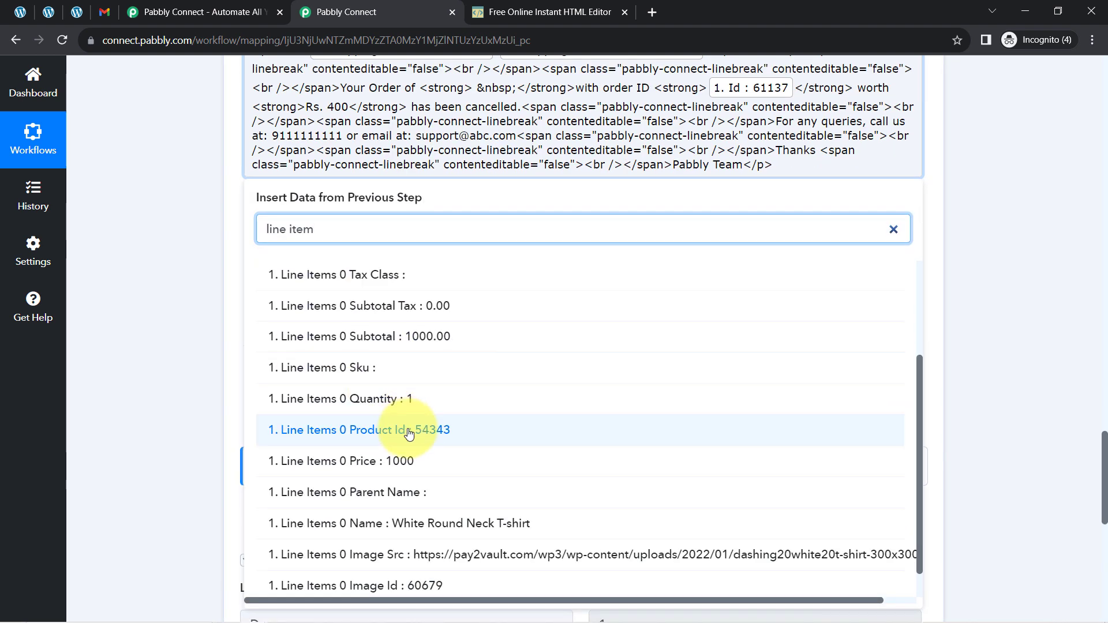
pyautogui.click(413, 488)
# Replace the placeholder amount 400 after "Rs." in the Email Content with the mapped WooCommerce Total.
pyautogui.scroll(5, 203, 276)
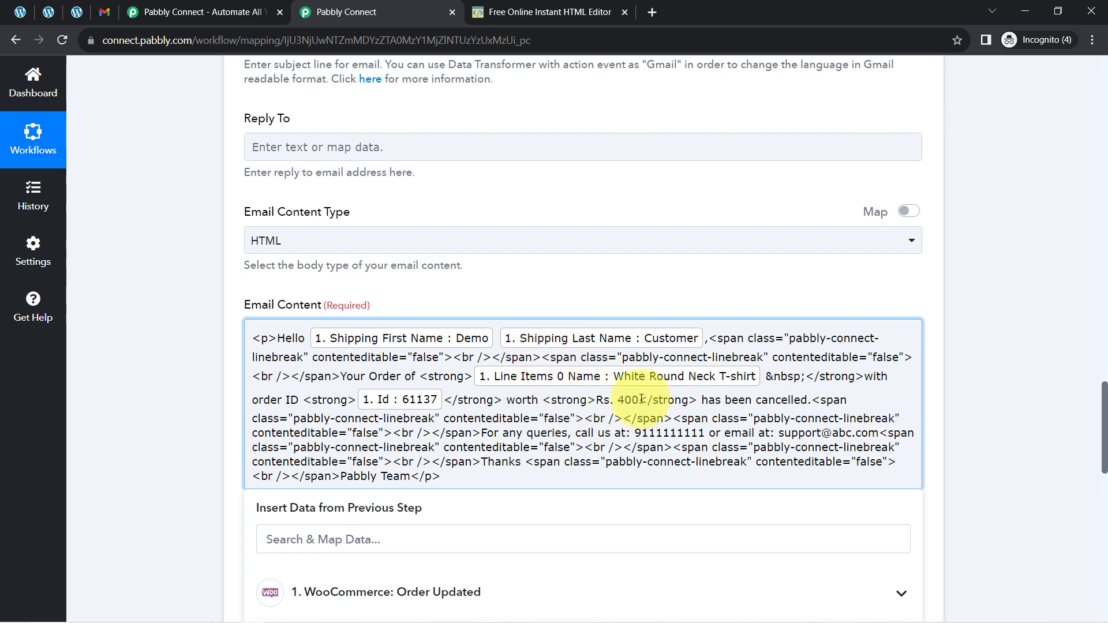
pyautogui.press('BackSpace')
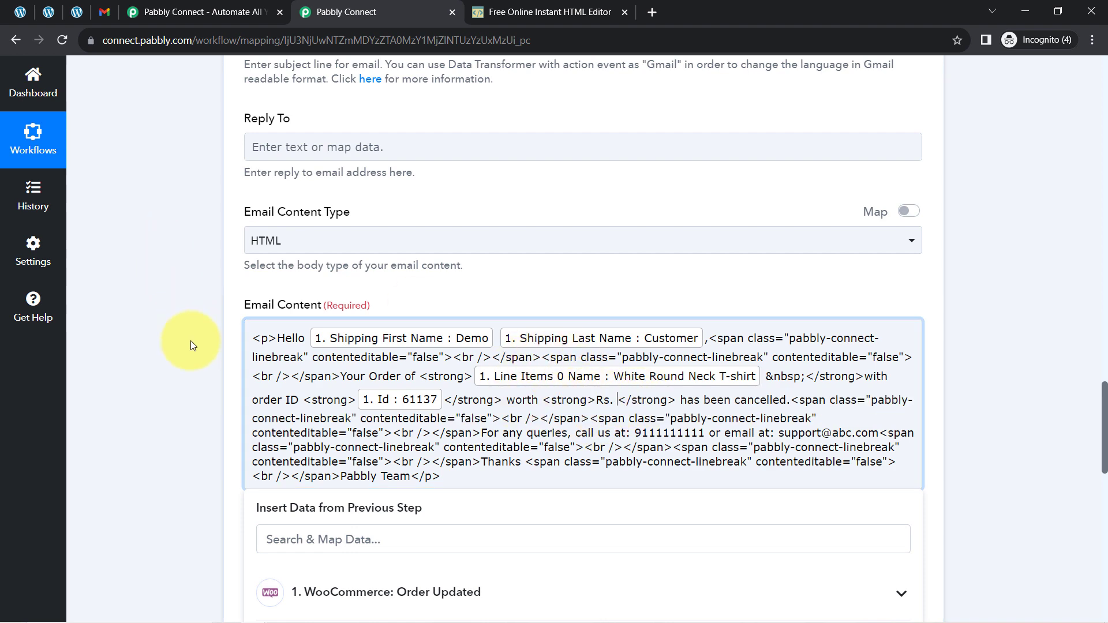
pyautogui.scroll(-5, 191, 271)
pyautogui.click(298, 247)
pyautogui.write('1000')
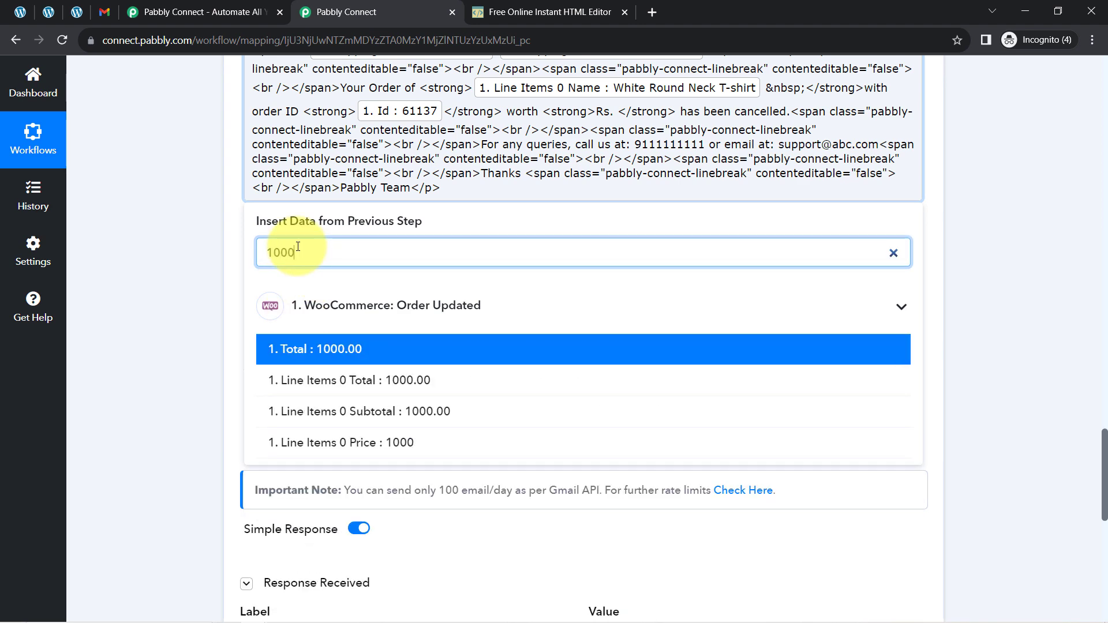
pyautogui.click(317, 349)
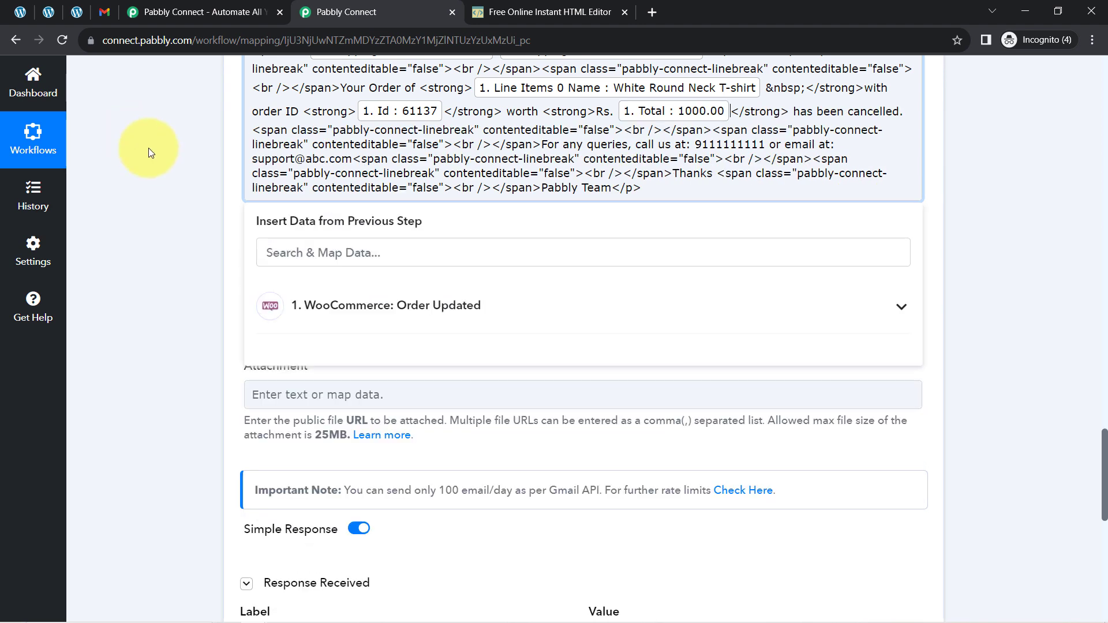
# Save the Gmail action with the bold-formatted HTML content and send another test request.
pyautogui.click(182, 220)
pyautogui.scroll(-6, 195, 277)
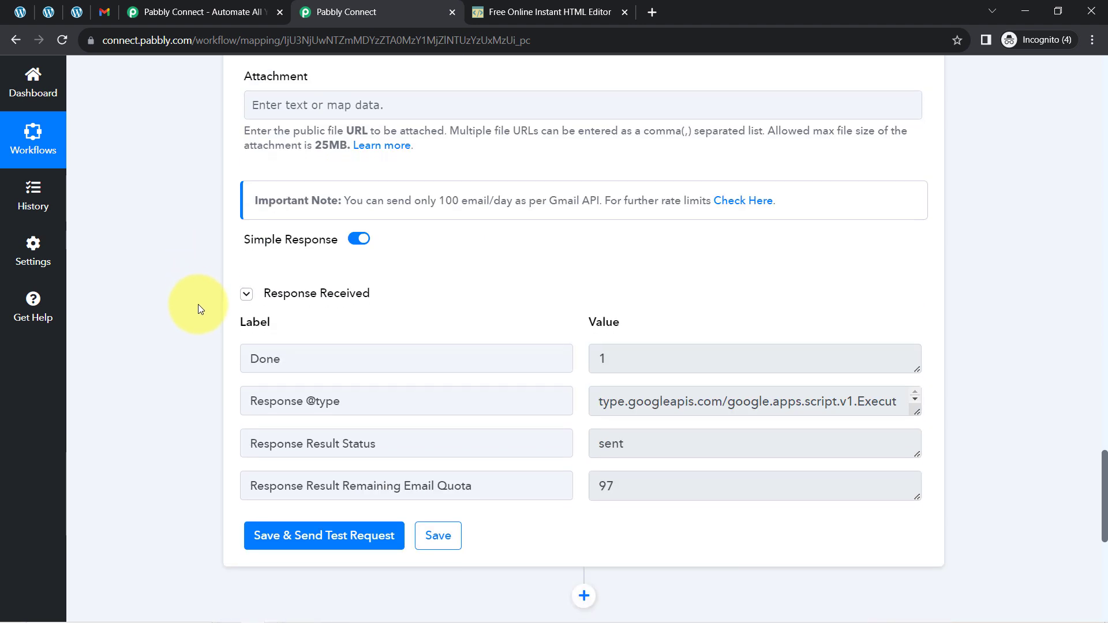
pyautogui.click(282, 466)
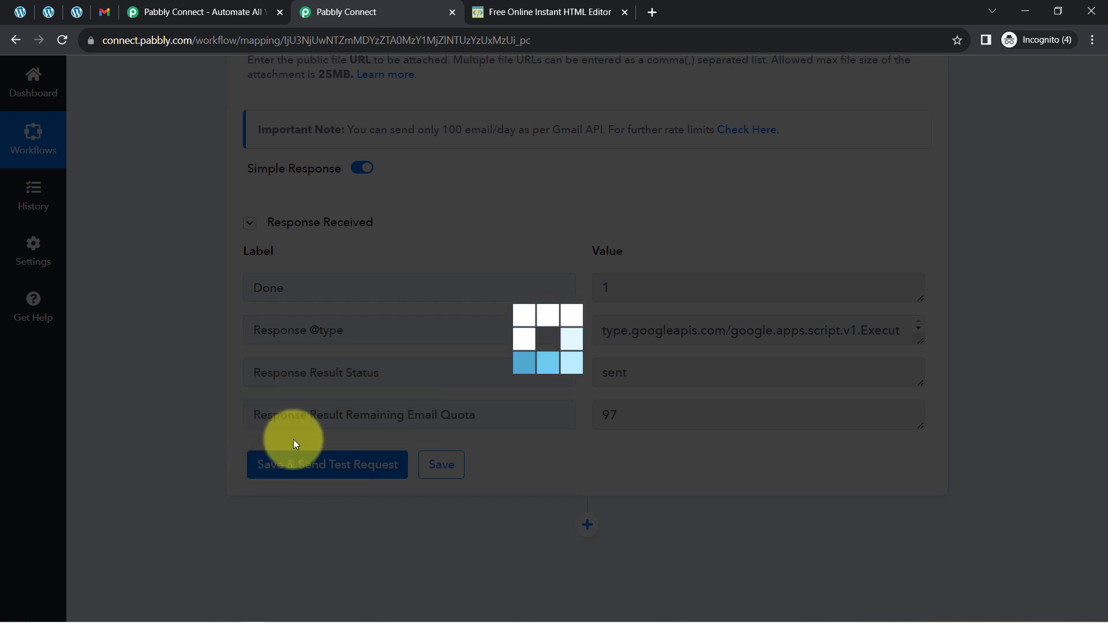
# Switch to Gmail, open the newest order cancellation email and check its bold text, mapped order details and line breaks.
pyautogui.click(110, 15)
pyautogui.click(99, 136)
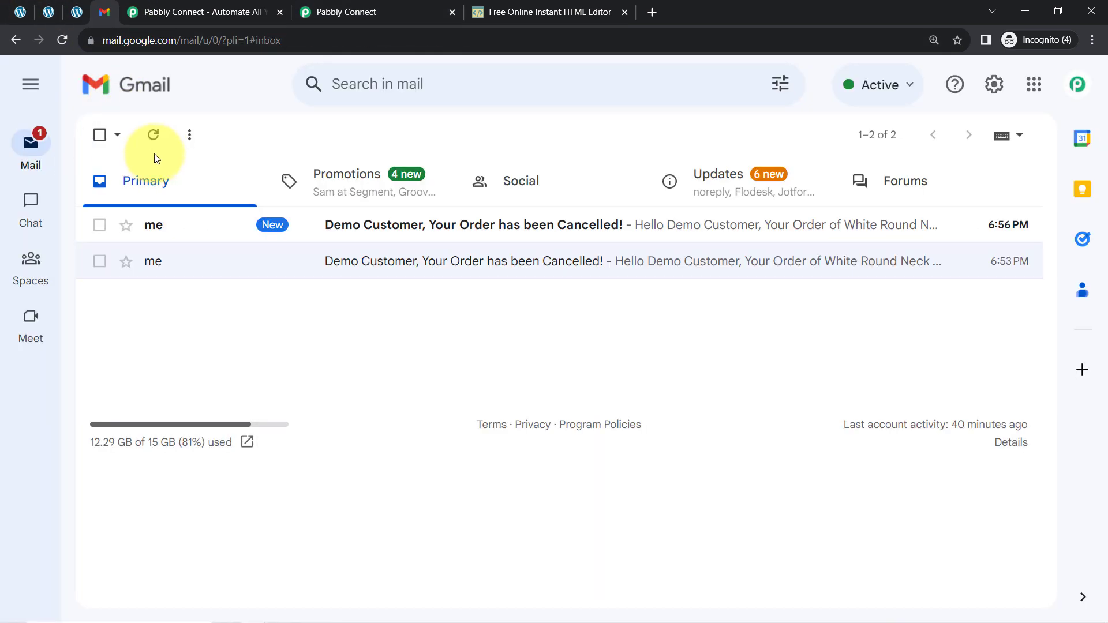
pyautogui.click(420, 227)
pyautogui.moveTo(167, 288); pyautogui.dragTo(459, 294)
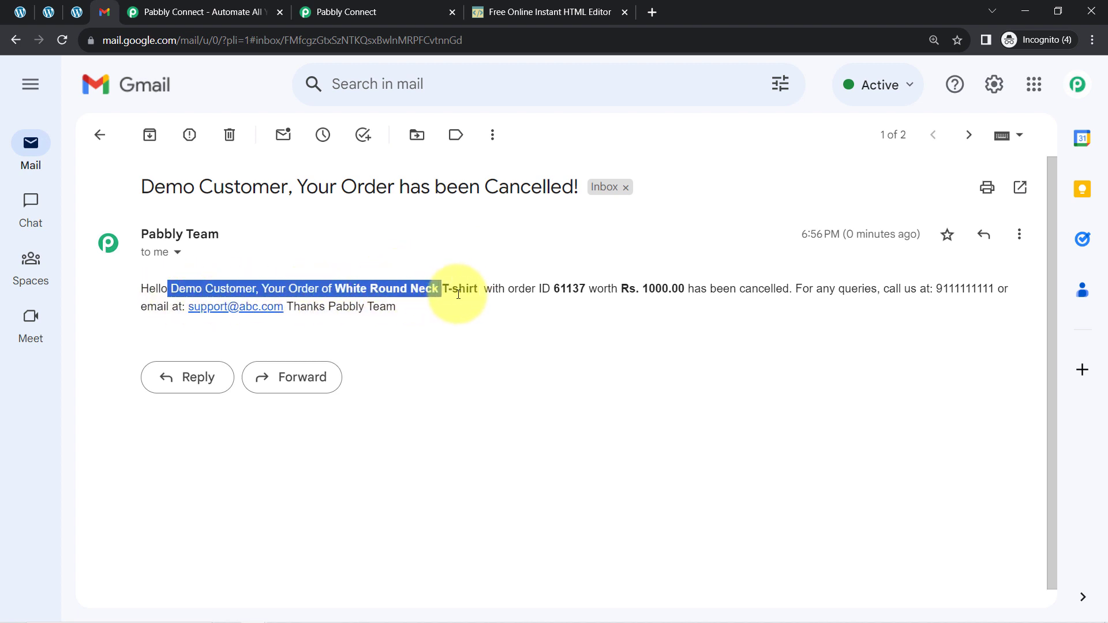
pyautogui.click(421, 235)
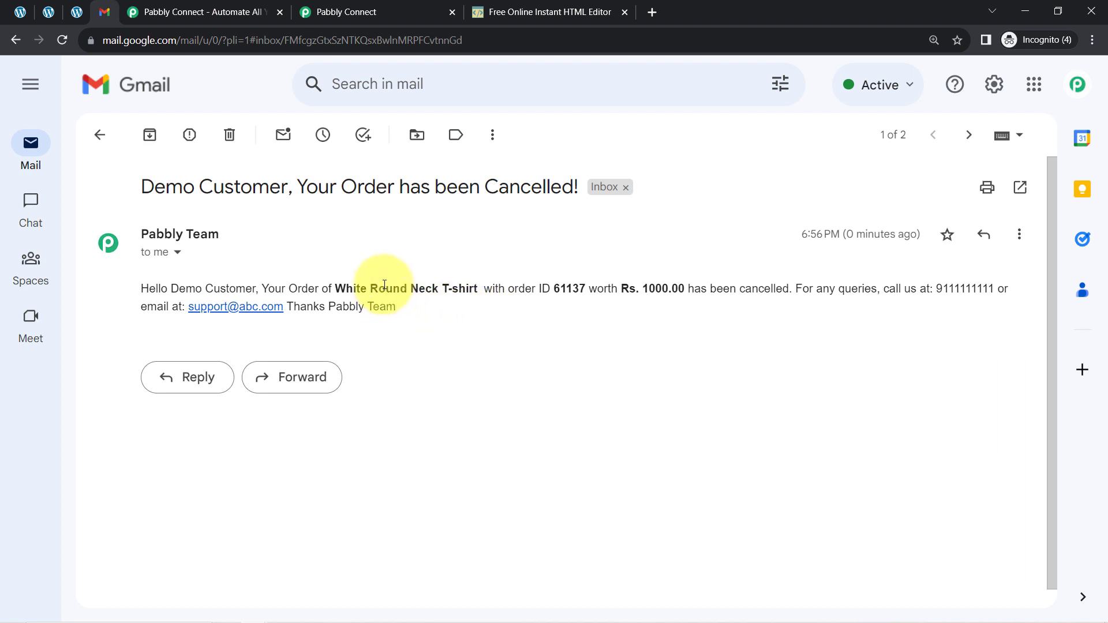
# Compare the received email's layout with the formatted message in the HTML editor, and return to the Pabbly Connect workflow.
pyautogui.click(499, 5)
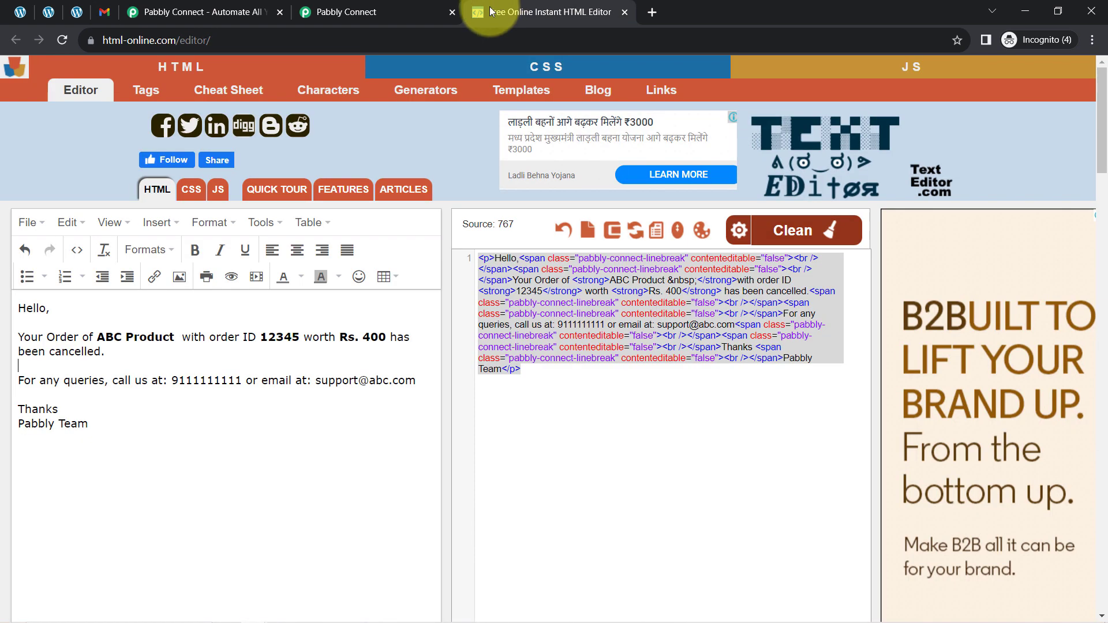
pyautogui.click(106, 14)
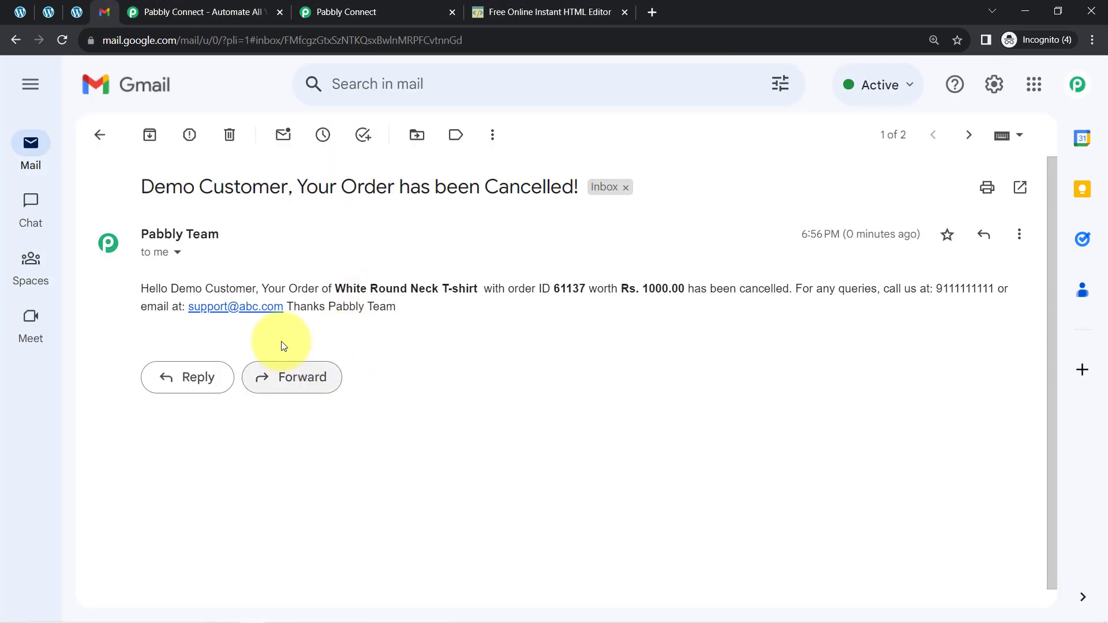
pyautogui.click(505, 5)
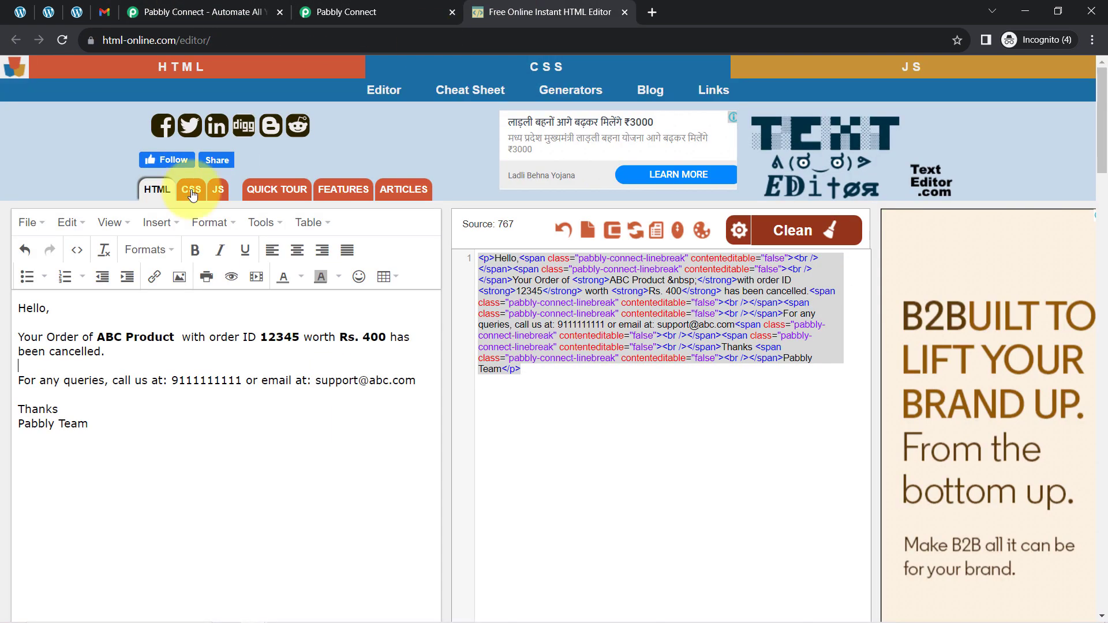
pyautogui.click(341, 11)
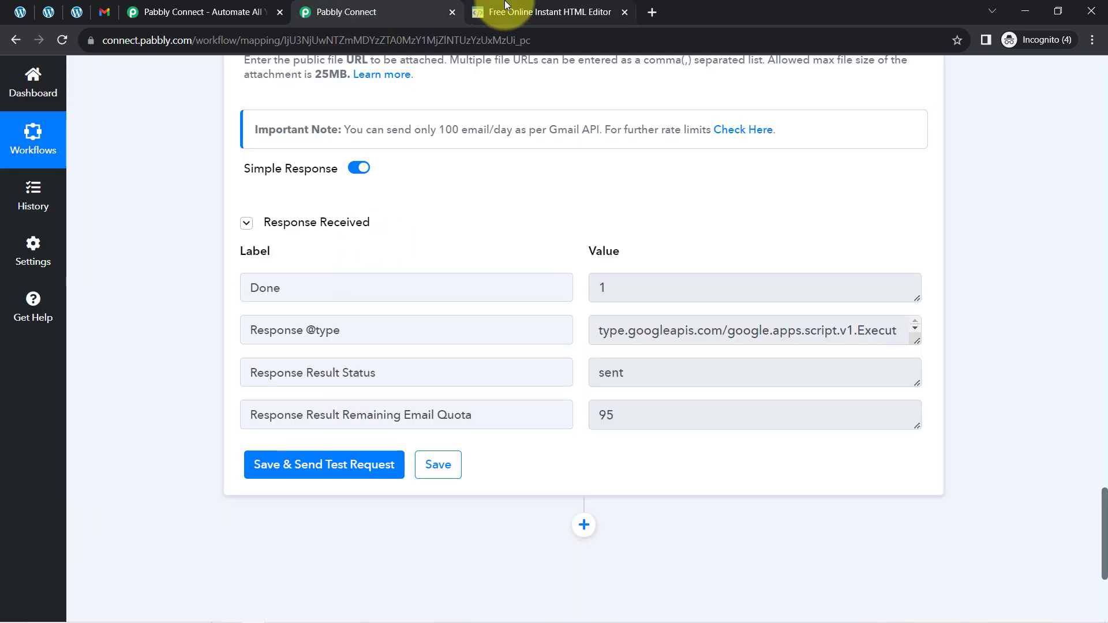
# Switch to the HTML editor and replace line breaks after "Hello," and "has been cancelled." with paragraph breaks.
pyautogui.click(495, 11)
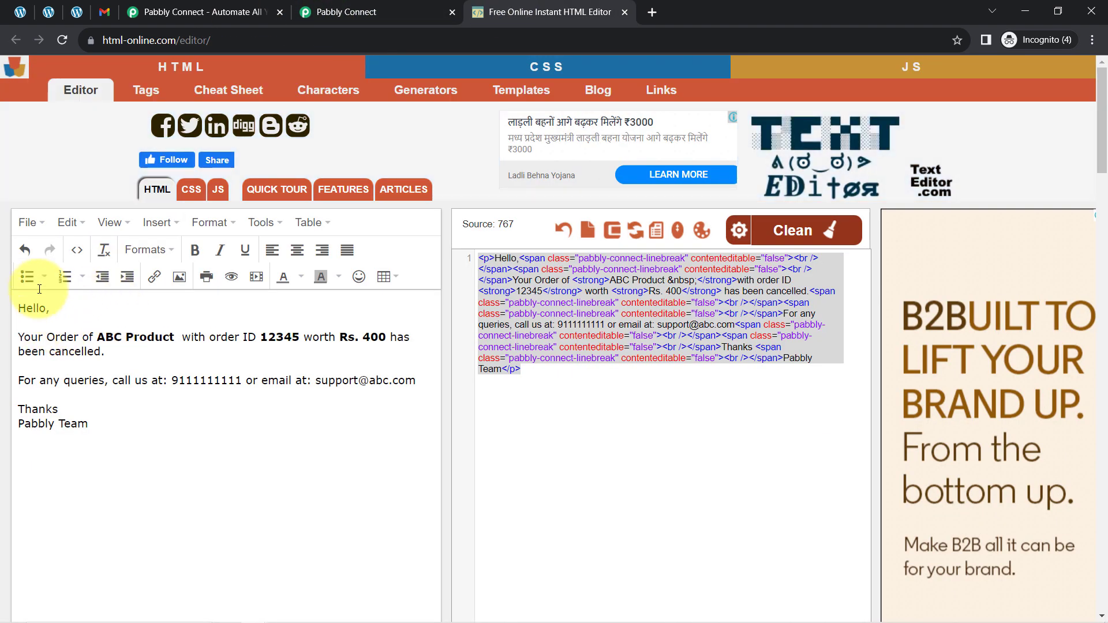
pyautogui.press('BackSpace')
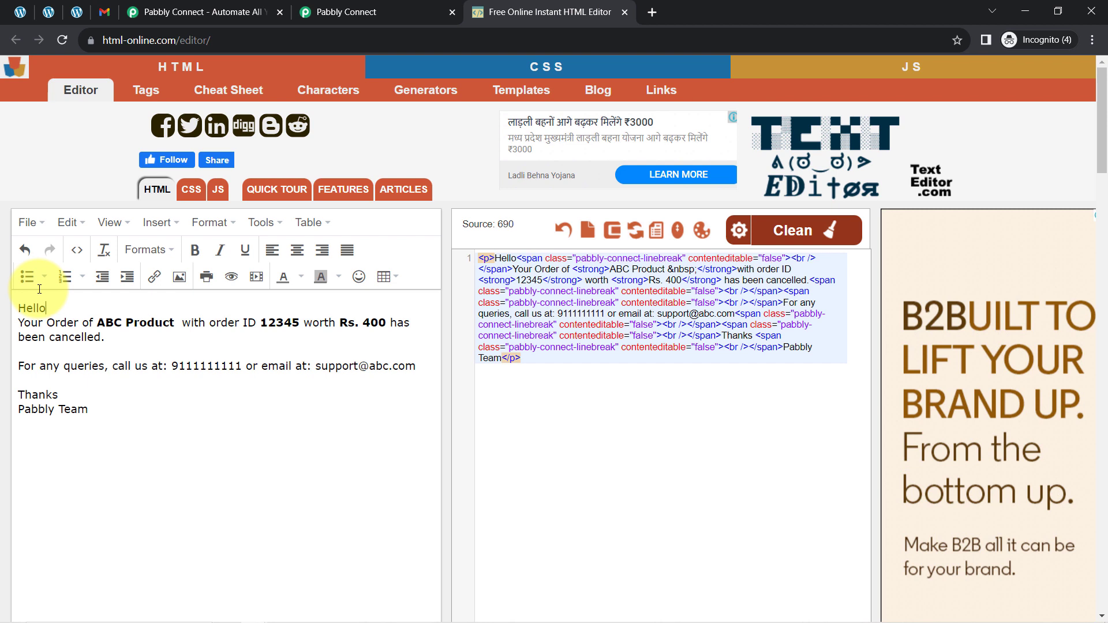
pyautogui.press('Return')
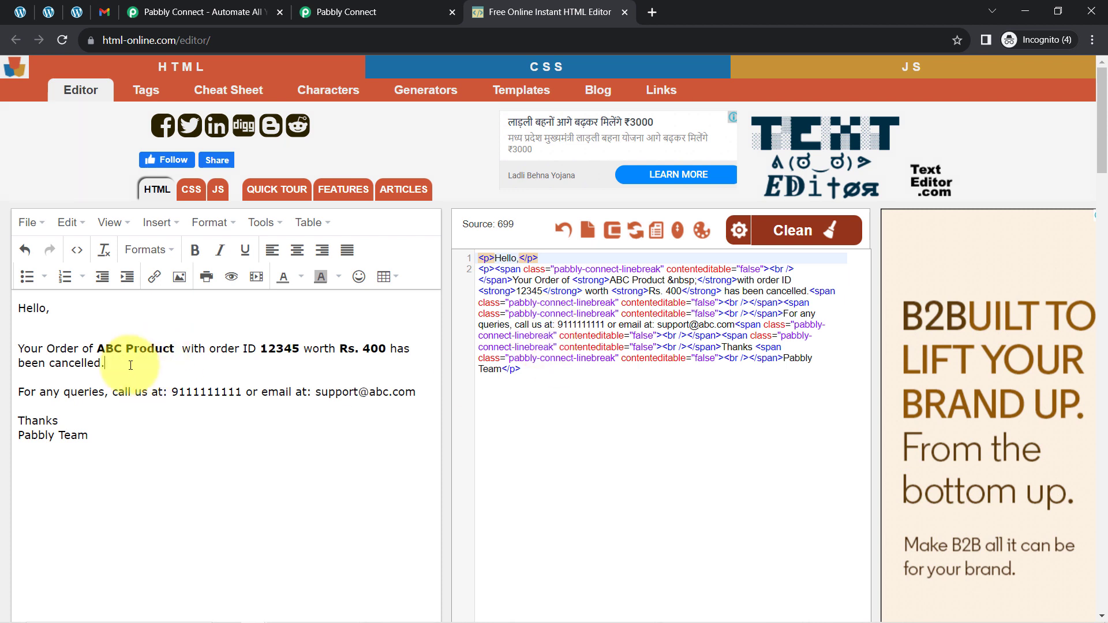
pyautogui.press('Delete')
pyautogui.press('Return')
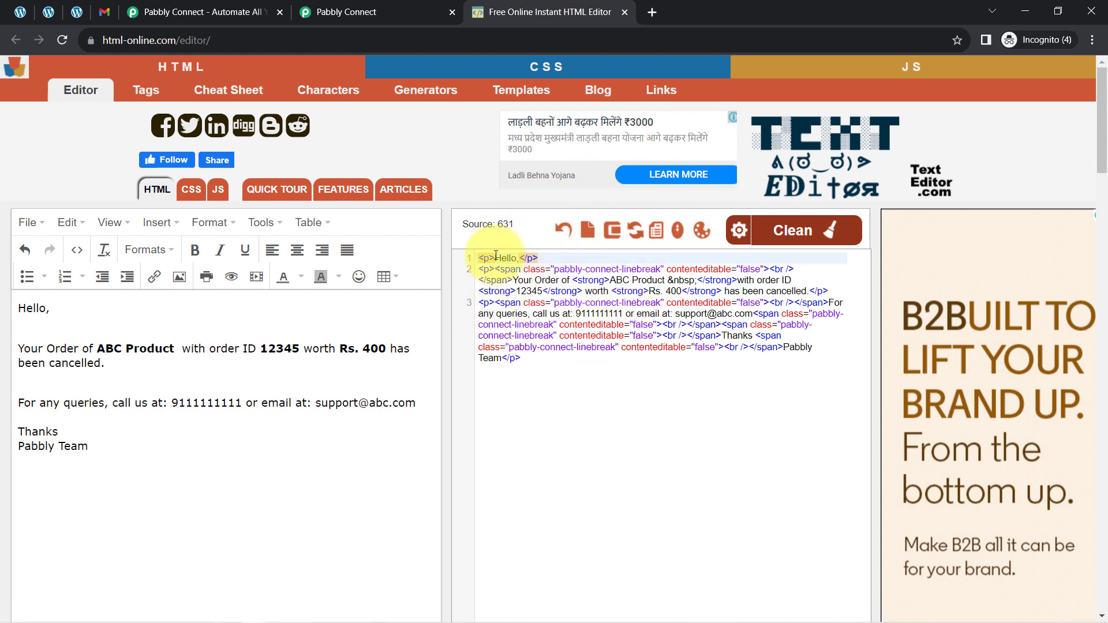
# Return to the Pabbly Connect workflow and insert a new action step between the WooCommerce trigger and the Gmail action.
pyautogui.click(351, 12)
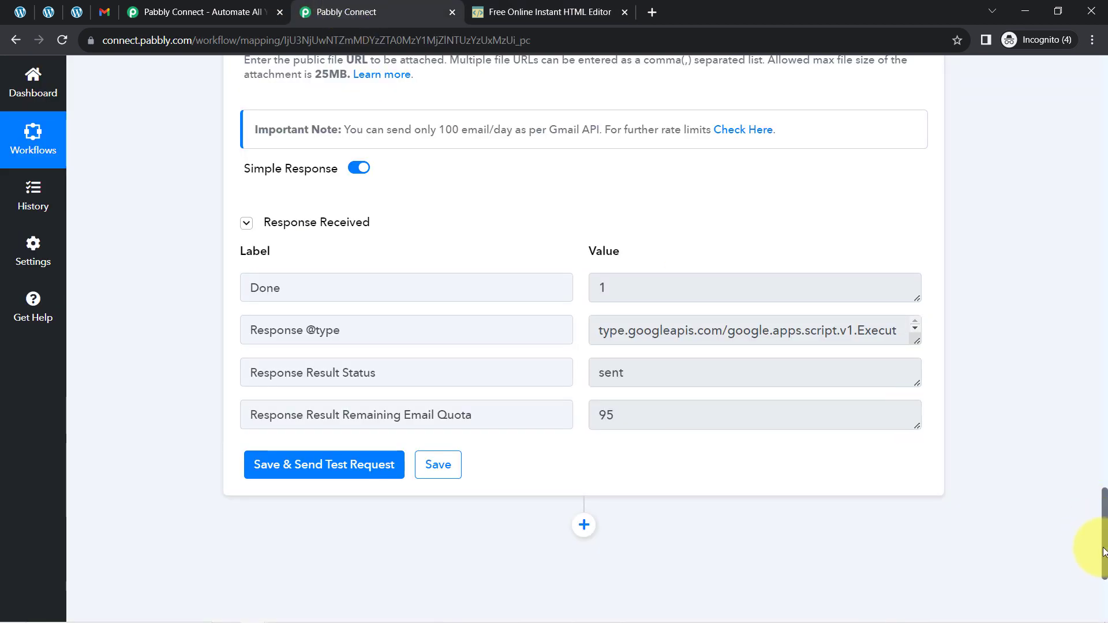
pyautogui.moveTo(1103, 553); pyautogui.dragTo(1104, 104)
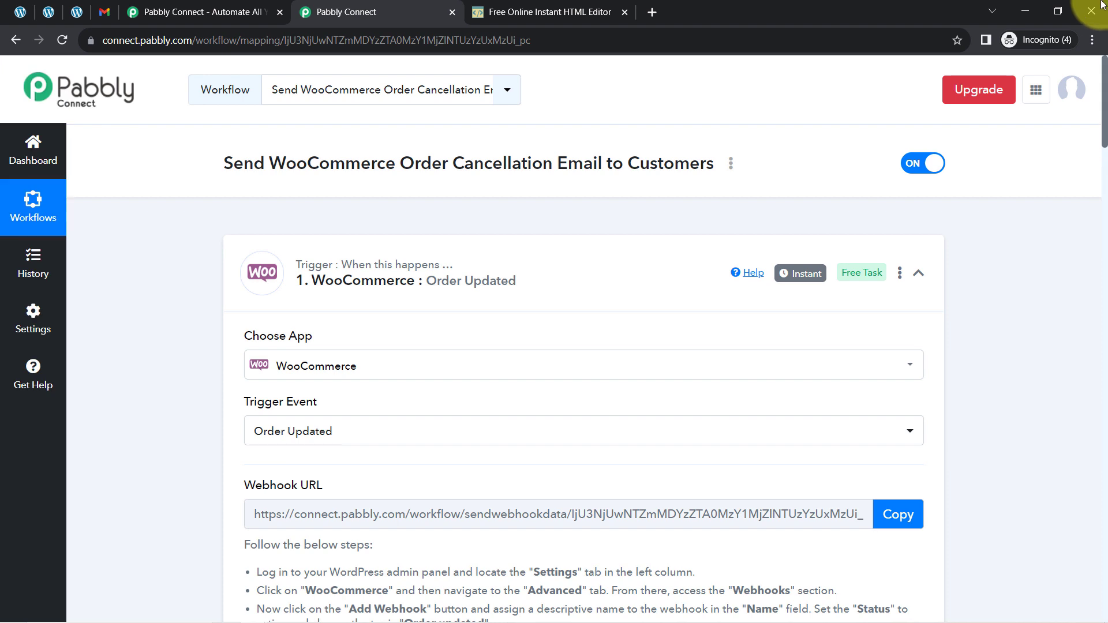
pyautogui.click(439, 287)
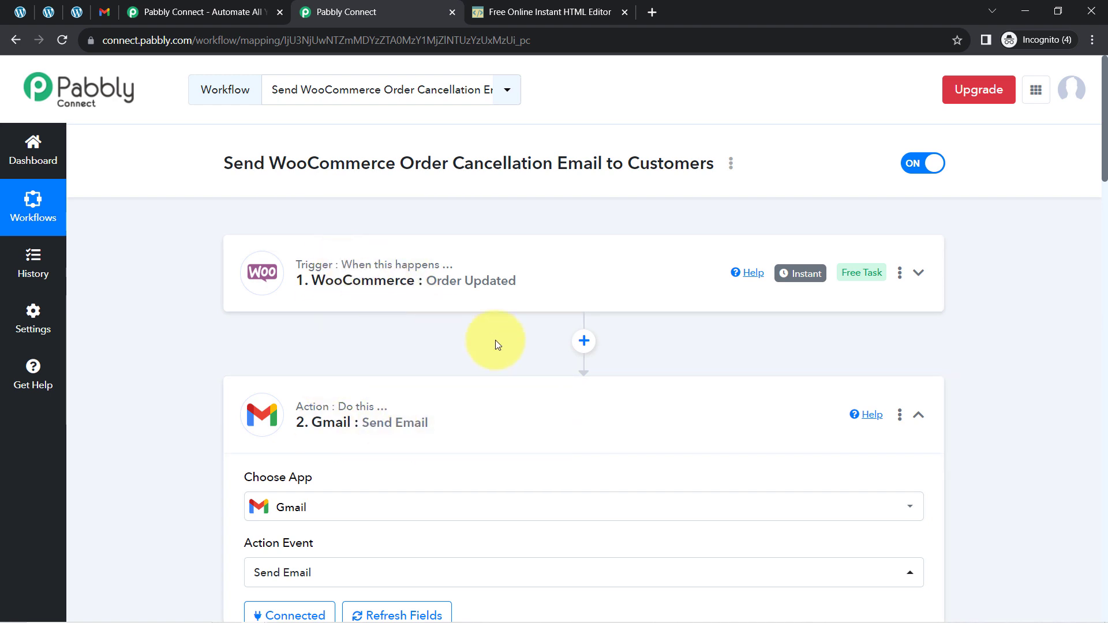
pyautogui.click(581, 342)
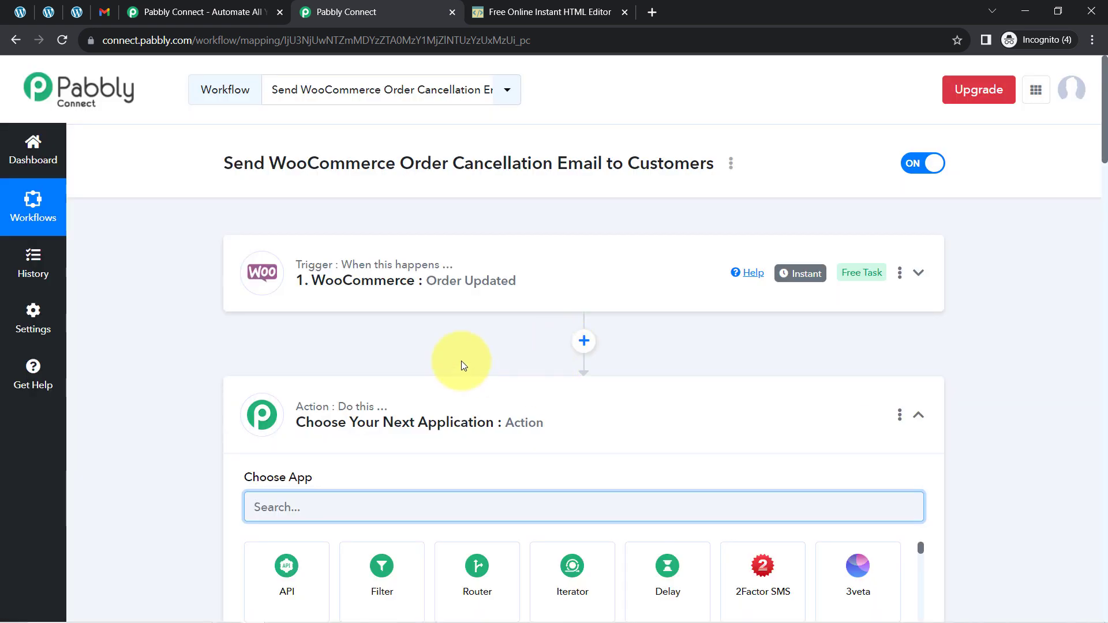
# Expand the WooCommerce trigger and examine the Status field and its value in the received response.
pyautogui.click(424, 294)
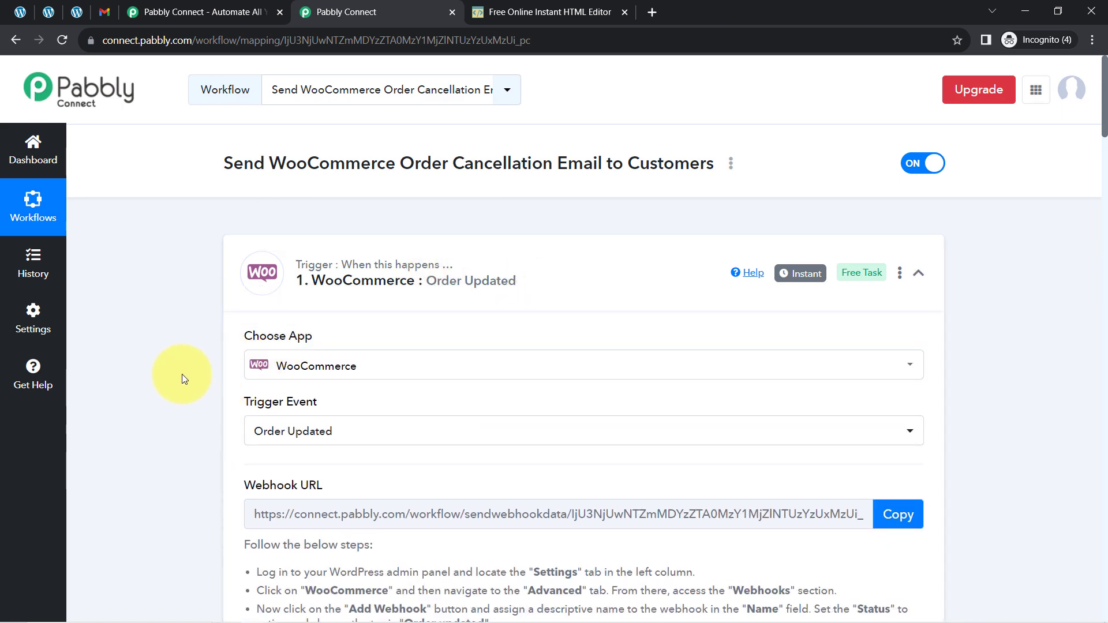
pyautogui.scroll(-9, 173, 375)
pyautogui.scroll(-1, 173, 392)
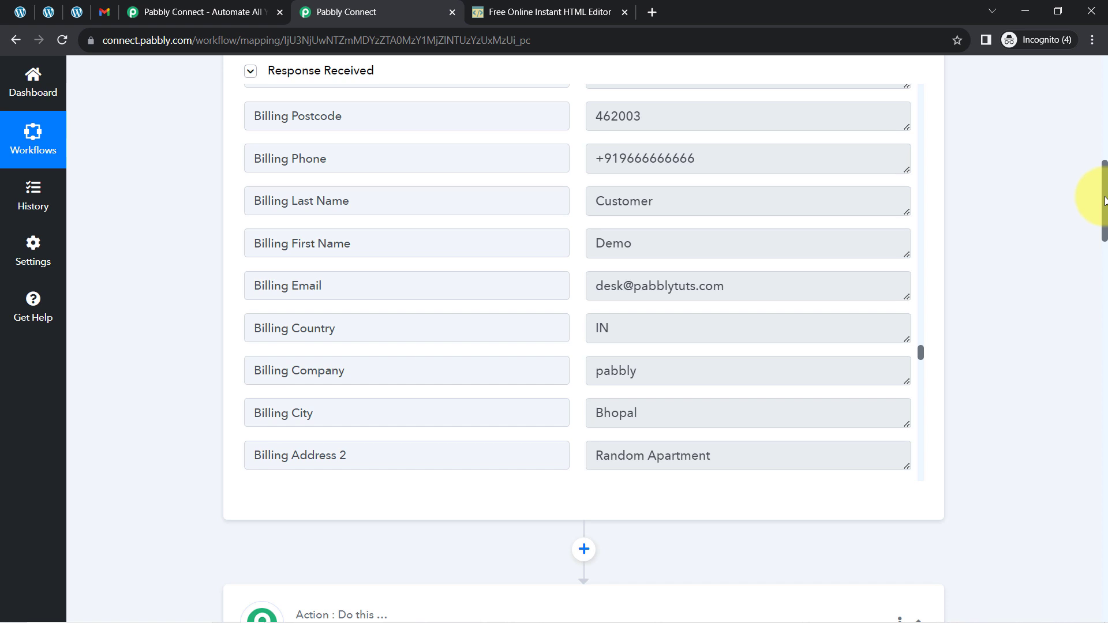
pyautogui.scroll(9, 672, 258)
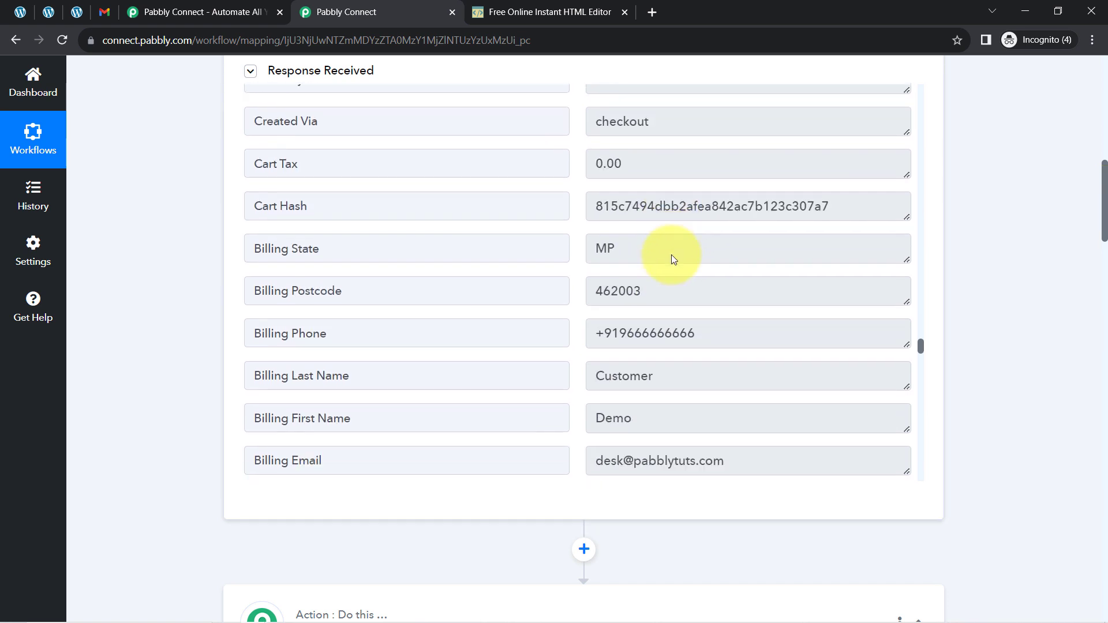
pyautogui.scroll(10, 668, 267)
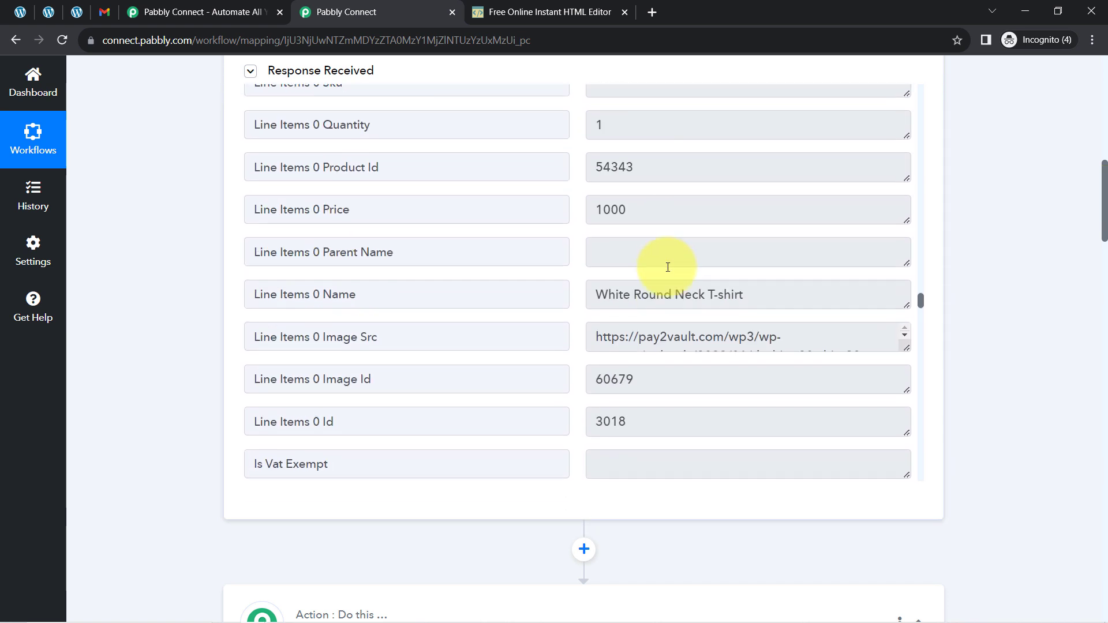
pyautogui.scroll(10, 668, 267)
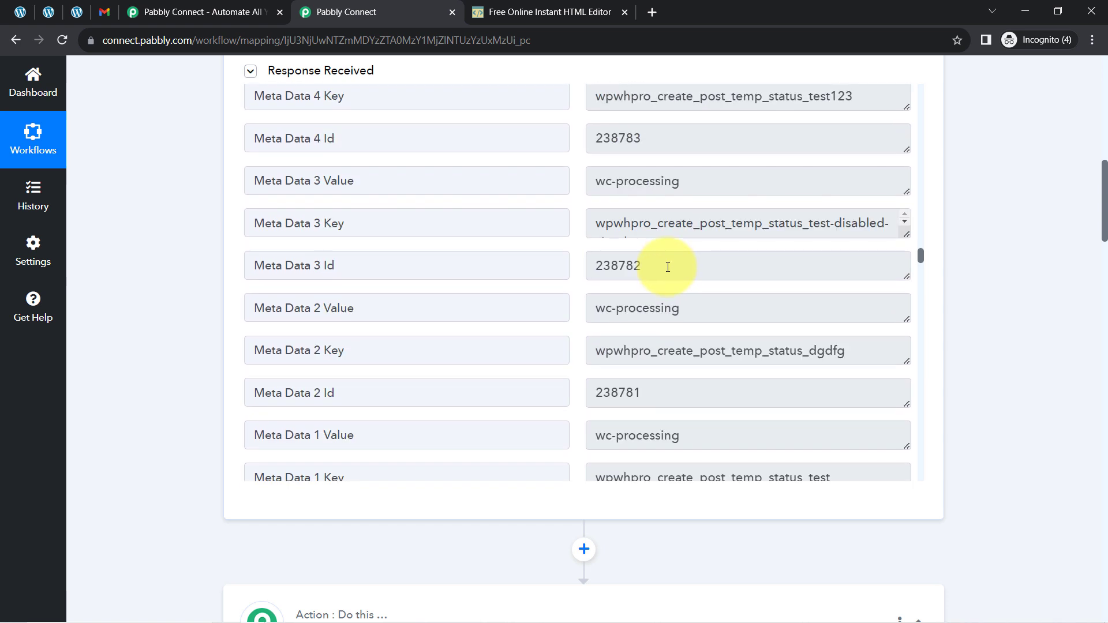
pyautogui.scroll(3, 667, 267)
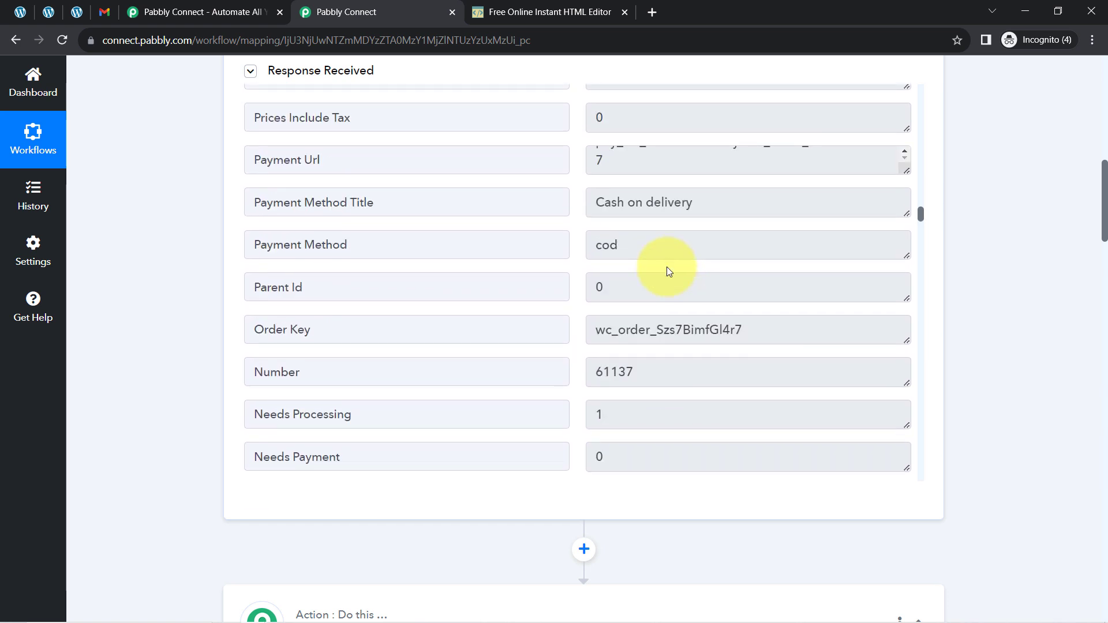
pyautogui.scroll(12, 667, 267)
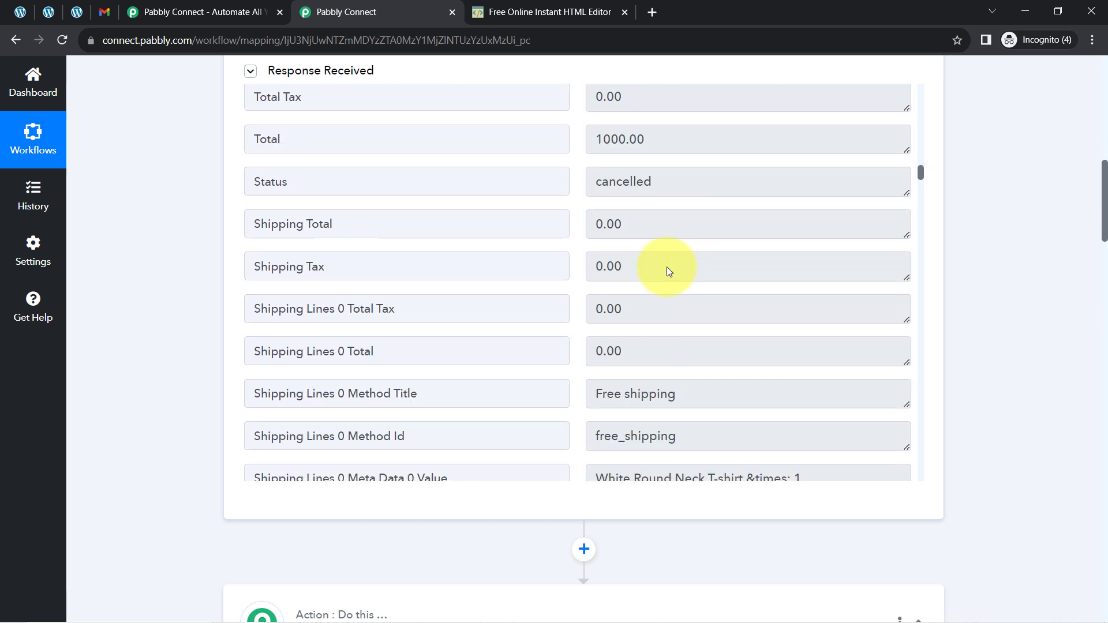
pyautogui.doubleClick(269, 180)
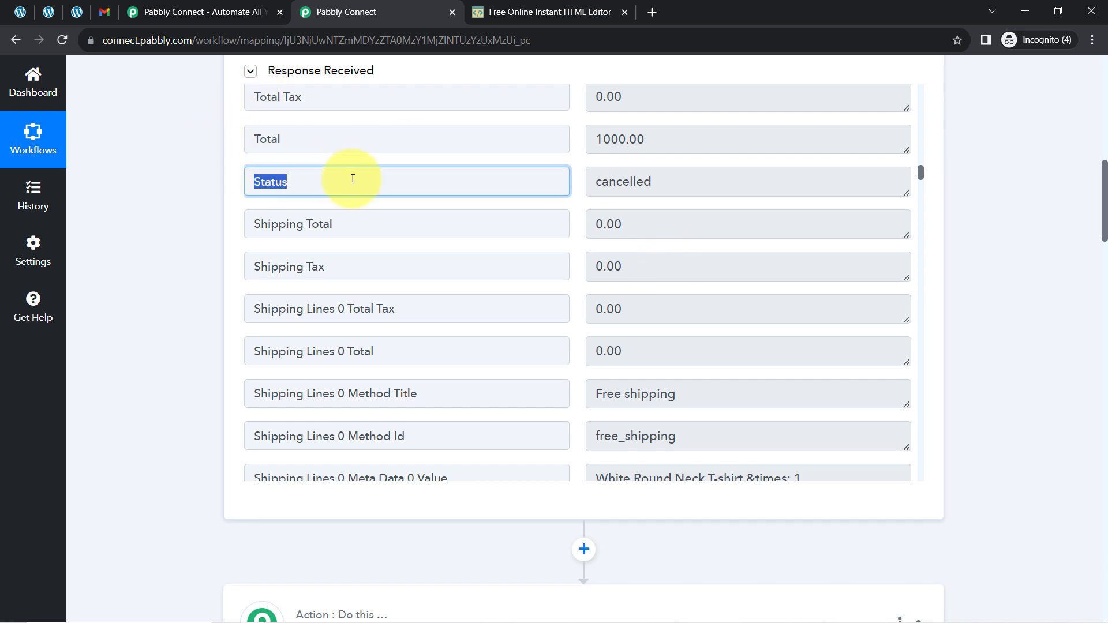
pyautogui.doubleClick(673, 185)
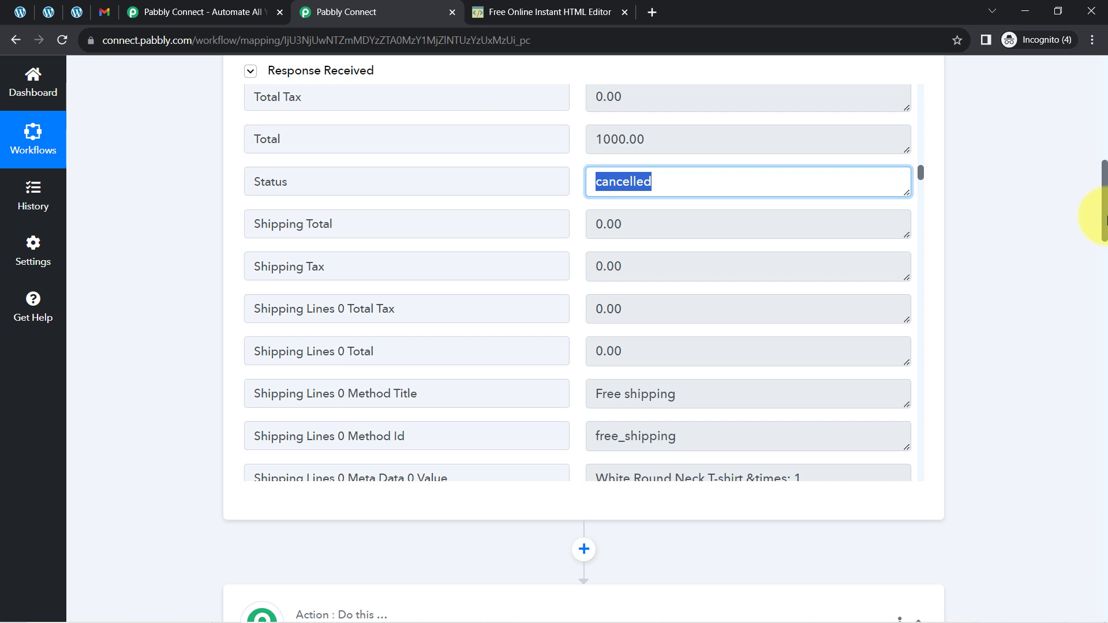
# Choose Filter by Pabbly for the new action step and set its condition label to the WooCommerce Status.
pyautogui.moveTo(1102, 211); pyautogui.dragTo(1096, 284)
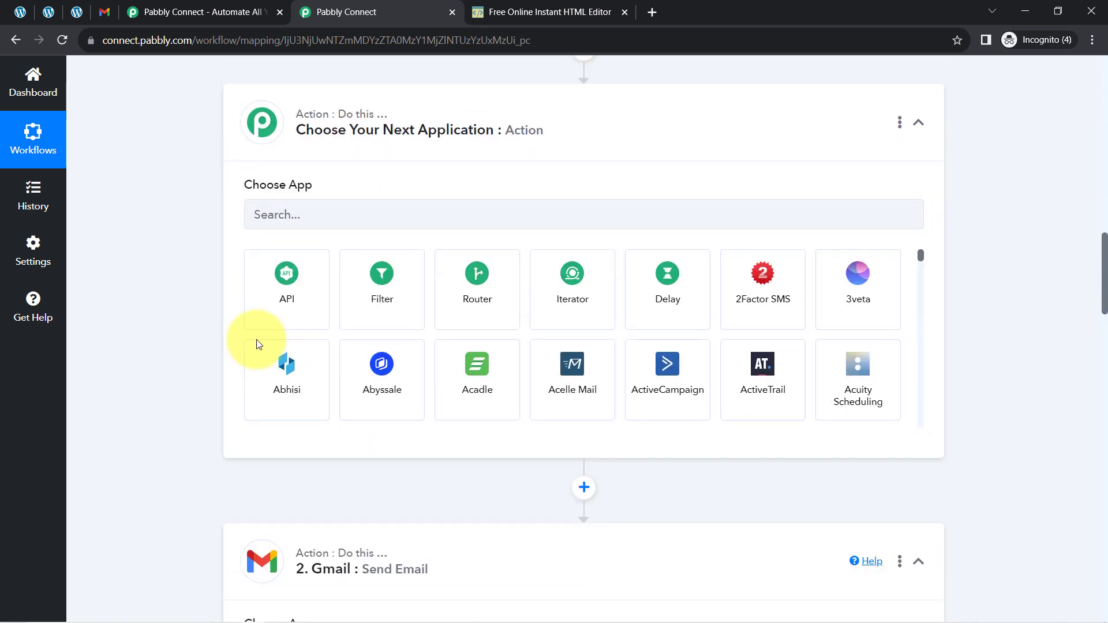
pyautogui.click(421, 259)
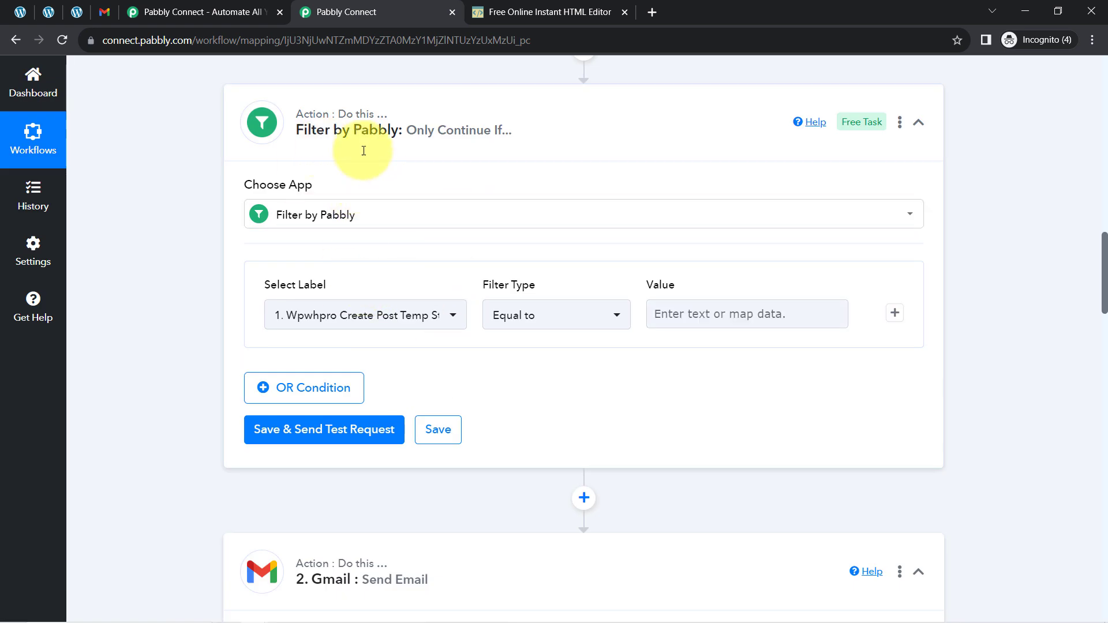
pyautogui.click(407, 318)
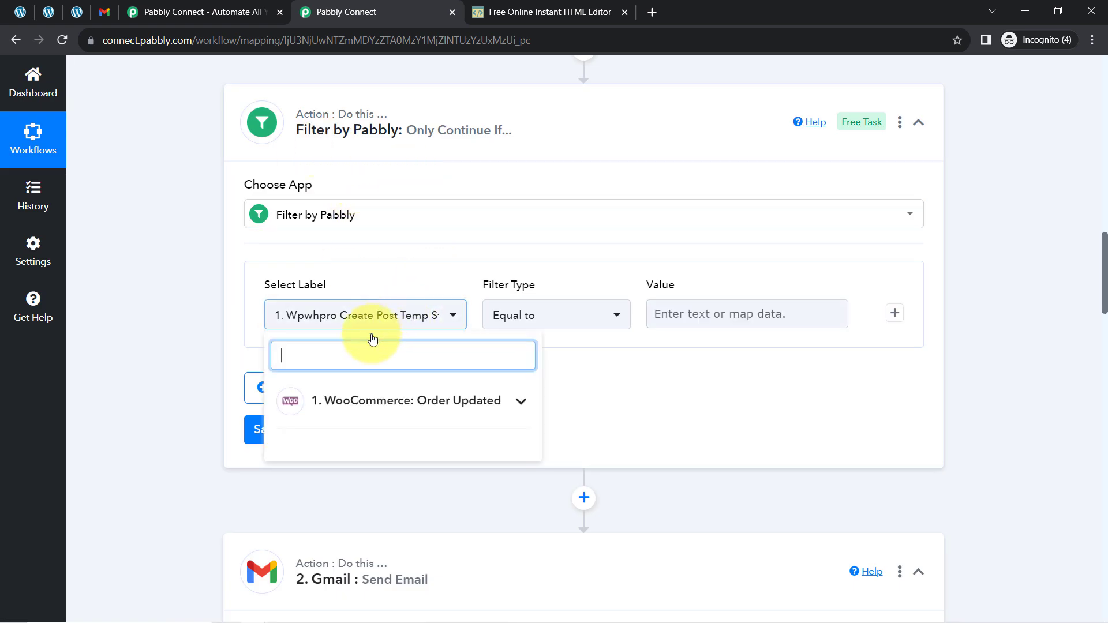
pyautogui.click(347, 400)
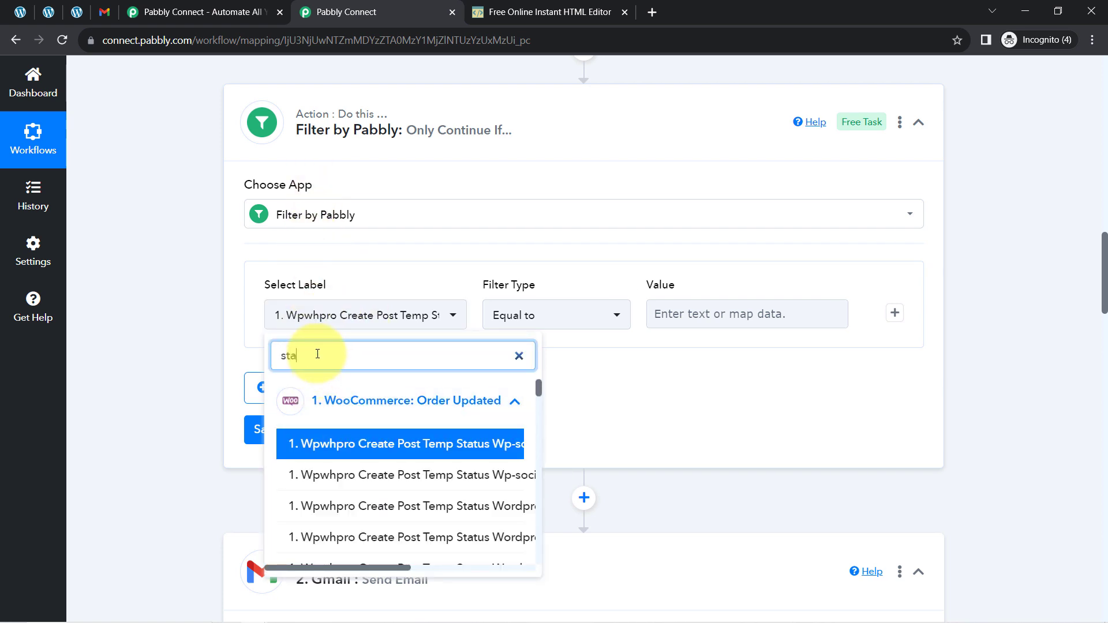
pyautogui.write('status')
pyautogui.scroll(-3, 446, 484)
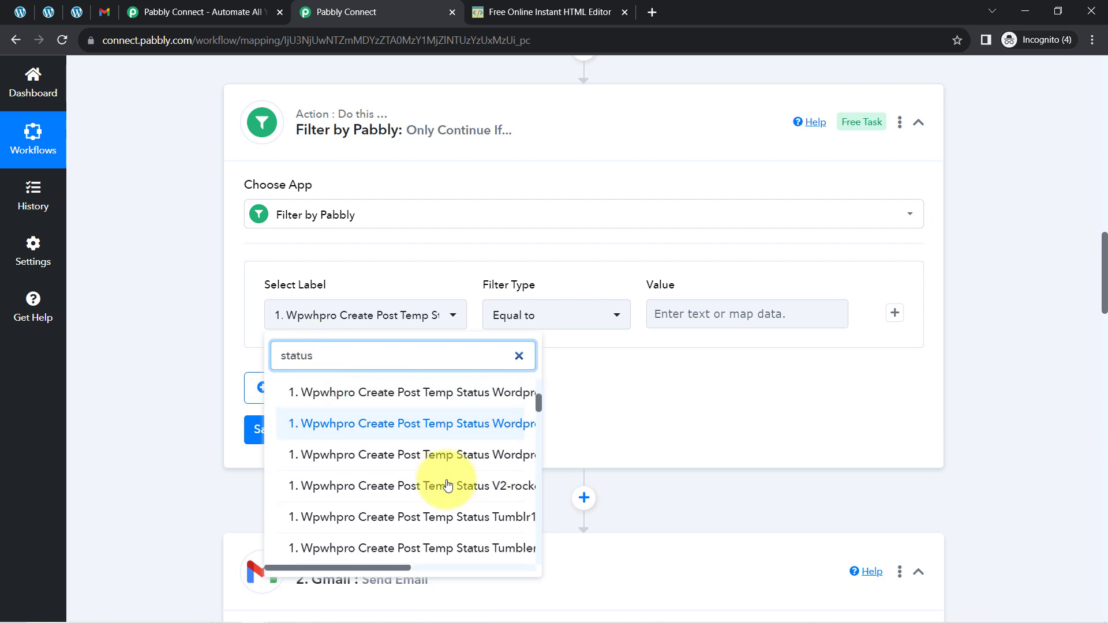
pyautogui.click(376, 369)
pyautogui.scroll(-10, 362, 519)
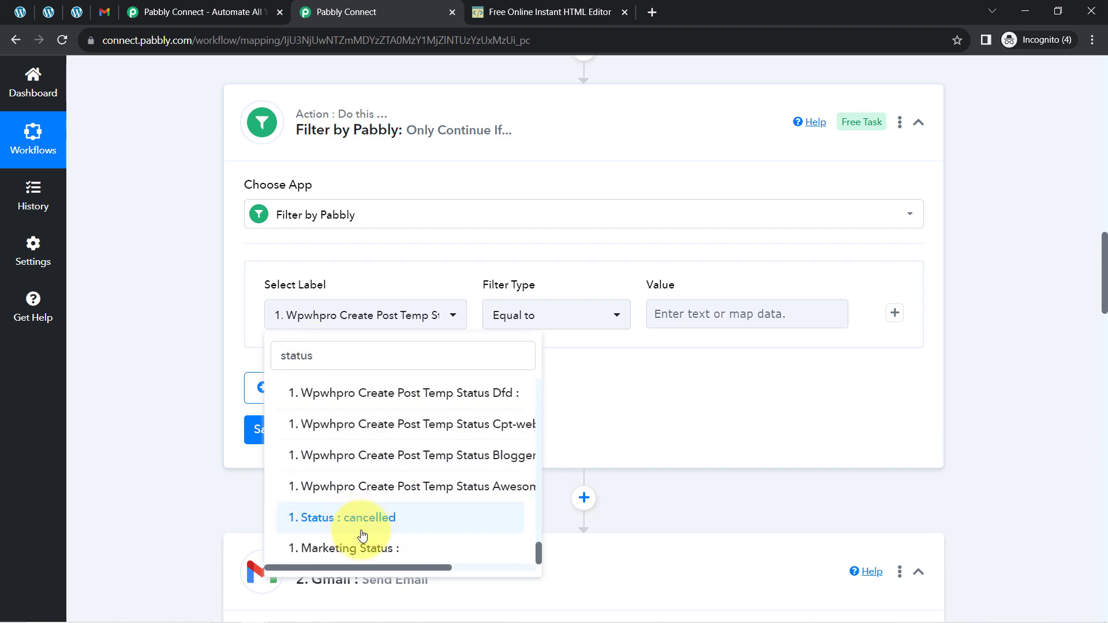
pyautogui.click(361, 534)
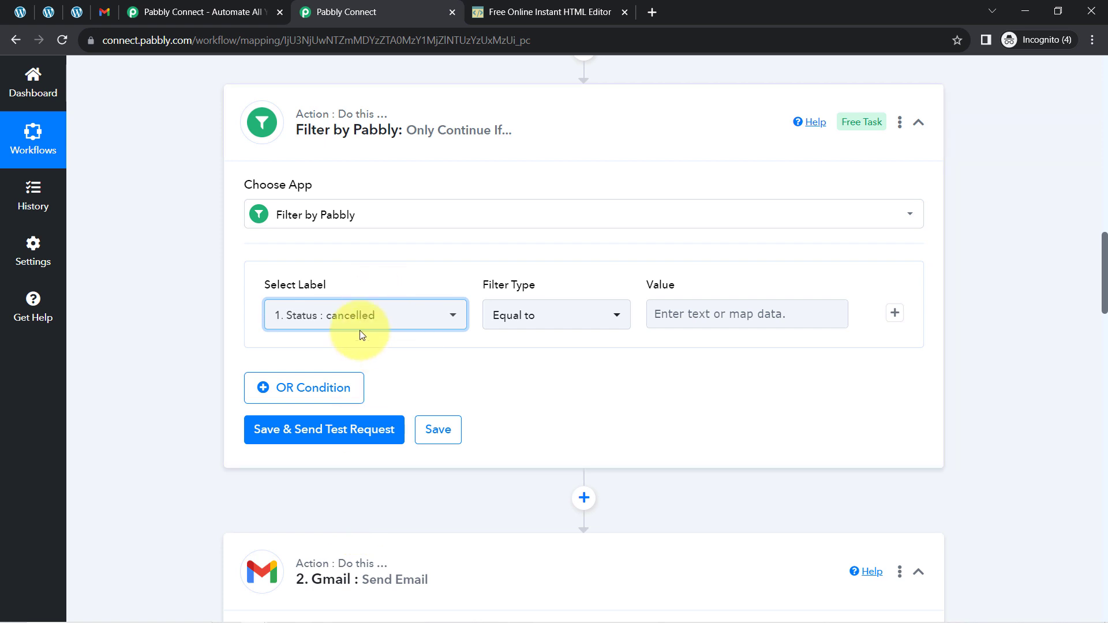
# Set the filter condition's value to cancelled, then save the filter and send a test request.
pyautogui.click(663, 312)
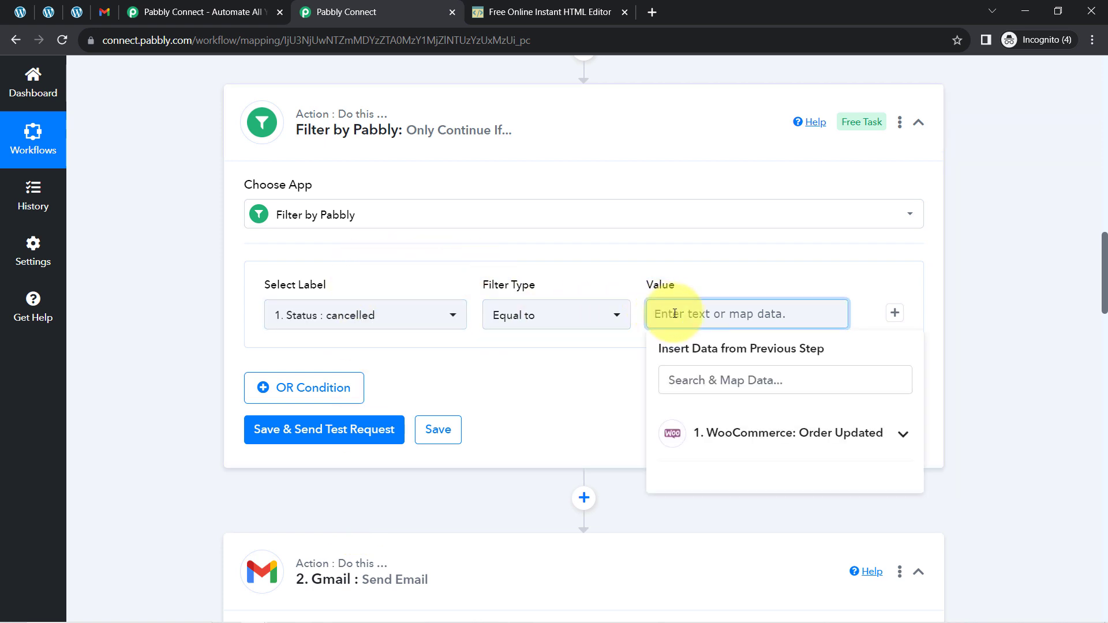
pyautogui.write('cancelled')
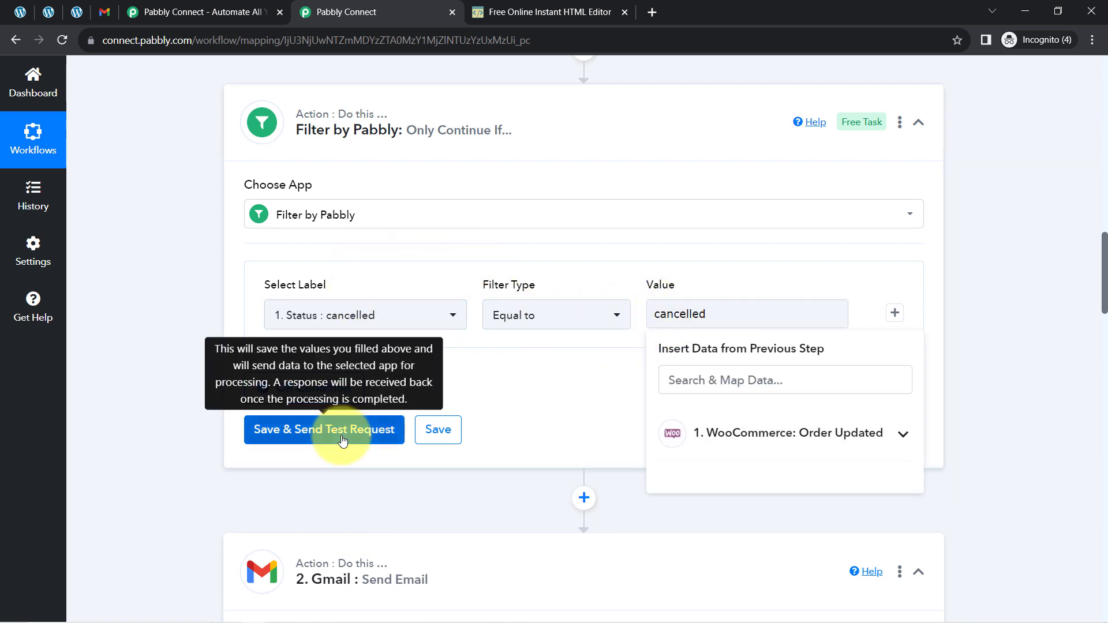
pyautogui.click(321, 428)
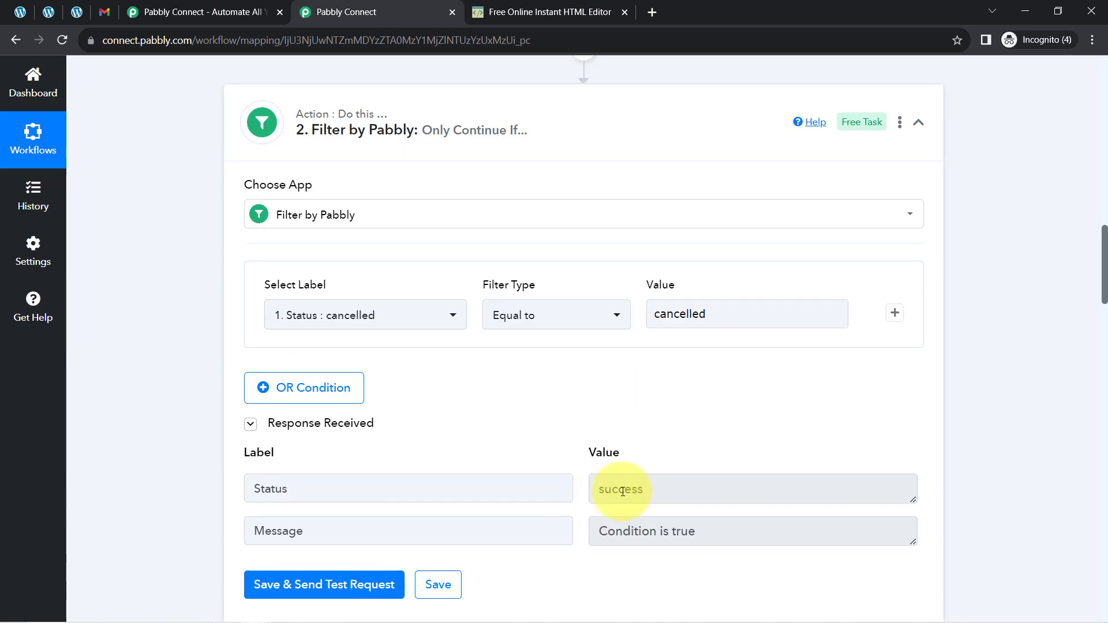
pyautogui.moveTo(1105, 277); pyautogui.dragTo(1105, 340)
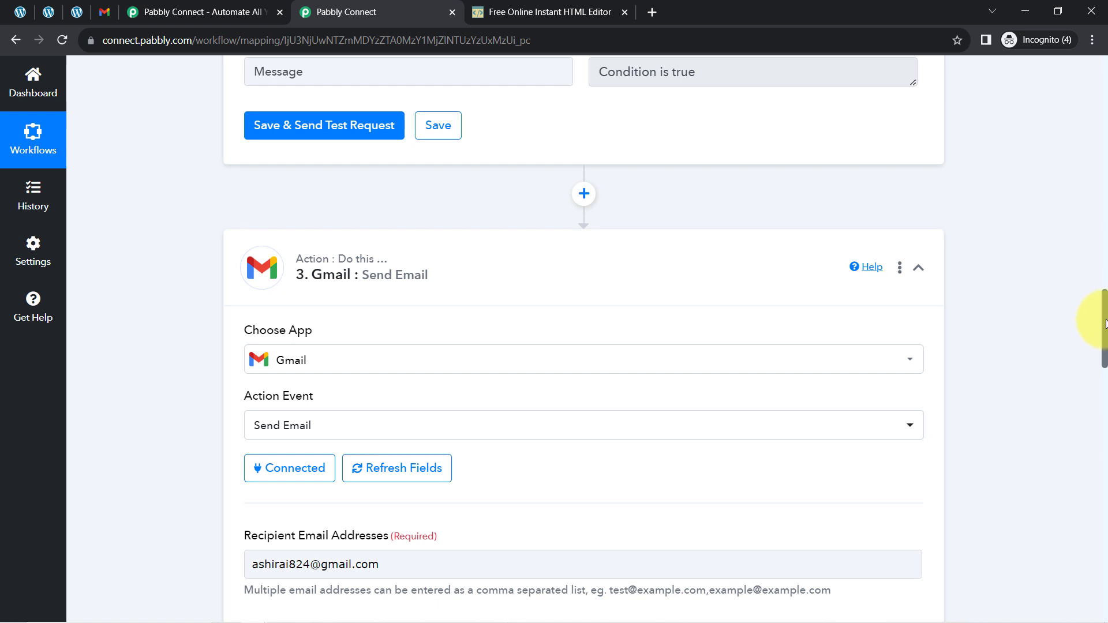
# Test the filter with the non-matching value cancelledsfdsf.
pyautogui.moveTo(1105, 323); pyautogui.dragTo(1089, 272)
pyautogui.click(715, 247)
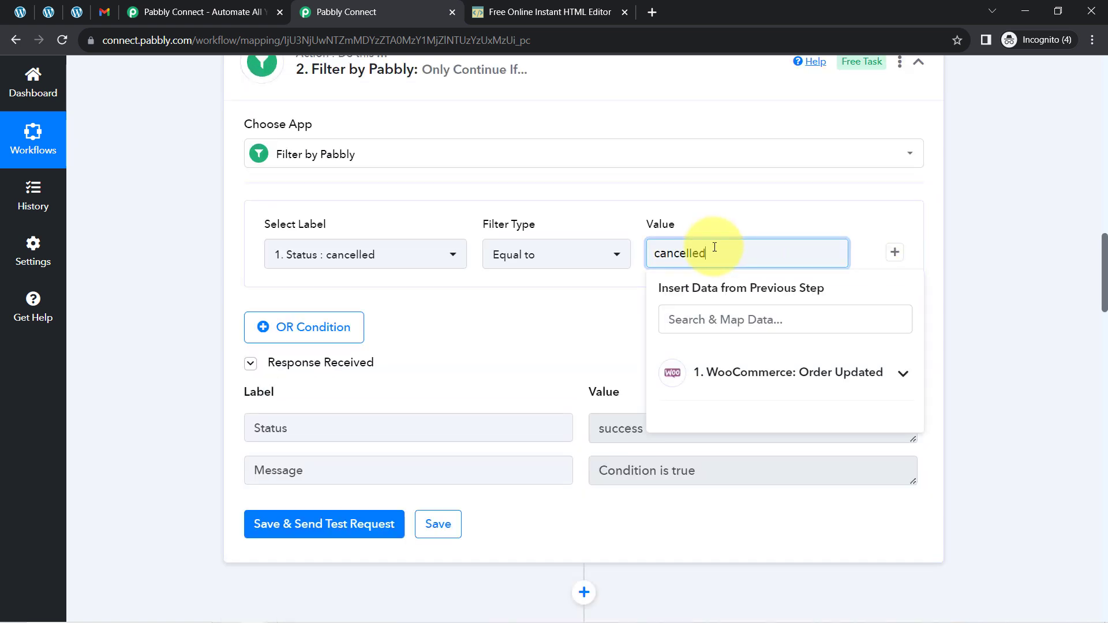
pyautogui.write('sfdsf')
pyautogui.click(333, 524)
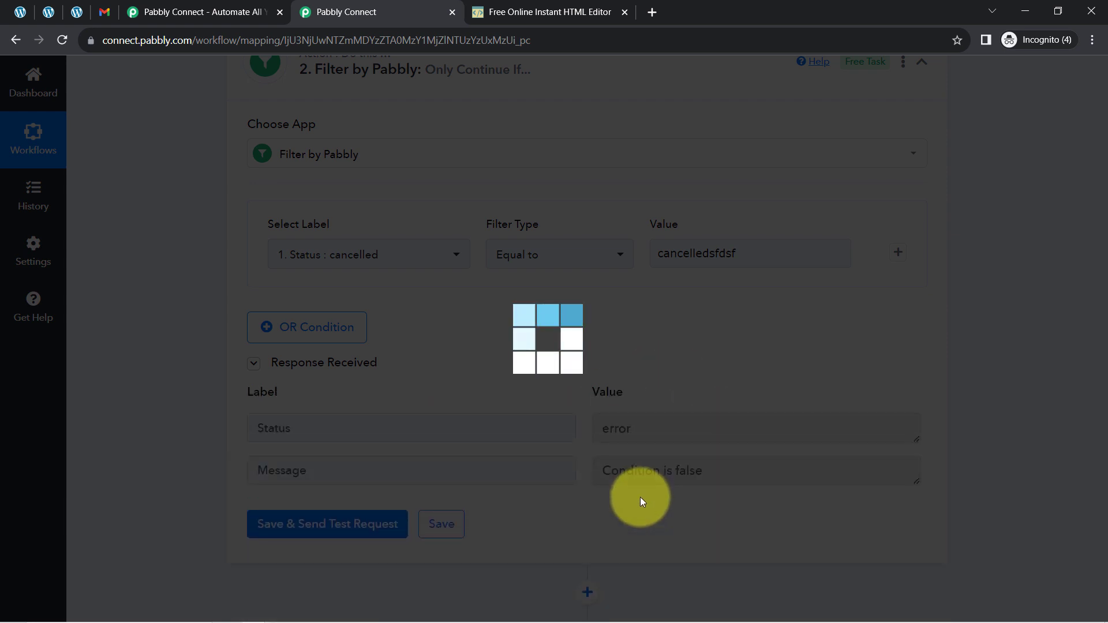
# Restore the filter condition's value to cancelled and send the filter's test request again.
pyautogui.click(705, 254)
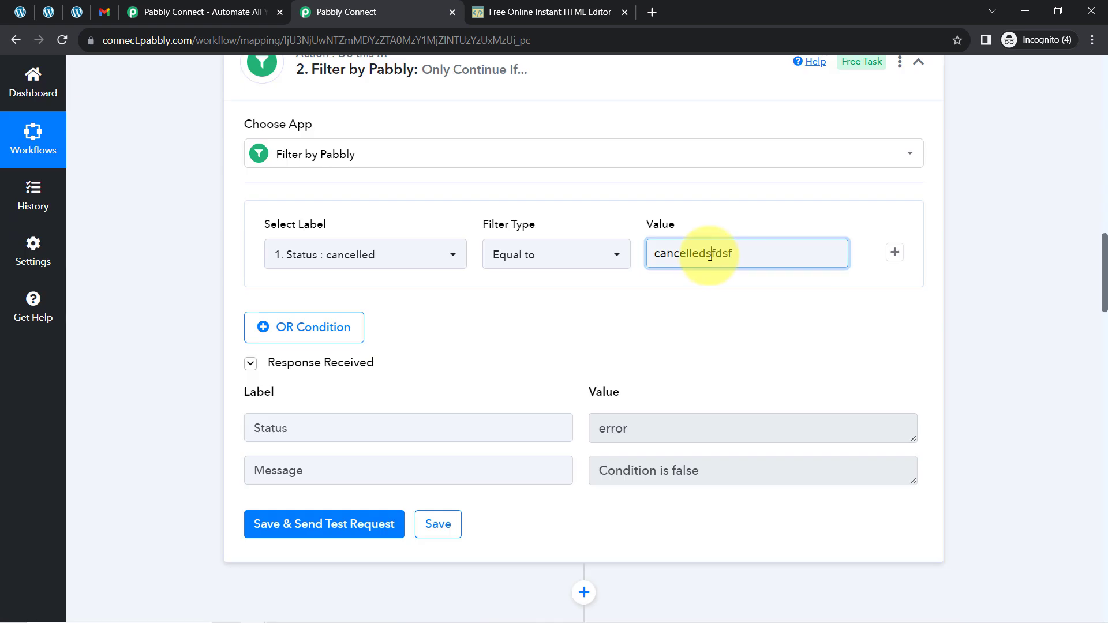
pyautogui.moveTo(705, 254); pyautogui.dragTo(756, 257)
pyautogui.press('BackSpace')
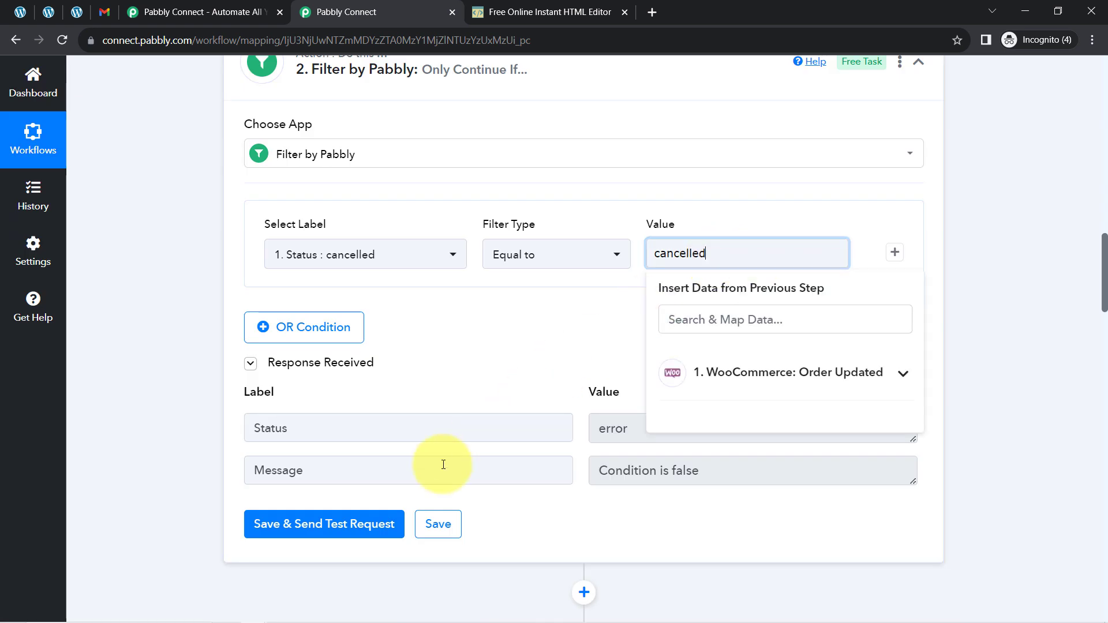
pyautogui.click(356, 527)
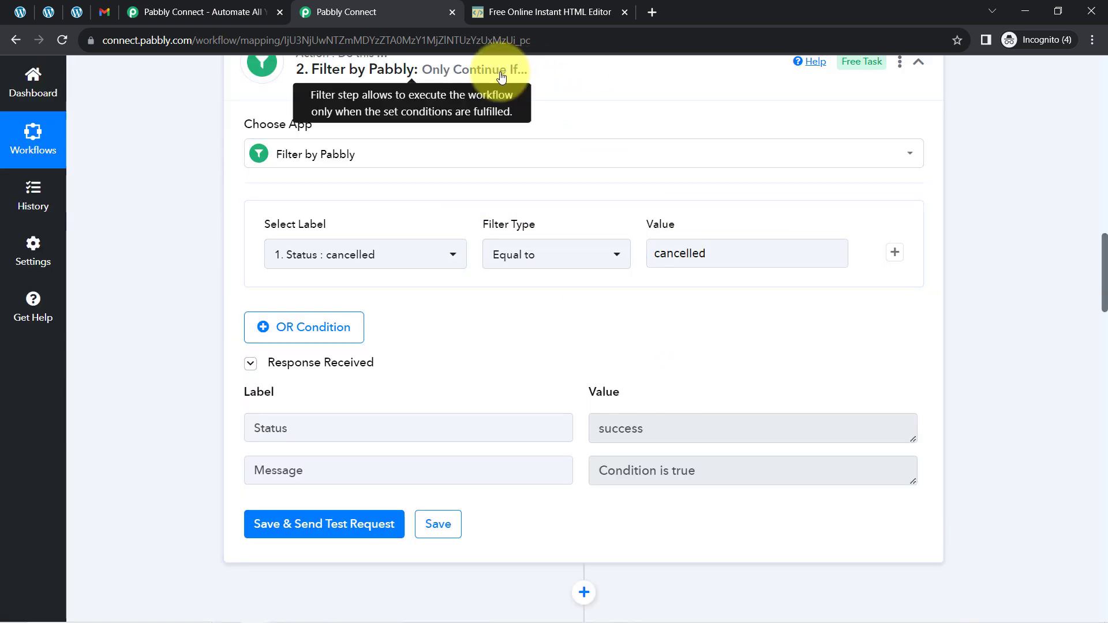
# Collapse the Filter, Gmail and WooCommerce steps to show the whole workflow in compact form.
pyautogui.click(529, 69)
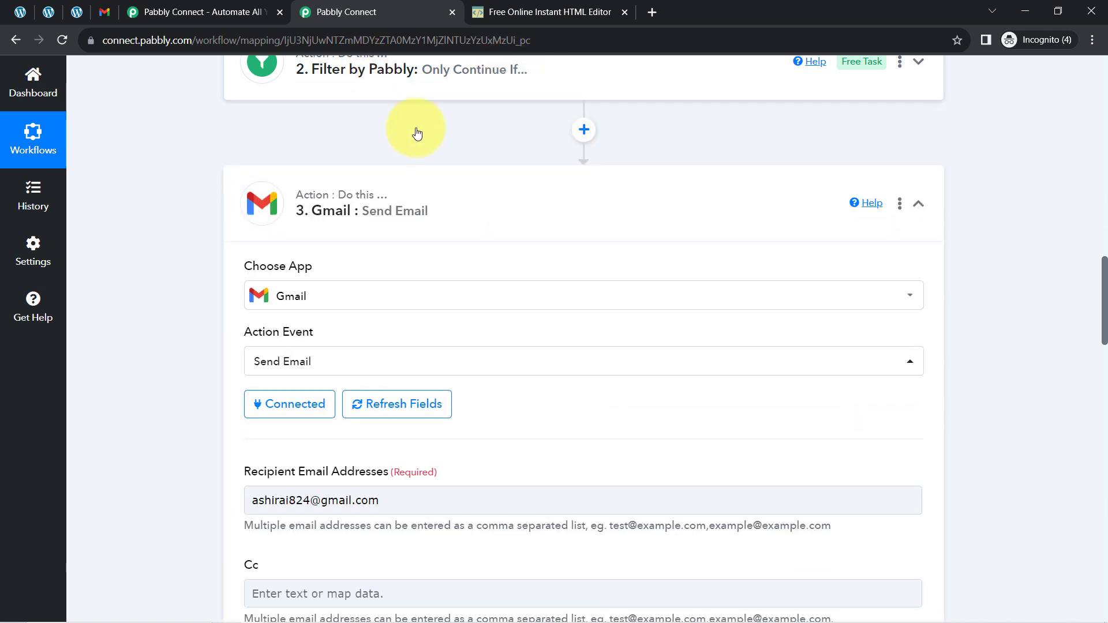
pyautogui.click(334, 210)
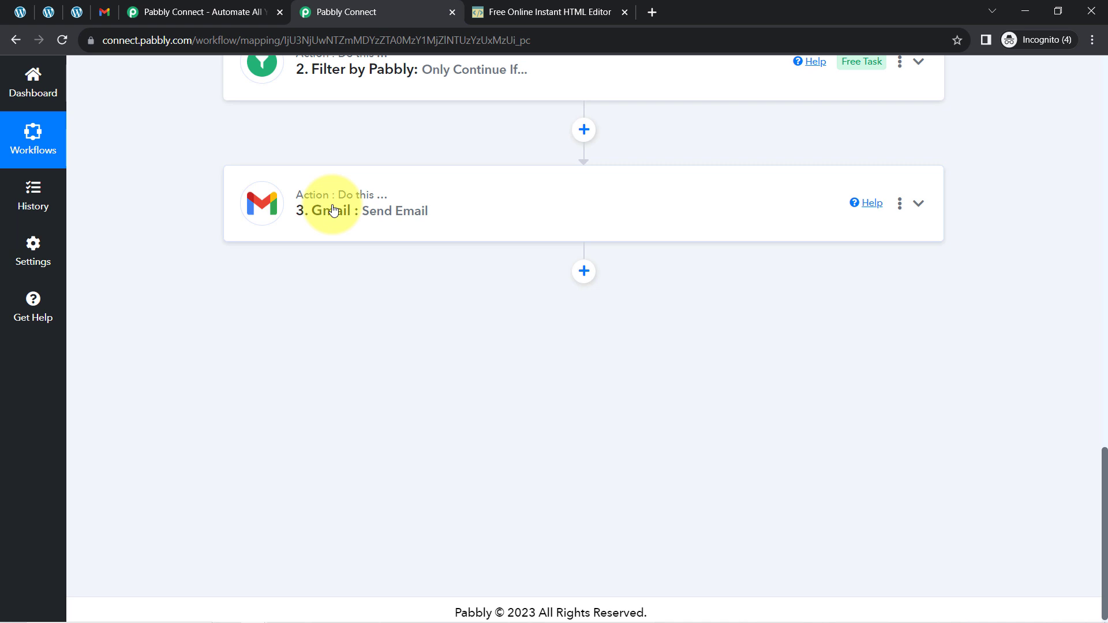
pyautogui.moveTo(1104, 450); pyautogui.dragTo(1080, 25)
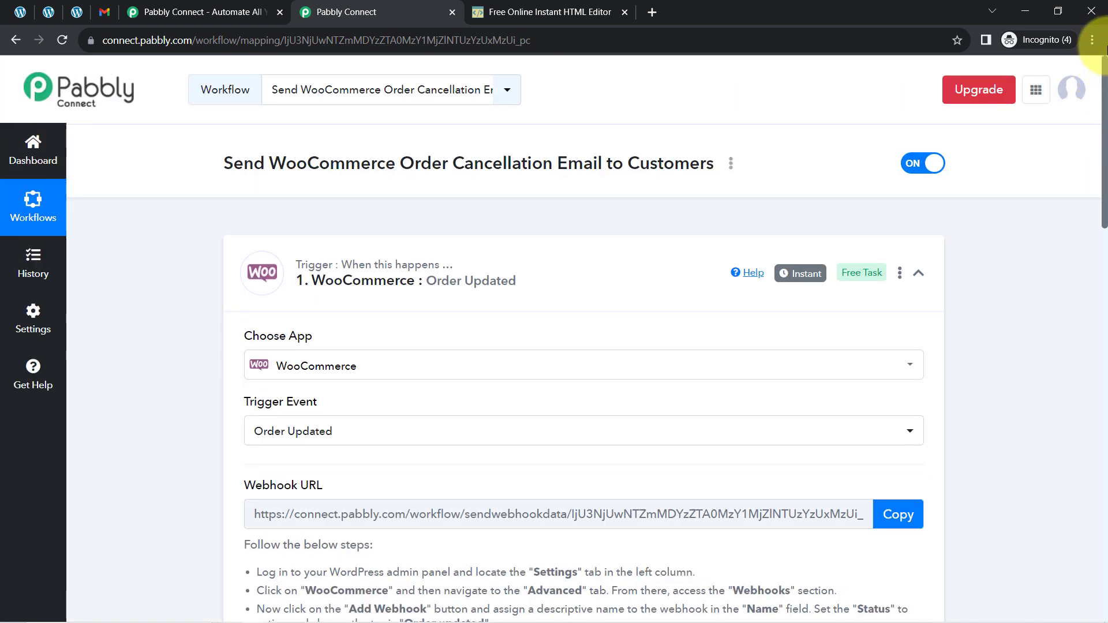
pyautogui.click(378, 266)
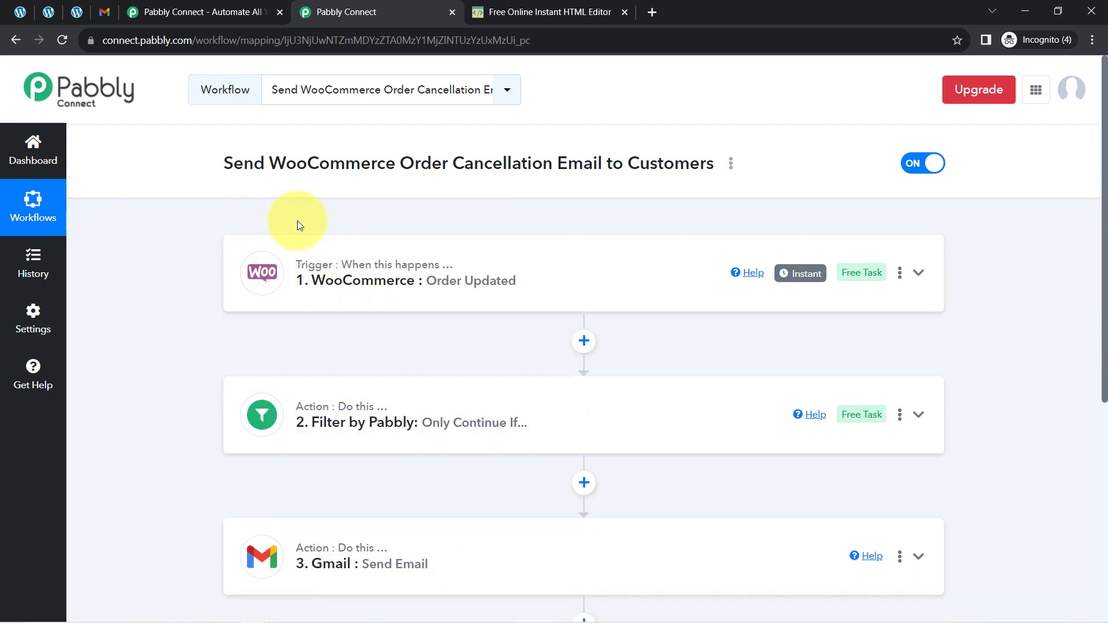
# Copy the share link of the Send WooCommerce Order Cancellation Email to Customers workflow and close the sharing dialog.
pyautogui.click(731, 164)
pyautogui.click(621, 238)
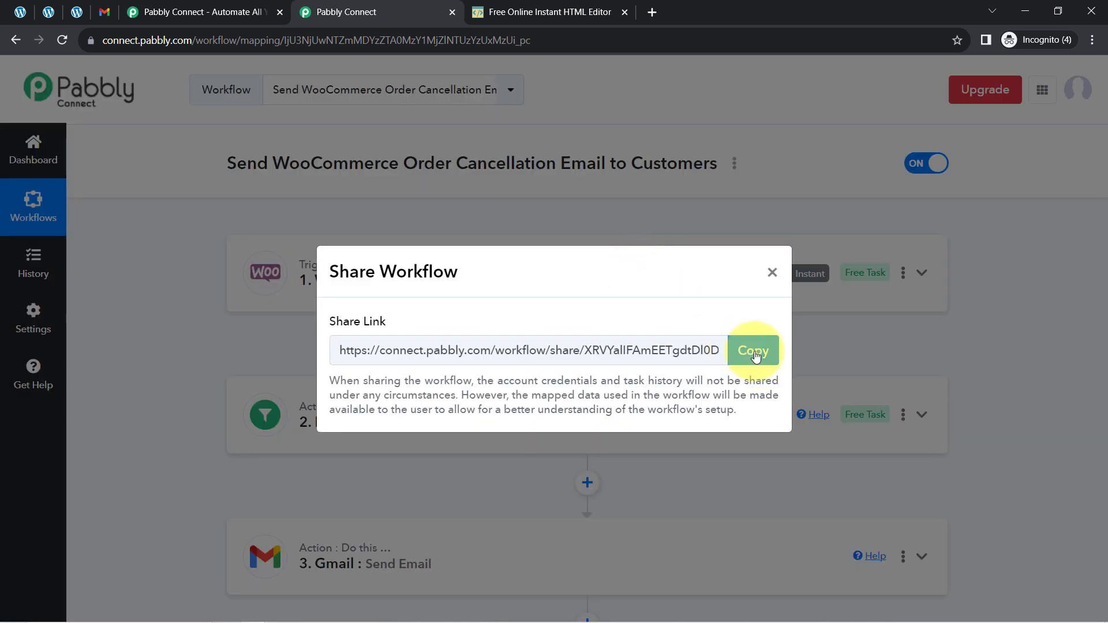
pyautogui.click(764, 366)
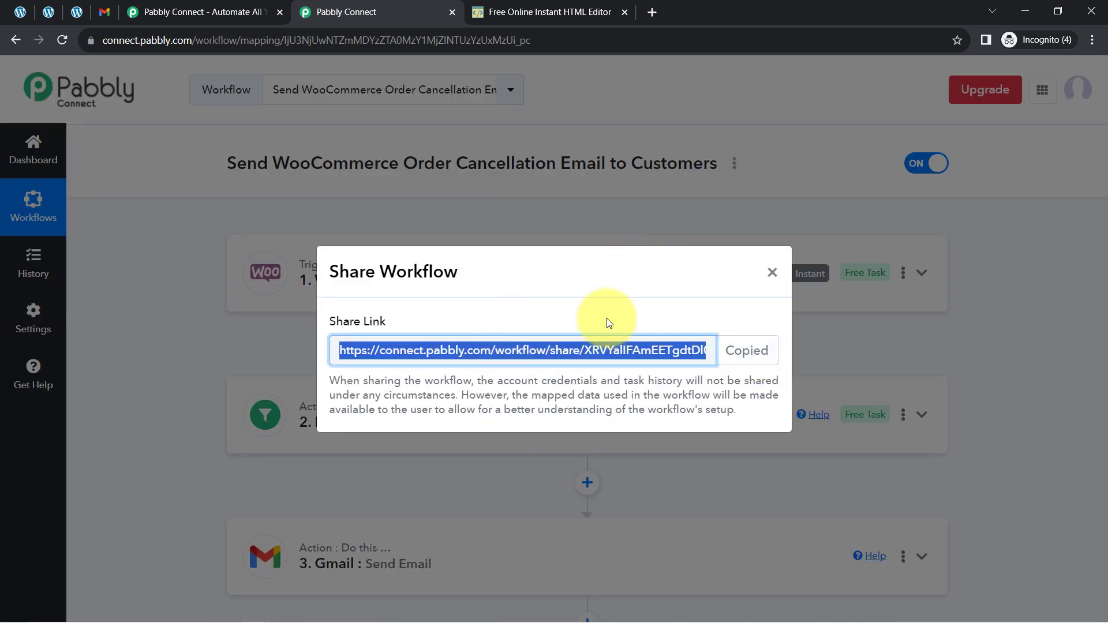
pyautogui.click(772, 274)
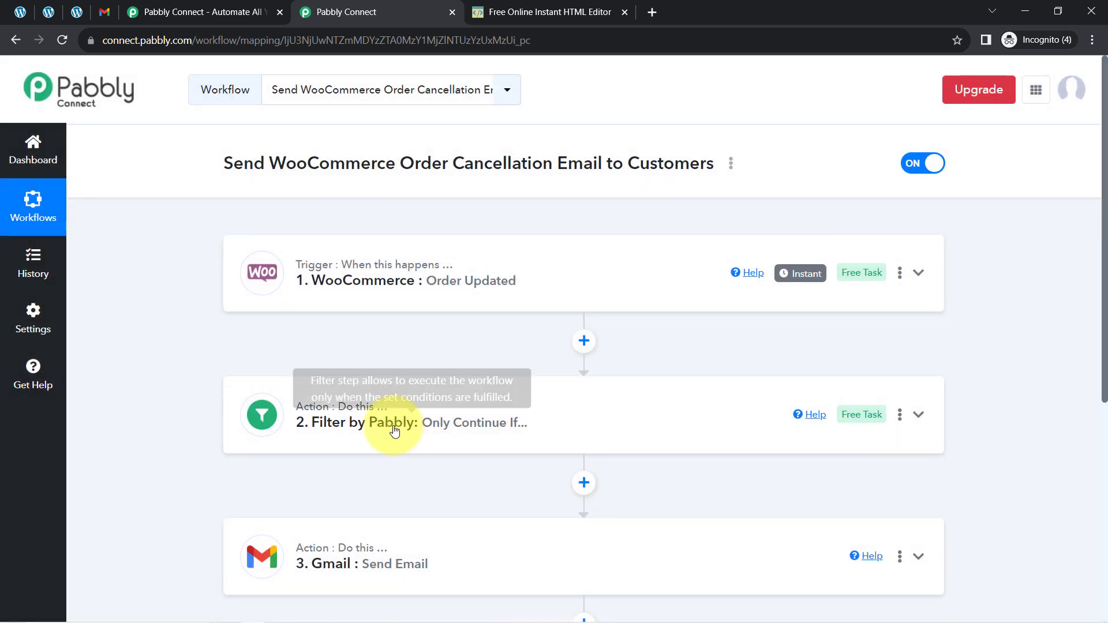